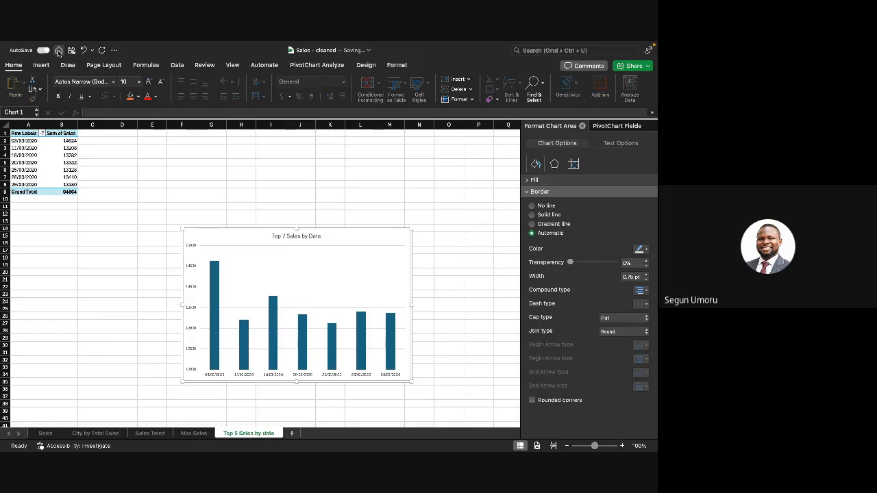
Switch to Safari and open a new browser tab, closing the notification overlay.
left_click(58, 52)
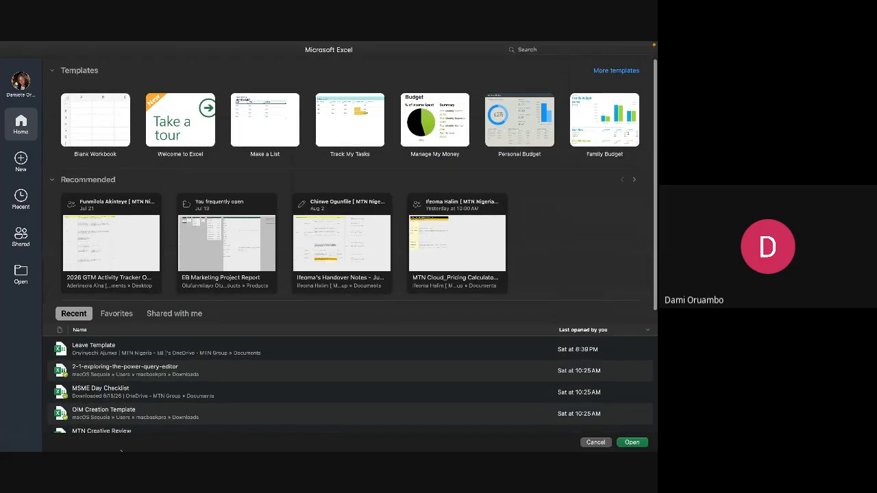
mouse_move(109, 450)
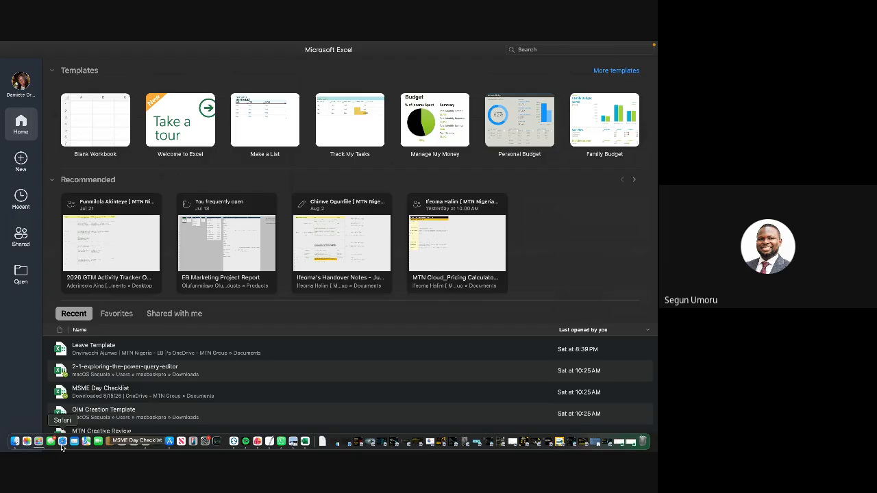
left_click(62, 442)
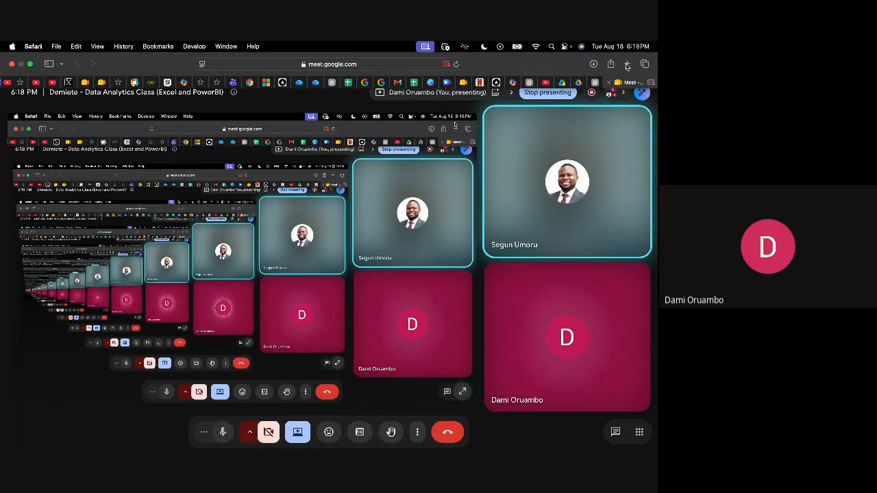
left_click(626, 46)
key("super+n")
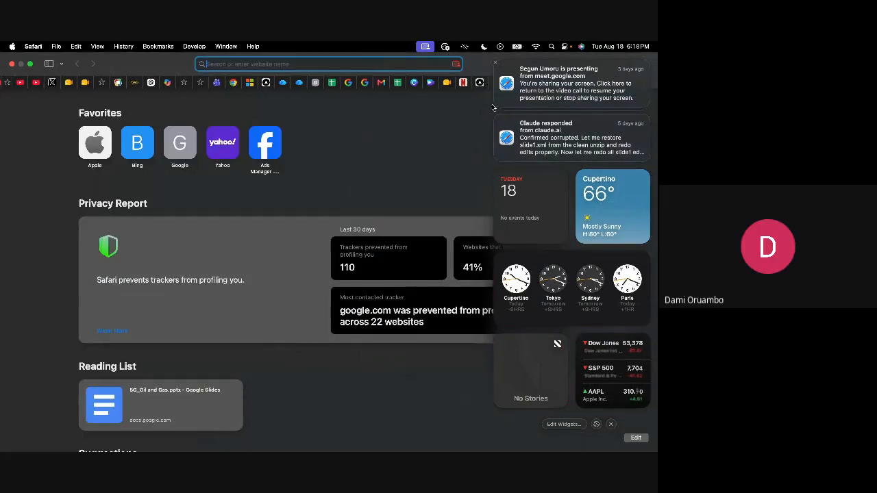
left_click(433, 227)
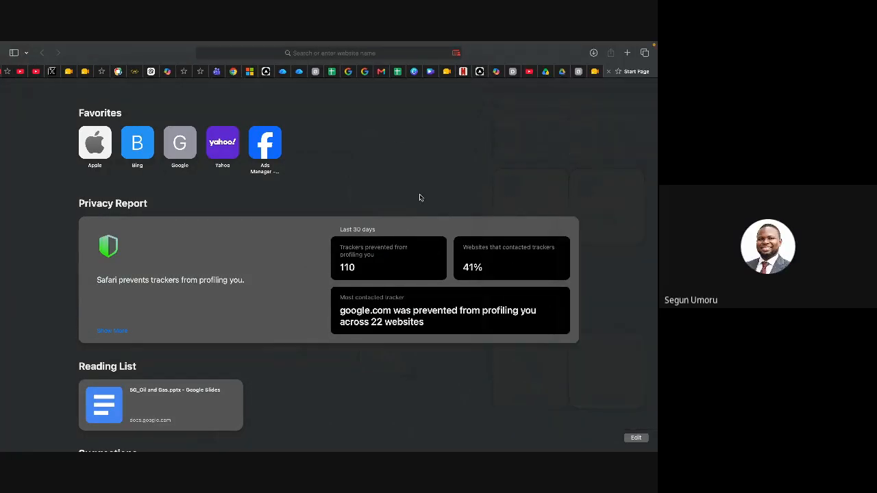
Open claude.ai in the new tab and dismiss the "Create files and artifacts" announcement.
left_click(372, 55)
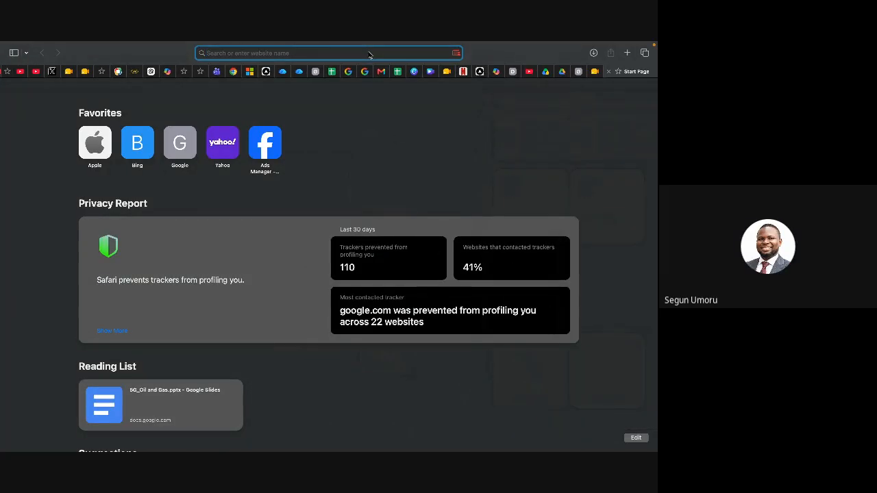
type("ch")
key("BackSpace")
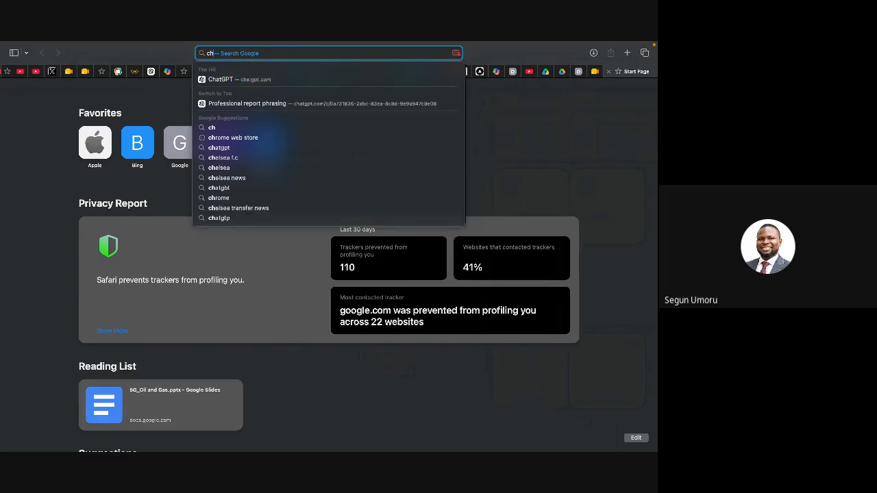
type("laude")
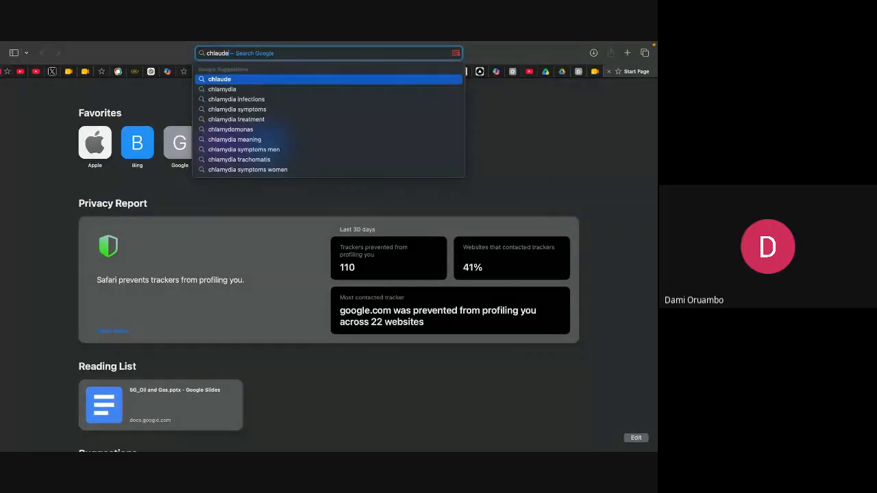
key("BackSpace")
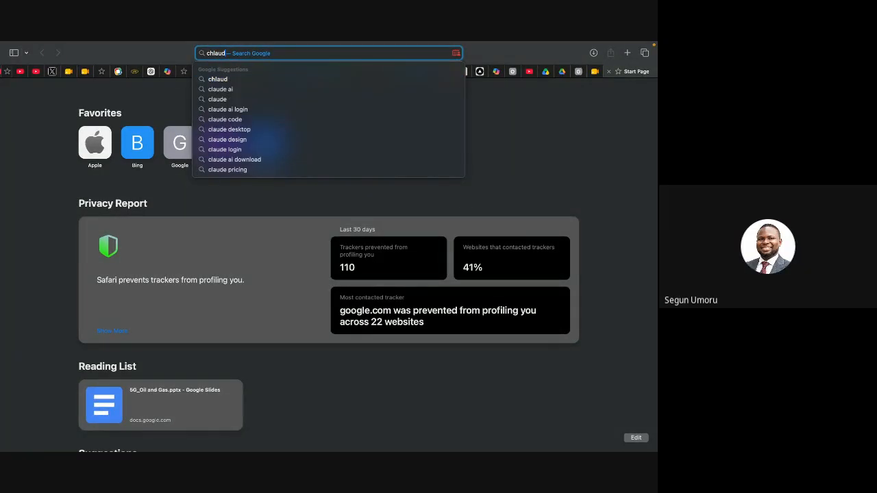
key("BackSpace")
key("BackSpace")
key("BackSpace")
key("BackSpace")
key("BackSpace")
type("l")
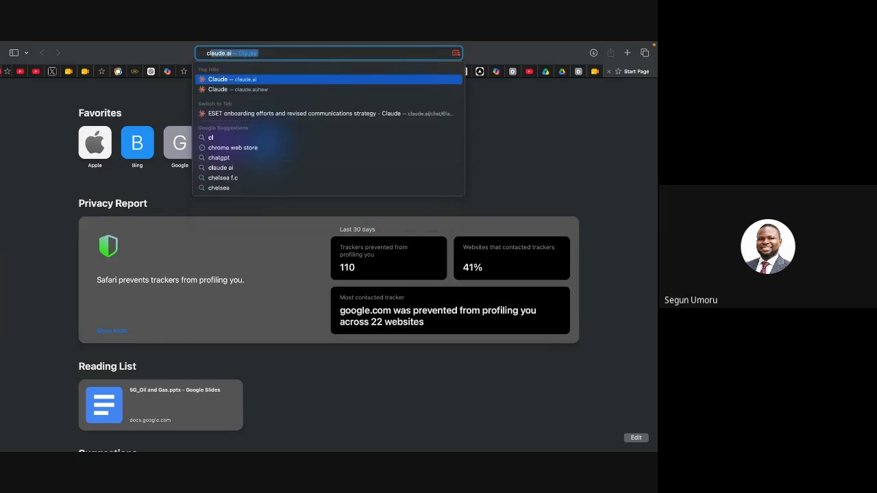
type("a")
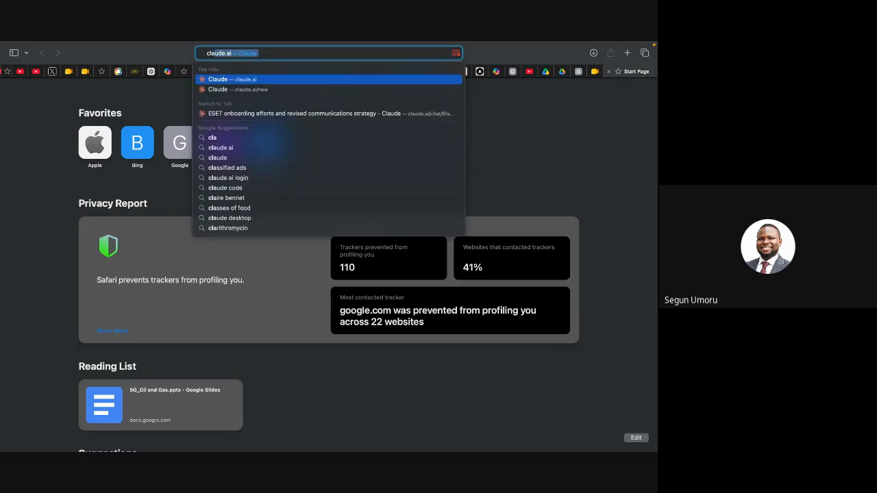
left_click(296, 79)
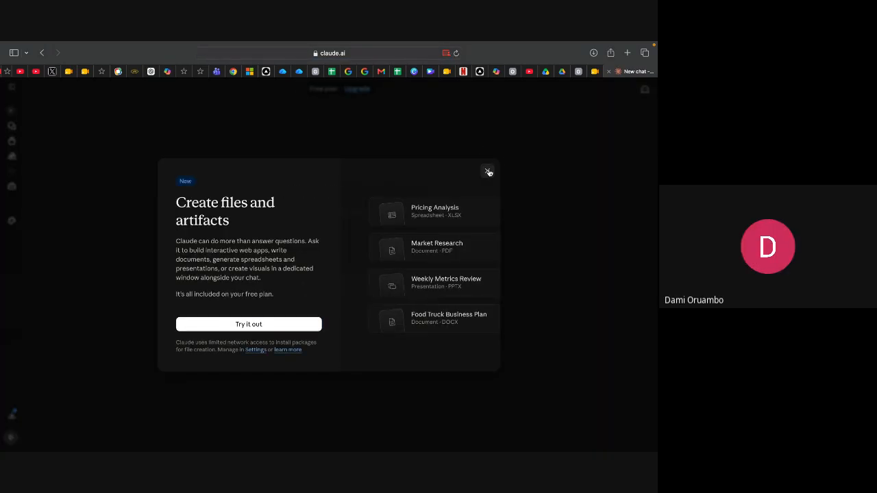
left_click(487, 172)
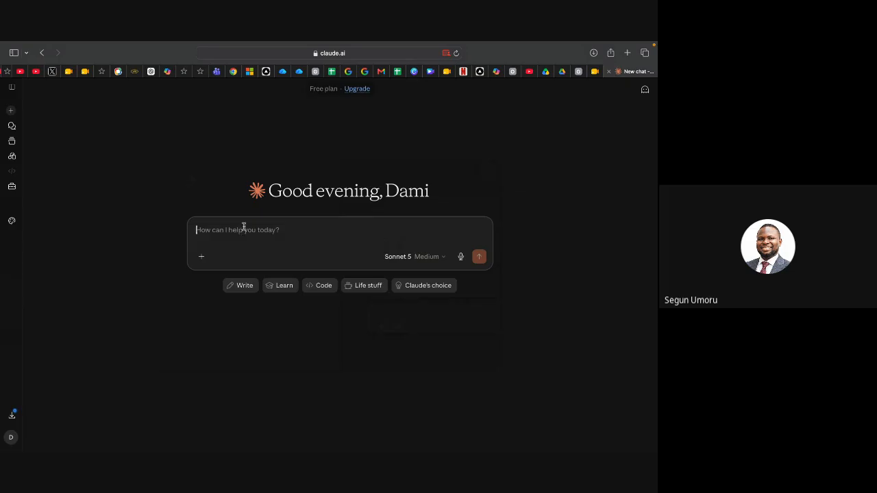
Draft the chat prompt "Create a problem statement, company overview, and business objective" and add a line break after it.
type("Crea")
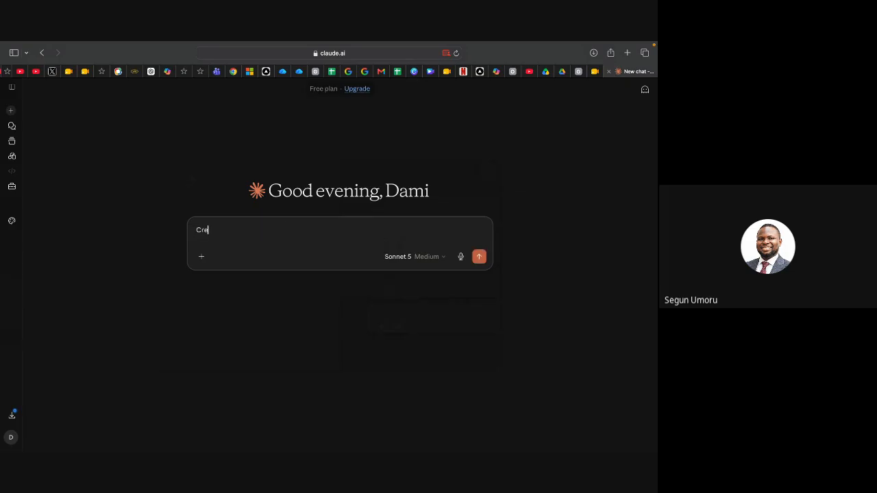
type("te")
type("a problem stta")
key("BackSpace")
key("BackSpace")
type("atement,")
type("company overv")
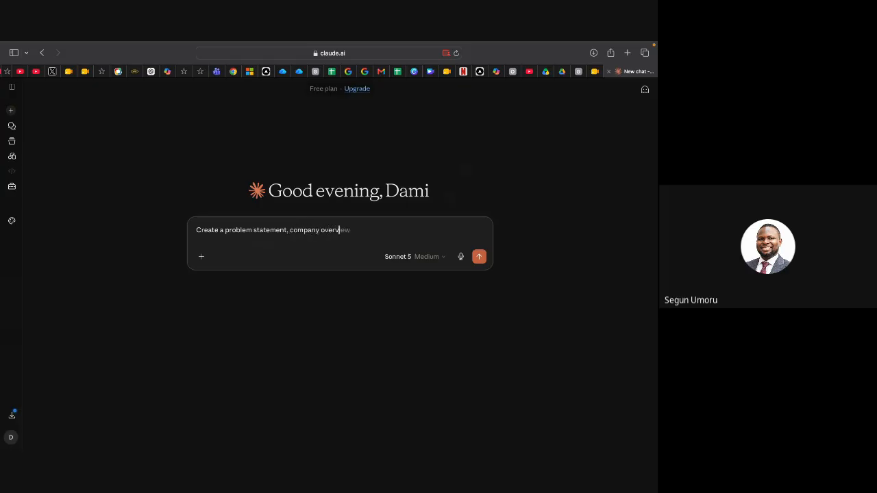
type("iew")
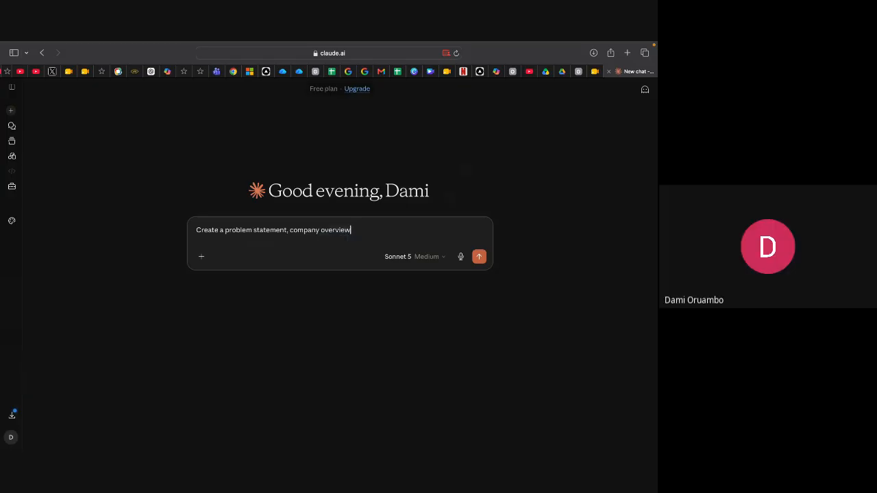
type(",")
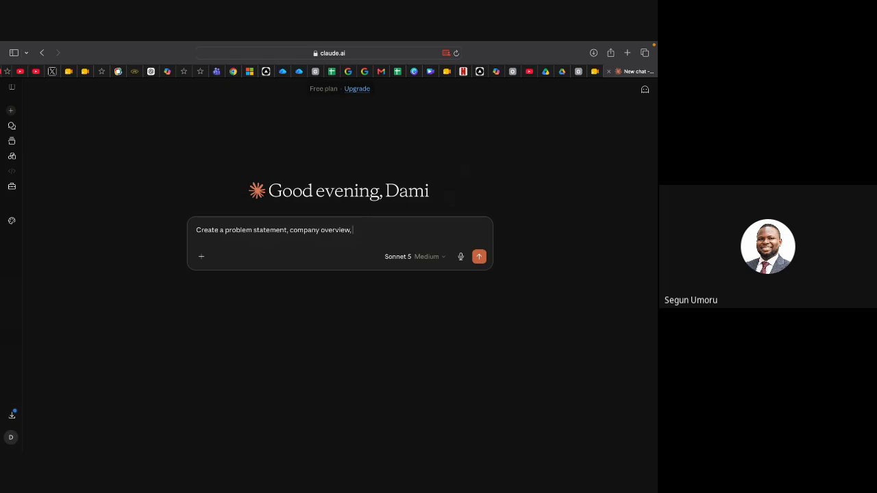
type("and business objective")
left_click(440, 229)
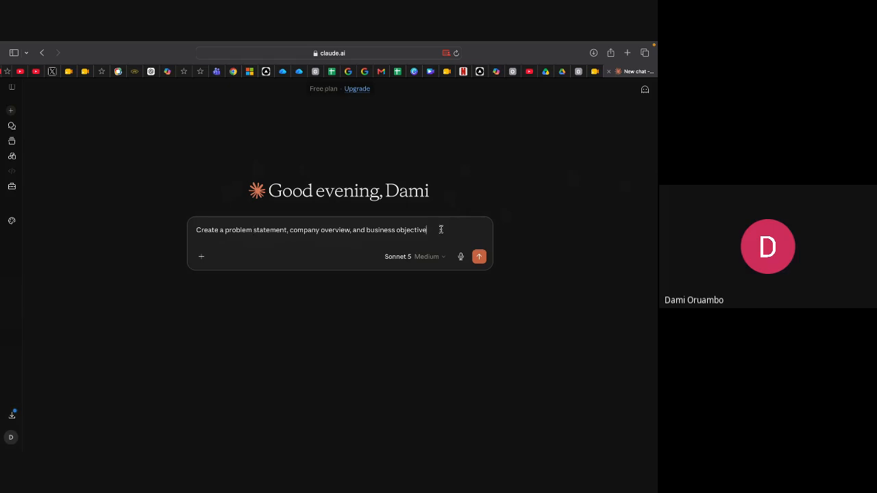
key("shift+Return")
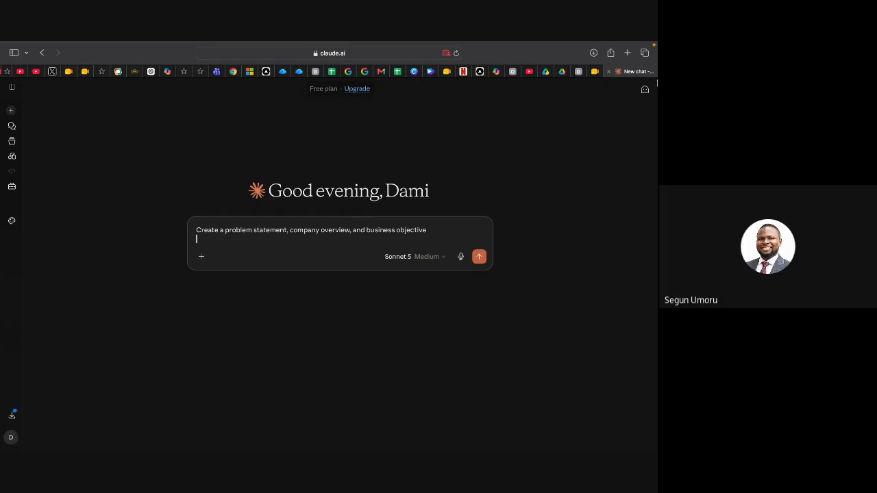
left_click(591, 73)
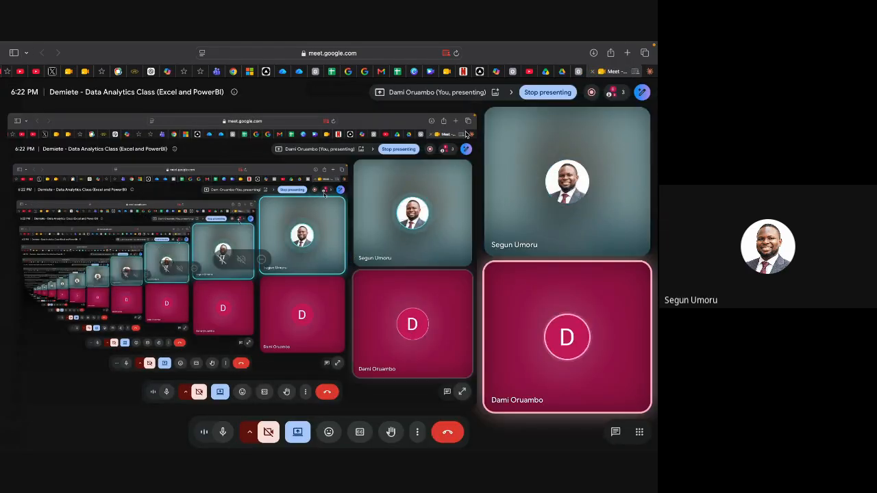
left_click(650, 73)
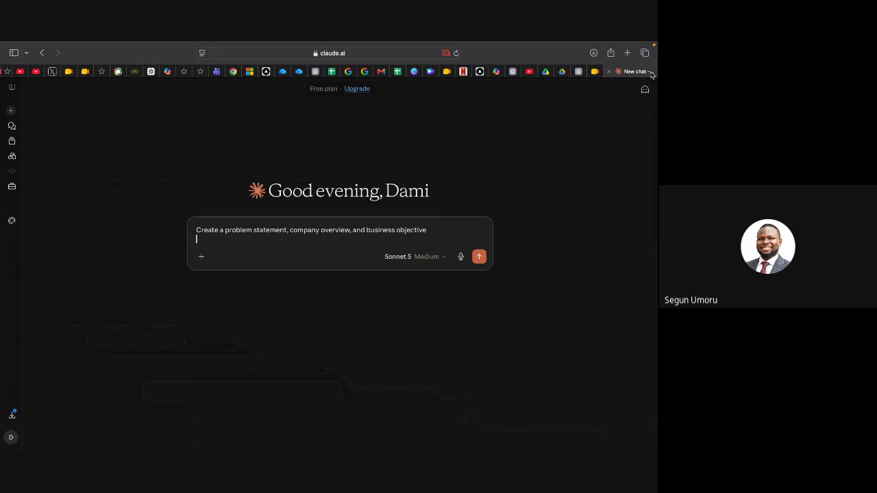
Insert "Hi Claude, I want to create" at the start of the prompt, before the existing request.
left_click(197, 229)
type("Hi C")
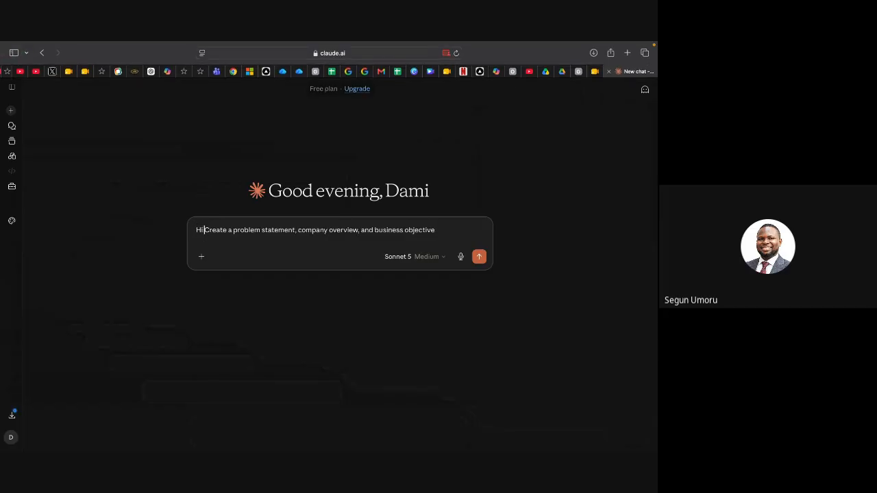
type("laude")
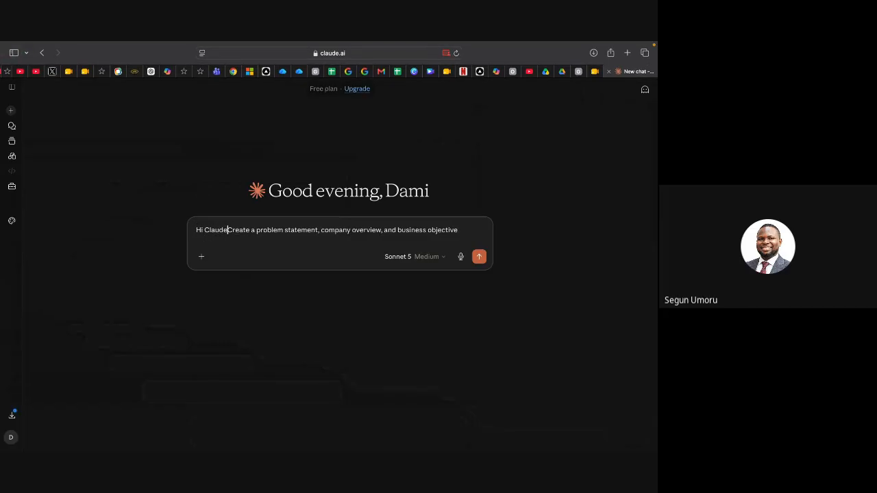
type(", ")
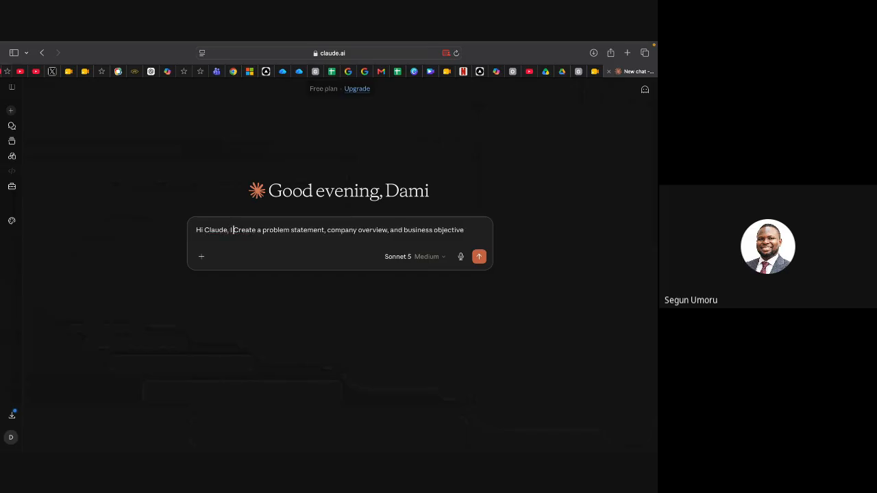
type("I ant t")
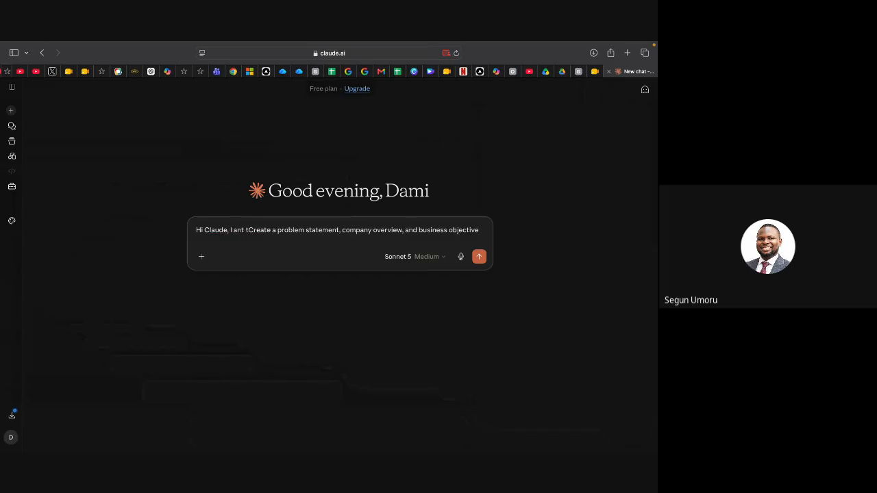
key("BackSpace")
key("BackSpace")
key("BackSpace")
key("BackSpace")
key("BackSpace")
type("wan")
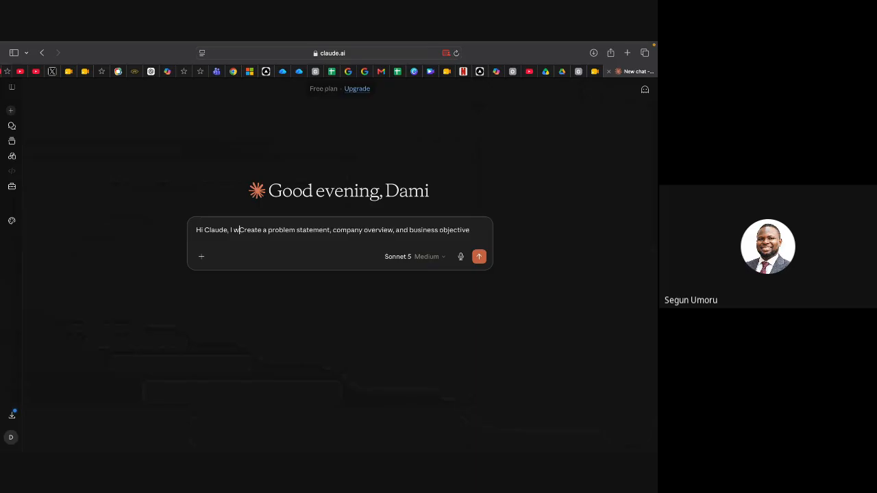
type("t t")
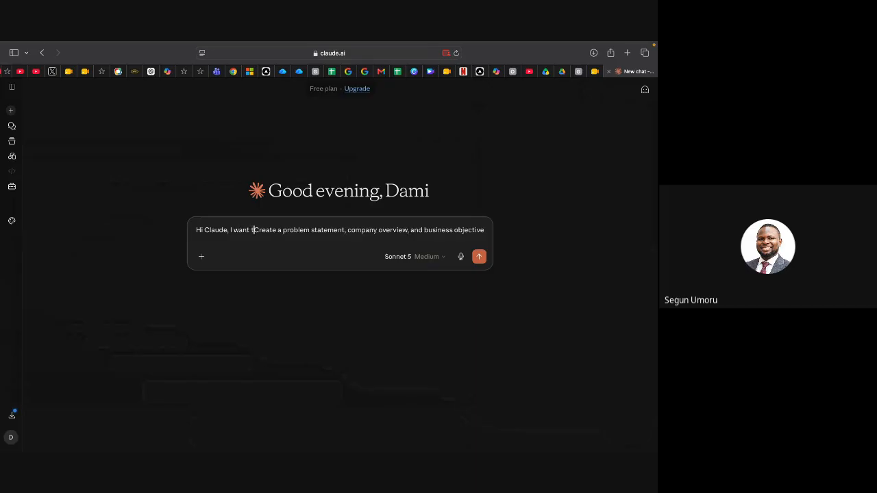
type("o create")
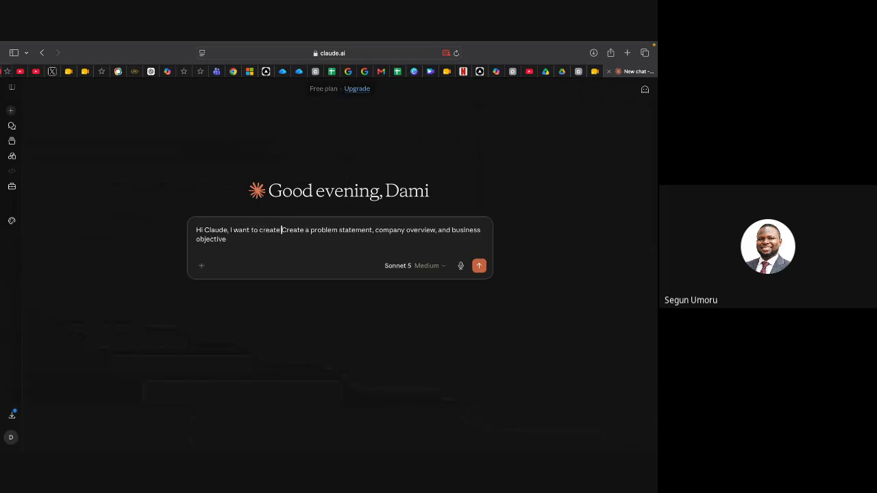
Continue the opening request in the prompt with "a document that captures" after "I want to create".
type(" a docu")
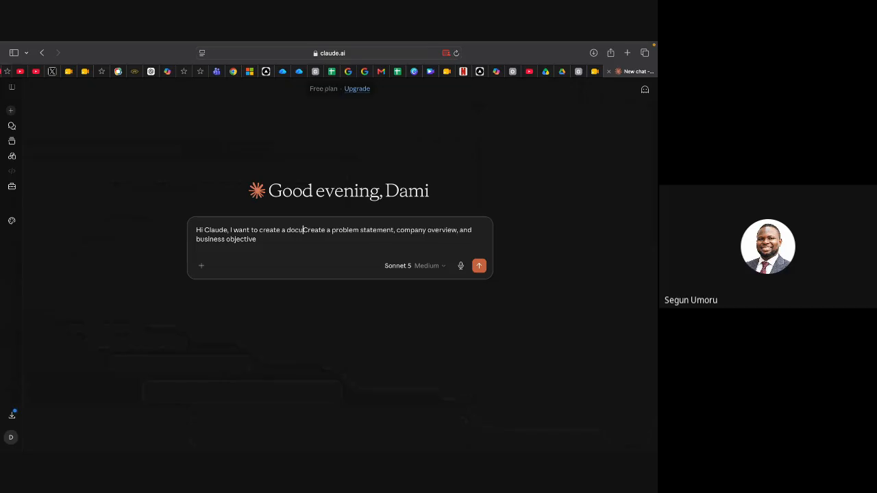
type("ment th")
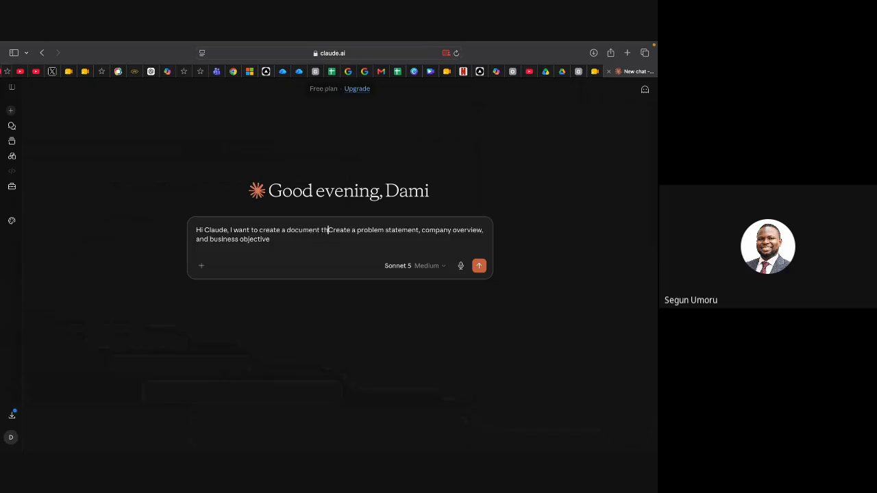
type("at ca")
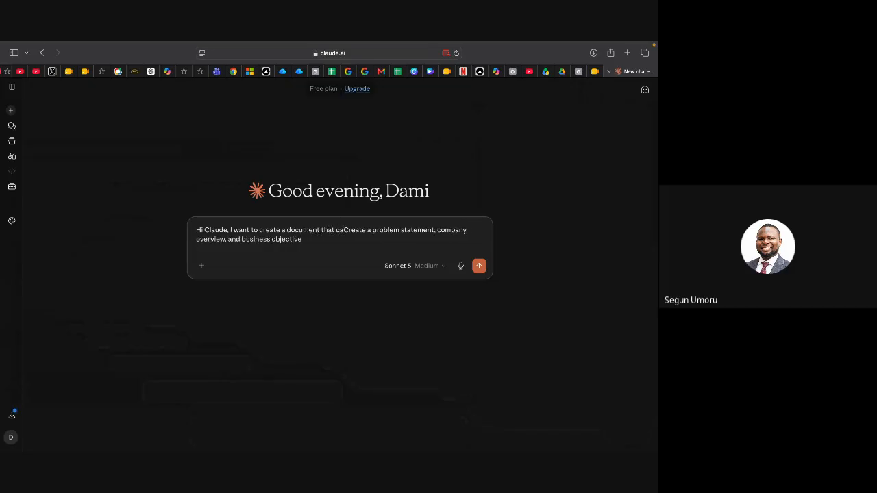
type("pture")
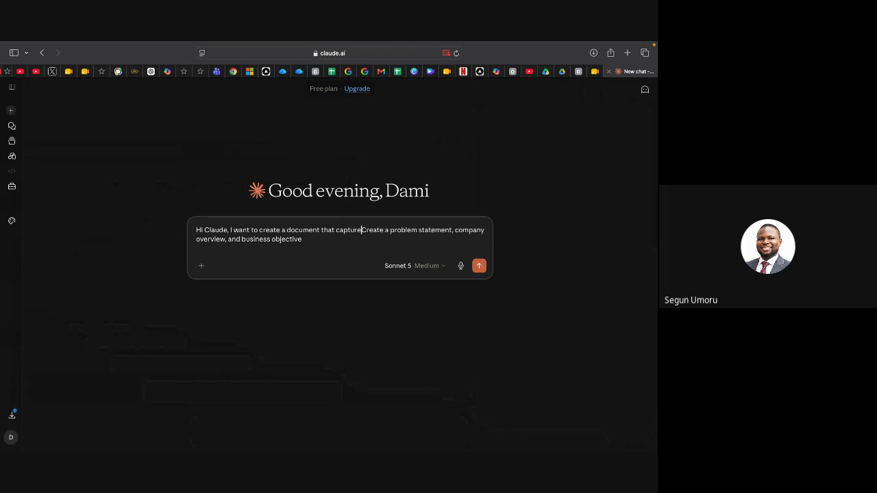
type("s")
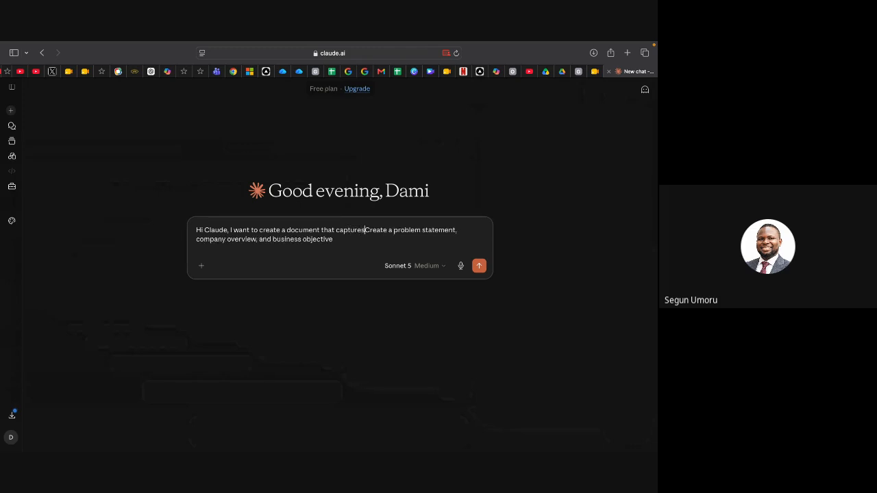
List the document's contents in the prompt as "company overview, business objective, problem statement".
type(" company o")
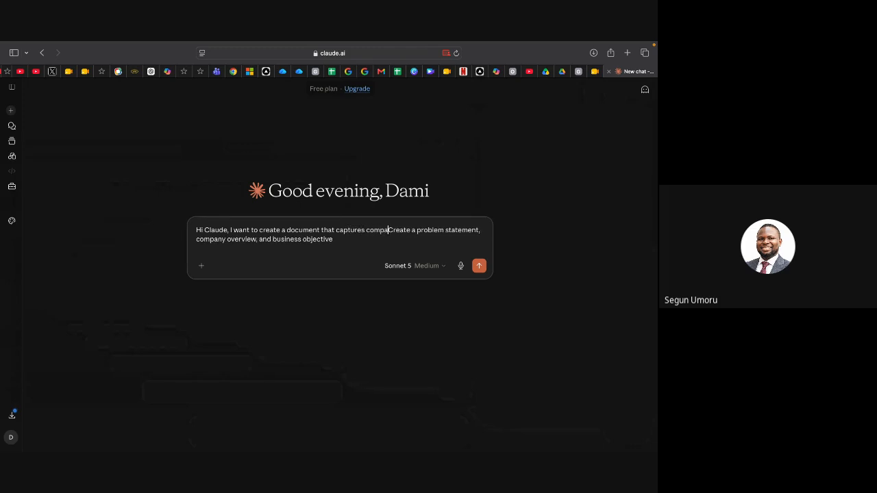
type("verv")
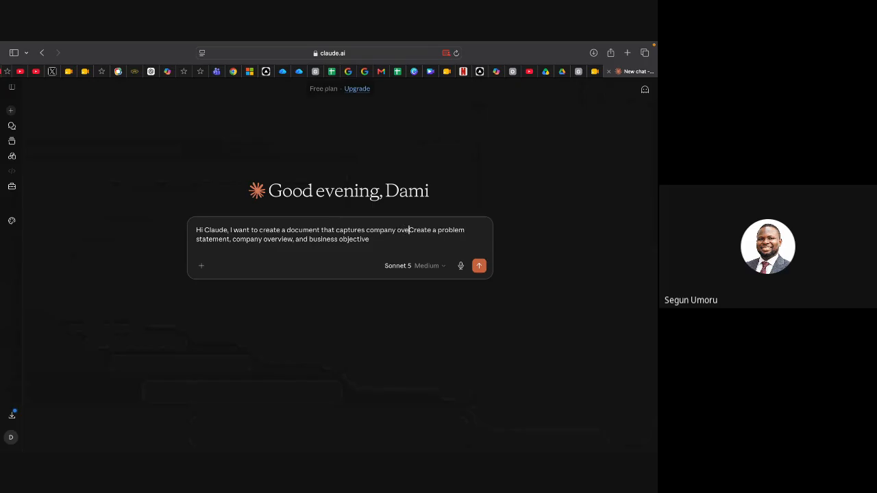
type("iew, b")
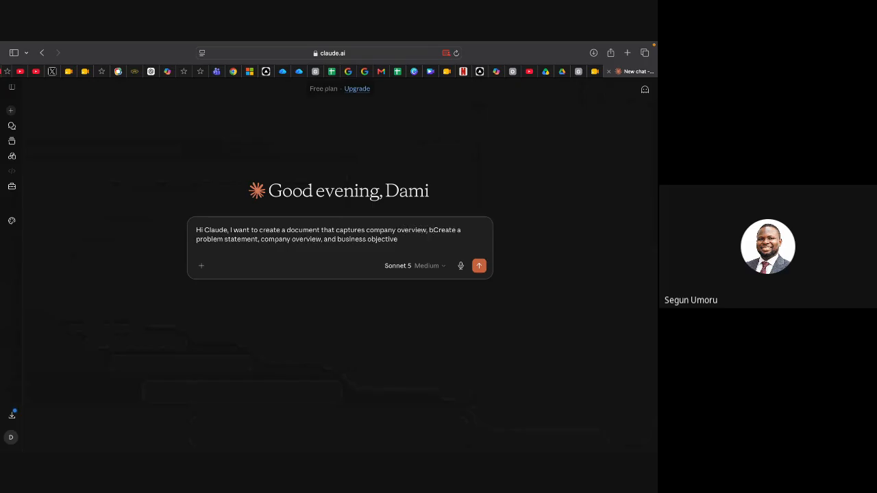
type("ua")
key("BackSpace")
type("siness obje")
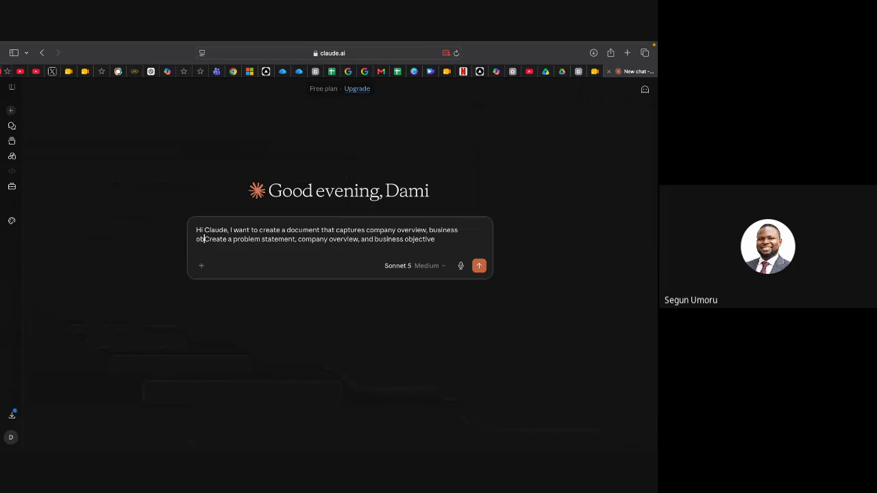
type("ctive")
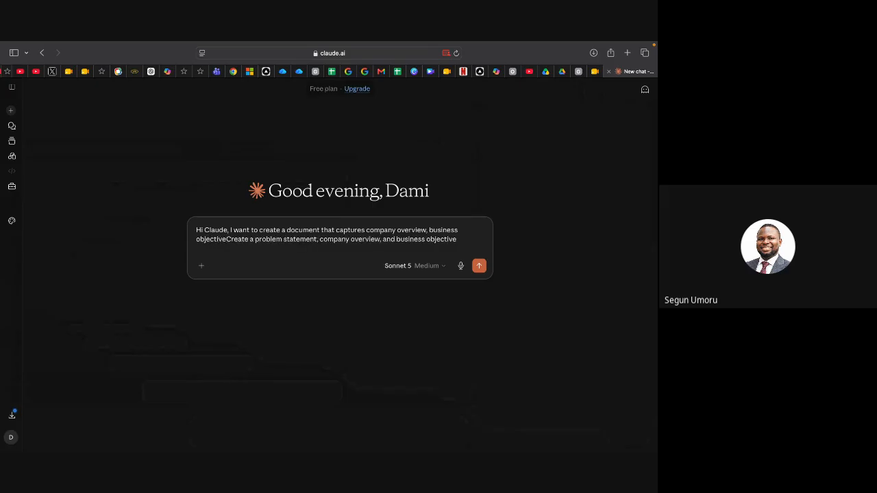
type(", ")
type("problem")
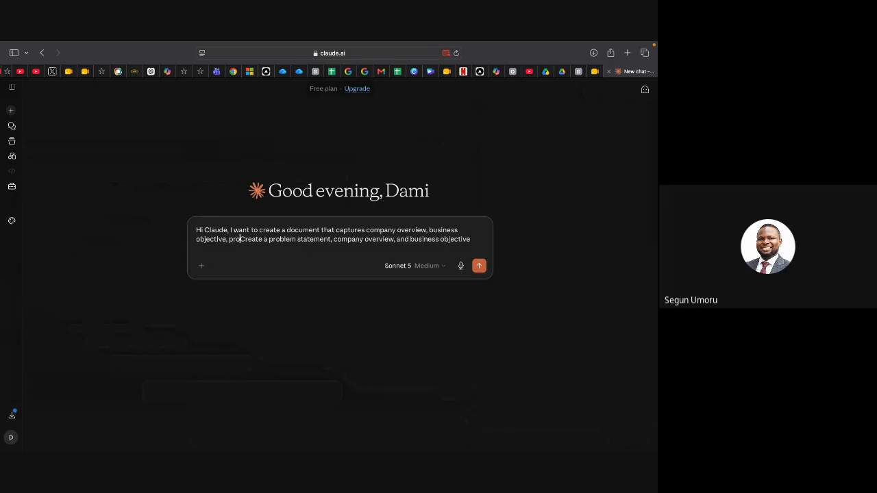
type(" state")
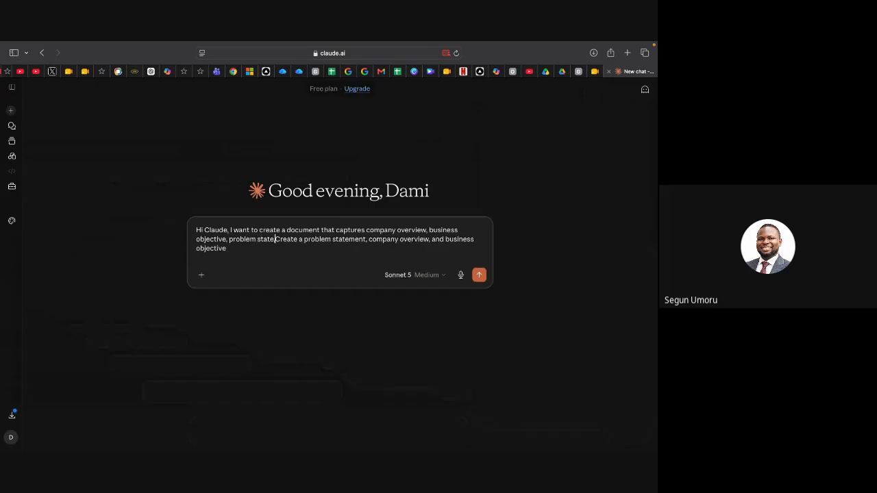
type("me")
Extend the prompt after the contents list with "and we are going to generate a data set".
type("nt and w")
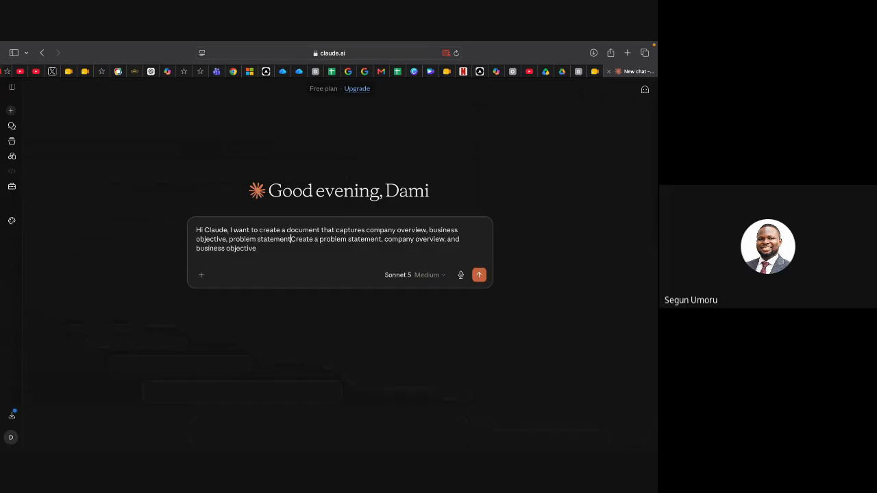
type("e are g")
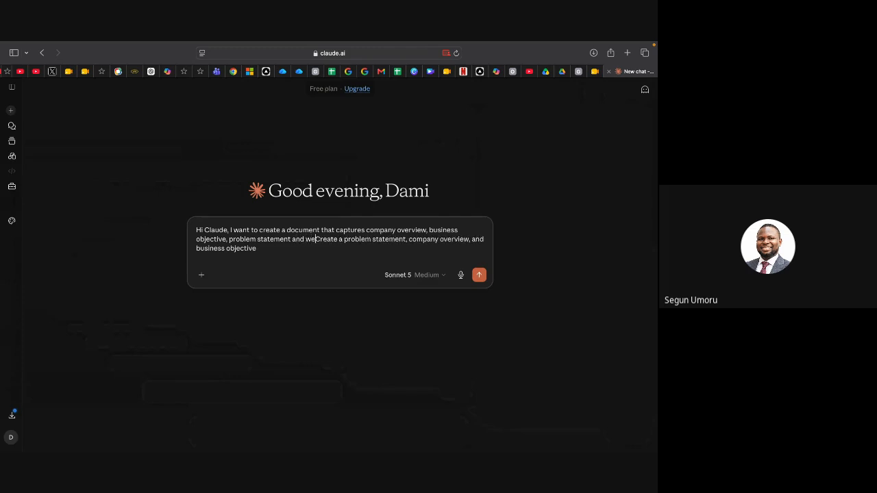
type("o")
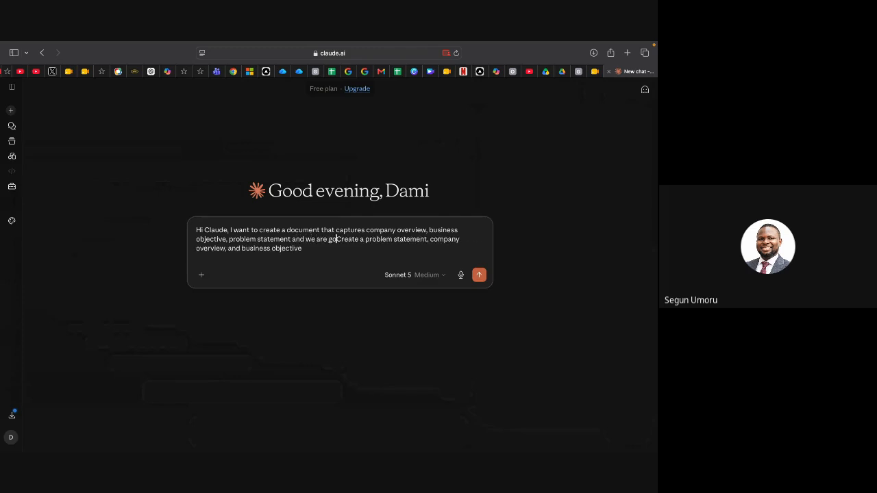
type("ing to ")
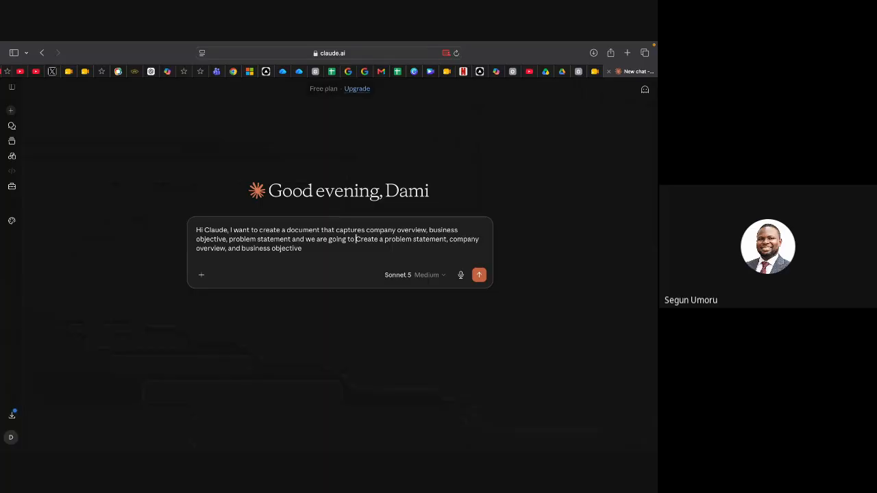
type("ge")
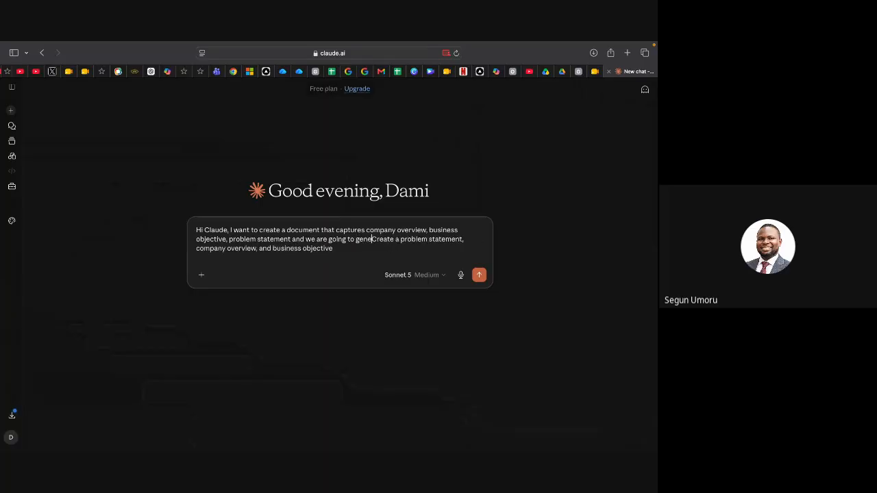
type("nerate a da")
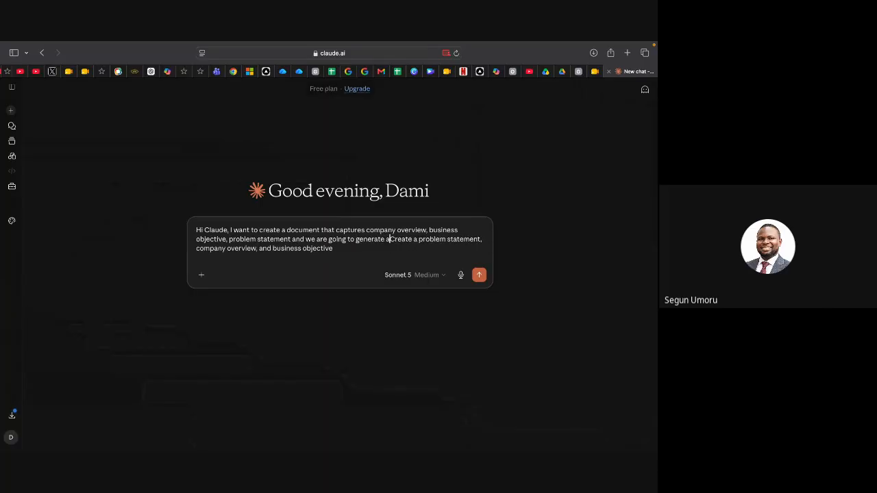
type("ta set")
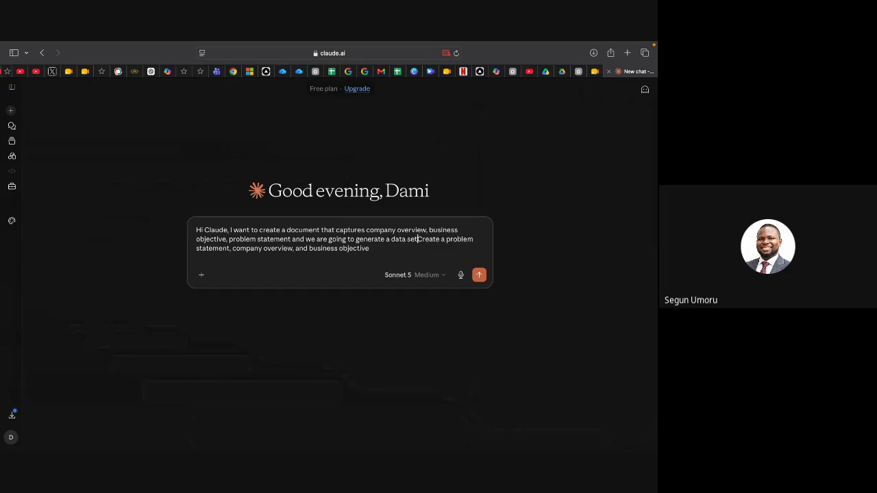
Specify the data set's topic in the prompt with "around brand and marketing communications".
type(" aroun")
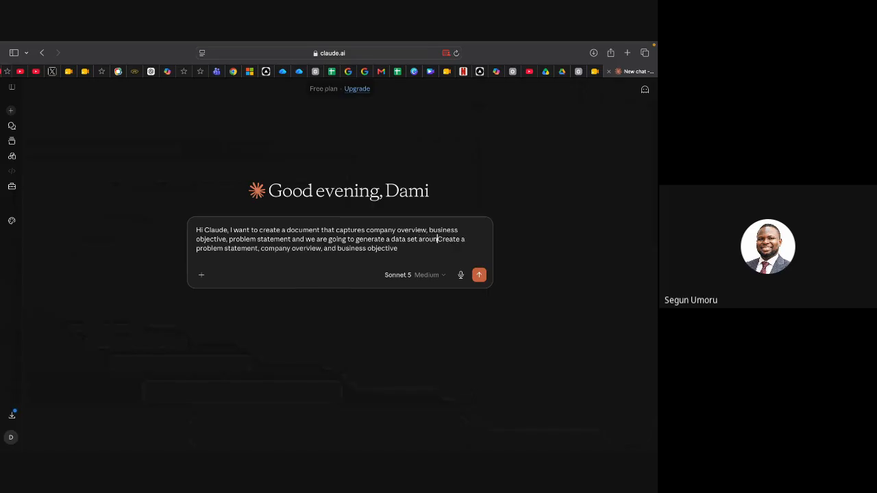
type("d ")
type("brand ")
type("and ")
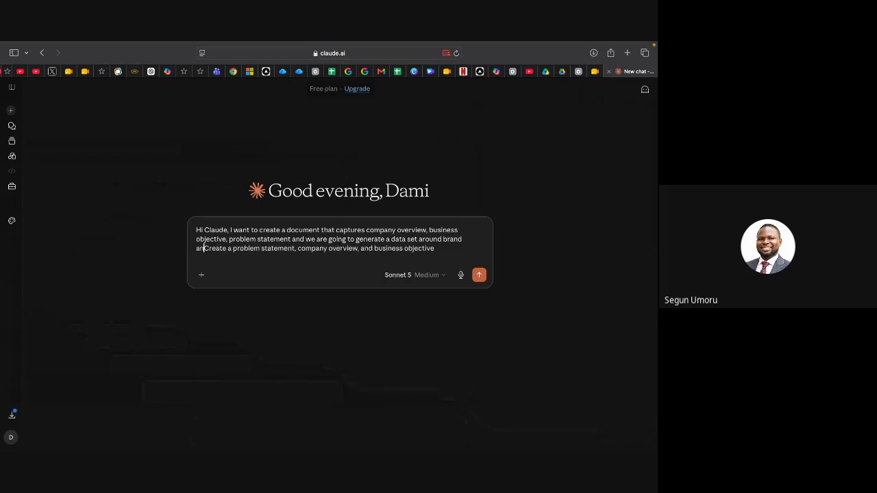
type("market")
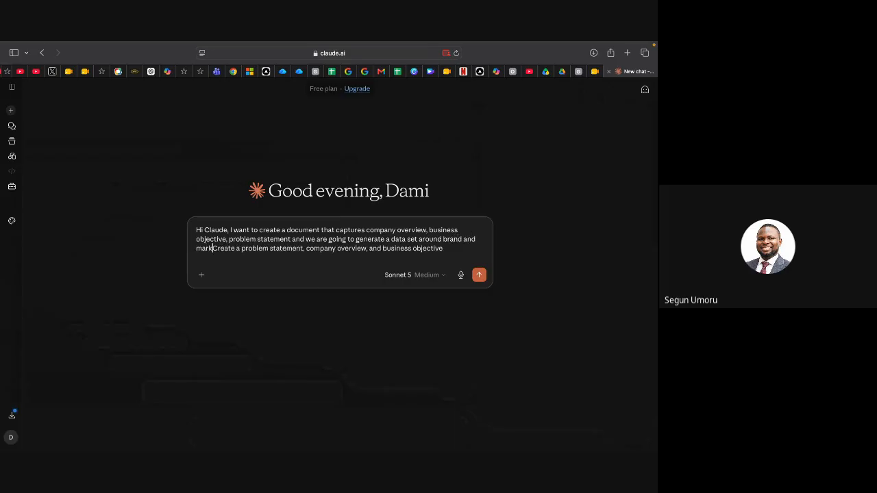
type("ing")
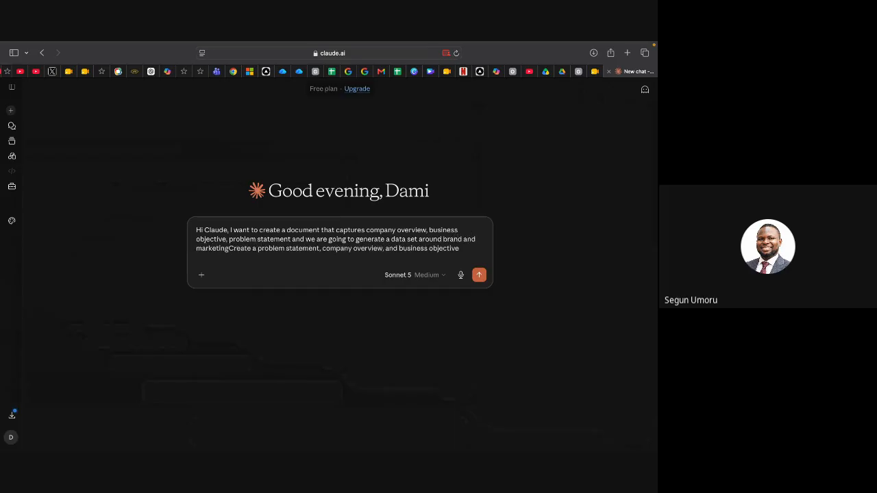
type(" comm")
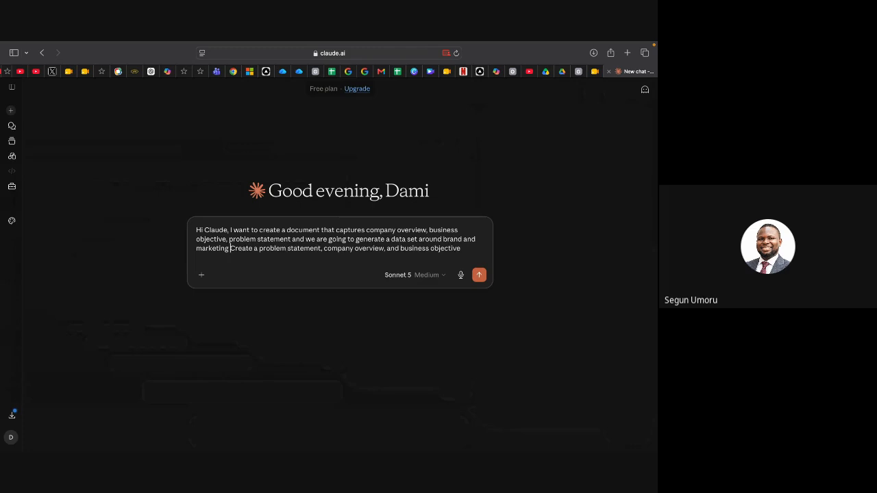
type("un")
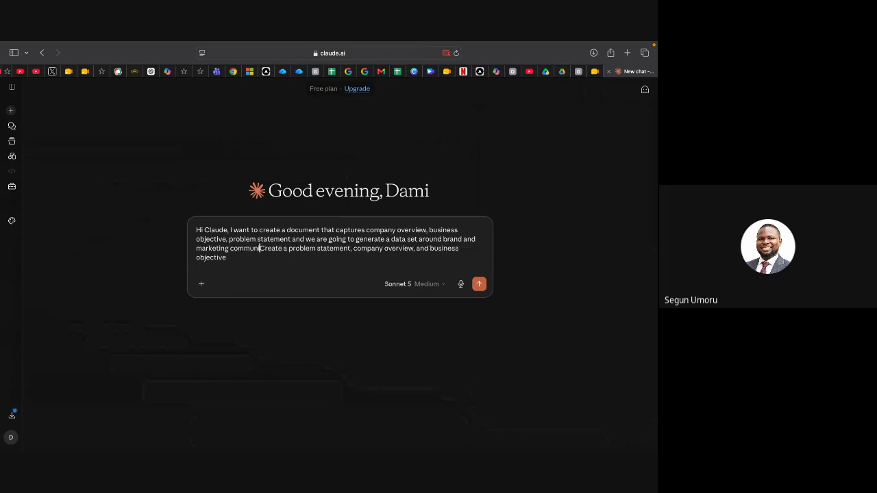
type("ications")
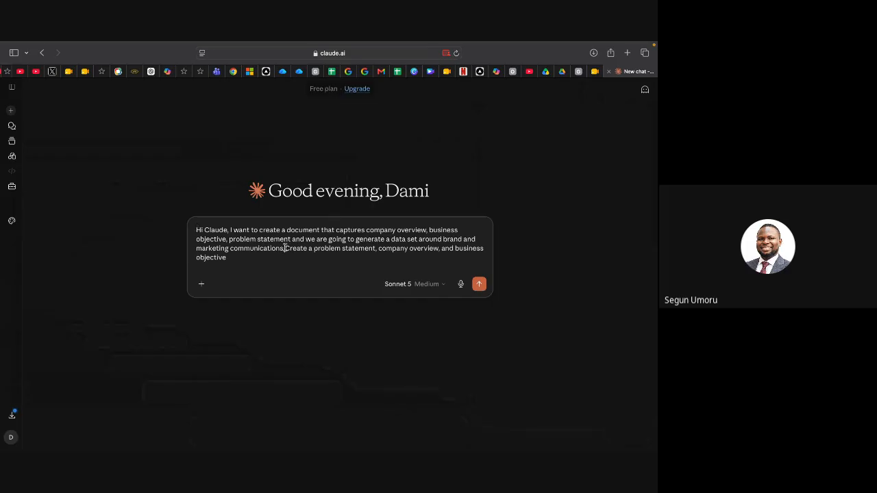
Replace the leftover sentence "Create a problem statement, company overview, and business objective" with "that is messy".
left_click_drag(285, 248, 292, 255)
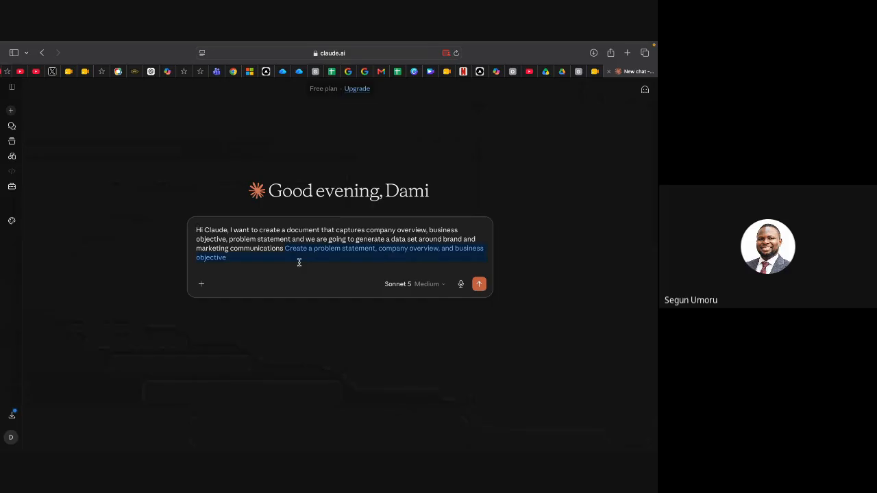
key("BackSpace")
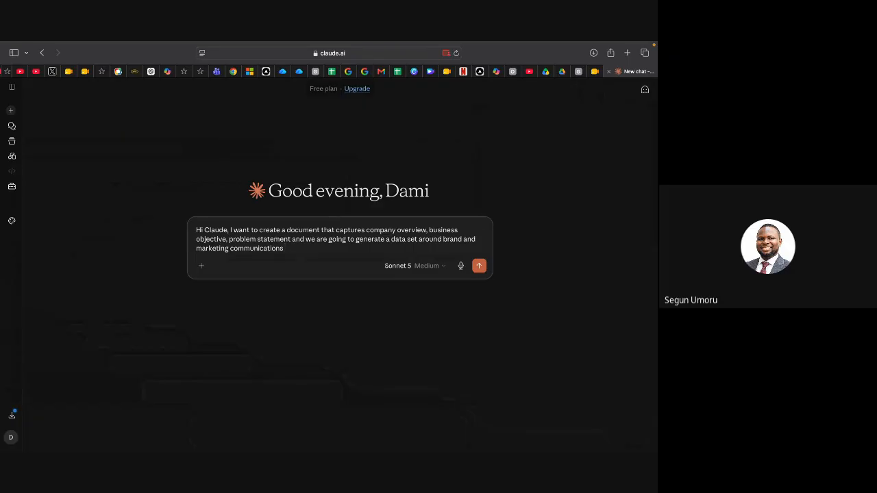
type("that")
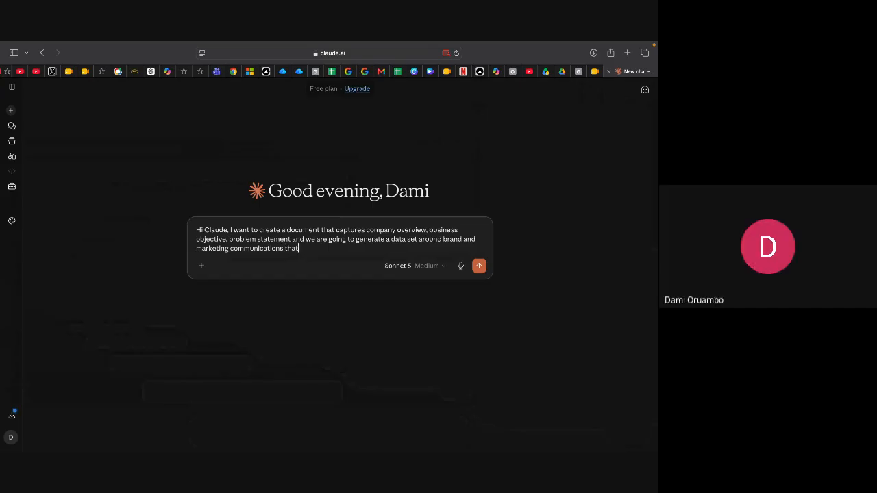
type(" is mercy")
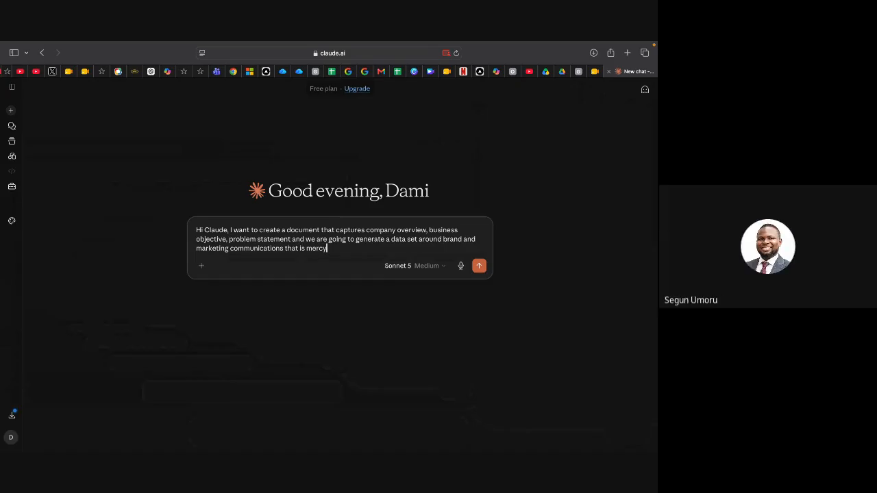
key("BackSpace")
key("BackSpace")
key("BackSpace")
type("ssy")
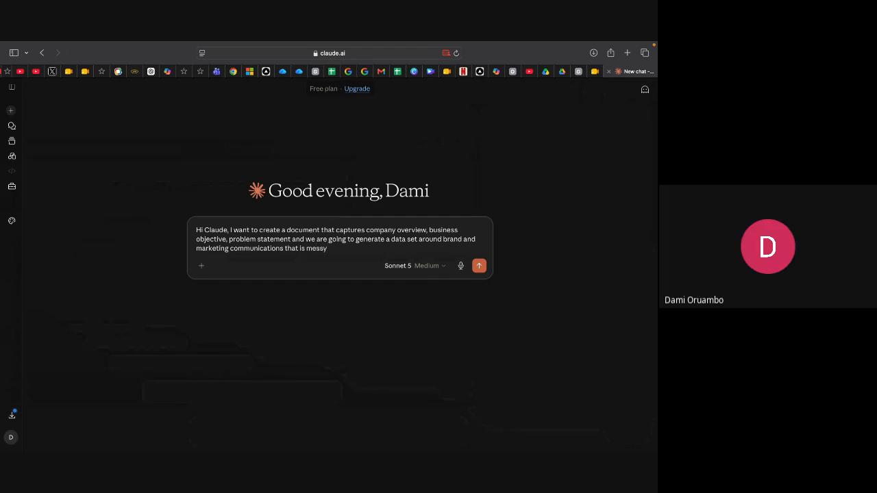
type(" d")
type("ompar")
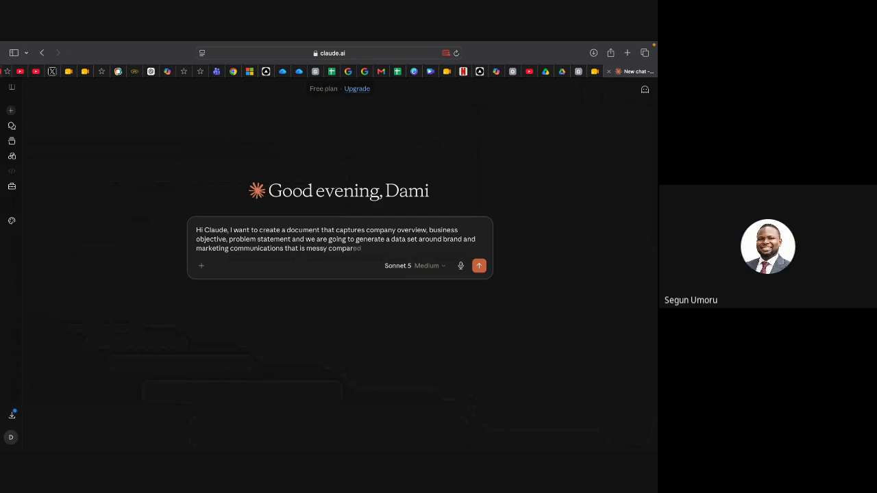
key("BackSpace")
key("BackSpace")
key("BackSpace")
key("BackSpace")
key("BackSpace")
key("BackSpace")
key("BackSpace")
Extend the data set description at the end of the prompt with ", dirty- that".
type(", dirty-")
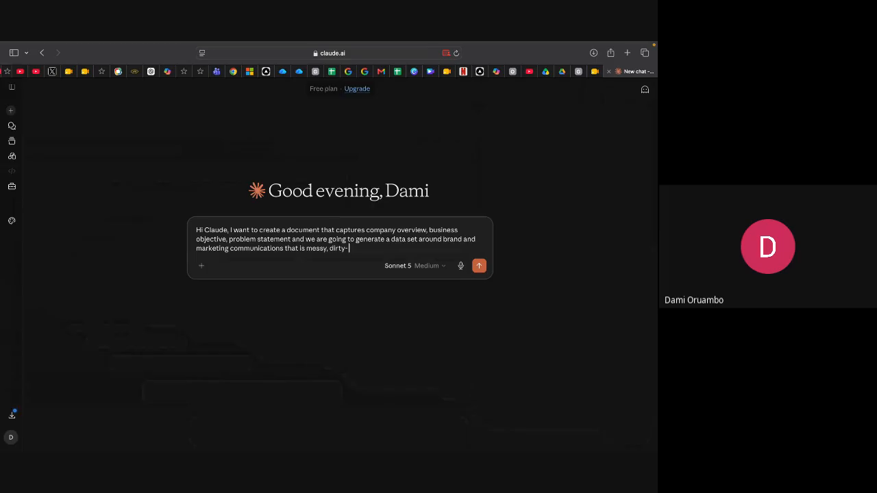
key("BackSpace")
type(",")
key("BackSpace")
key("BackSpace")
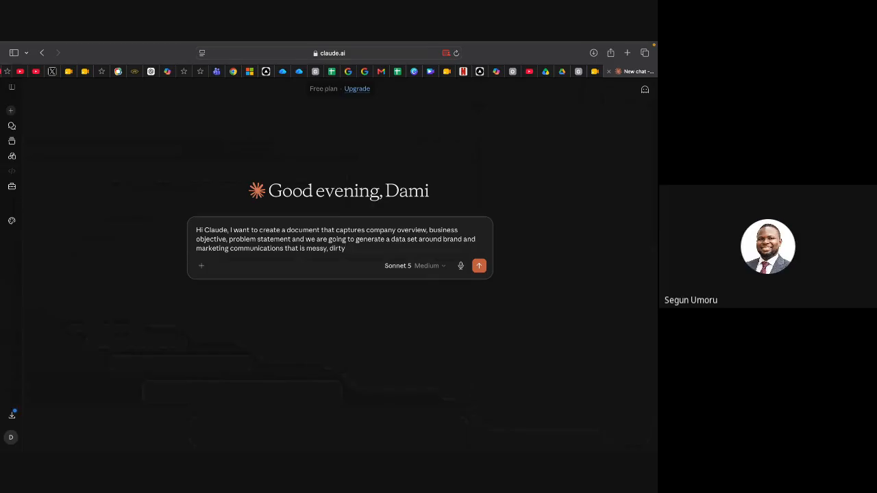
type("- that")
type(" me")
type("ans. W")
key("BackSpace")
key("BackSpace")
key("BackSpace")
key("BackSpace")
key("BackSpace")
key("BackSpace")
key("BackSpace")
key("BackSpace")
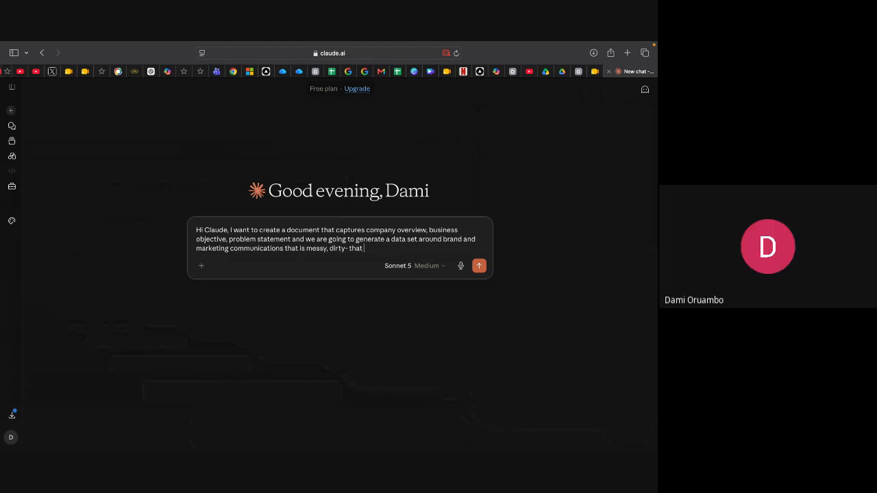
Continue the prompt after "dirty- that" with "means we'll need to clean and transform and the cleaning should revolve".
type("w")
key("BackSpace")
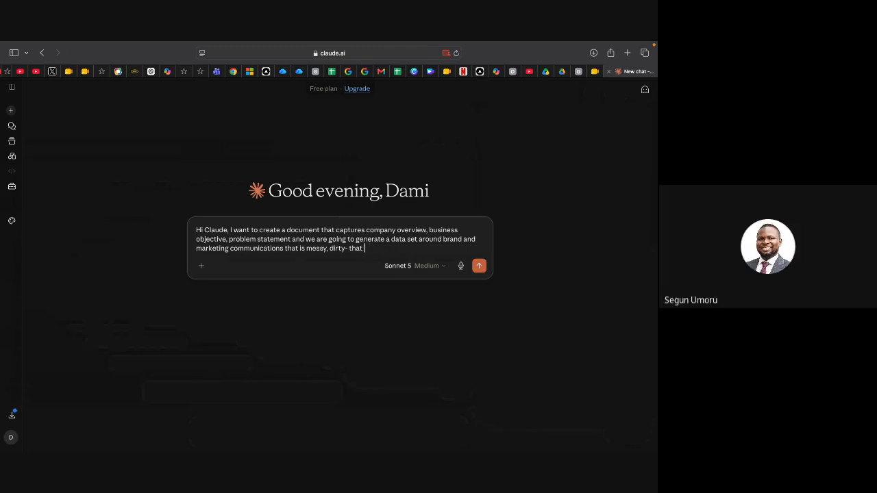
type("means we'll need to clean and transfor")
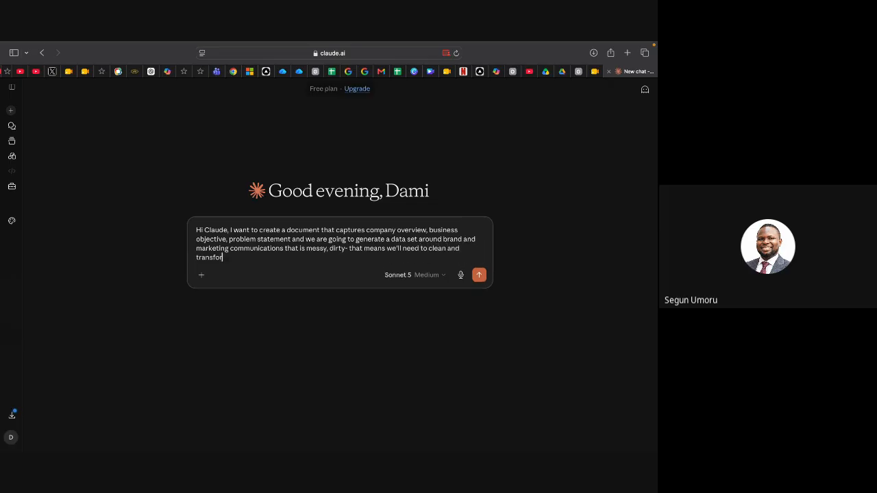
type("m s")
key("BackSpace")
key("BackSpace")
type("and the cleaning should revolve")
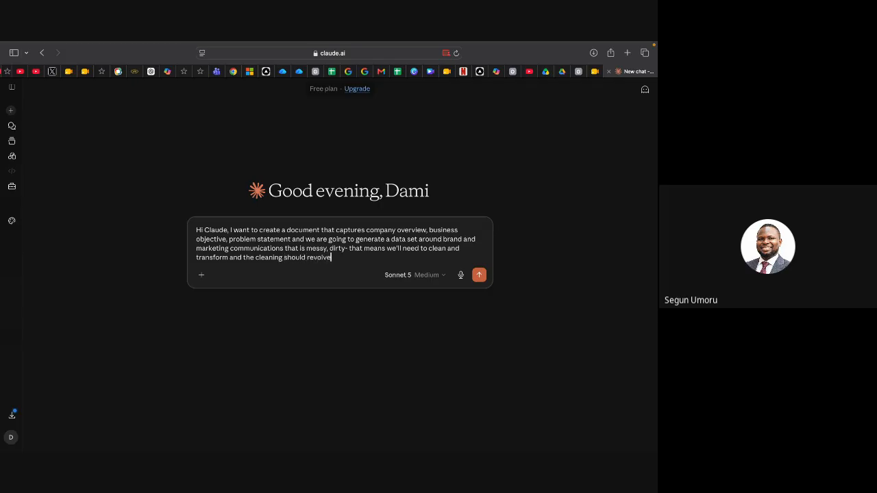
Begin the list of cleaning tasks in the prompt with "around removing (duplicate records, splitting of columns, use first row as header,".
type(" around removing (duplicate records")
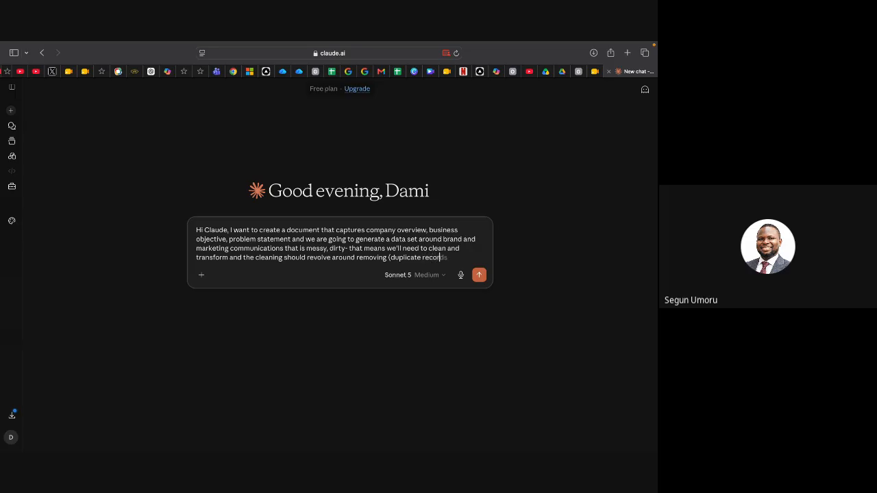
type(", so")
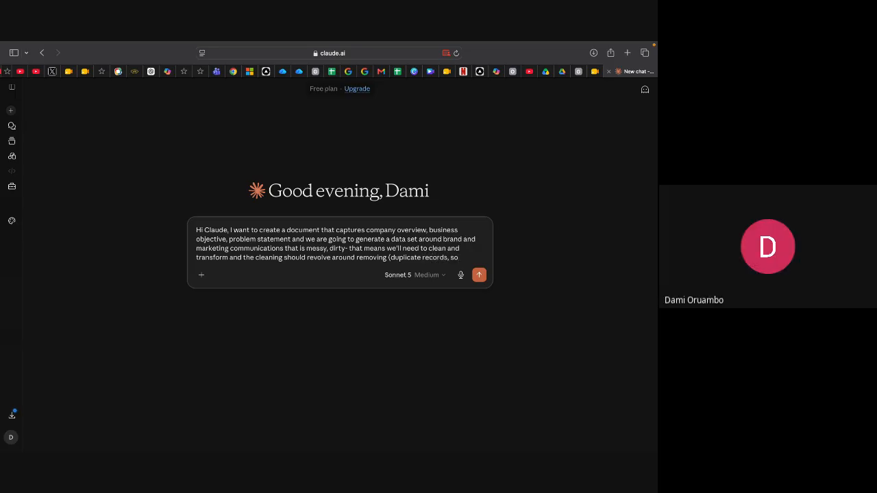
key("BackSpace")
type("plitting of colu")
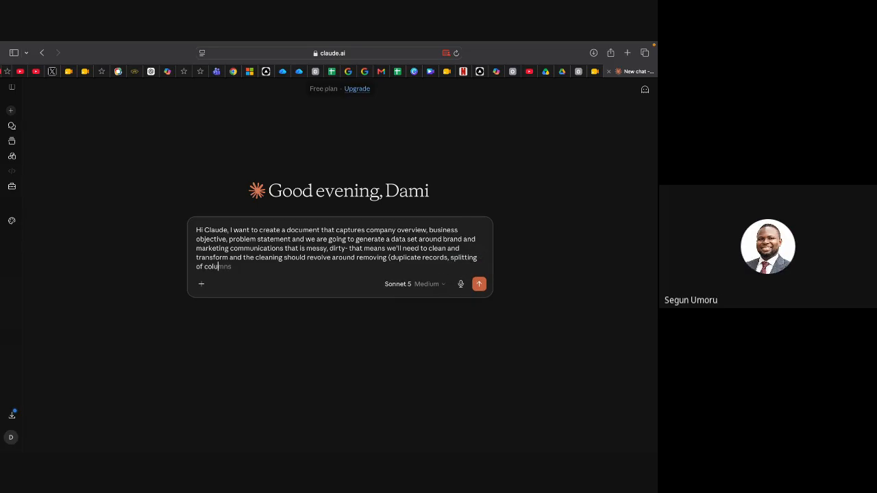
type("mns , use first row as header")
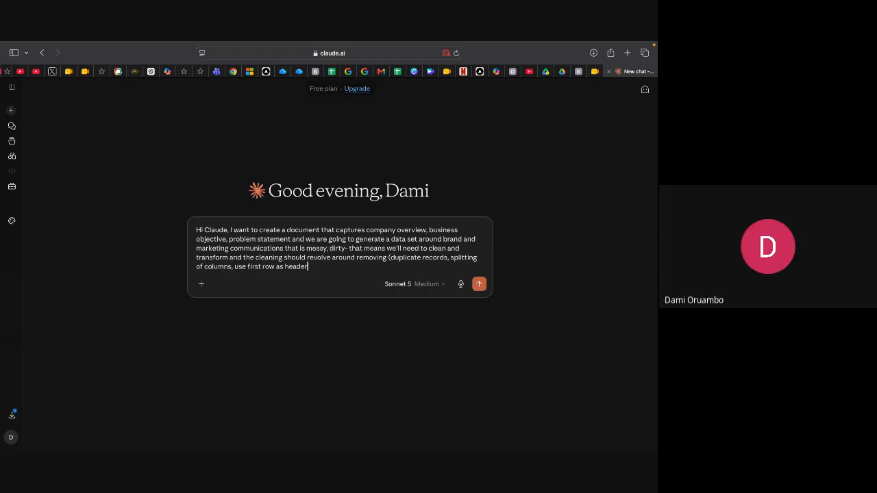
type(",")
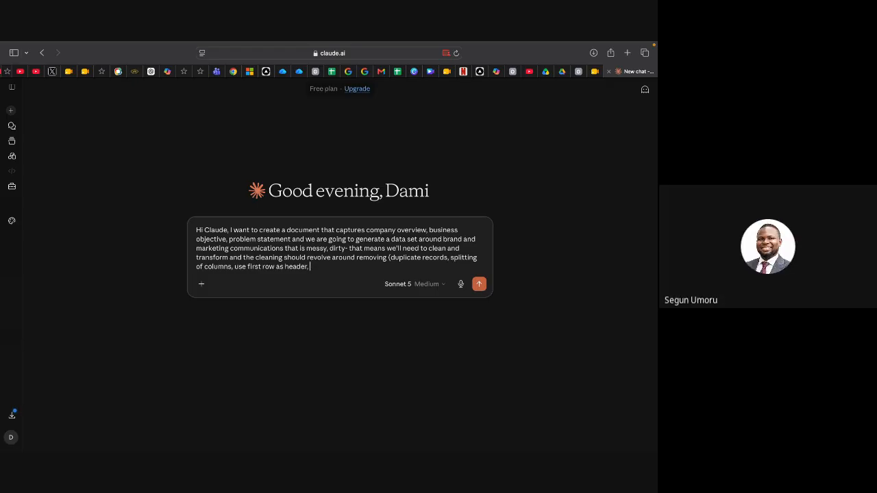
Add "trimming, data validation- where there is inconsistency in categorical data," to the prompt's list of cleaning tasks.
type("trimming, data validation-")
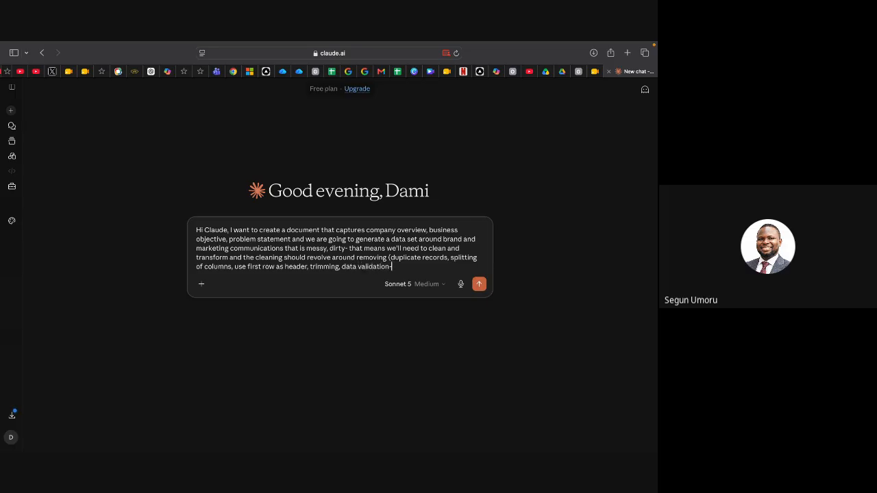
type(" where there is incons")
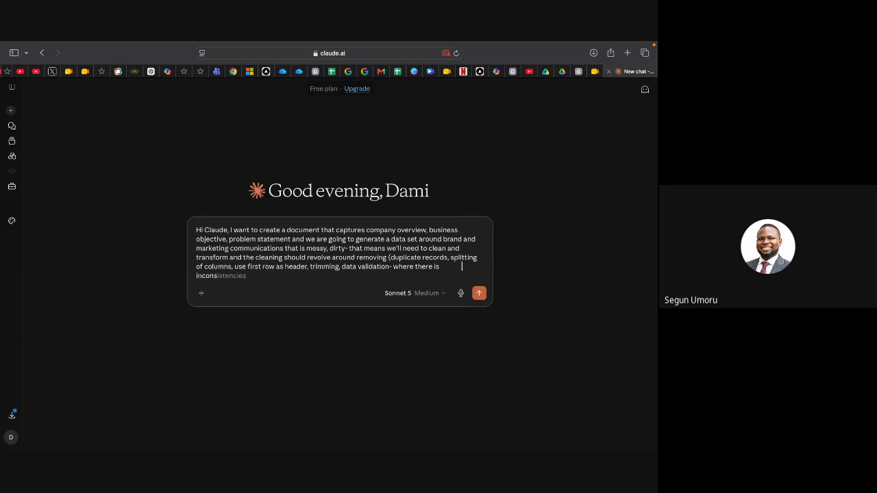
type("istency in categorical data, fillin")
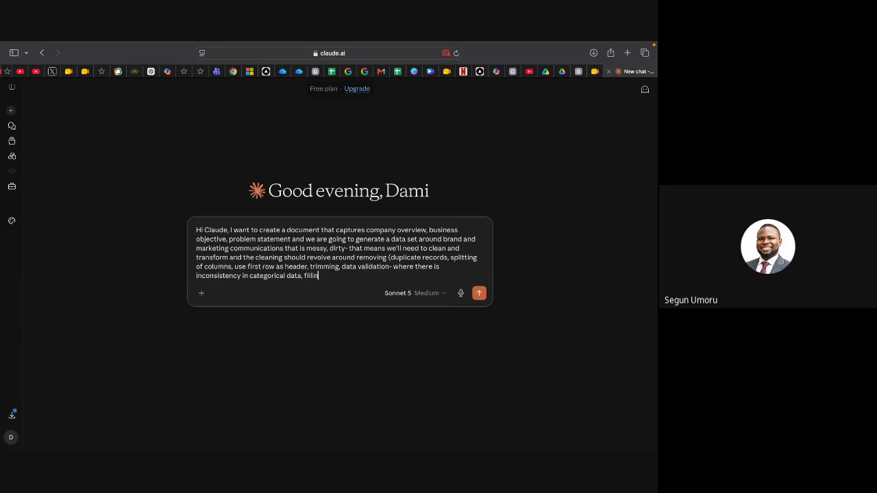
Finish the cleaning list with "filling of missing values for both numerical and categorical data)" and start a new line.
type("g of missing values for both nu")
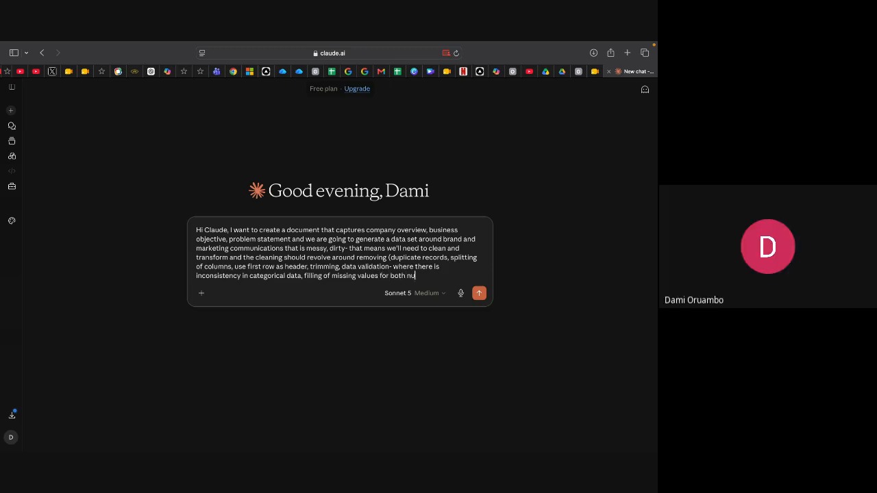
type("merical and")
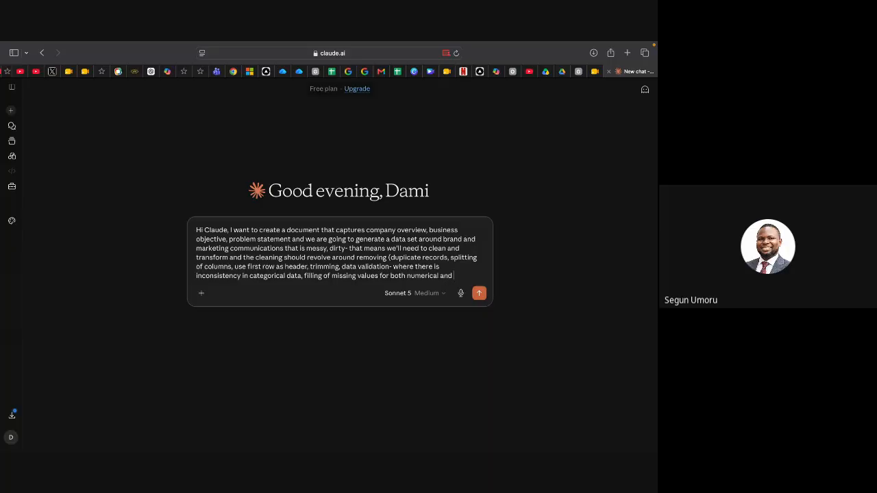
type(" categ")
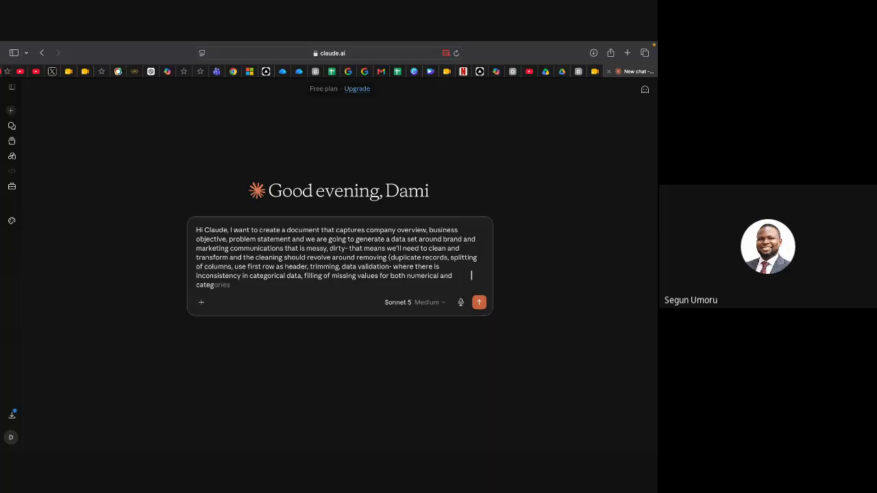
type("orical data")
type(")")
key("shift+Return")
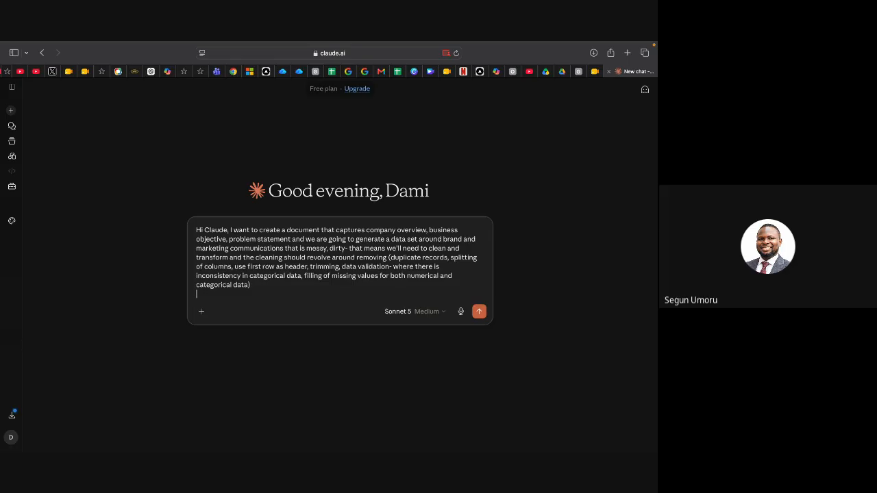
type("The problem")
key("BackSpace")
key("BackSpace")
key("BackSpace")
key("BackSpace")
key("BackSpace")
key("BackSpace")
key("BackSpace")
key("BackSpace")
key("BackSpace")
key("BackSpace")
key("BackSpace")
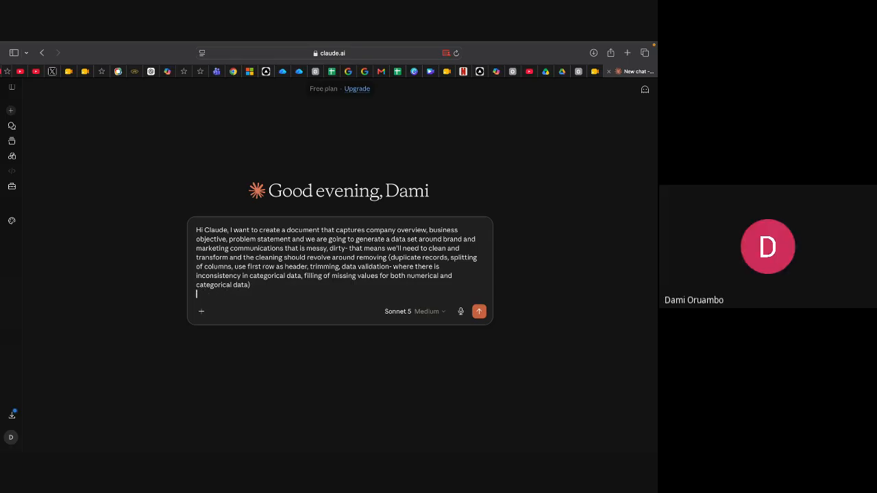
Write "We can use a generic company name in brand and marketing communication." on the prompt's new line.
type("We ca")
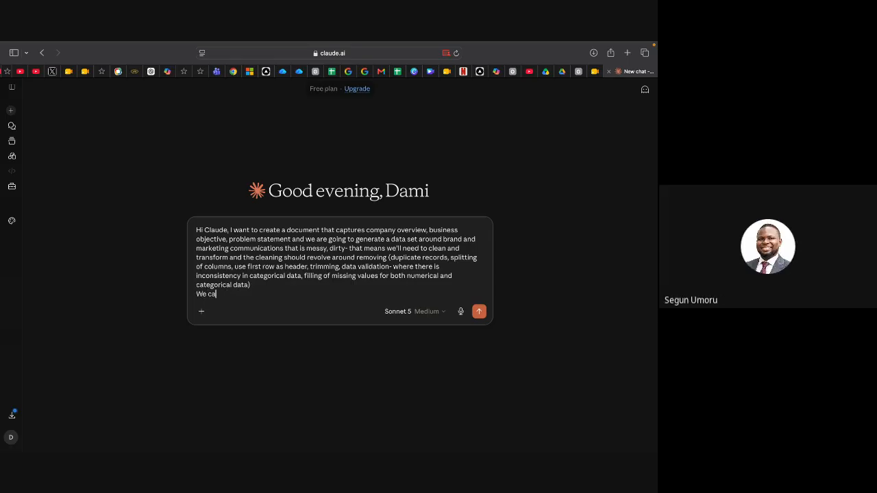
type("n use a generic company na")
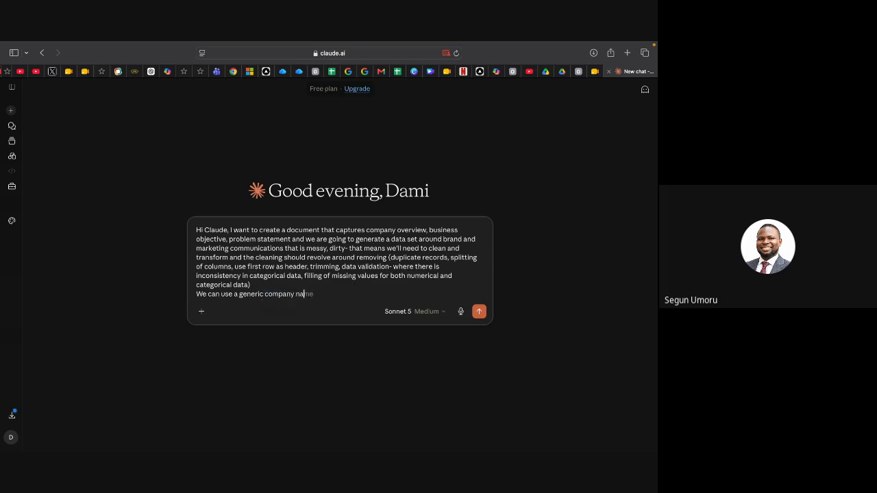
type("me in brand and marketing")
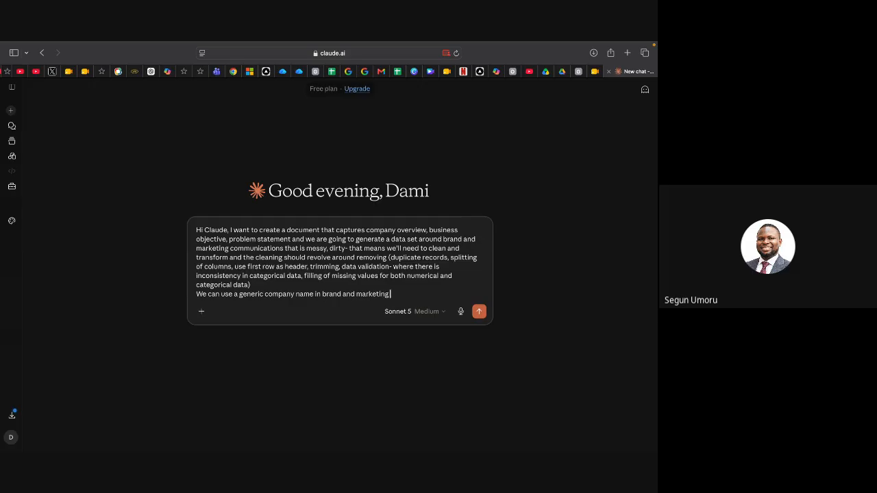
type(" communication.")
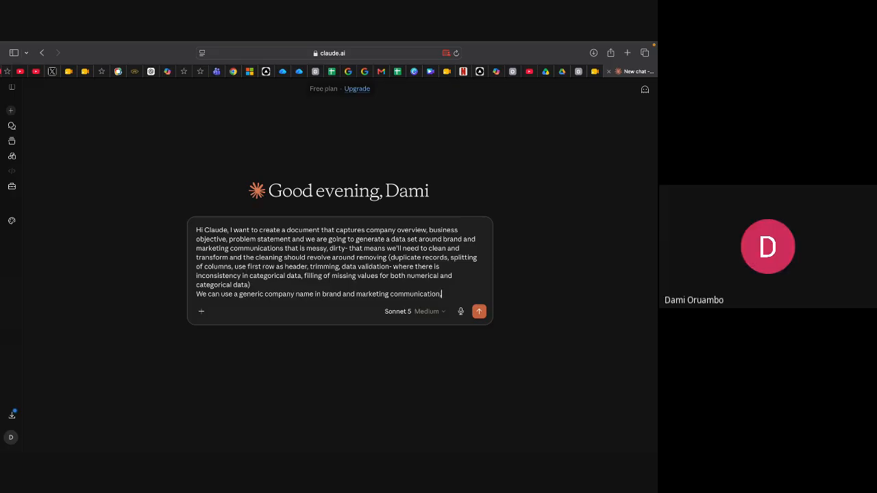
Replace the full stop after "marketing communication" with ", the data set should not be more than 5000 records".
key("BackSpace")
type(", the ni")
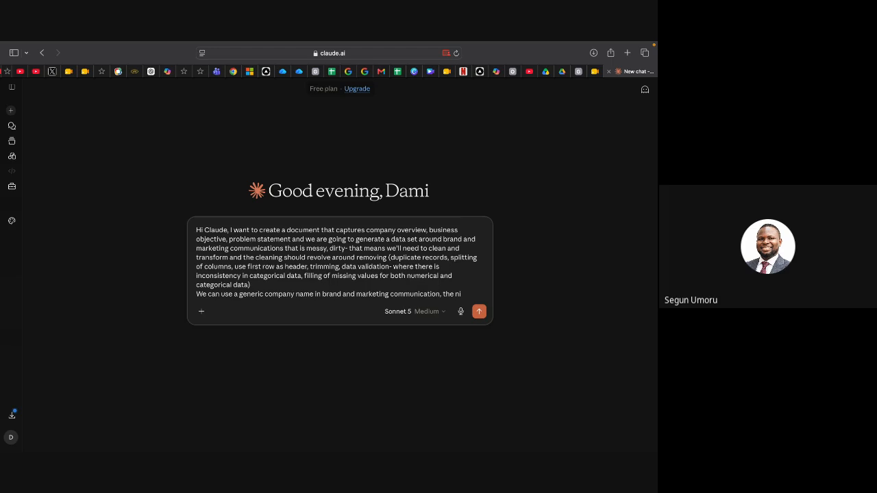
type("umbw")
key("BackSpace")
key("BackSpace")
key("BackSpace")
key("BackSpace")
key("BackSpace")
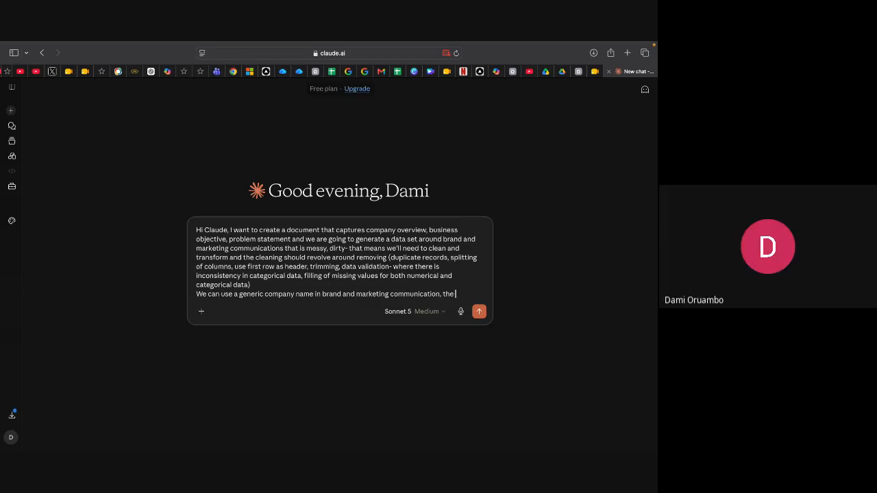
type("data set")
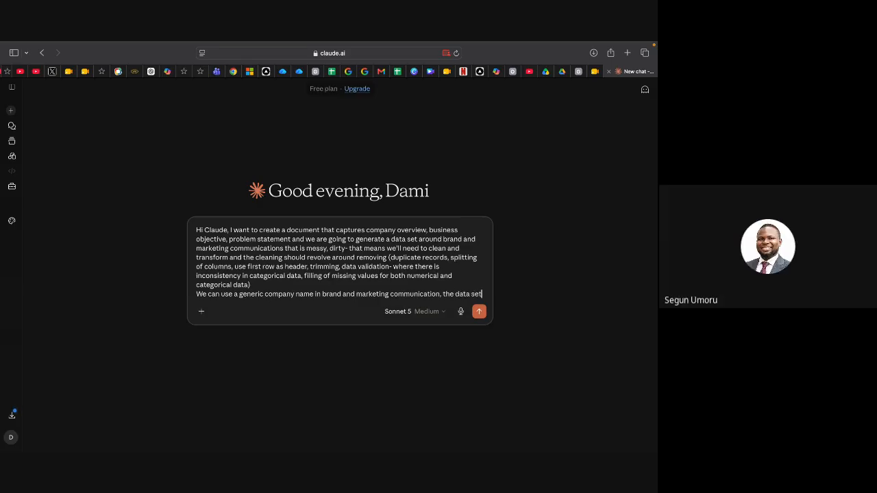
type(" shou")
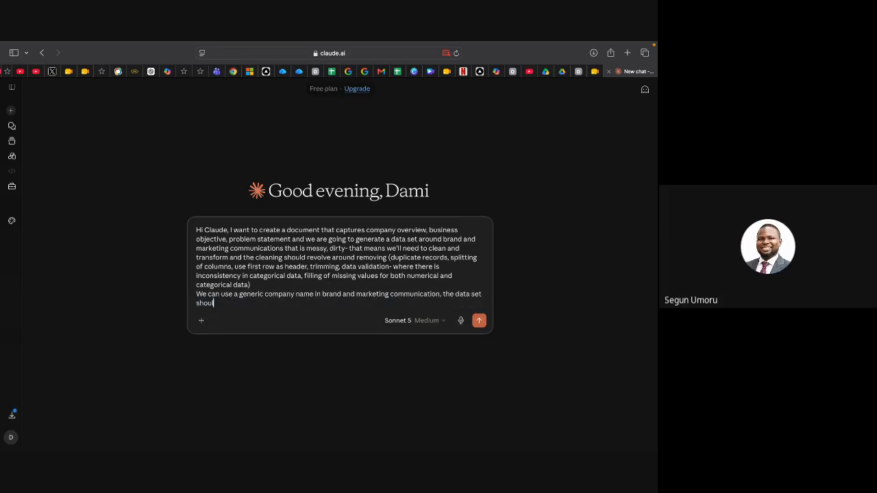
type("ld not be more than 5000")
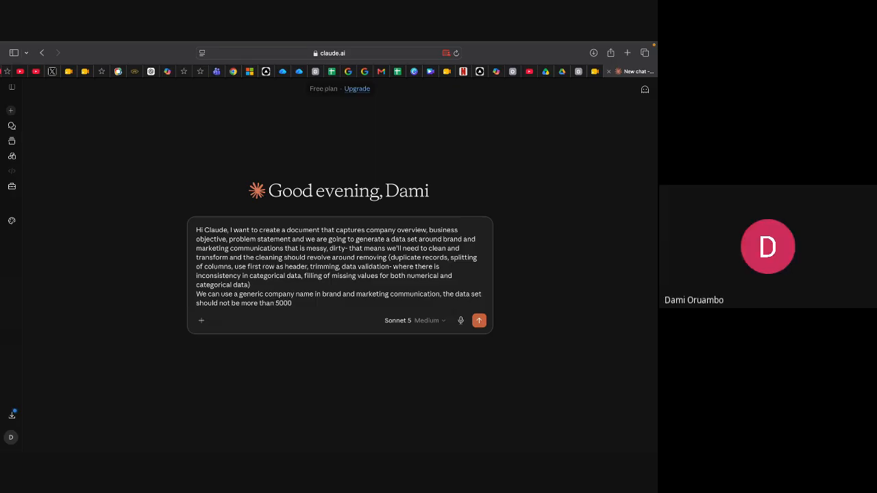
type(" records")
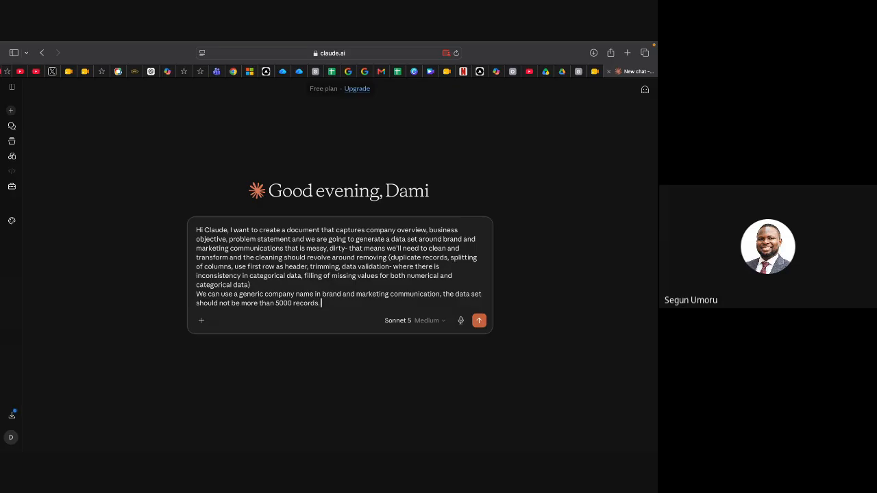
Specify the data set's file type in the prompt with ". The format of the data set should be in CSV and the".
type(". The format of the data set should")
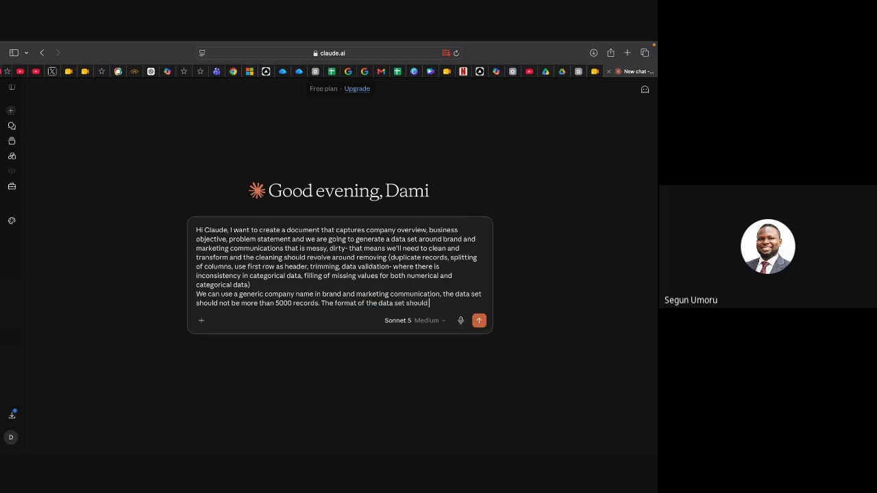
type(" be in CSV as")
key("BackSpace")
type("nd the d")
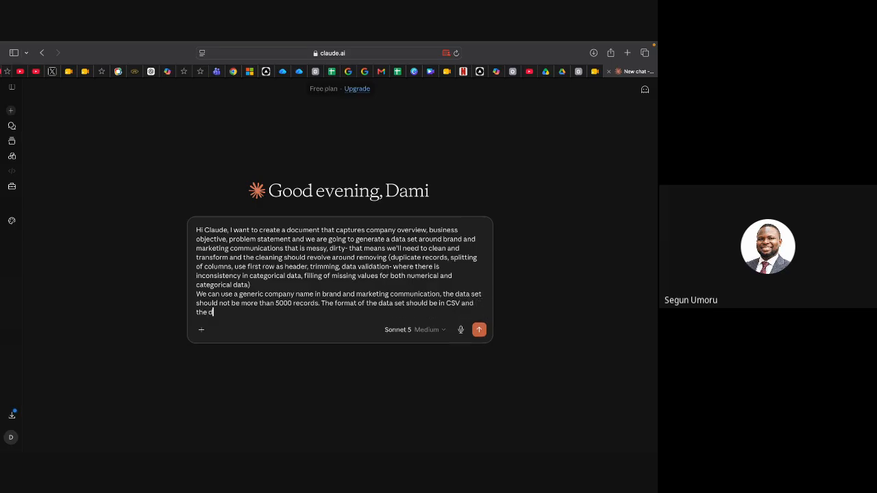
Continue the format sentence with "document that captures the company overview, problem statement, etc should be".
type("ocument that captures the compa")
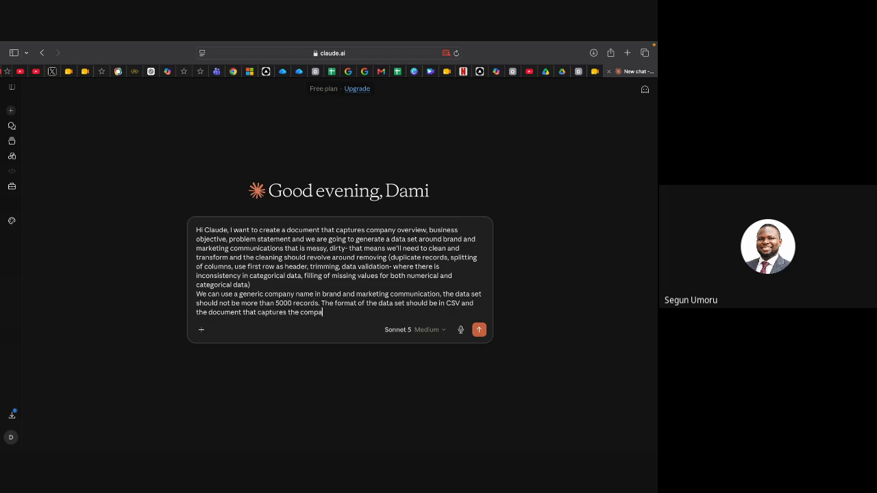
type("ny overview, problem sta")
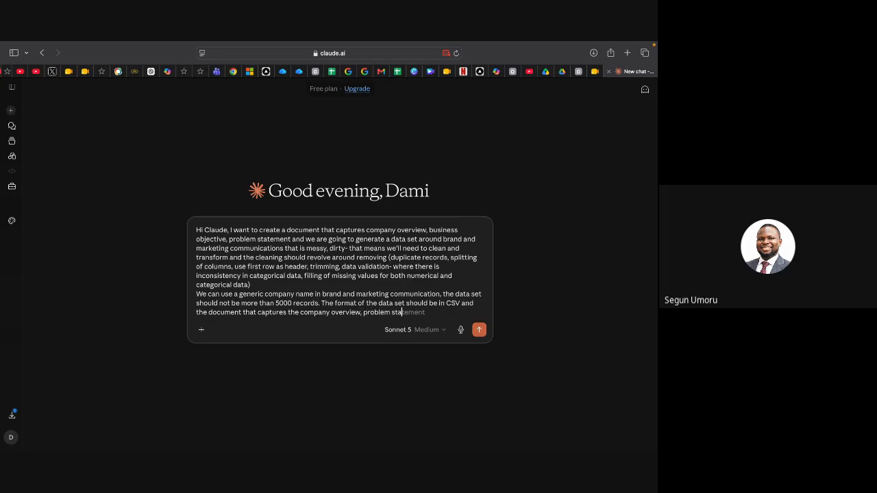
type("temtn")
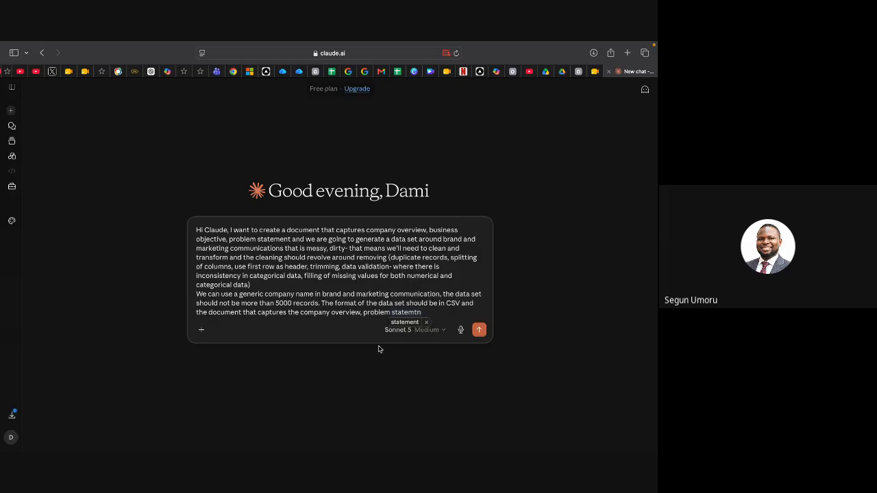
key("BackSpace")
key("BackSpace")
type("ent, etc should be ")
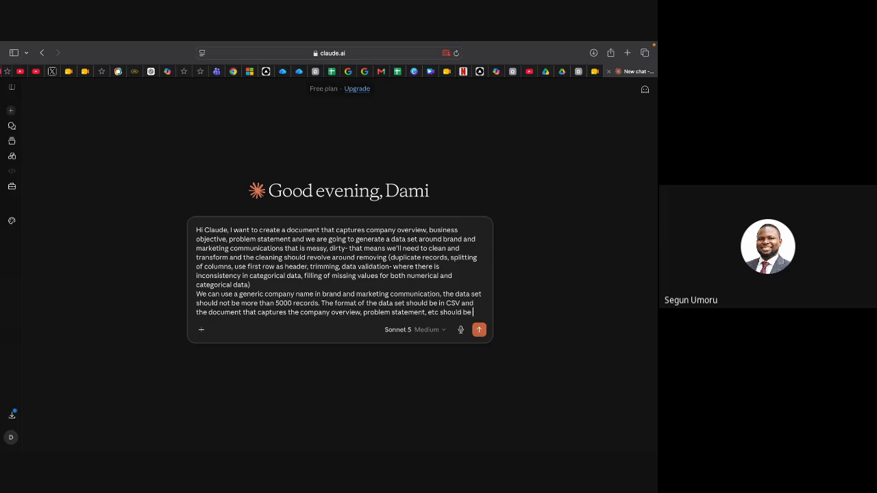
Complete the document's format requirement in the prompt with "in MS docx, downloadable".
type("in ms")
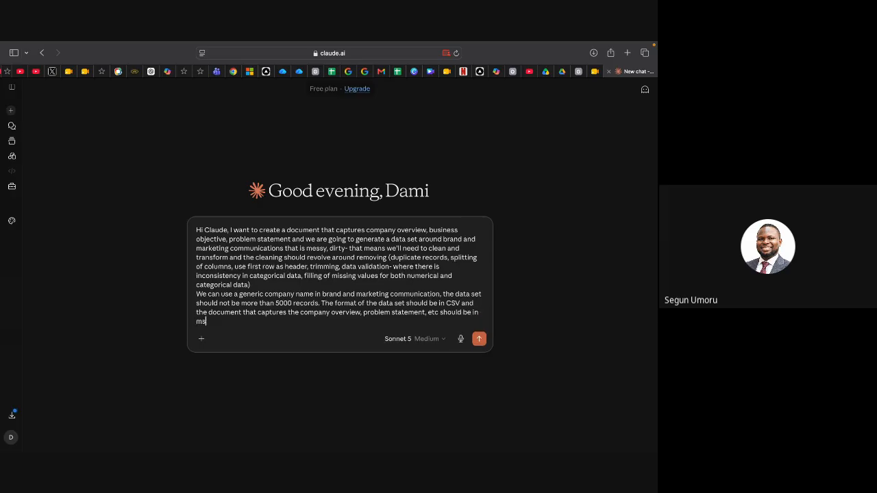
key("BackSpace")
key("BackSpace")
key("BackSpace")
type("MS doc")
type("x")
type(", ")
type("dowwn")
type("loaded")
key("BackSpace")
key("BackSpace")
key("BackSpace")
type("able")
Add a new line to the prompt reading "Let me be sure you understand my request before proceeding to implementation".
key("shift+Return")
type("Letb")
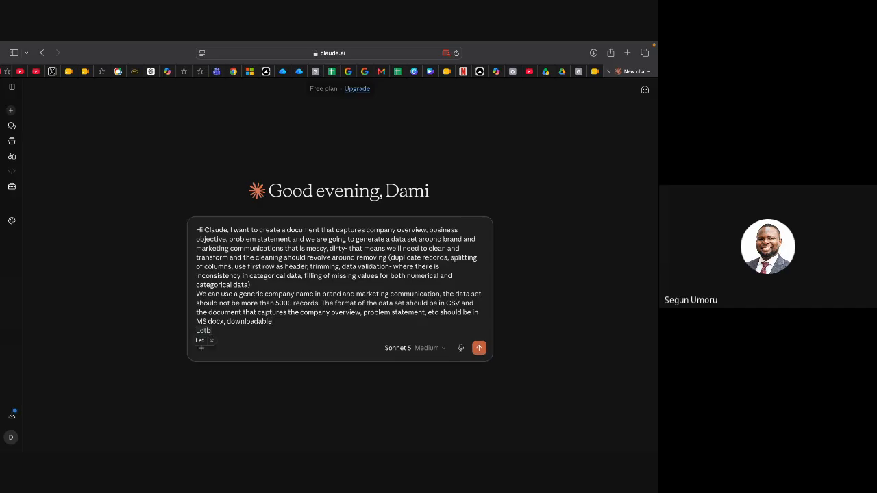
key("BackSpace")
type("me be sure you understand b")
key("BackSpace")
type("my re")
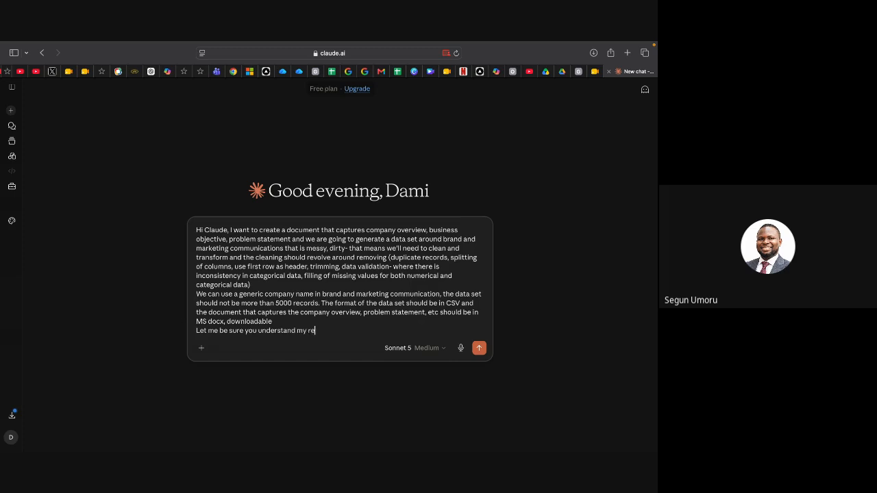
type("quest before proceeding to implement")
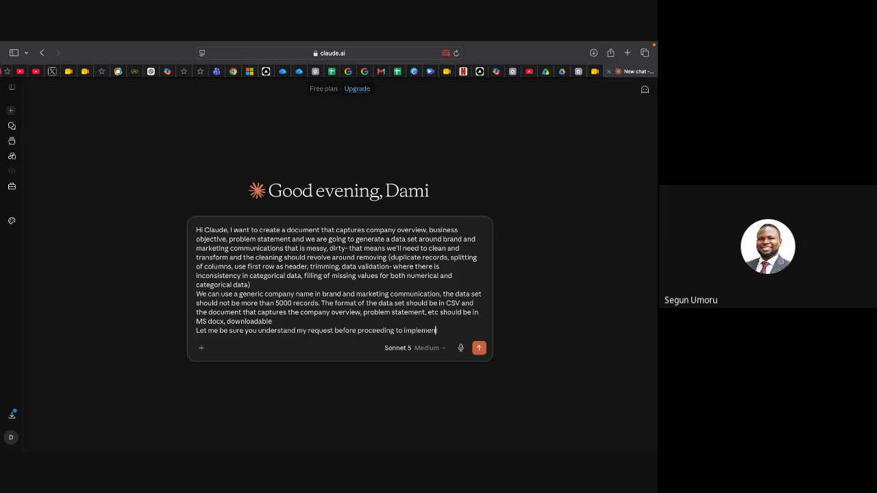
type("ation")
Set the Sonnet 5 model's effort to High and send the prompt.
left_click(441, 348)
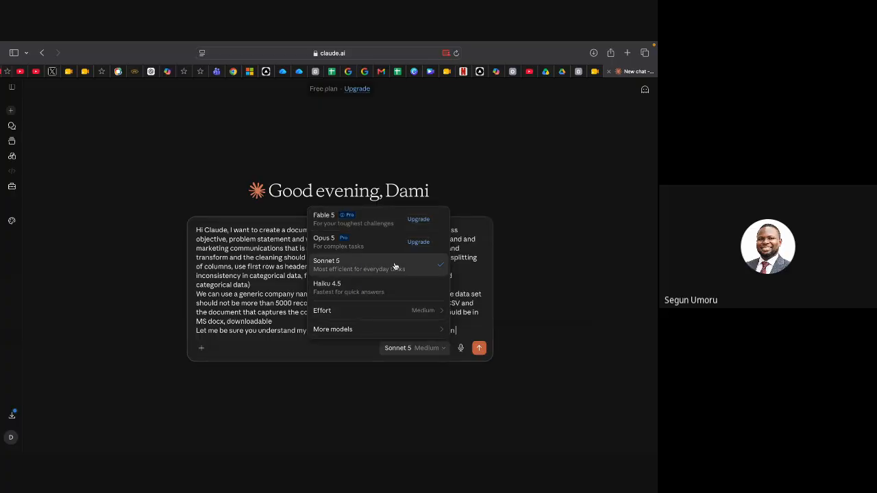
mouse_move(383, 331)
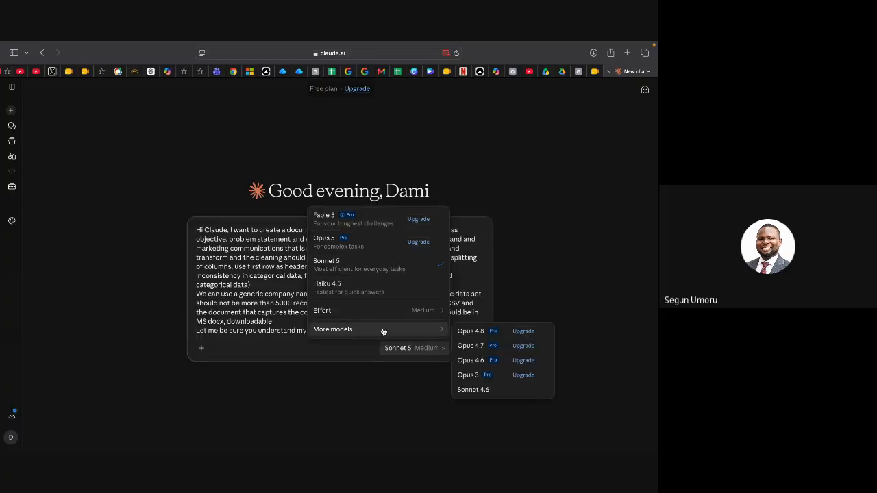
mouse_move(385, 315)
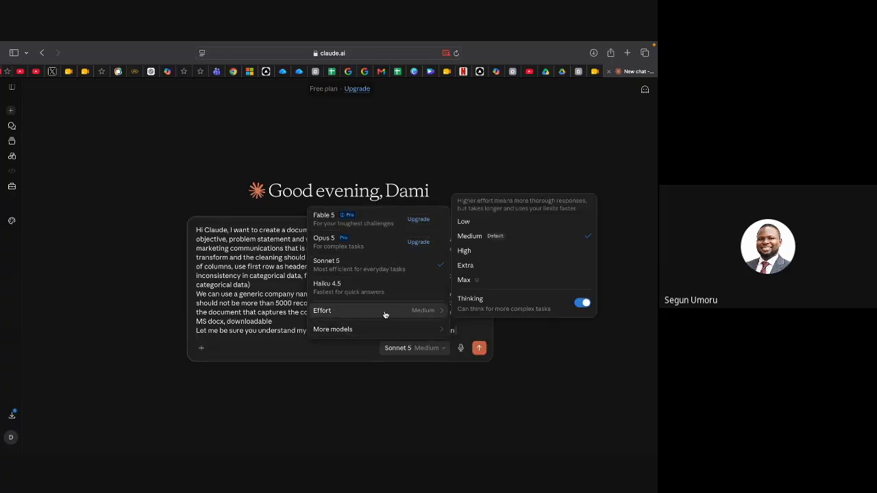
left_click(507, 251)
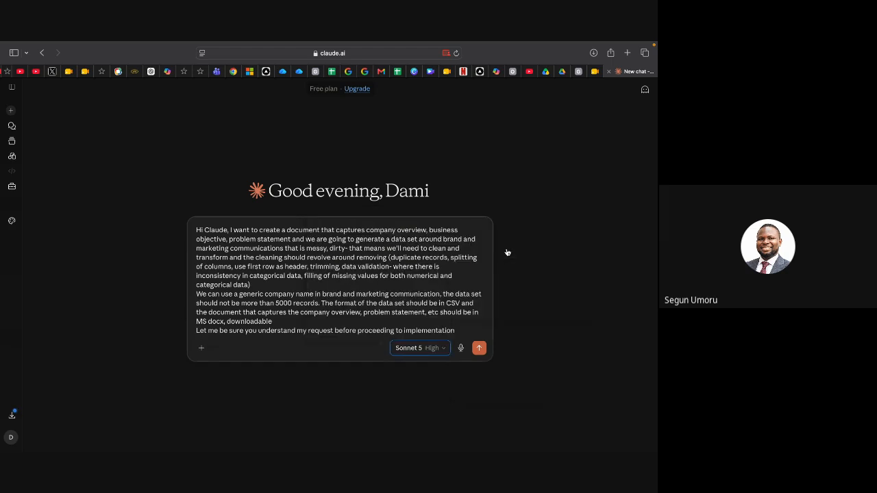
left_click(477, 349)
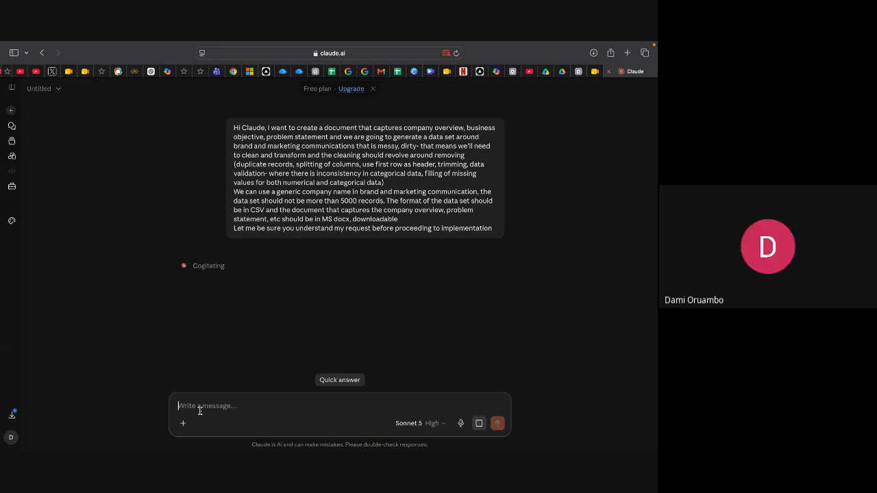
Write a follow-up message starting "We'll be using. excel to analyze the data in order to create a report and present".
type("We'll")
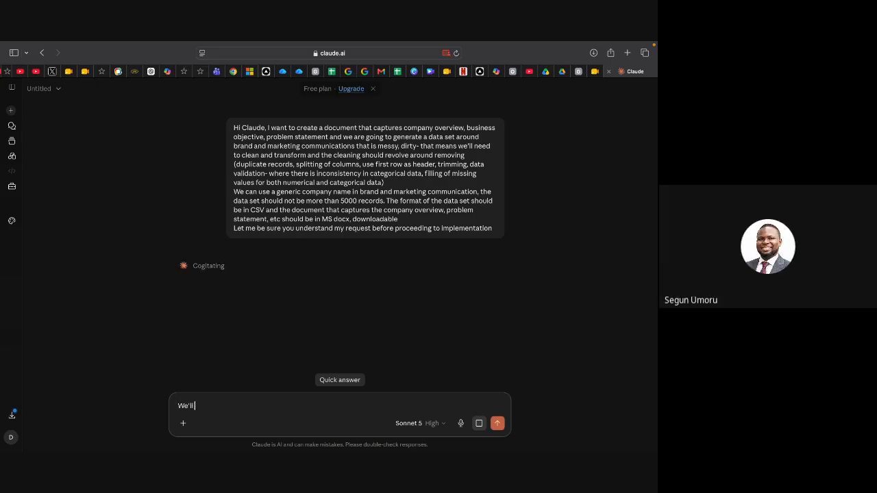
type(" be using. excel to analu")
key("BackSpace")
type("yze ")
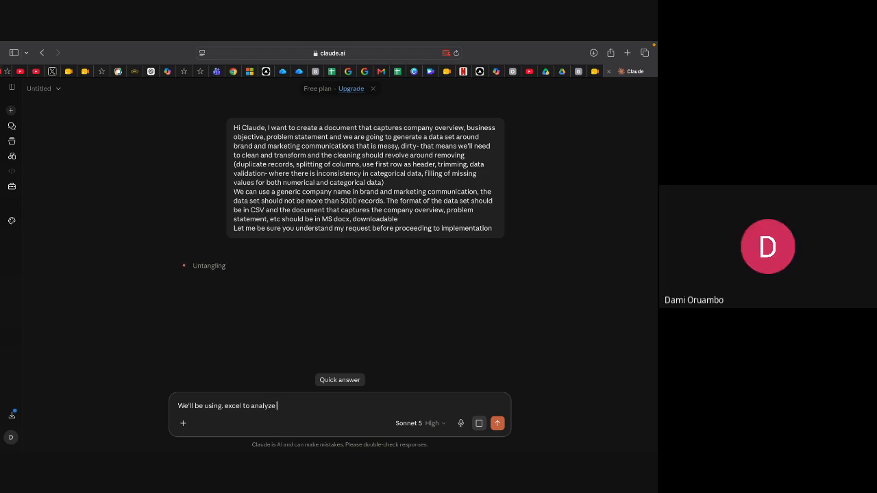
type("the data")
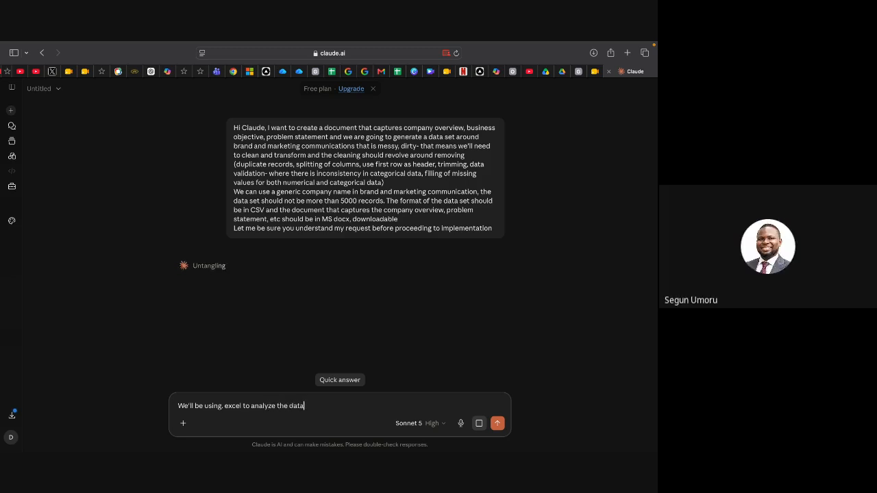
type(" in order to create a repo")
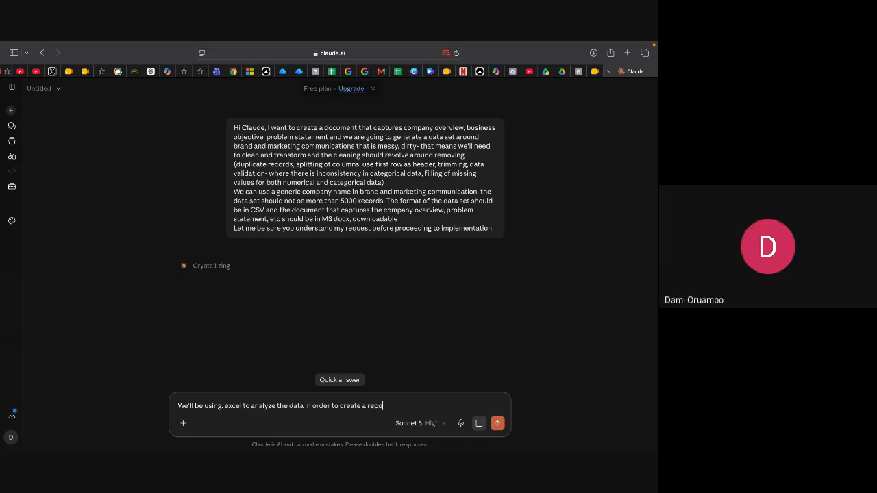
type("rt and present")
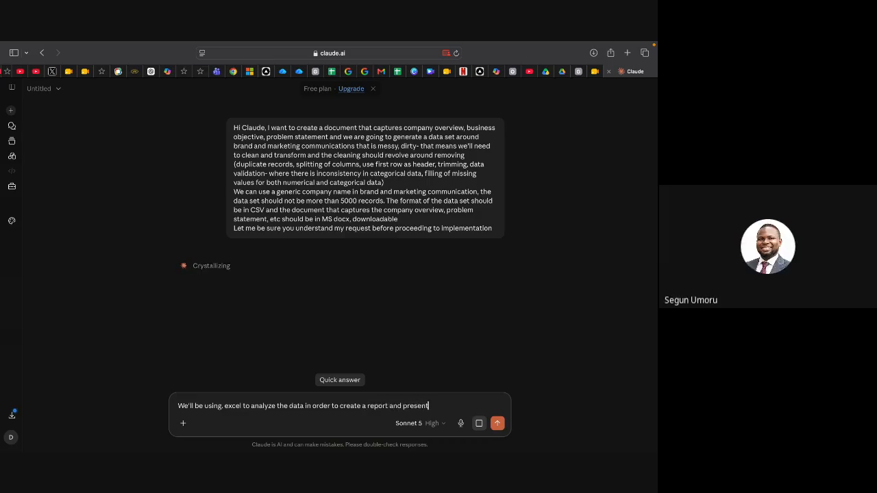
Replace "and present" in the follow-up message with "for presentation so you".
key("BackSpace")
key("BackSpace")
key("BackSpace")
key("BackSpace")
key("BackSpace")
key("BackSpace")
key("BackSpace")
key("BackSpace")
key("BackSpace")
key("BackSpace")
type("for presentation so you")
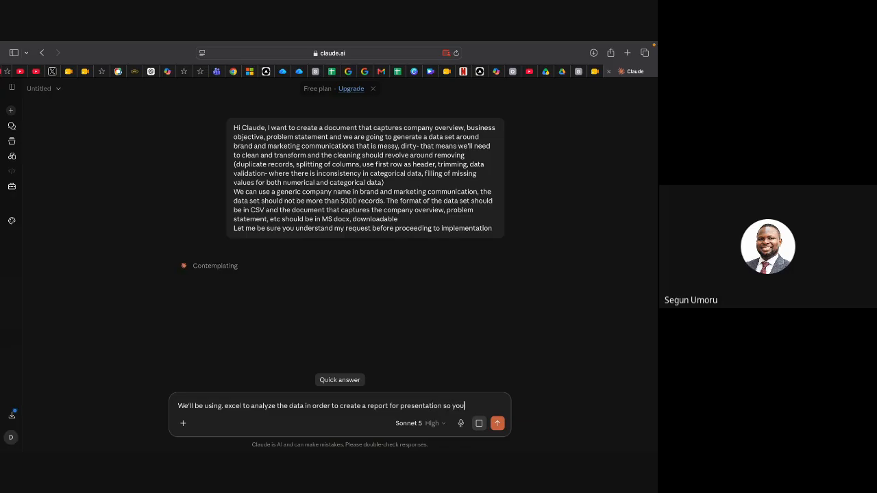
Complete the follow-up message with "'re not meant to analyze it, it's for learning purposes" and send it.
type("'re not meanm")
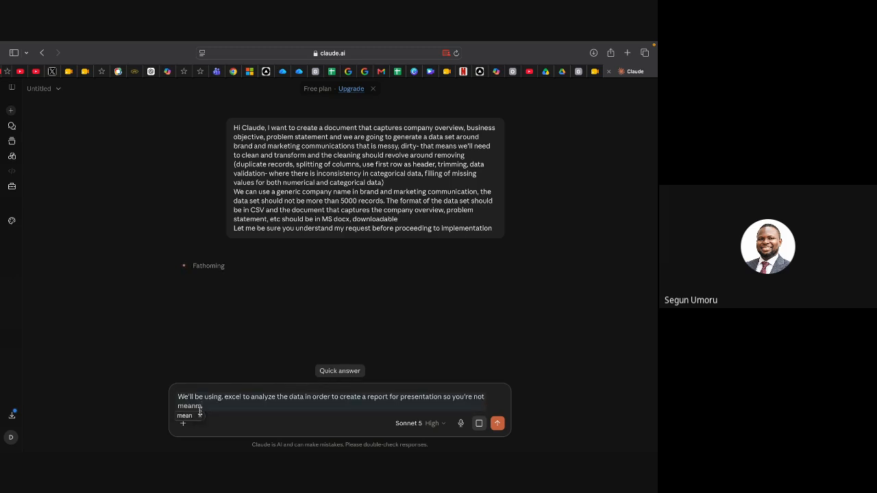
key("BackSpace")
type("t")
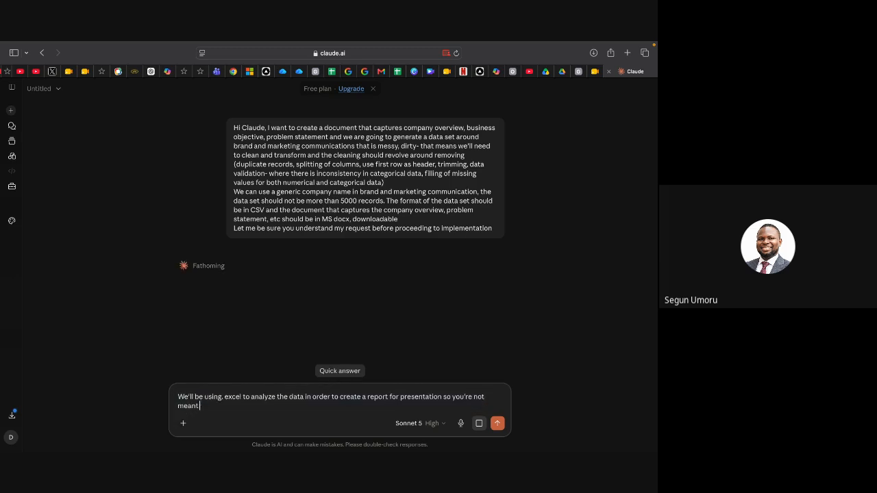
type(" to anal")
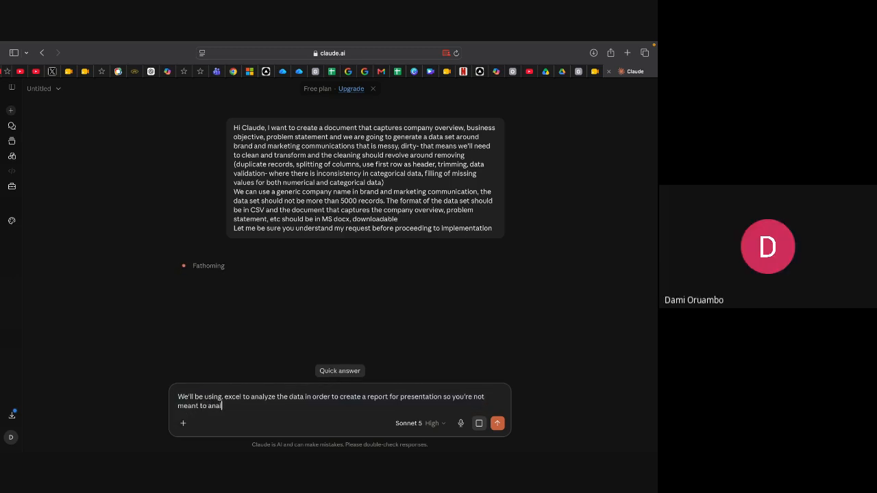
type("yze it, it's for learning purp")
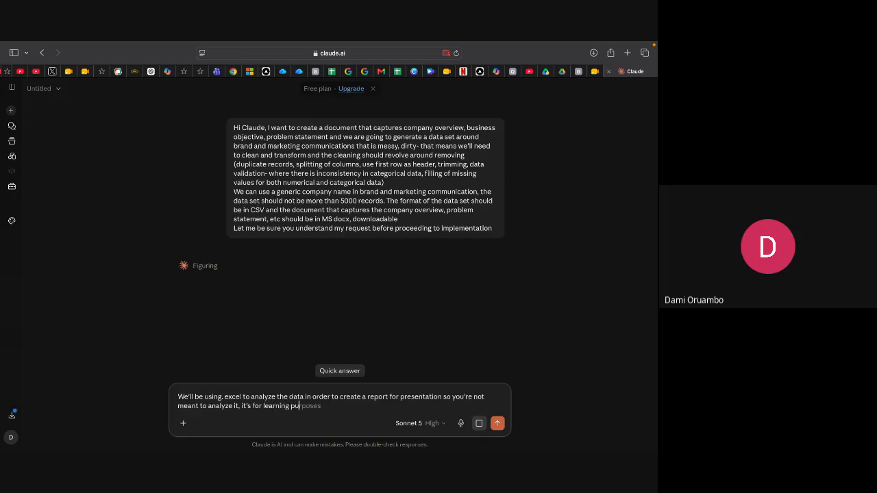
type("oses")
key("Return")
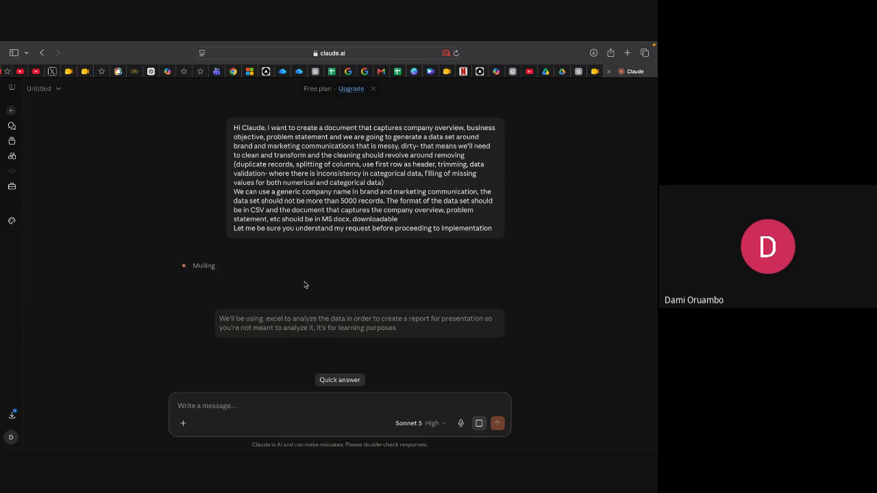
Copy the queued follow-up message about Excel analysis and send it in the instructor's WhatsApp chat.
key("super+q")
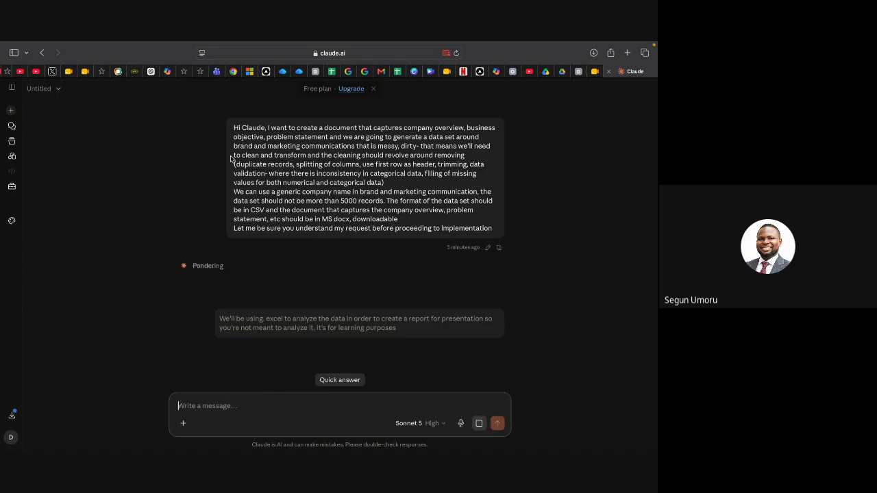
left_click_drag(233, 128, 536, 274)
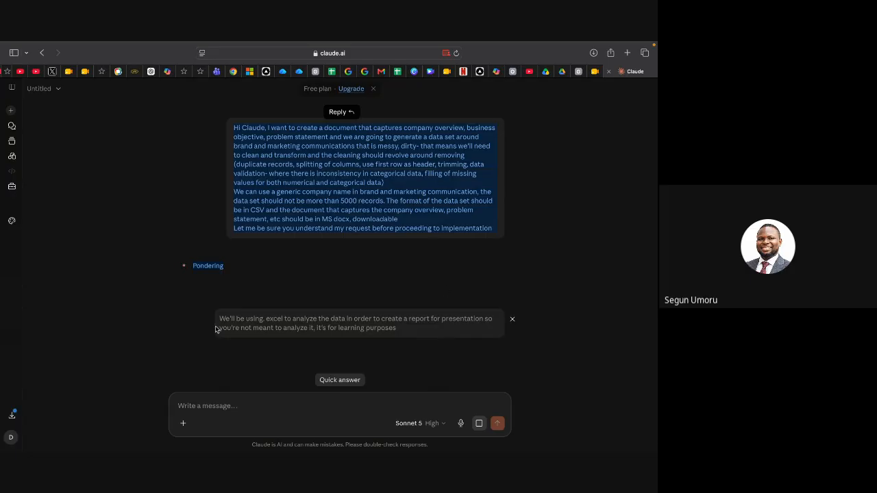
left_click_drag(219, 319, 396, 334)
key("super+c")
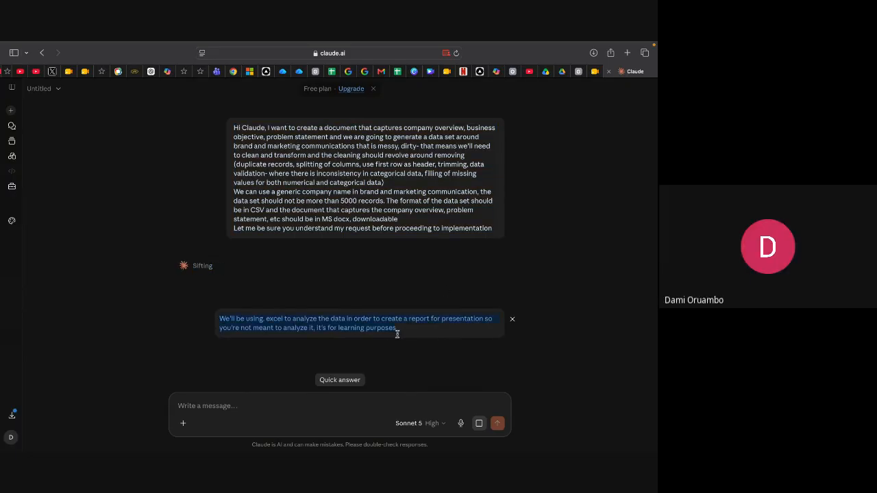
mouse_move(322, 444)
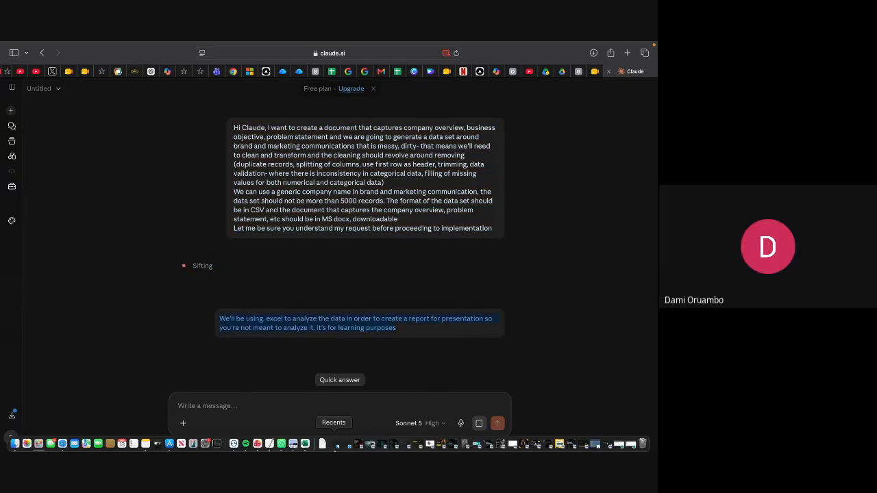
left_click(281, 443)
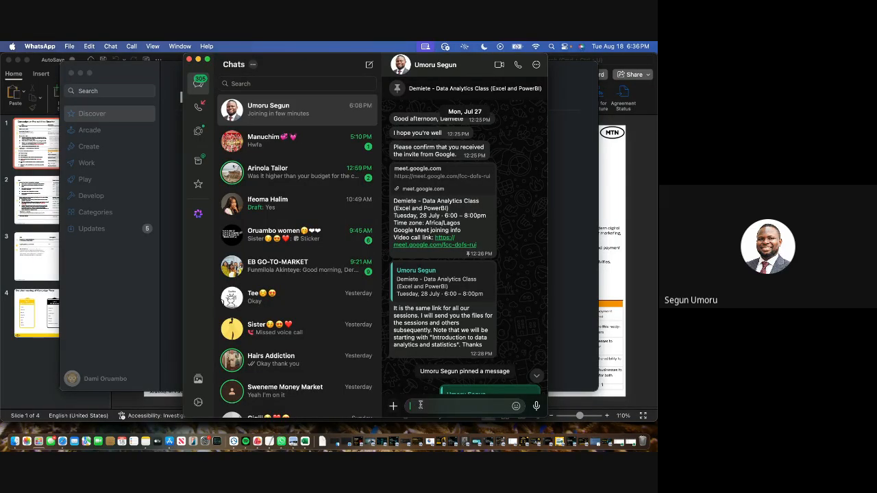
key("super+v")
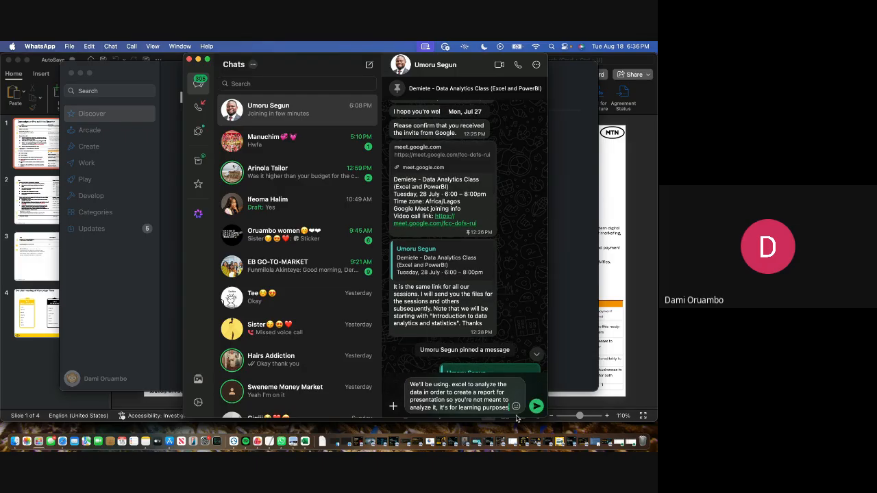
left_click(540, 406)
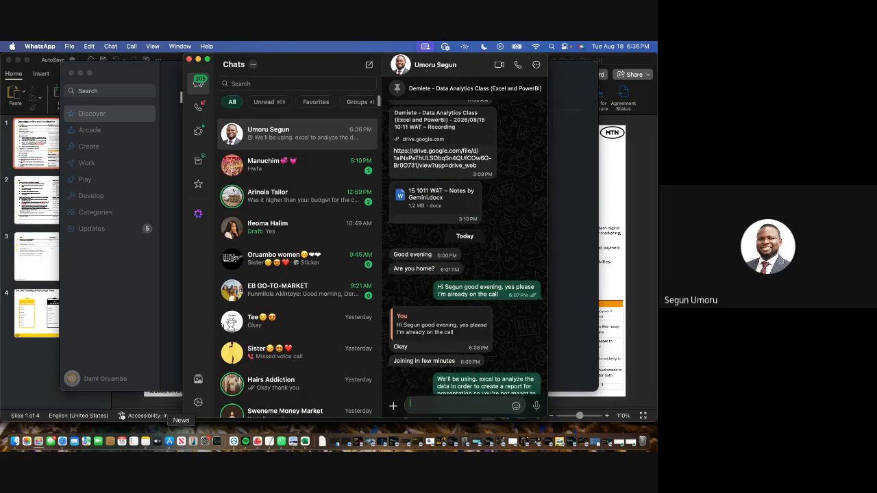
Switch back to the Claude page in Safari and dismiss the capacity constraints notice.
left_click(63, 445)
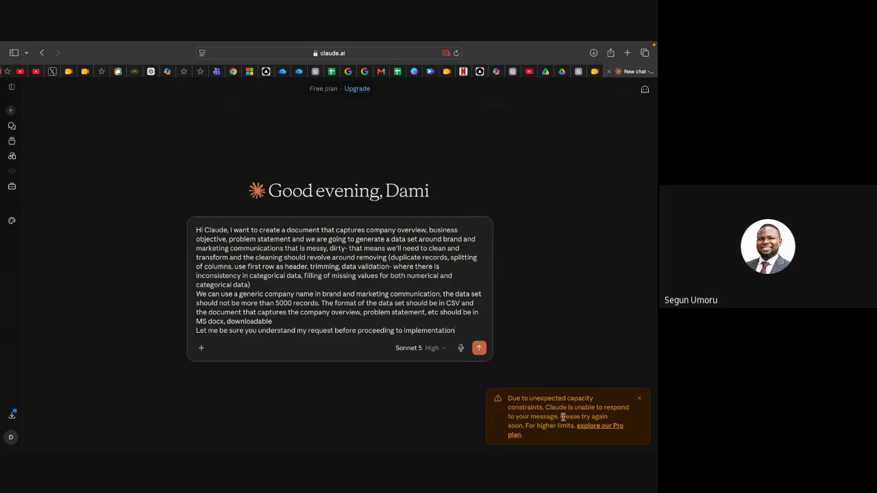
left_click(644, 402)
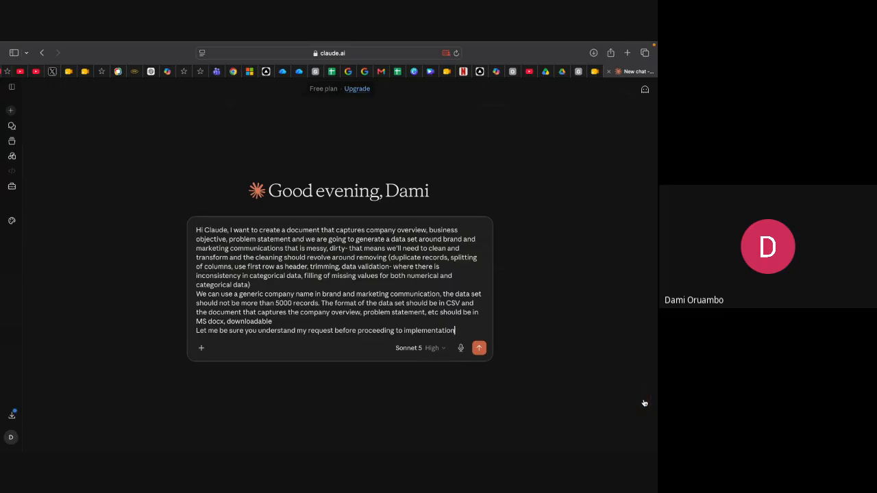
mouse_move(256, 443)
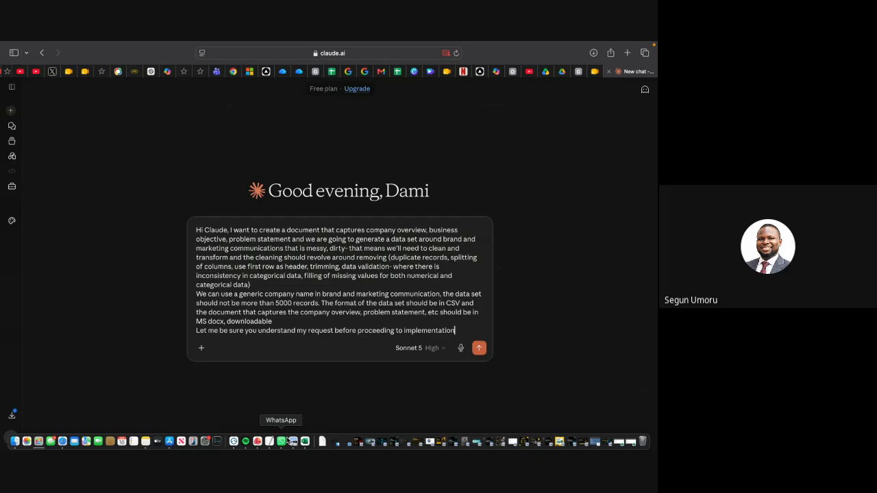
Switch to the Google Meet call in the browser and stop presenting the screen.
left_click(594, 71)
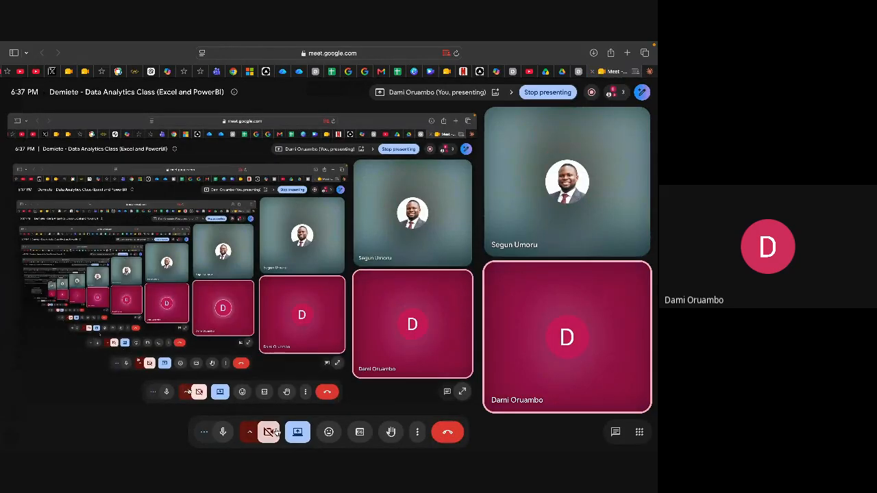
left_click(300, 430)
left_click(324, 400)
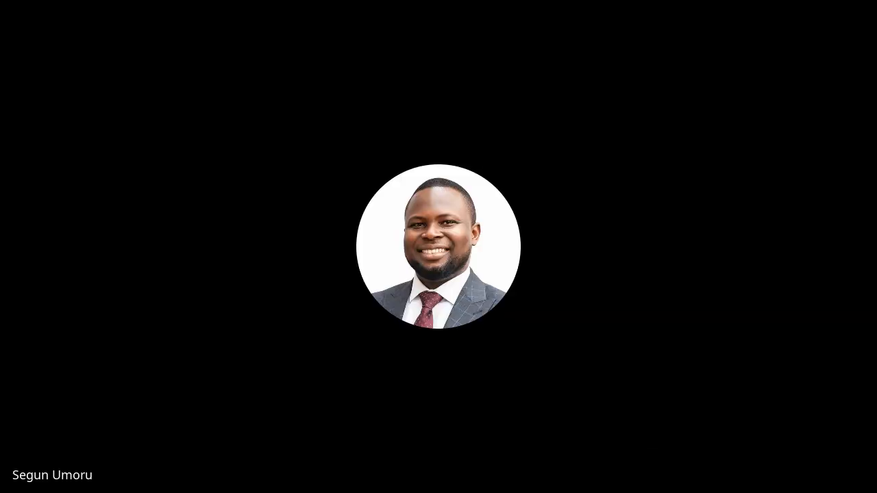
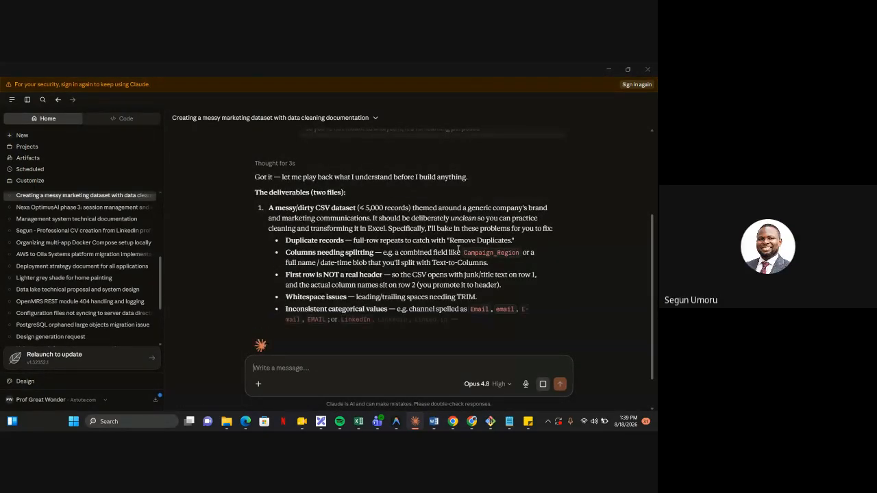
Review Claude's recap of the deliverables and the data problems planned for the messy CSV dataset.
scroll(459, 249, "up", 1)
scroll(459, 248, "down", 1)
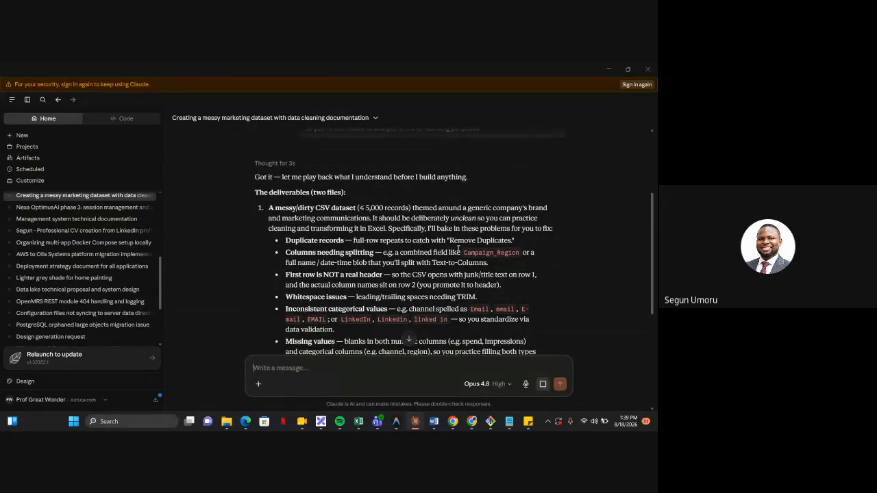
scroll(458, 249, "down", 1)
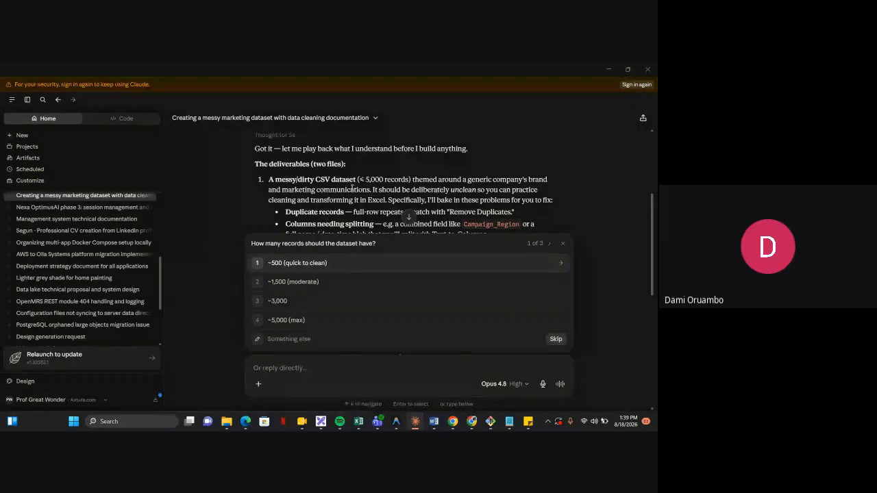
scroll(352, 191, "down", 1)
scroll(352, 191, "down", 2)
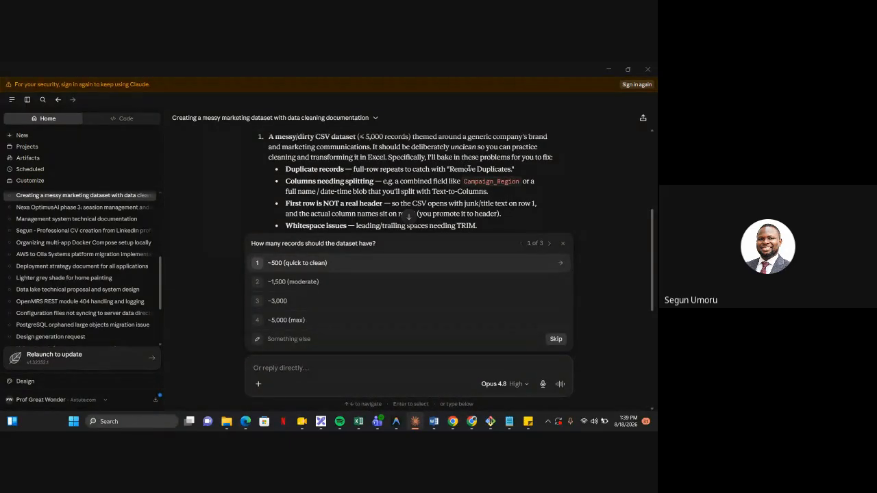
Answer Claude's setup questions with ~5,000 (max) records, the Fintech industry and Moderate (~12-15) columns.
scroll(490, 171, "down", 3)
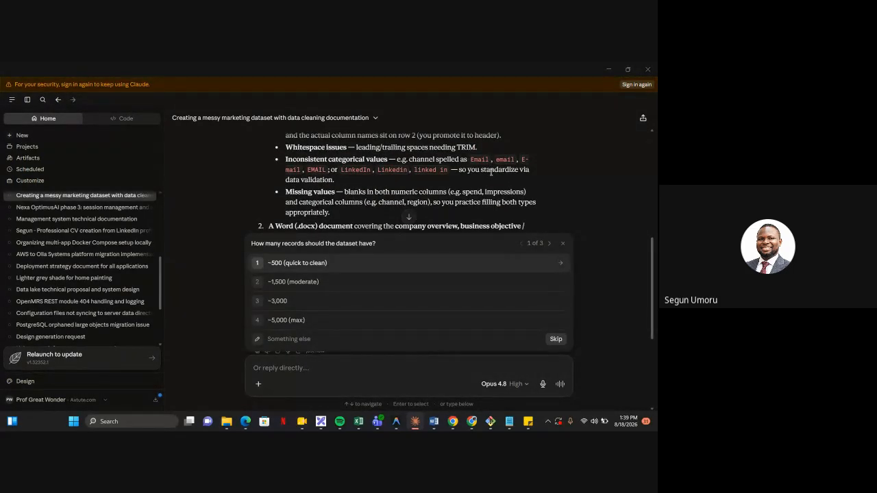
scroll(491, 172, "down", 4)
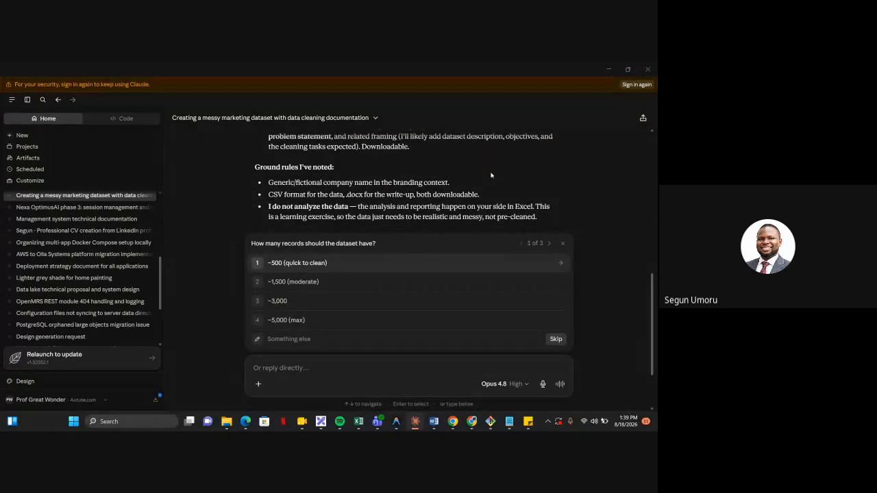
scroll(490, 176, "down", 2)
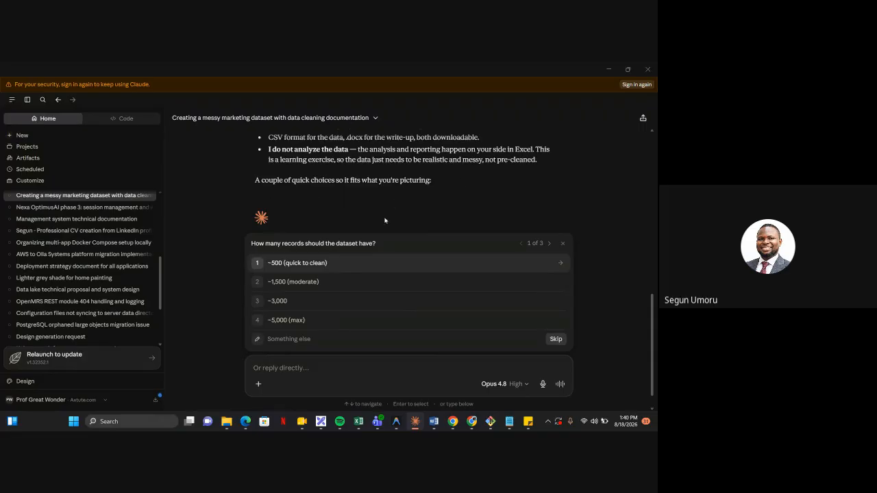
left_click(306, 322)
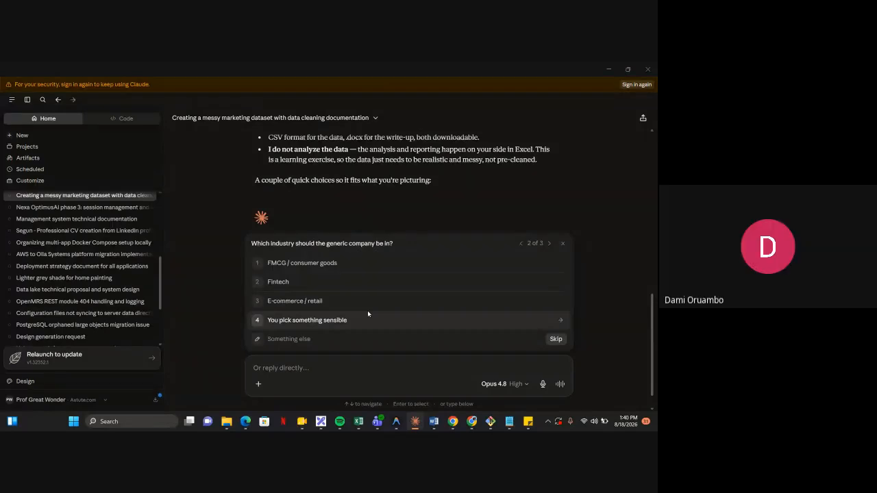
left_click(326, 282)
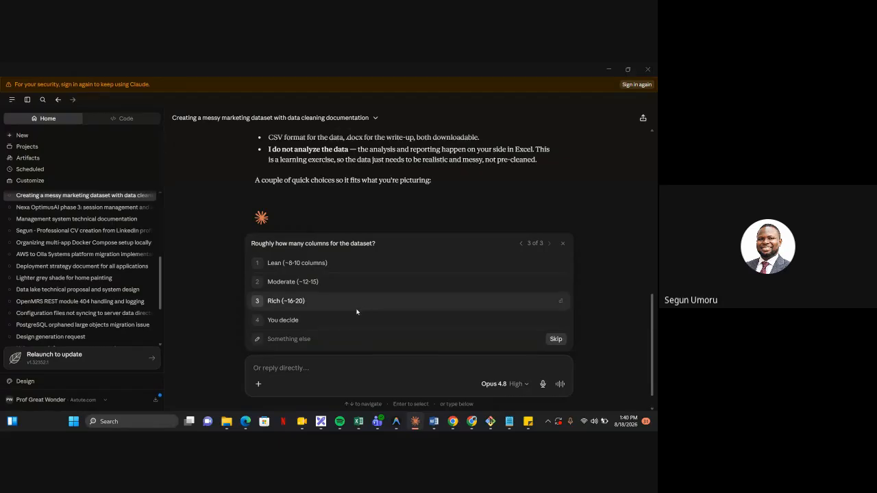
left_click(329, 282)
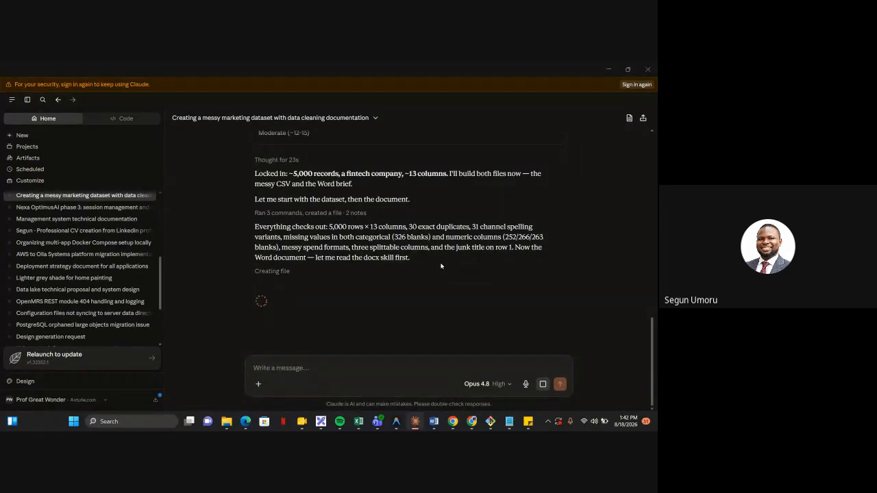
Review the planned data problems and Claude's summary of the finished Word brief and raw marketing CSV.
scroll(441, 266, "up", 6)
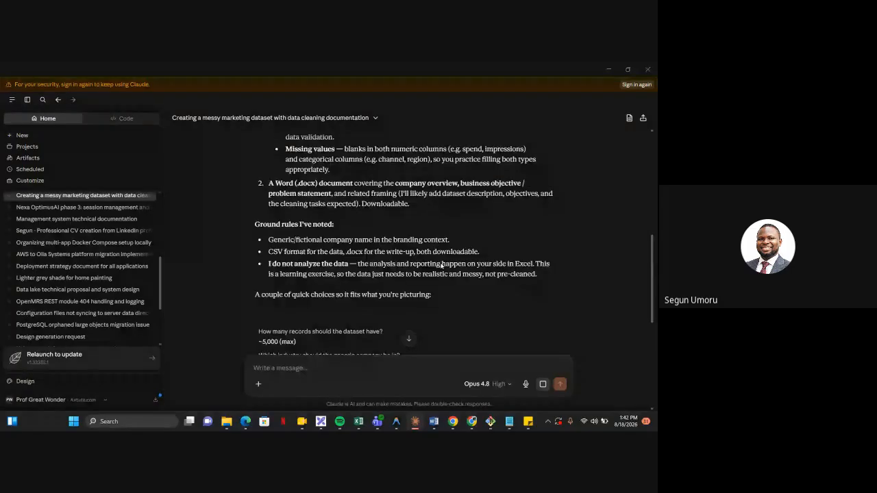
scroll(440, 265, "up", 2)
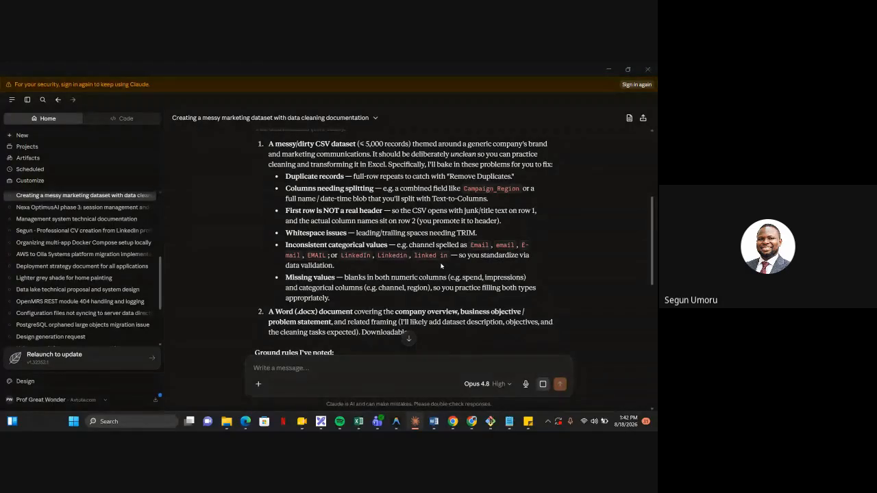
scroll(441, 266, "down", 1)
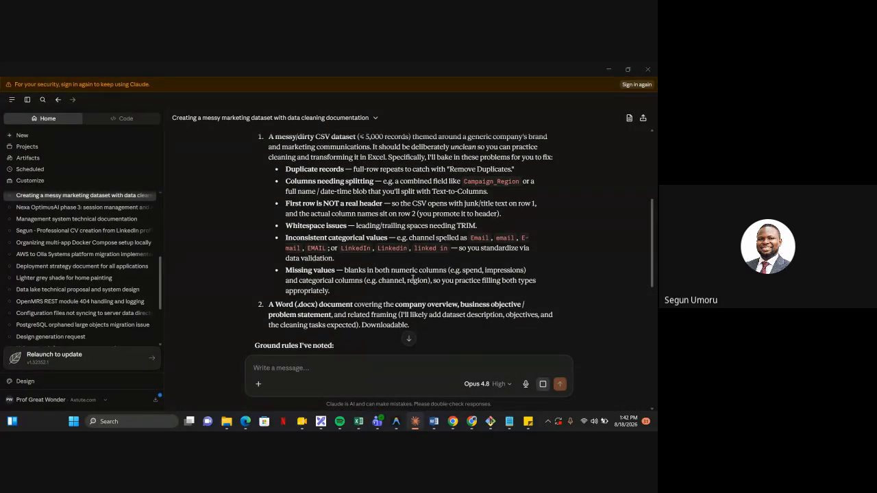
scroll(414, 277, "down", 15)
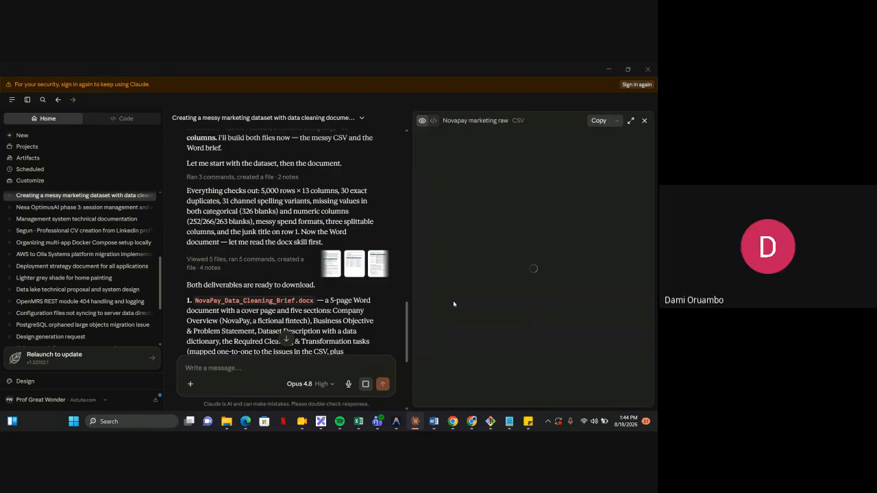
scroll(336, 288, "down", 1)
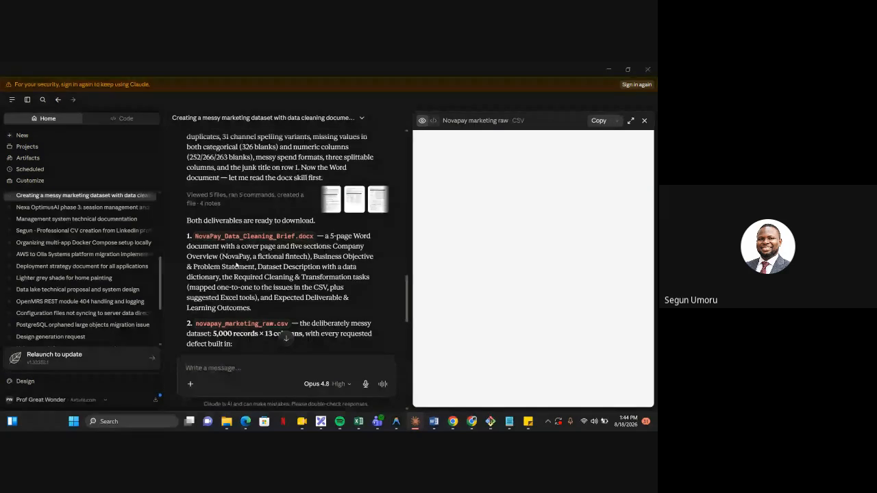
scroll(236, 264, "down", 5)
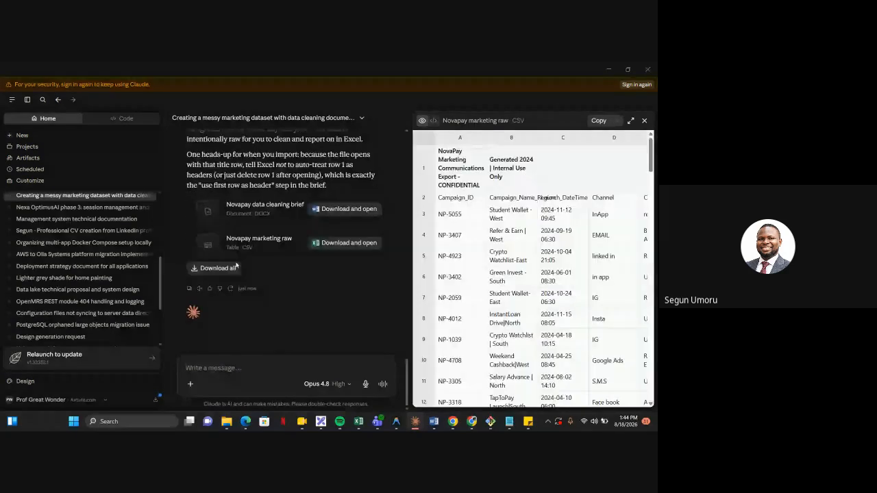
scroll(237, 265, "up", 1)
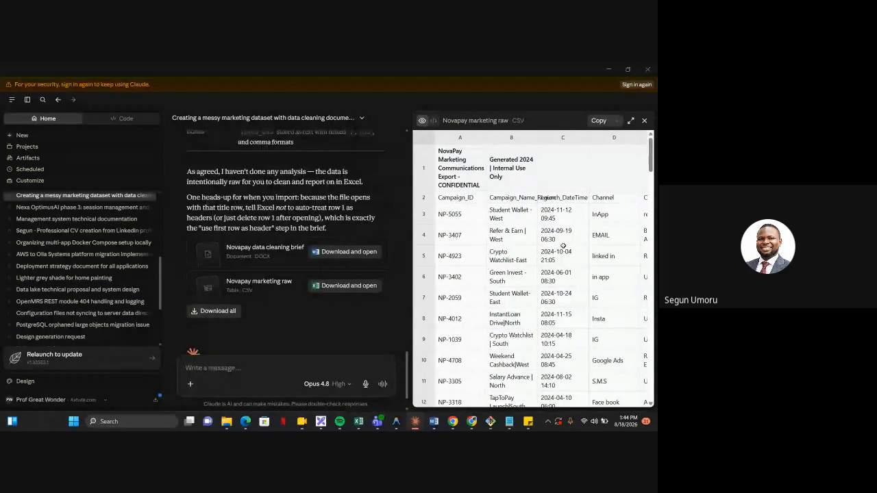
Download the Novapay marketing raw dataset as CSV, saving novapay_marketing_raw in the student's Analytics folder under Documents.
left_click(618, 121)
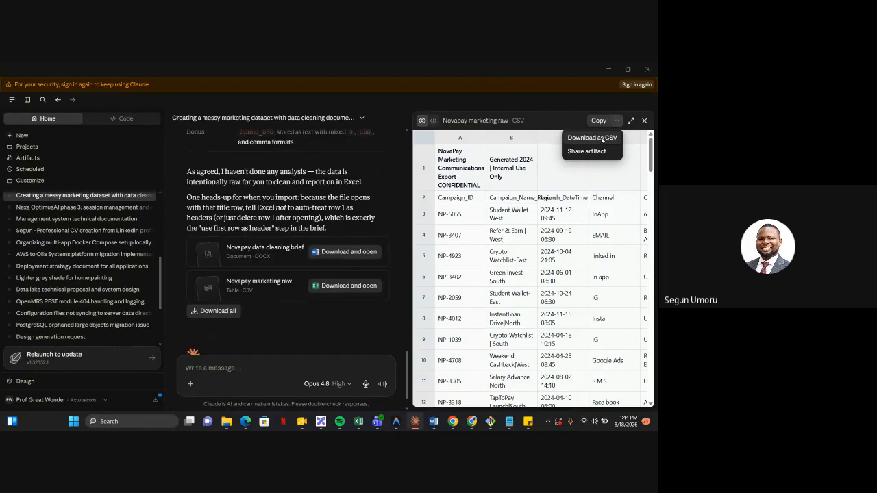
left_click(602, 140)
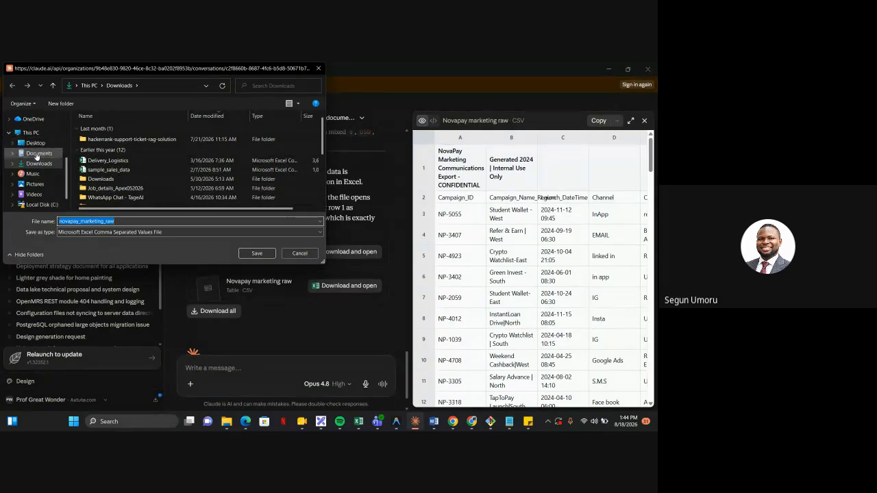
left_click(39, 152)
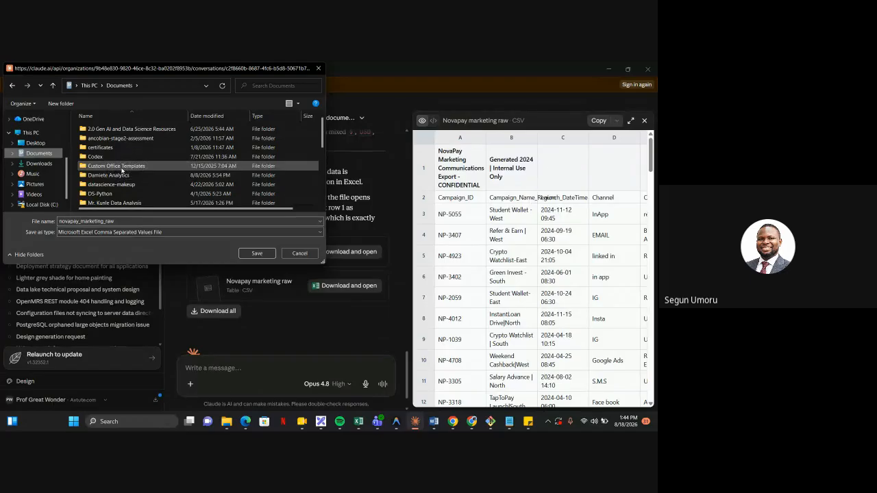
double_click(107, 174)
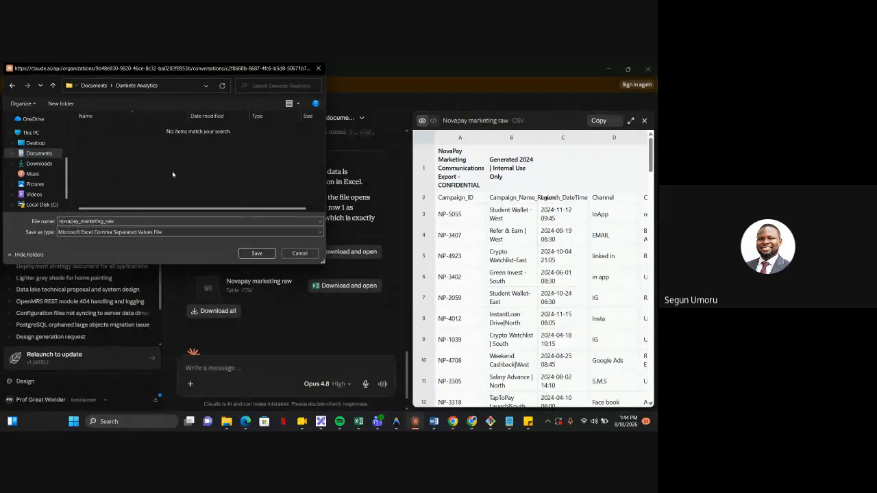
left_click(258, 254)
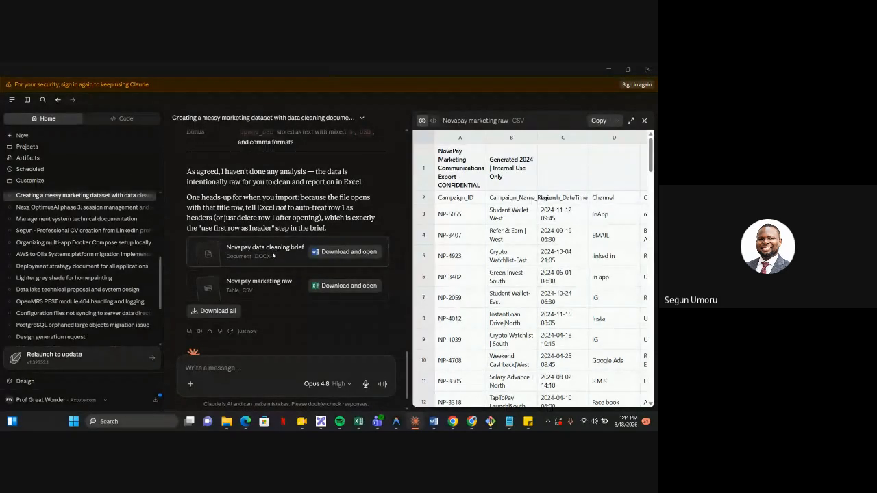
Open the Novapay data cleaning brief and examine its problem statement, dataset description, required cleaning tasks and learning outcomes.
left_click(273, 255)
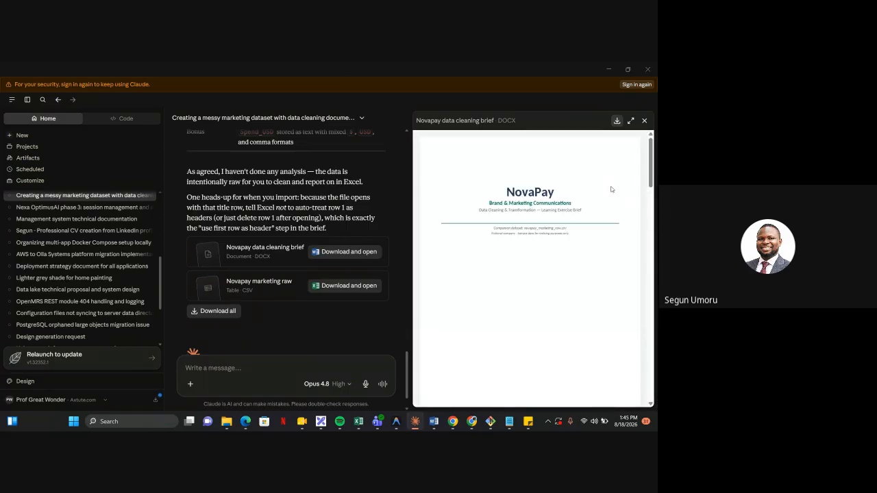
scroll(576, 214, "down", 10)
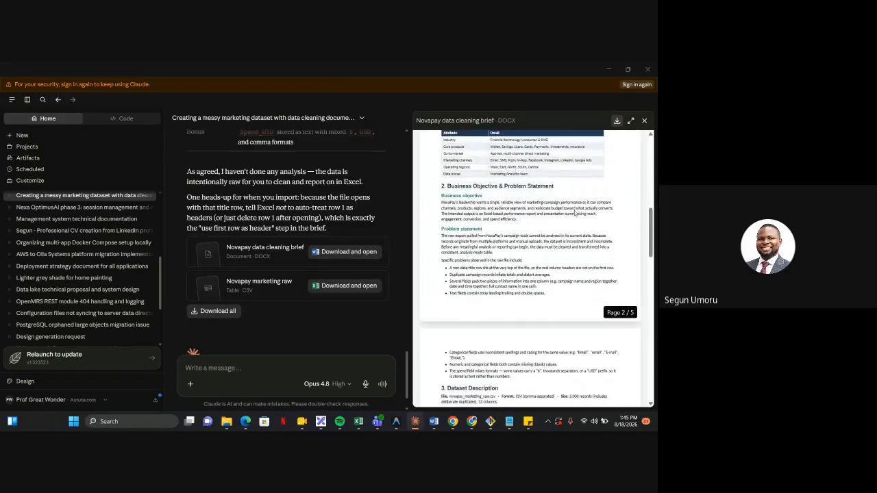
scroll(574, 213, "down", 5)
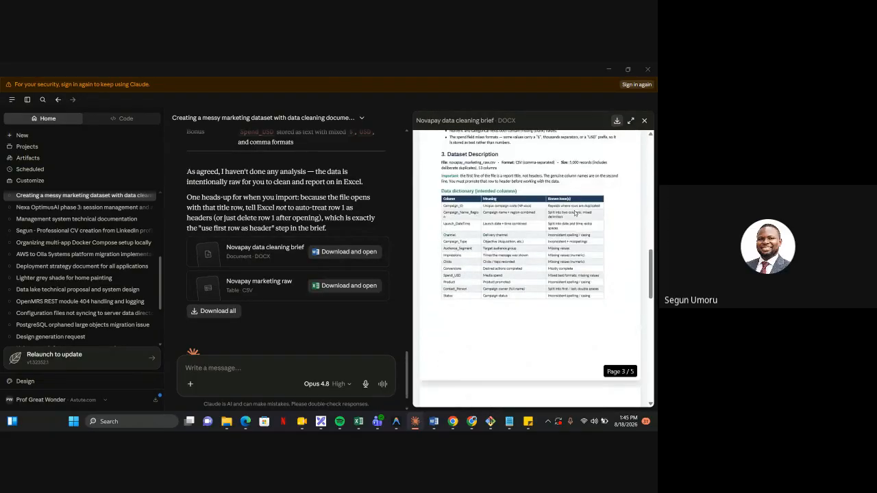
scroll(574, 213, "down", 5)
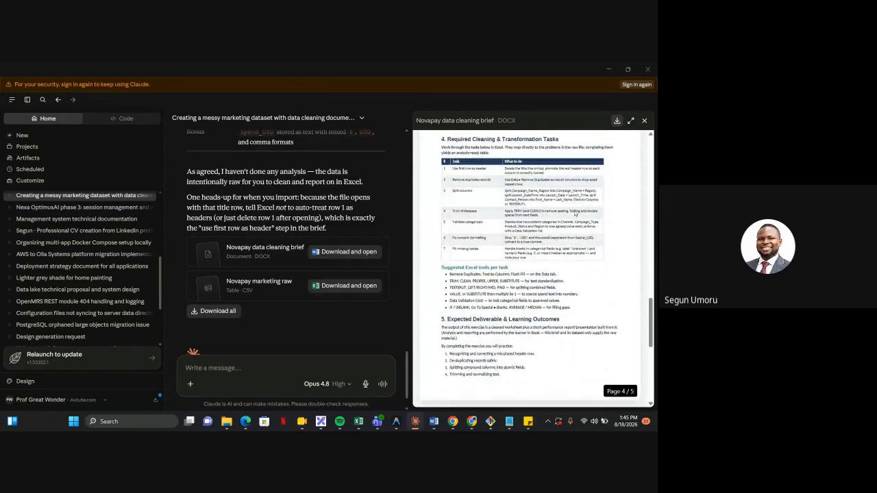
scroll(574, 213, "down", 1)
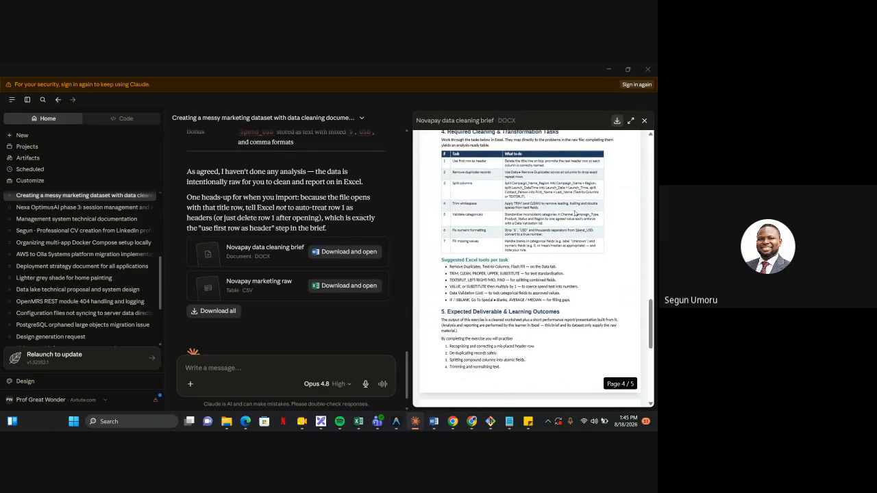
scroll(574, 213, "up", 4)
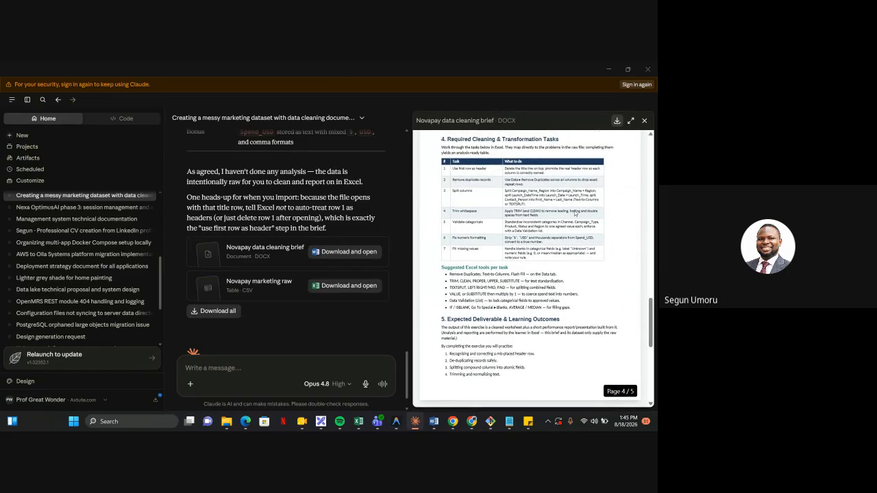
scroll(574, 213, "up", 1)
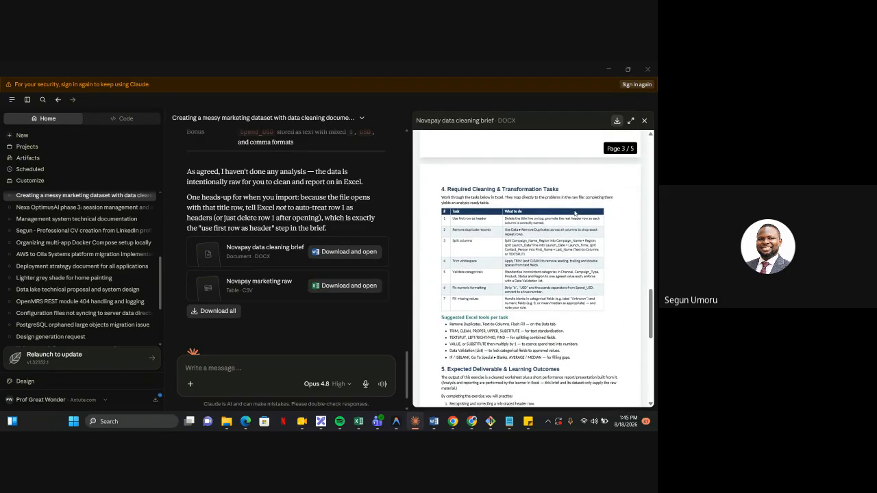
scroll(575, 213, "down", 5)
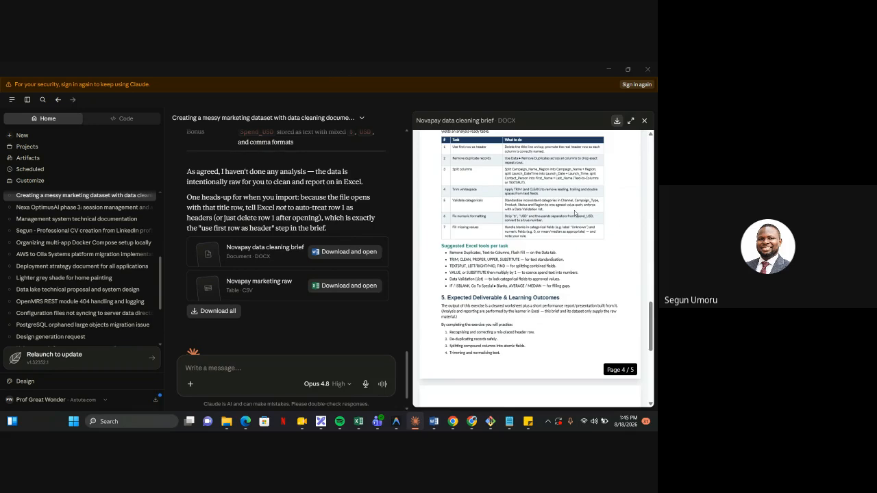
scroll(575, 214, "down", 2)
scroll(574, 213, "down", 7)
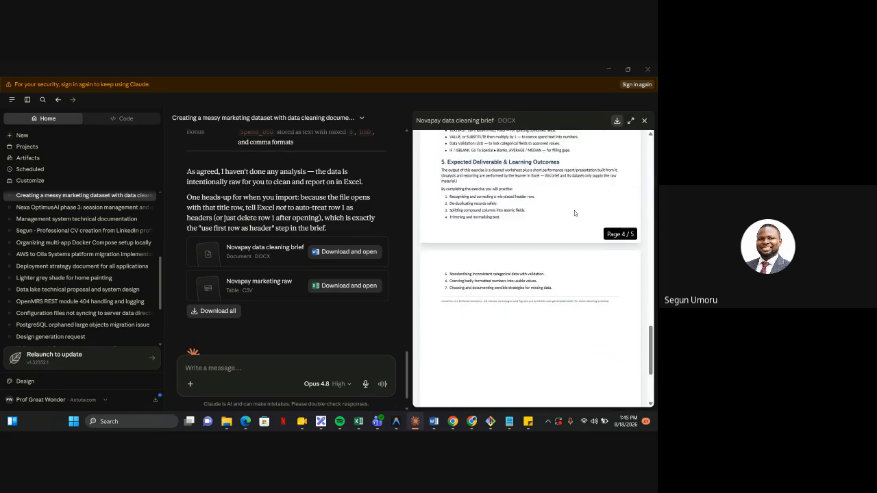
scroll(574, 213, "down", 1)
scroll(574, 213, "down", 9)
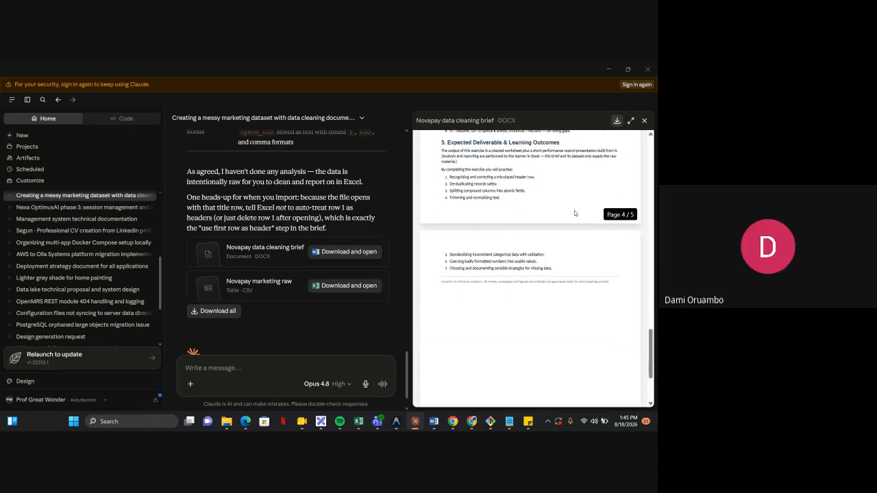
scroll(574, 213, "up", 20)
scroll(574, 212, "up", 4)
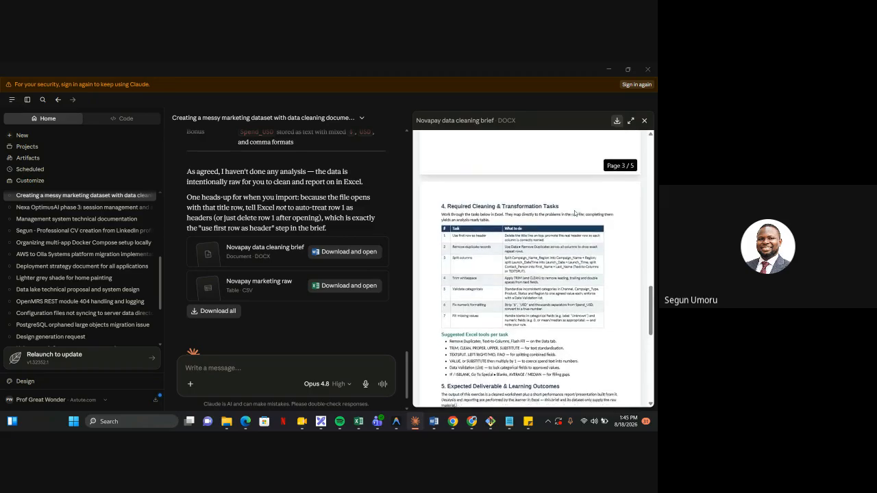
Download the brief as the Word document NovaPay_Data_Cleaning_Brief into the student's Analytics folder under Documents.
scroll(575, 213, "down", 5)
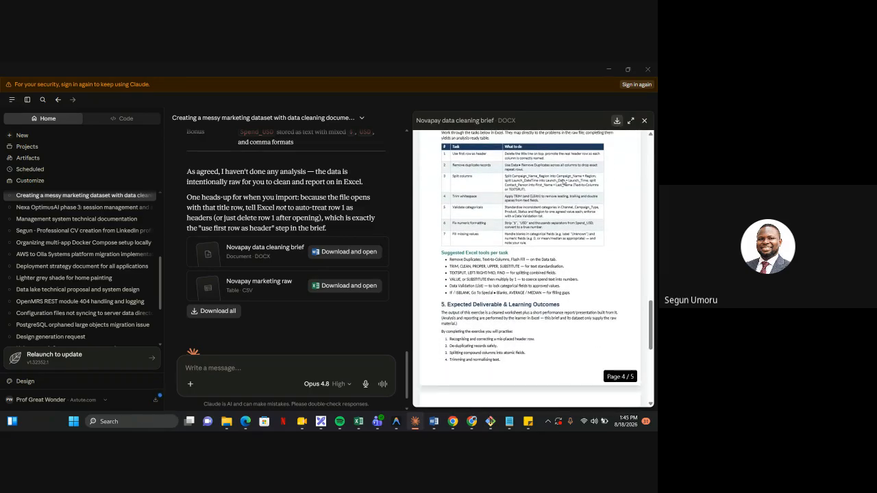
scroll(606, 161, "down", 3)
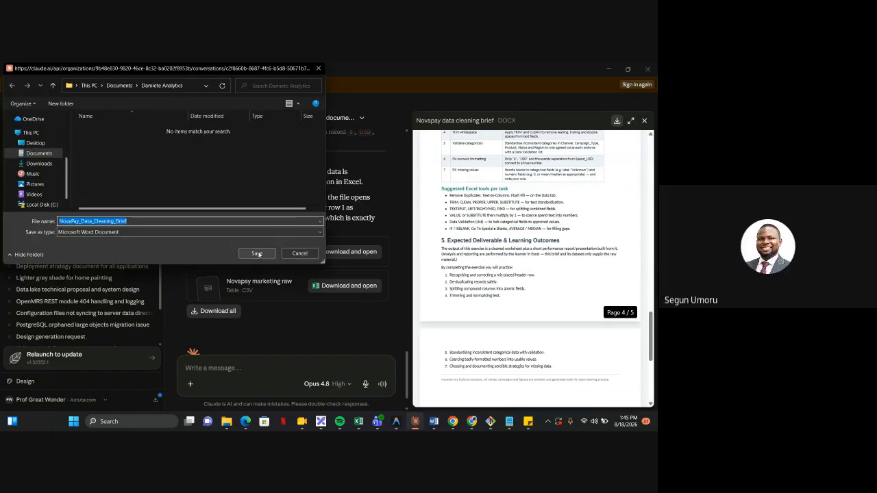
left_click(257, 253)
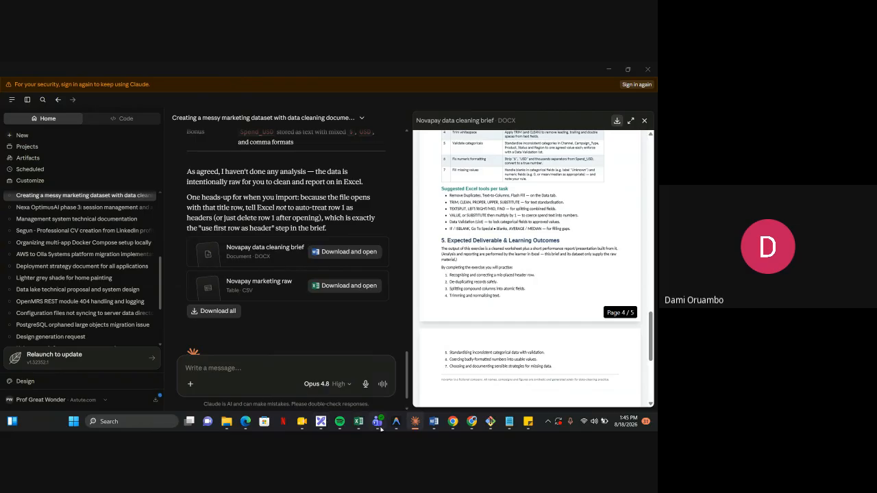
Switch to Gmail in Chrome, close the blank new message and open the sent mail.
left_click(453, 423)
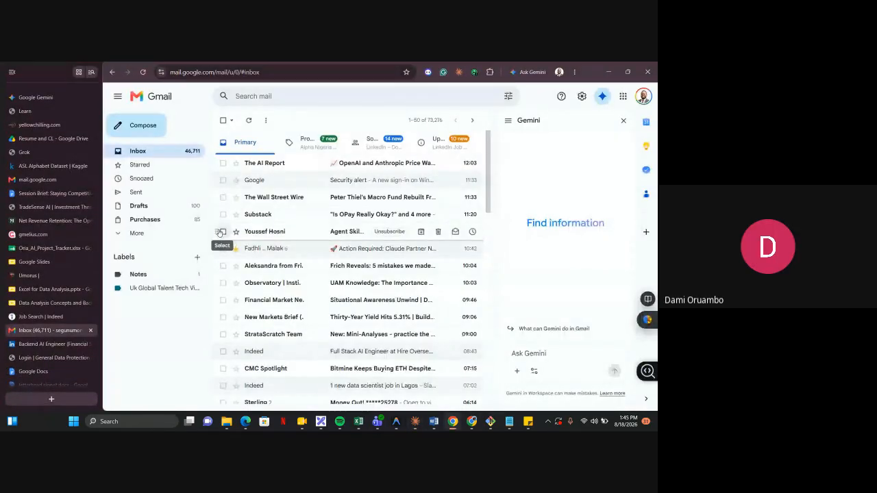
left_click(134, 125)
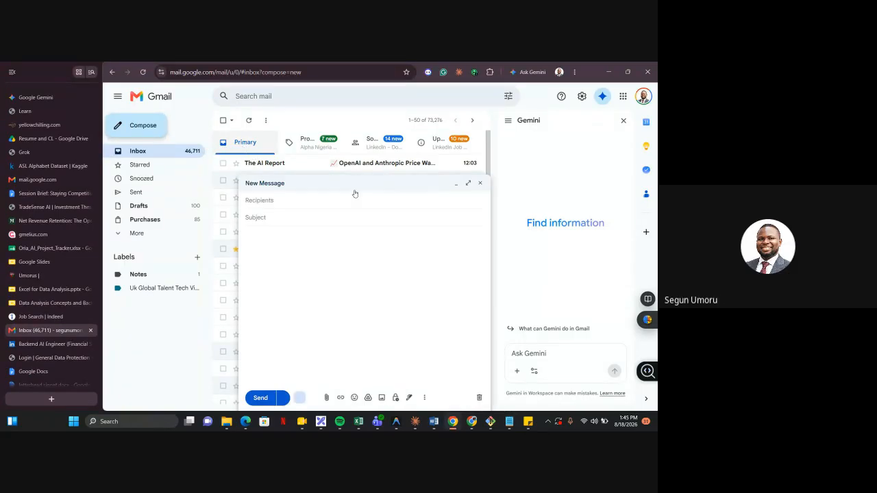
left_click(479, 184)
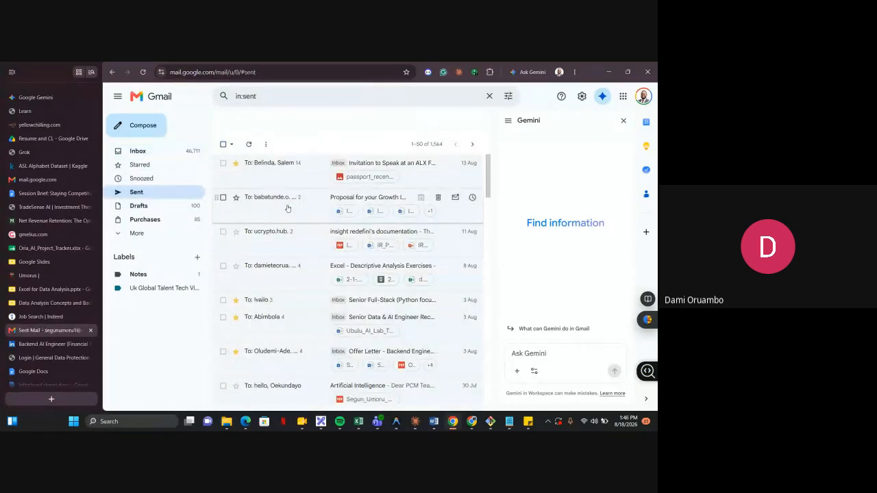
Reply in the sent Excel descriptive analysis exercises thread, attaching NovaPay_Data_Cleaning_Brief and novapay_marketing_raw from the student's Analytics folder.
left_click(267, 267)
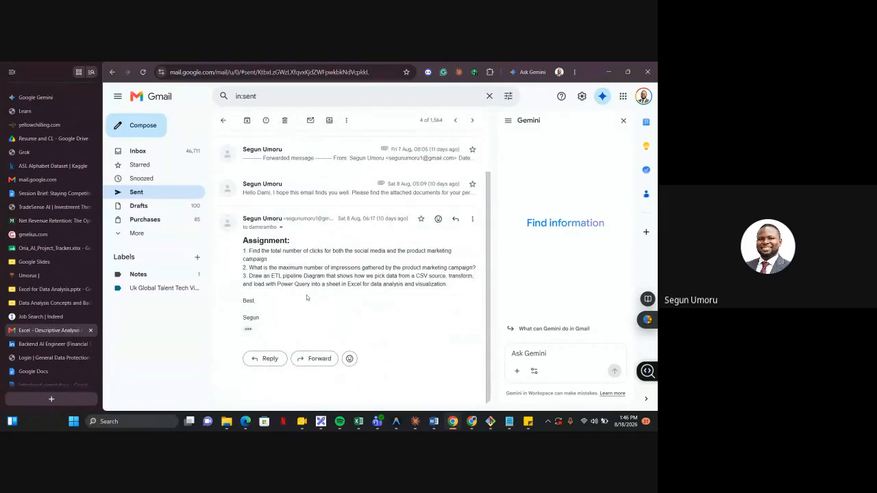
left_click(269, 358)
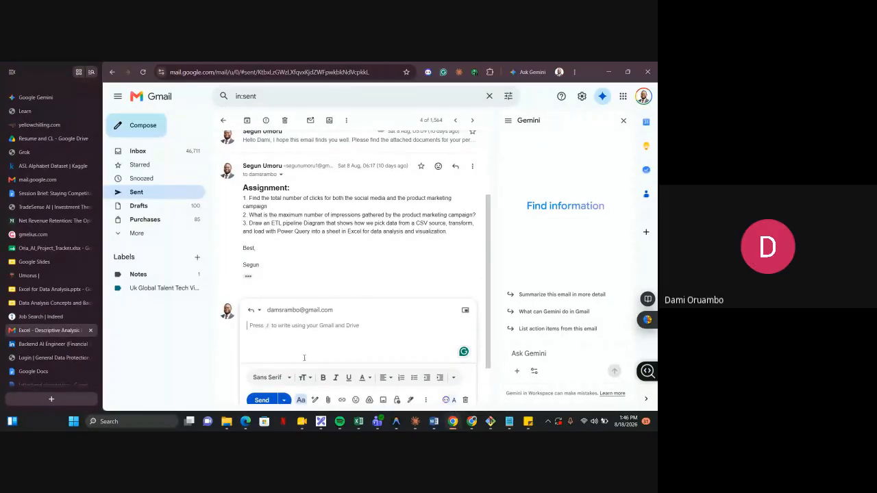
left_click(327, 401)
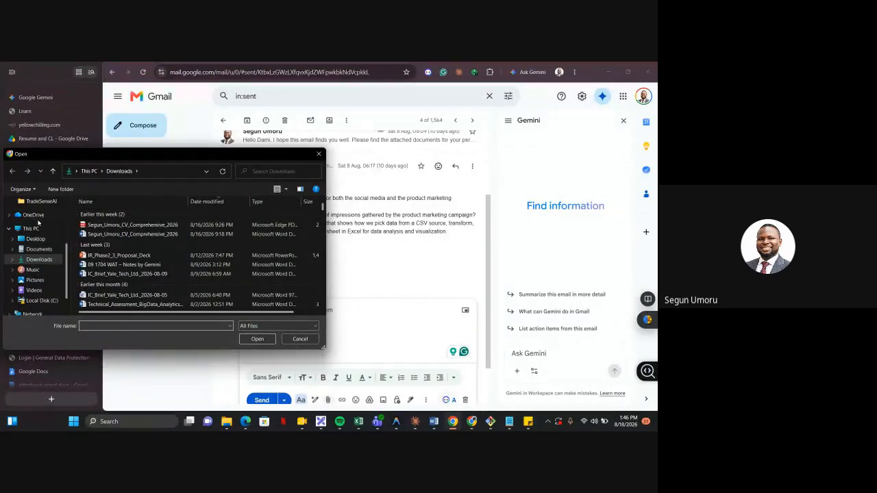
scroll(36, 236, "up", 3)
left_click(36, 257)
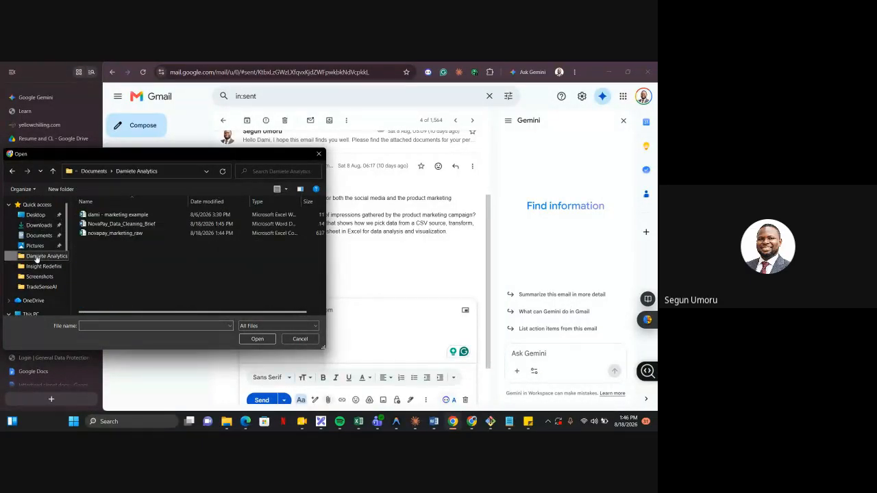
left_click(108, 234)
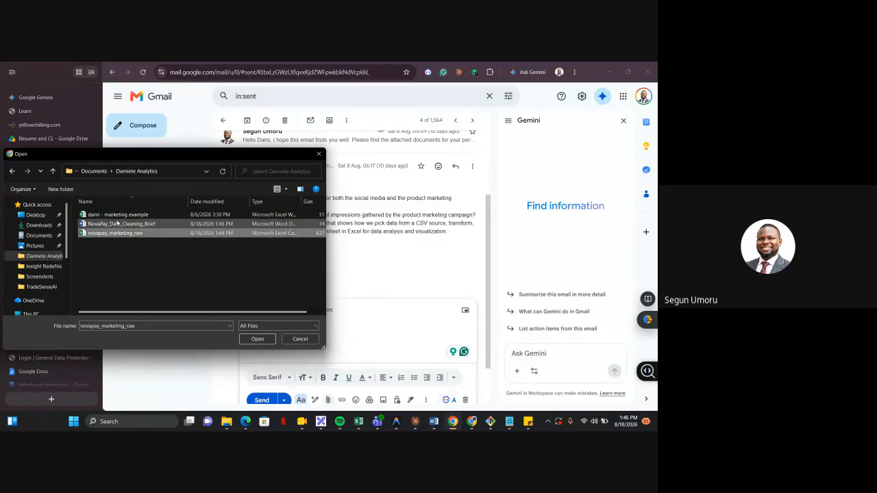
left_click(116, 224, "ctrl")
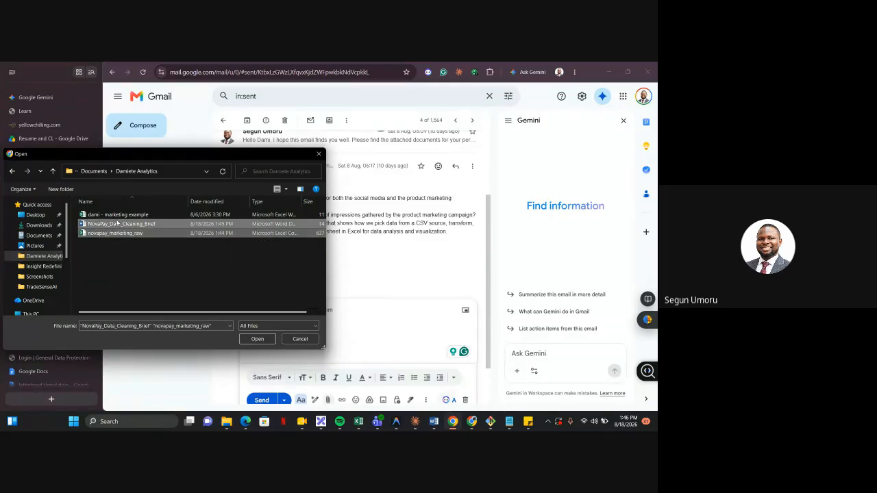
left_click(257, 339)
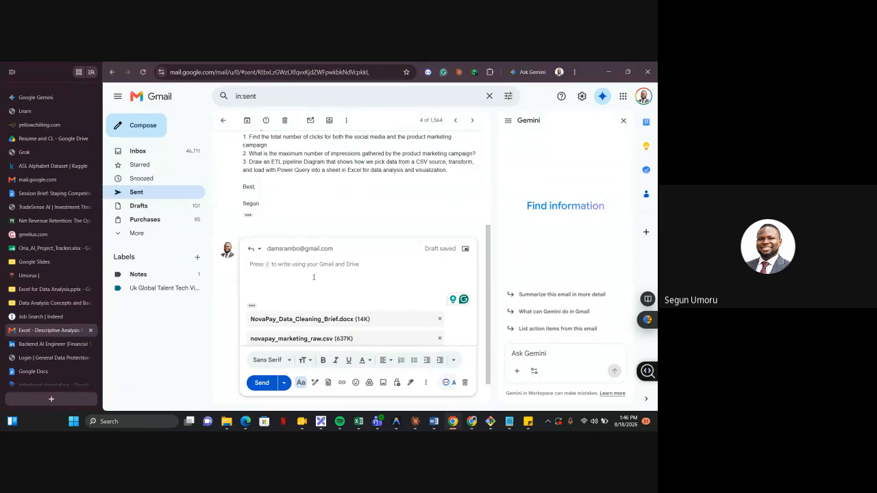
Write a greeting with "Please find the attached documents for your reference.", close with "Best," and the sender's first name, and send the reply.
type("Hi")
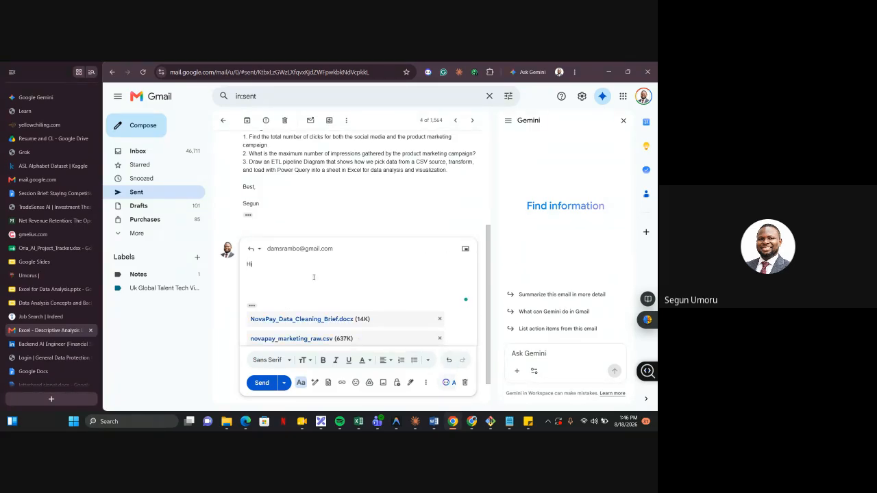
type(", Dami. Please find the attached doc")
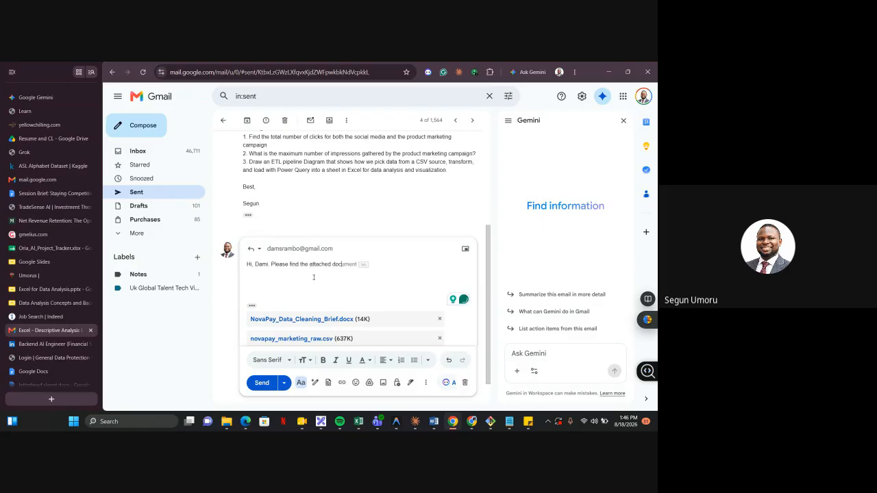
key("Tab")
type("s for your")
key("Tab")
key("Return")
key("Return")
type("B")
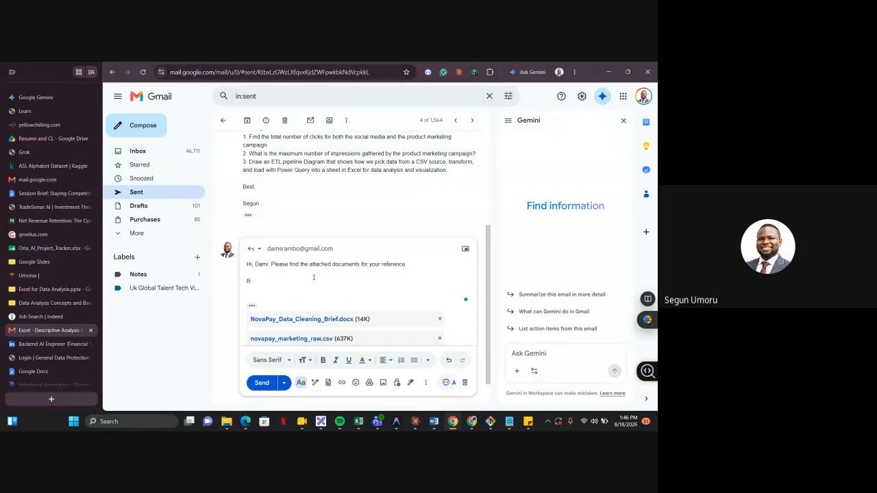
type("est,")
key("Return")
key("Return")
type("Segu")
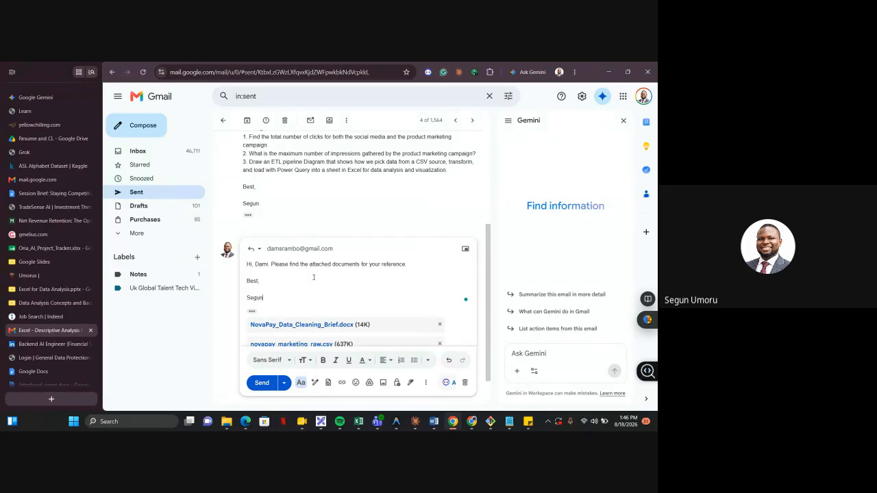
type("n")
left_click(263, 384)
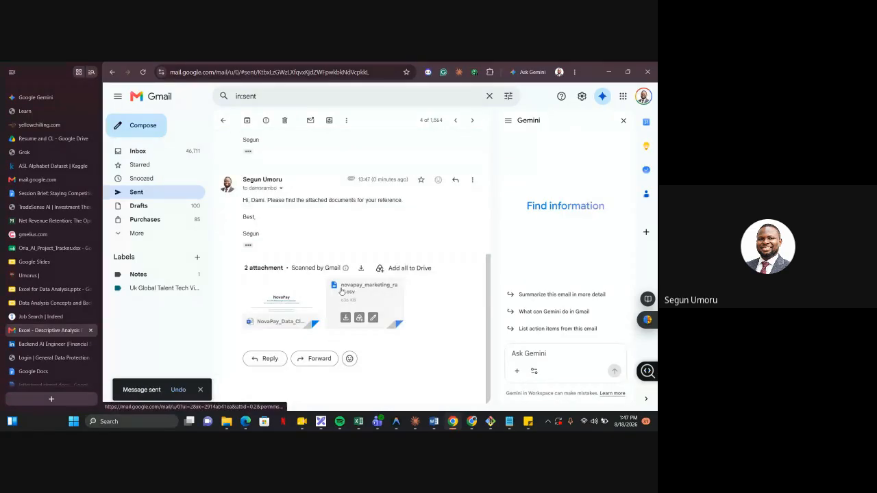
scroll(383, 274, "up", 3)
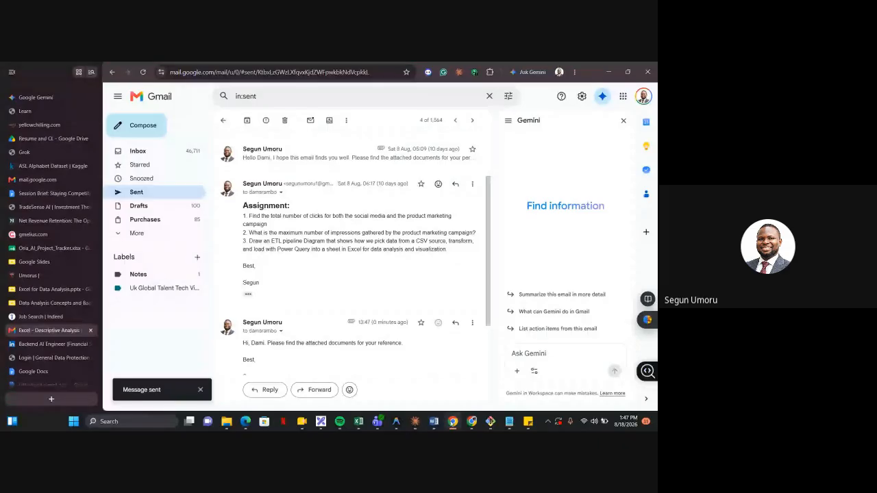
Switch to the Google Meet call window and stop presenting the screen.
left_click(414, 421)
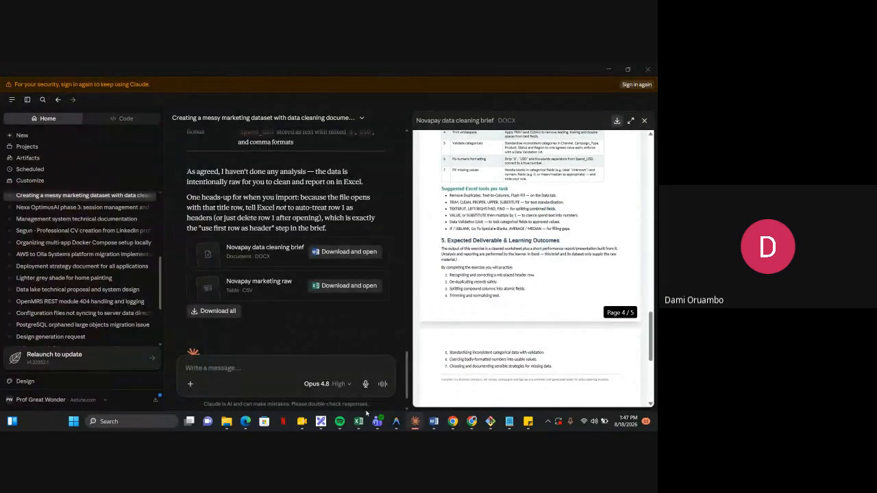
mouse_move(301, 423)
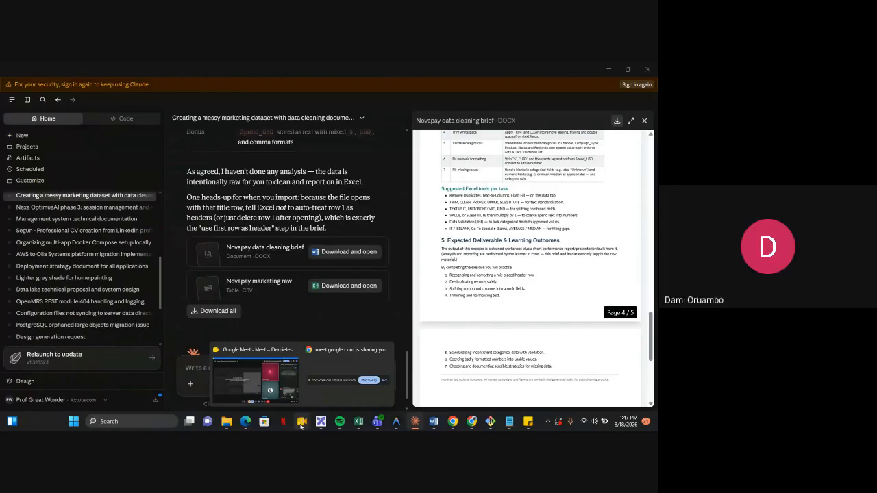
left_click(255, 376)
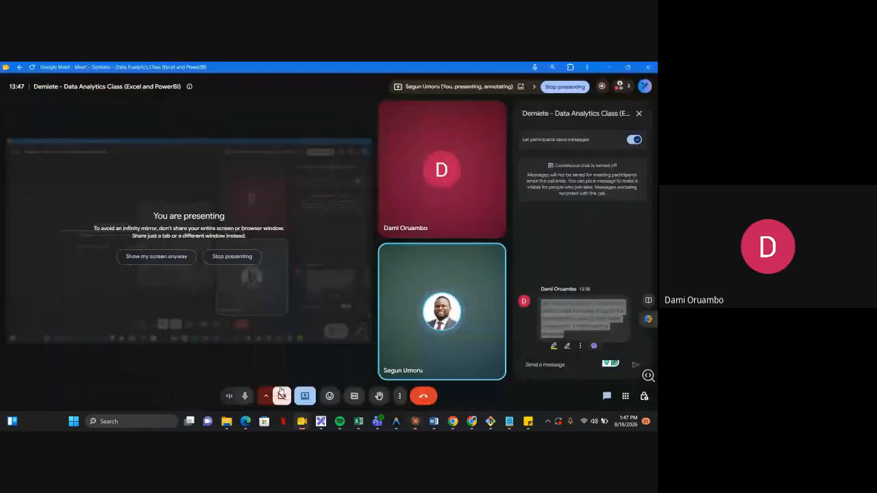
left_click(562, 87)
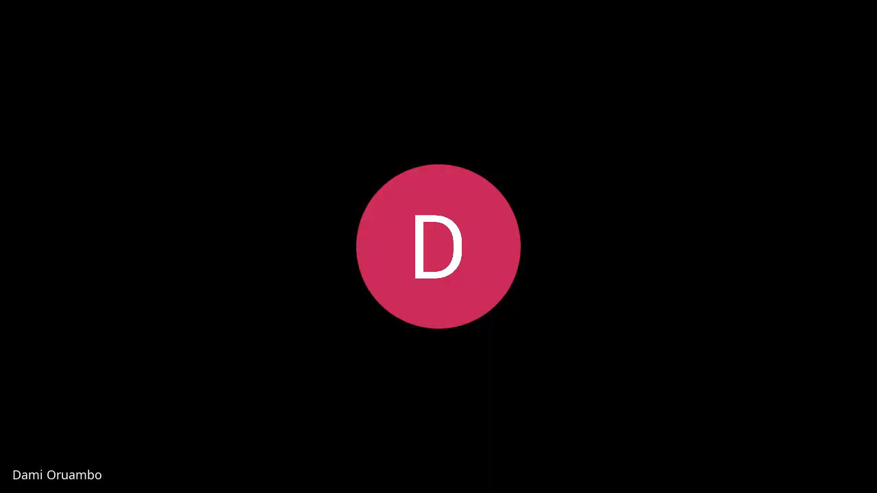
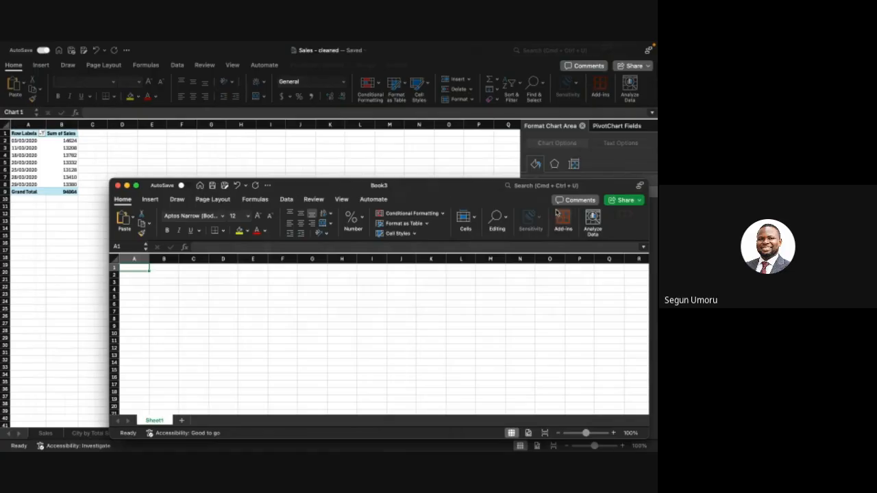
Expand the blank Book3 workbook in Excel to full screen and check the Downloads folder for the two NovaPay files.
left_click_drag(446, 201, 367, 85)
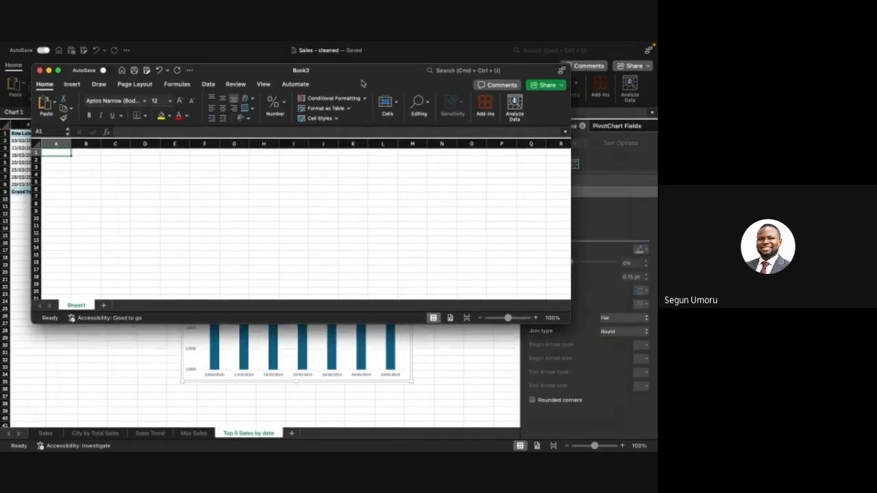
left_click(59, 71)
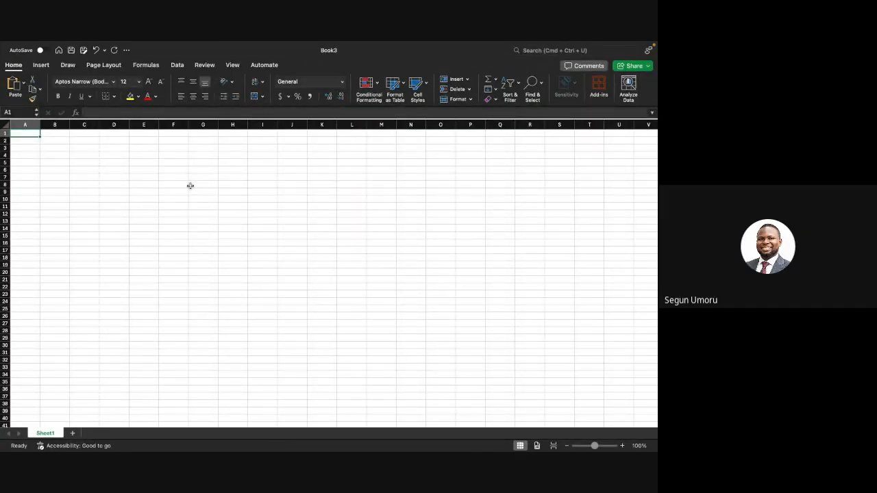
mouse_move(24, 43)
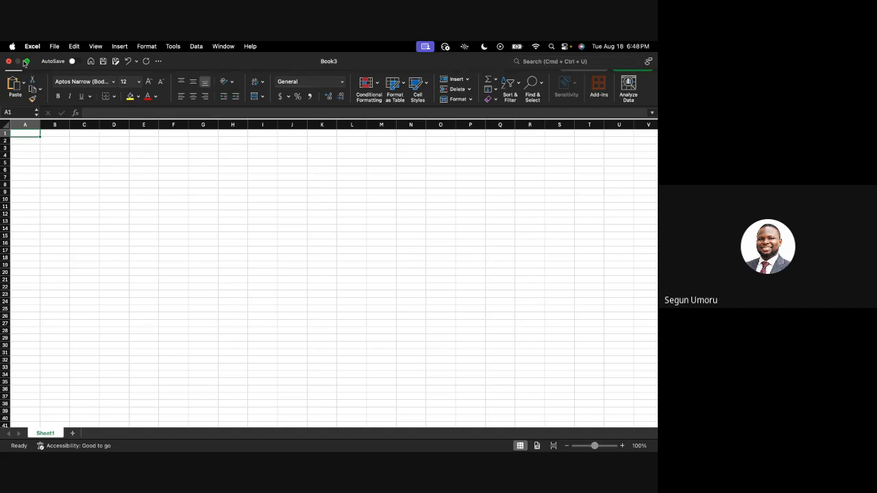
mouse_move(370, 449)
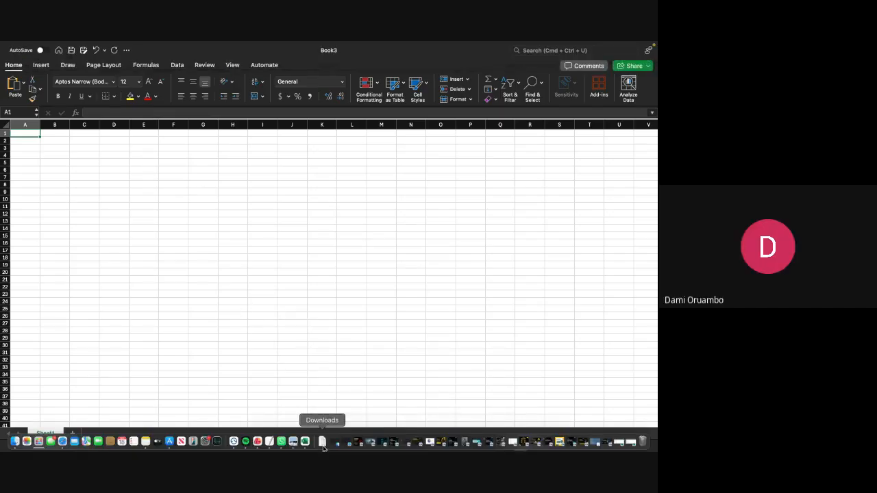
left_click(322, 442)
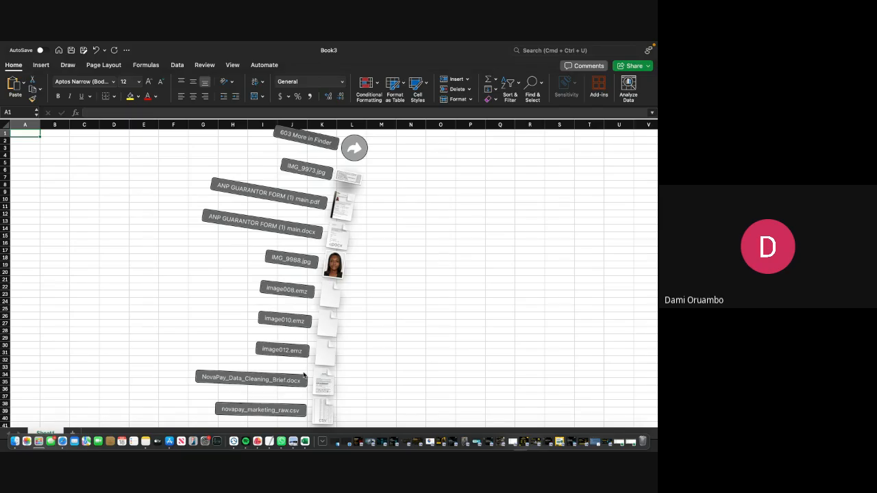
left_click(408, 374)
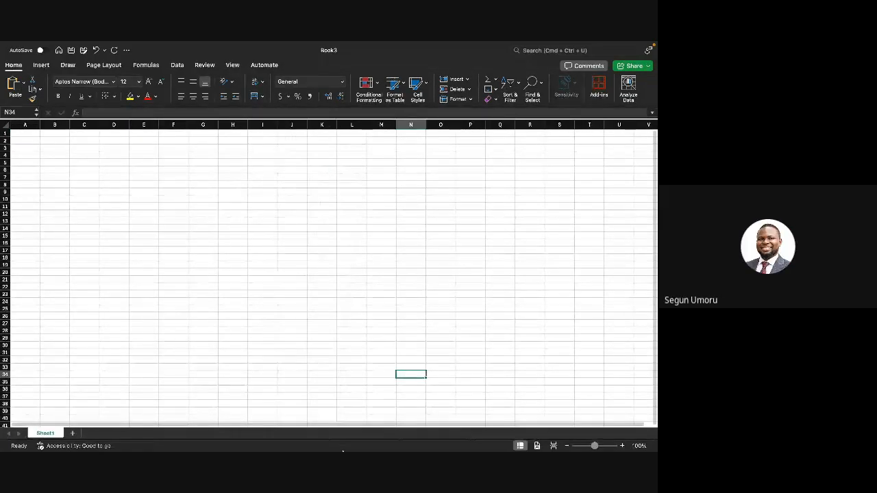
mouse_move(305, 444)
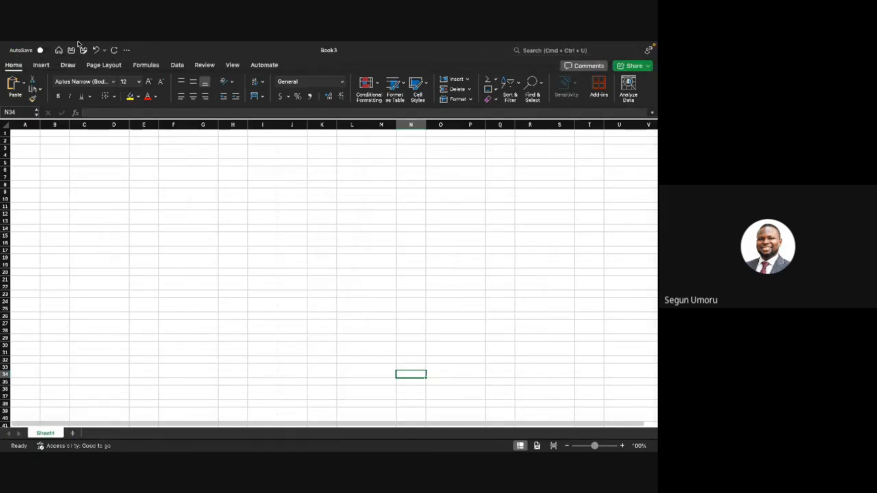
left_click(220, 309)
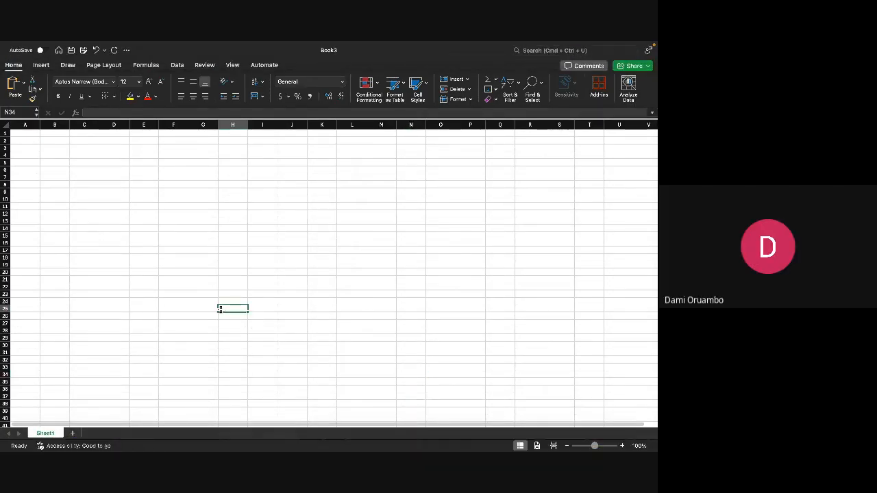
Start a Power Query Text/CSV import from cell A1 and choose novapay_marketing_raw.csv in Downloads as the source file.
left_click(20, 134)
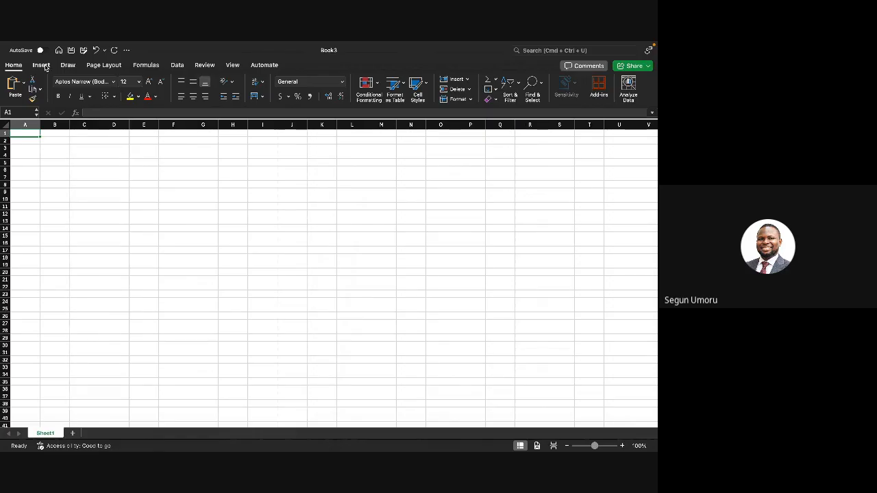
left_click(176, 65)
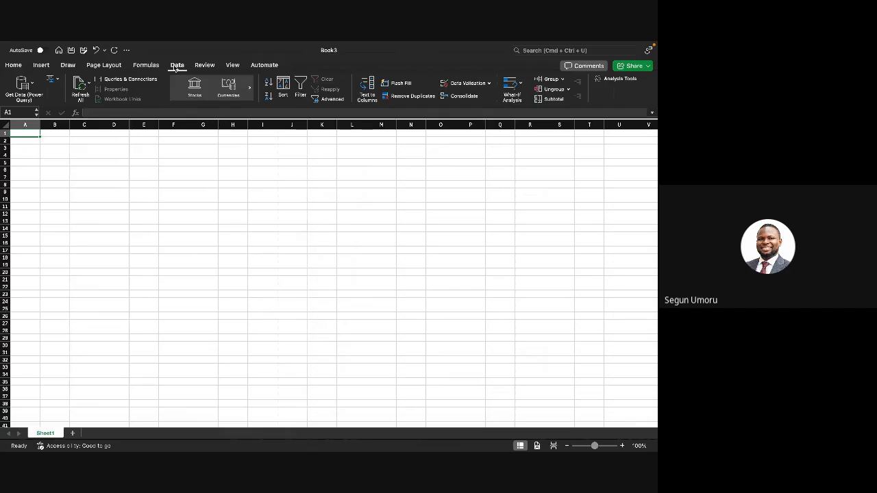
left_click(176, 65)
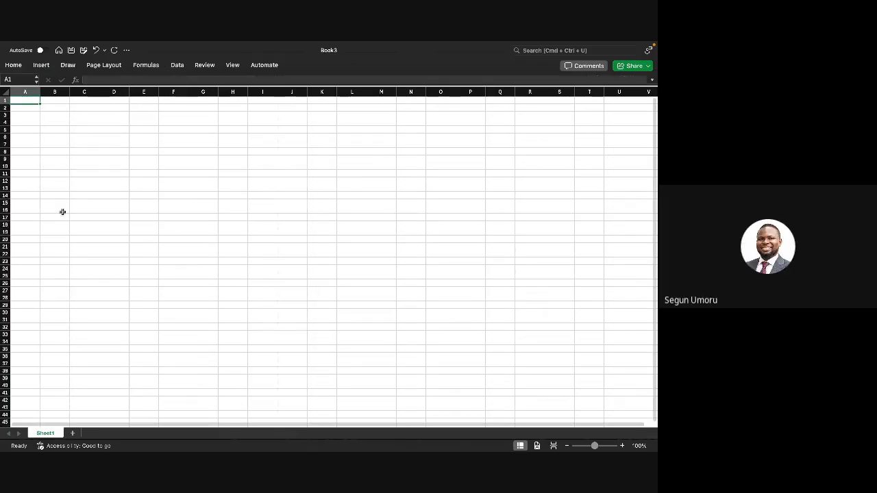
left_click(176, 65)
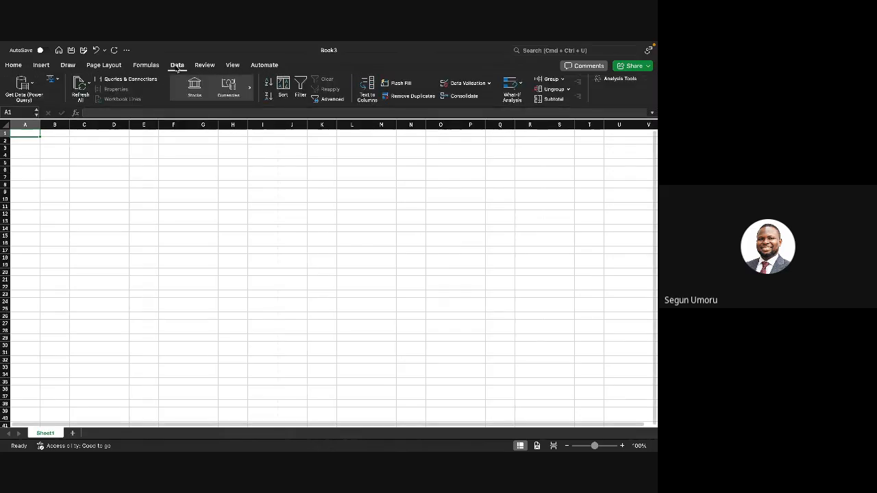
left_click(23, 86)
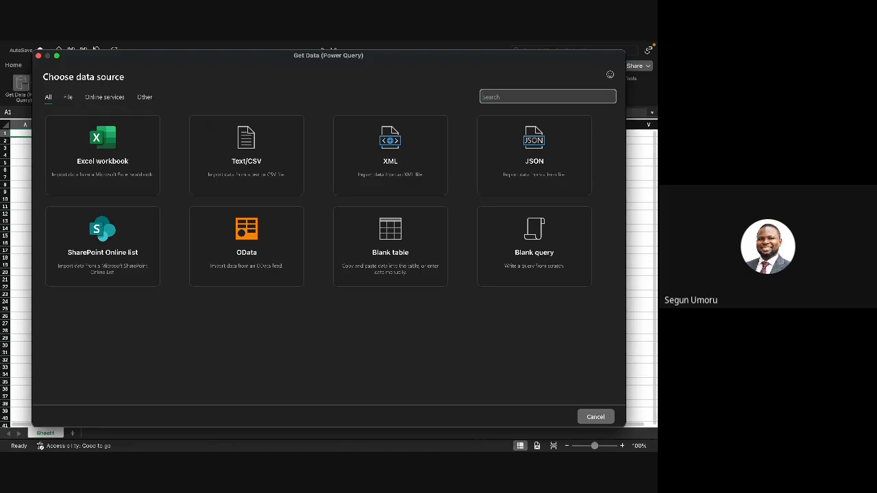
left_click(226, 133)
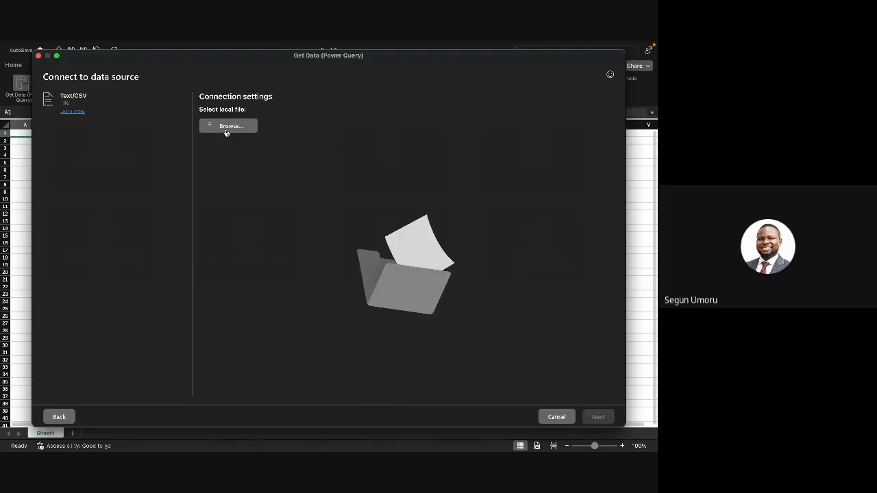
left_click(234, 126)
left_click(241, 130)
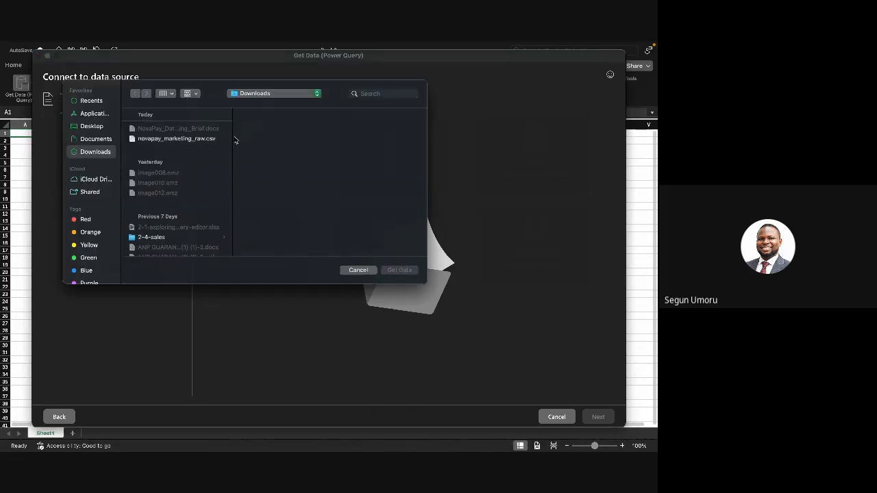
left_click(203, 140)
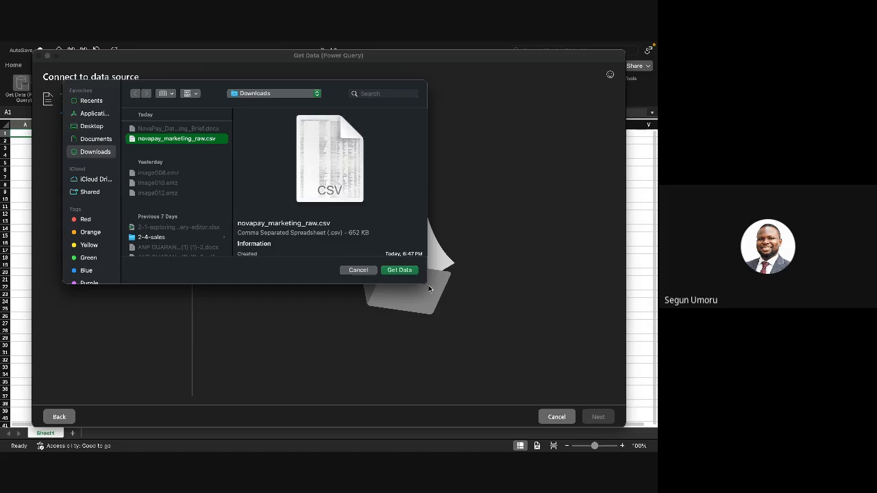
left_click(401, 270)
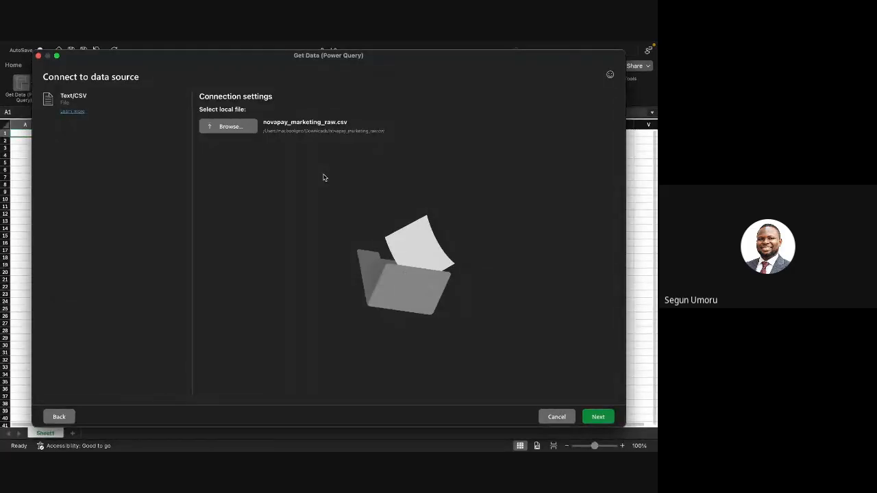
Preview novapay_marketing_raw.csv, open it in the Power Query Editor for transformation, and expand the editor to full screen.
left_click(597, 417)
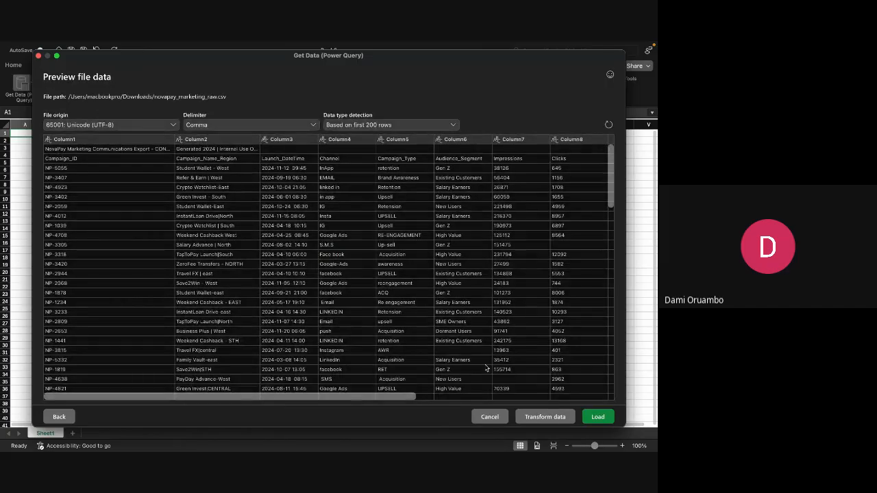
scroll(486, 368, "down", 6)
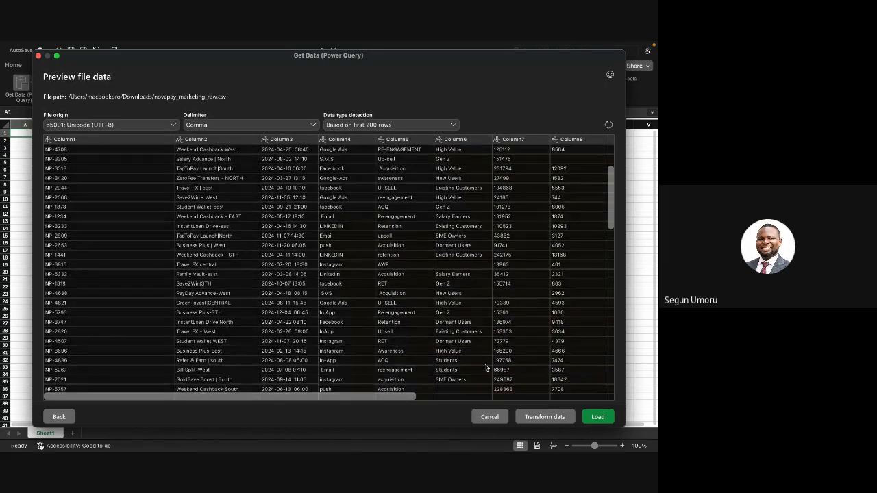
scroll(485, 368, "down", 5)
scroll(486, 368, "up", 10)
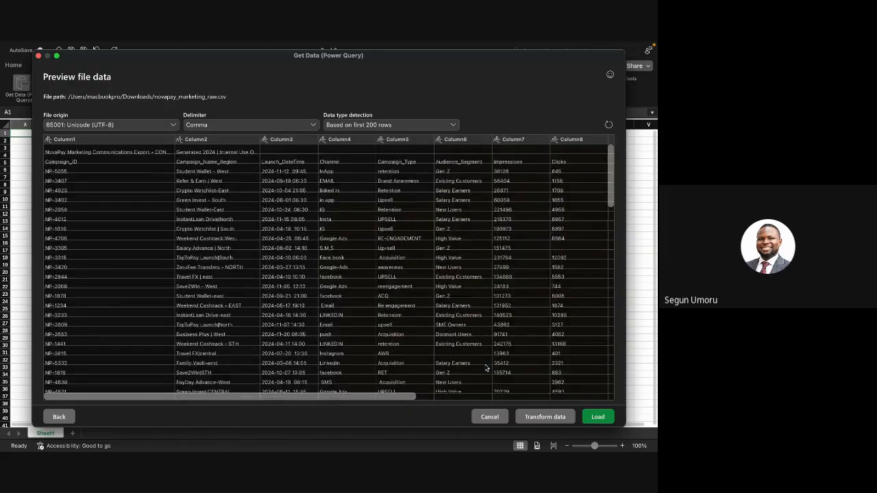
left_click(555, 417)
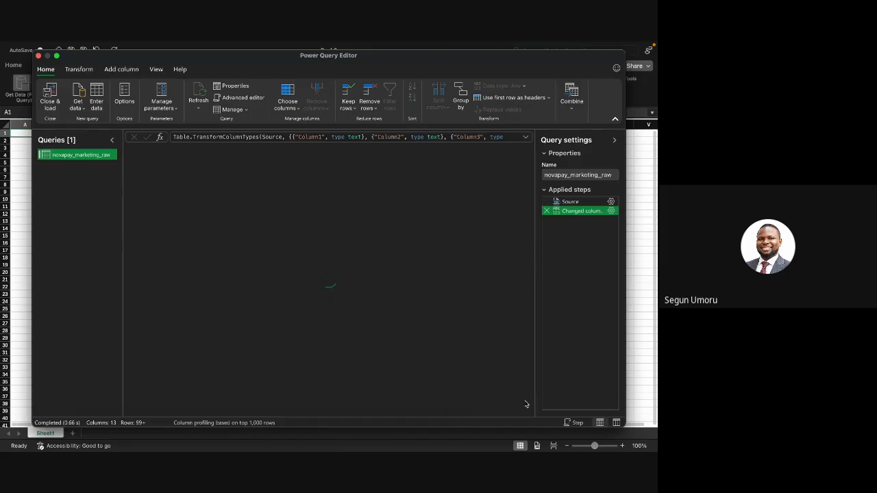
left_click(57, 56)
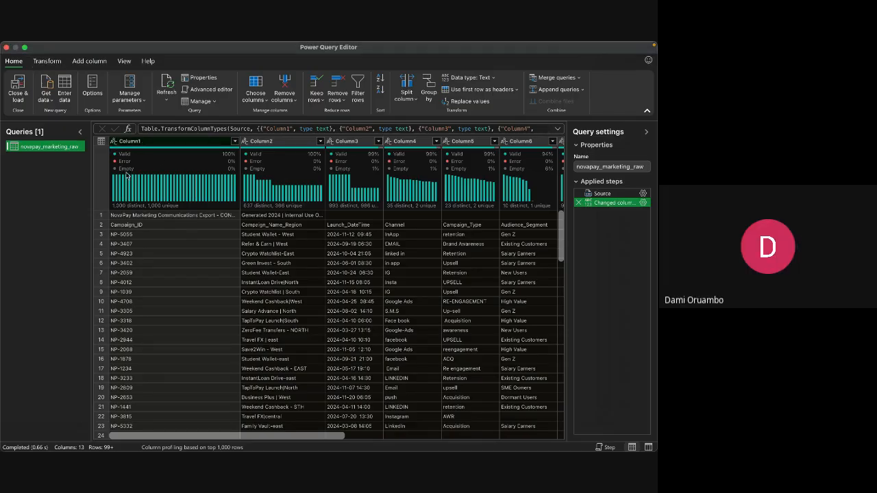
mouse_move(124, 158)
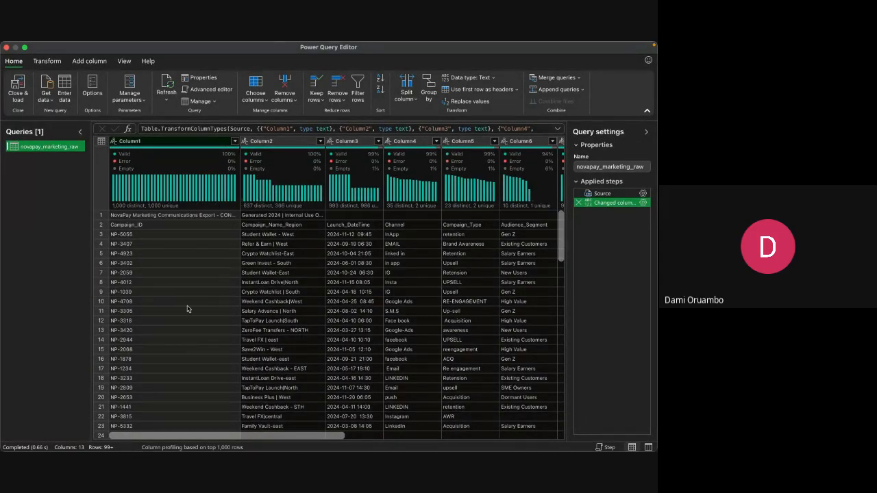
scroll(187, 308, "down", 3)
scroll(188, 308, "up", 3)
mouse_move(161, 191)
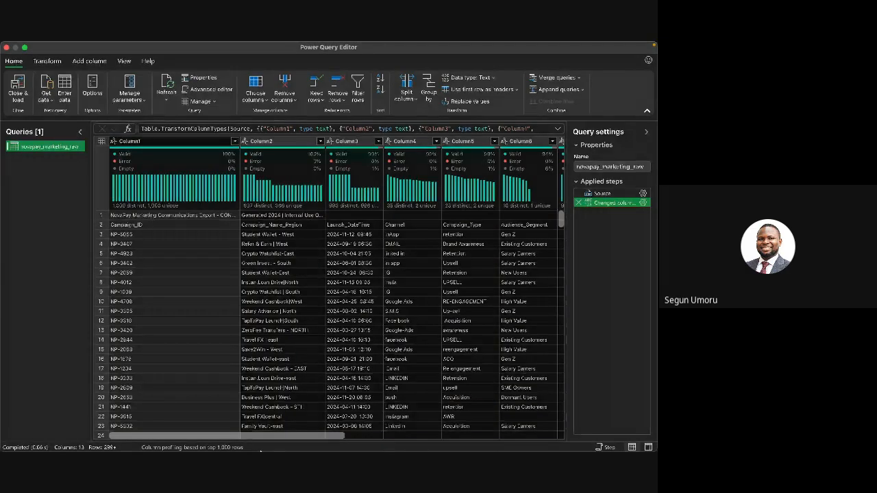
Open NovaPay_Data_Cleaning_Brief.docx from Downloads in TextEdit, skim it in full screen, and return it to a floating window.
mouse_move(292, 444)
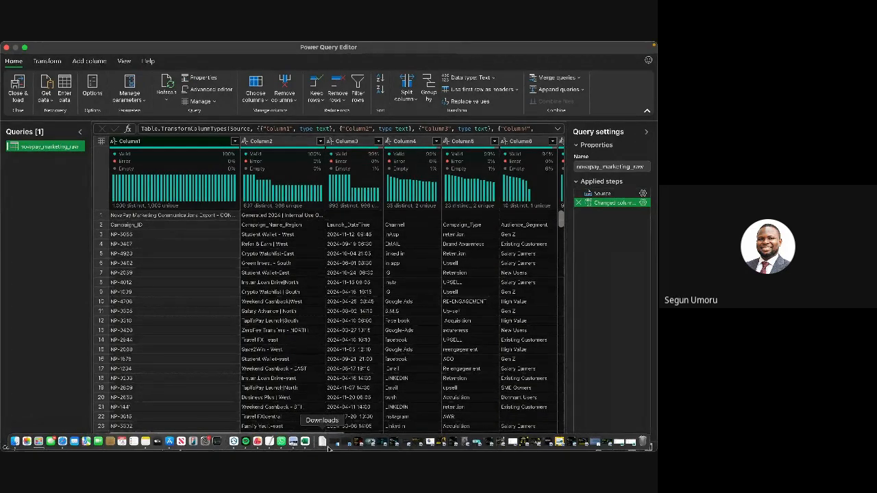
left_click(324, 444)
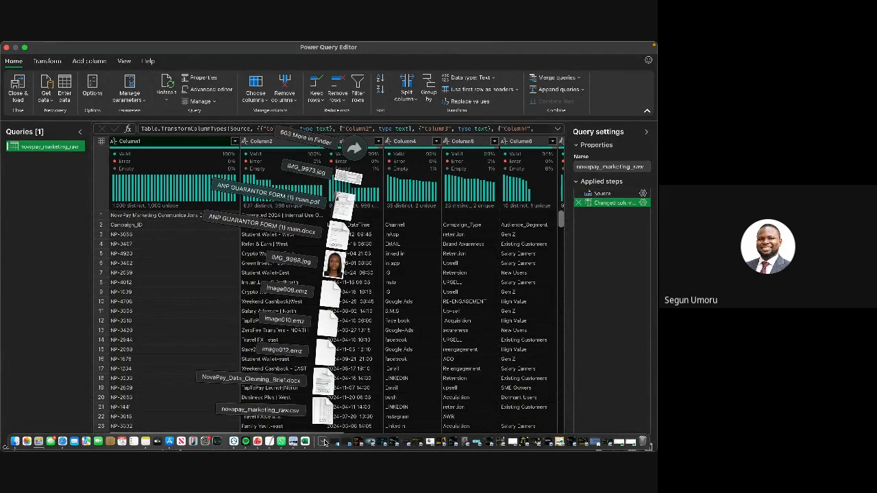
left_click(324, 383)
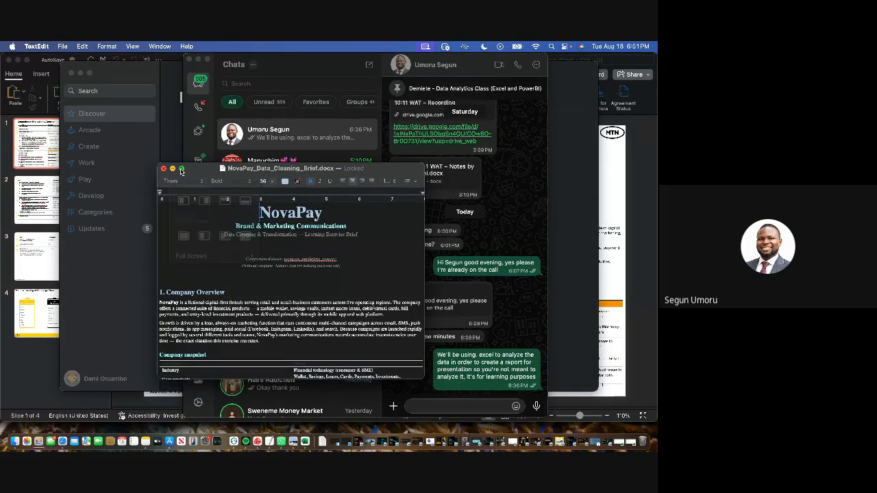
left_click(181, 171)
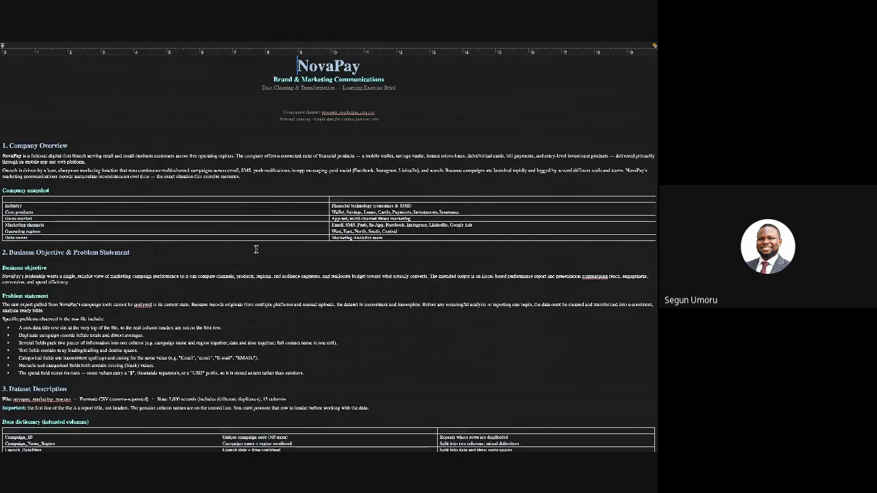
key("F2")
key("F2")
key("F2")
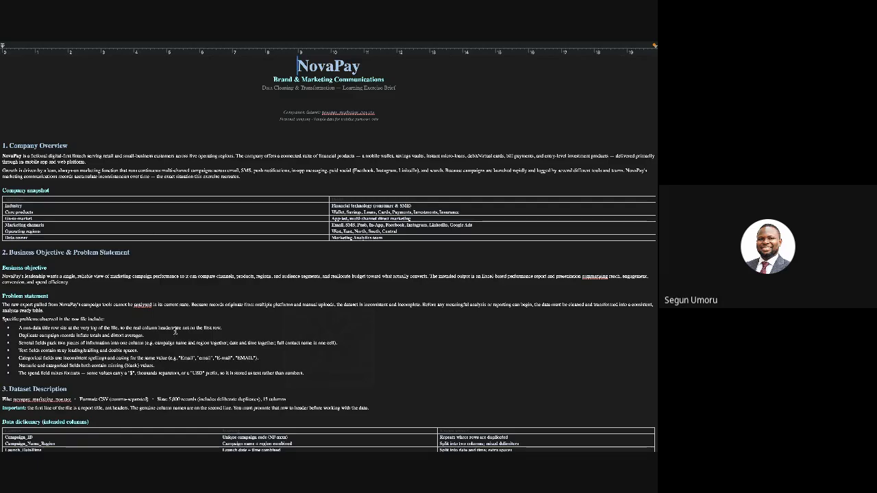
scroll(176, 332, "down", 10)
scroll(176, 331, "up", 12)
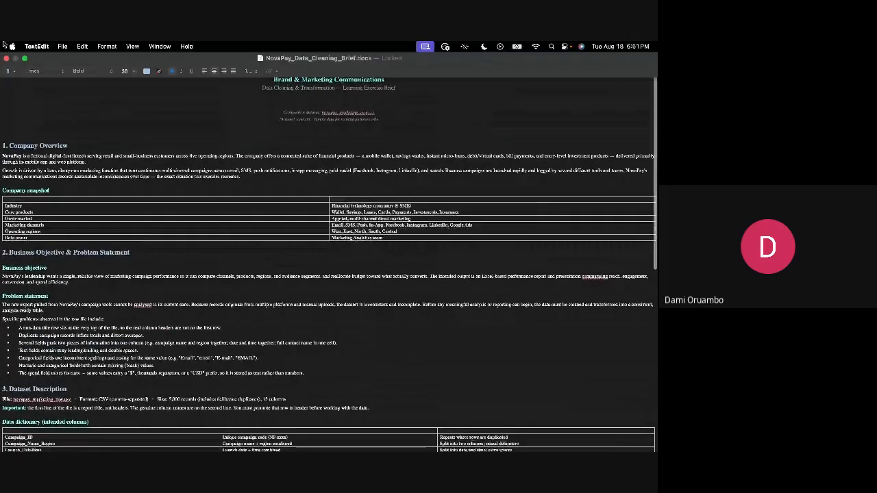
left_click(24, 59)
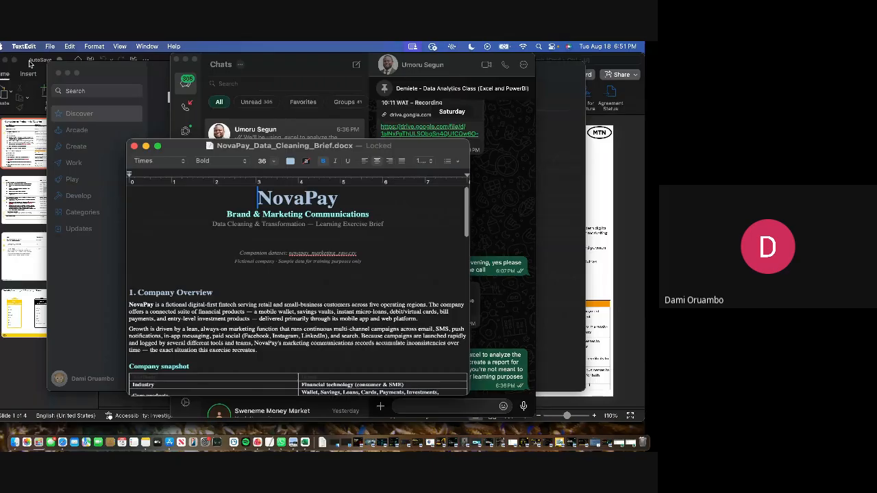
Switch to Safari, search for "word" in a new tab, and open Microsoft Word for the Web.
left_click(68, 441)
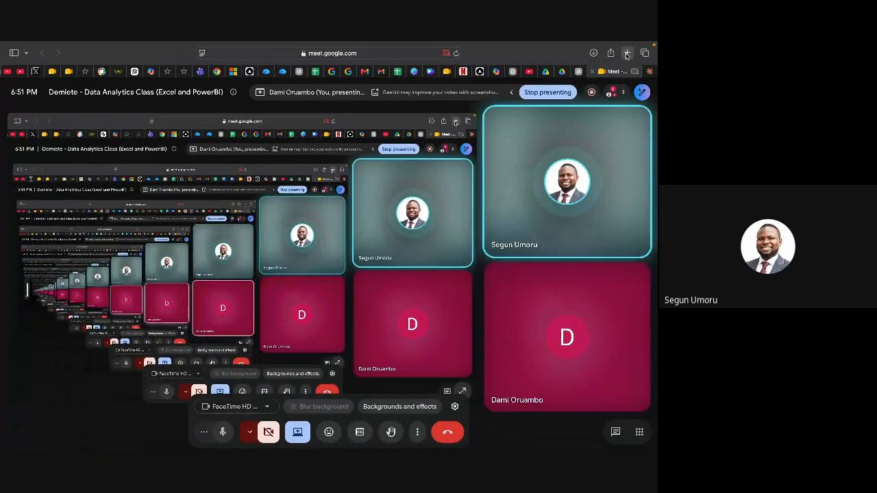
left_click(626, 54)
type("wor")
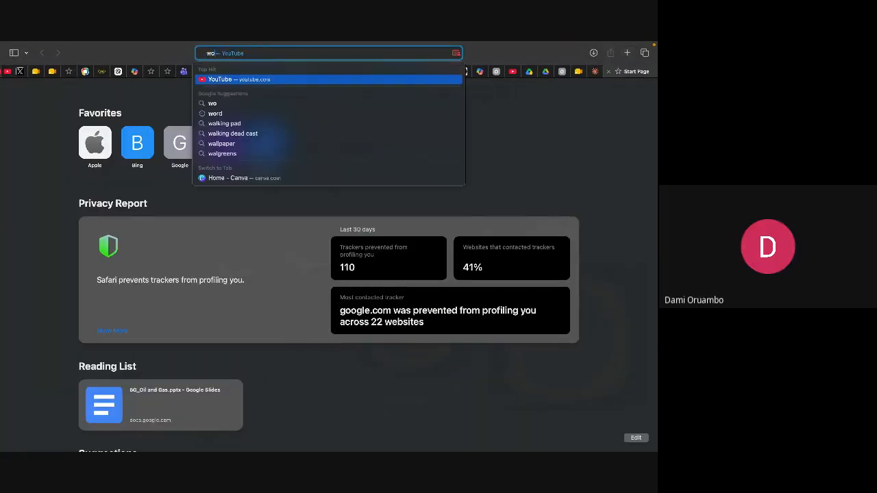
key("Down")
key("Down")
key("Down")
type("d")
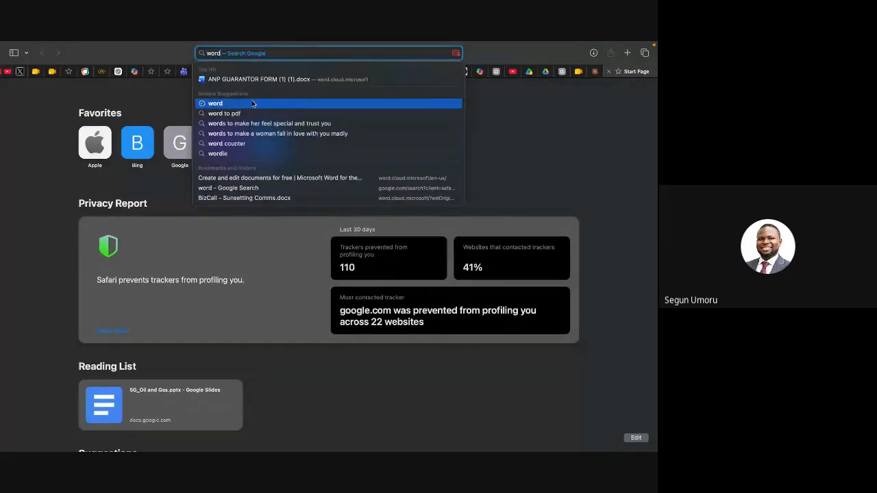
left_click(252, 102)
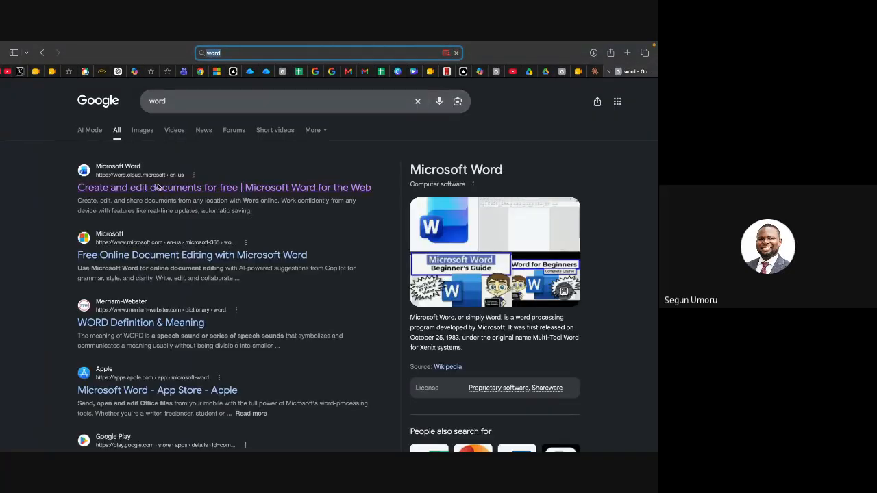
left_click(159, 191)
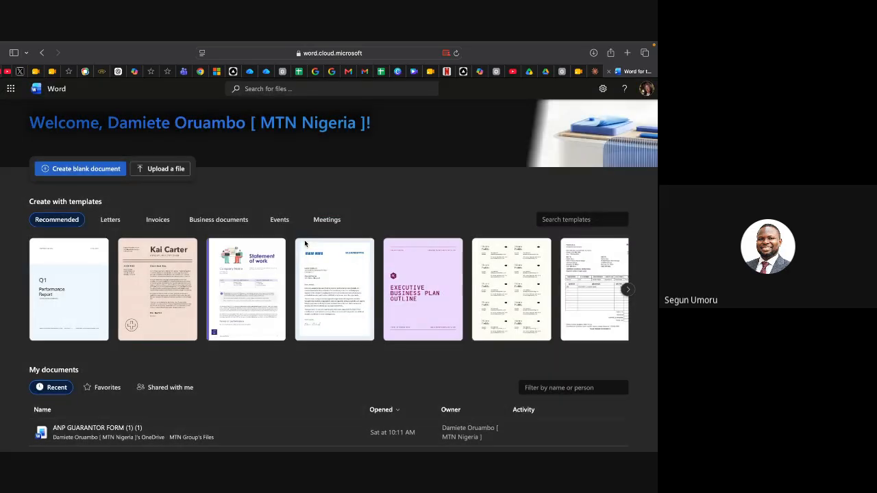
Upload NovaPay_Data_Cleaning_Brief.docx from Downloads to Word for the Web.
left_click(146, 171)
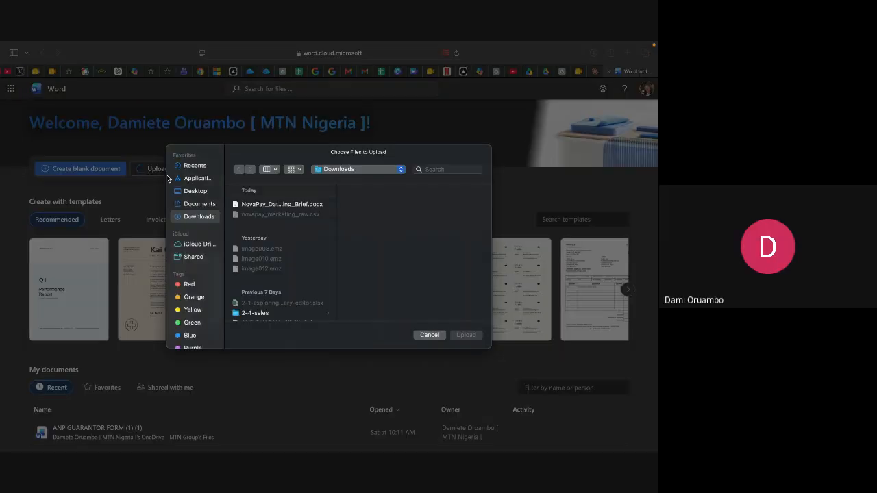
left_click(251, 210)
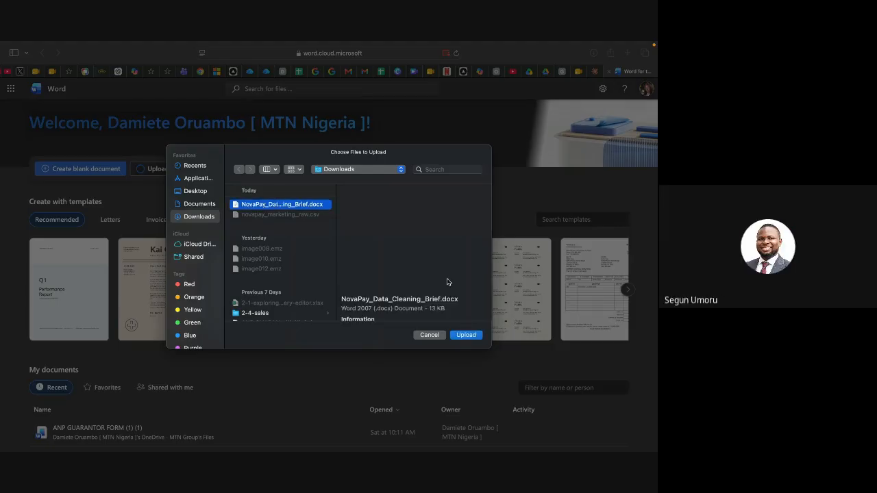
left_click(465, 335)
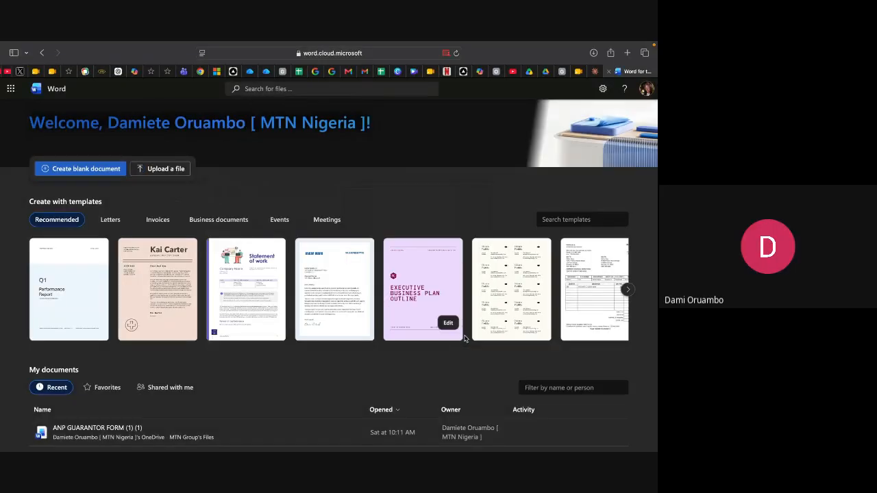
scroll(256, 218, "down", 2)
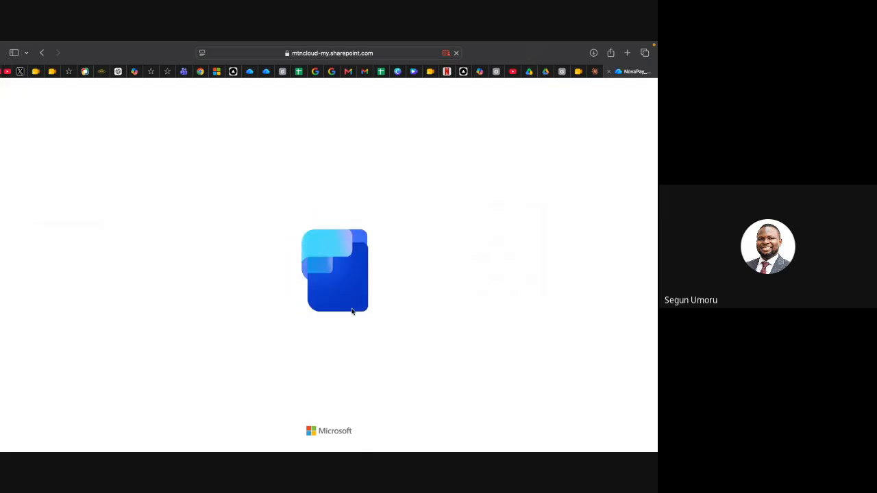
Read the Company Overview section and the Company snapshot table of the NovaPay brief at an enlarged view.
scroll(370, 277, "down", 10)
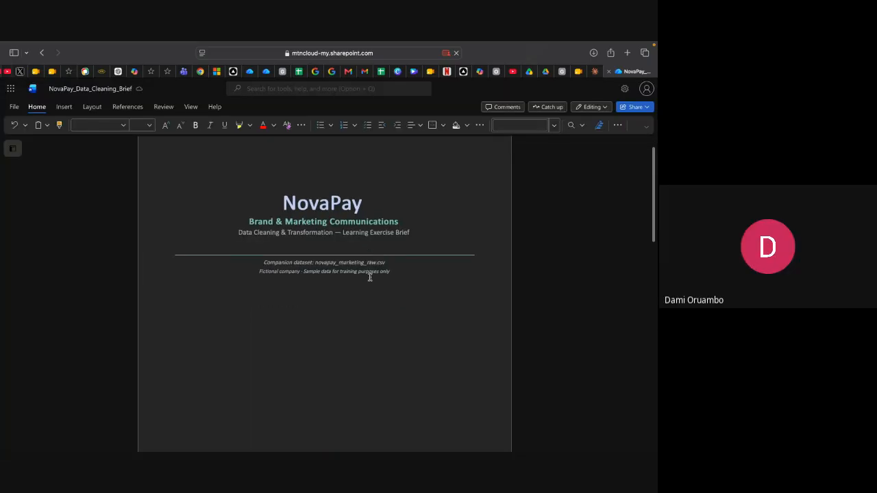
scroll(370, 277, "up", 10)
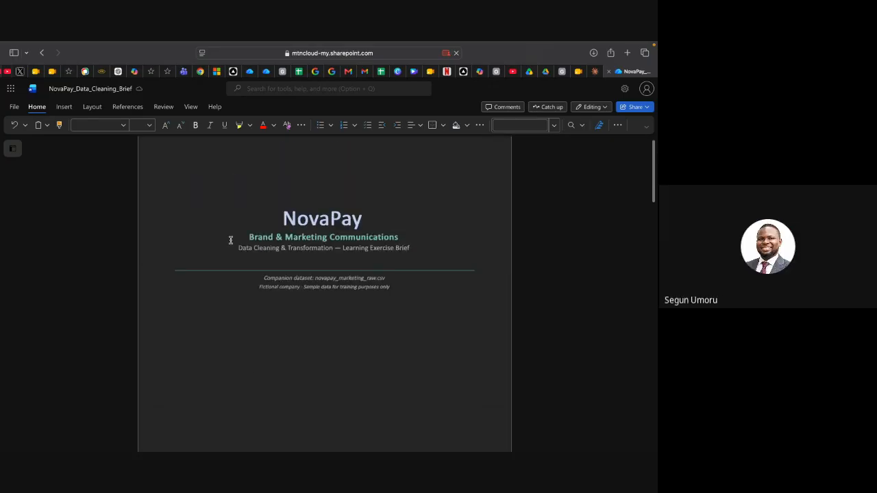
scroll(347, 387, "down", 1)
scroll(347, 387, "down", 5)
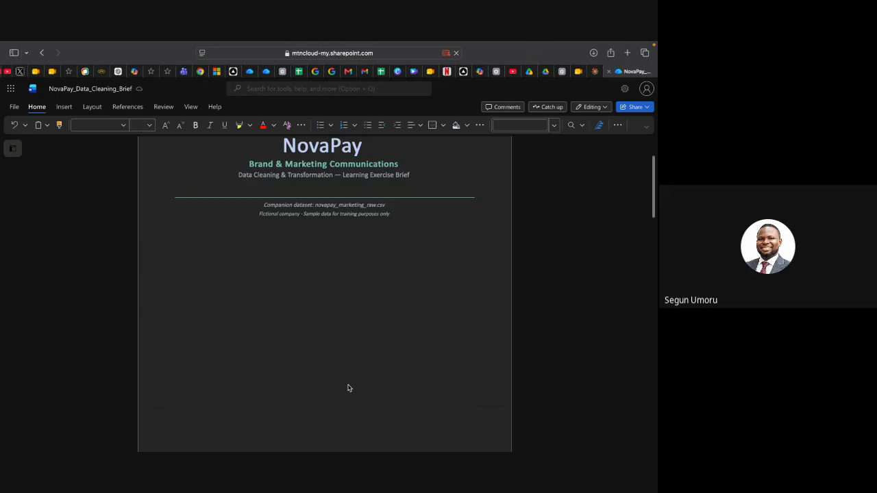
scroll(348, 387, "down", 6)
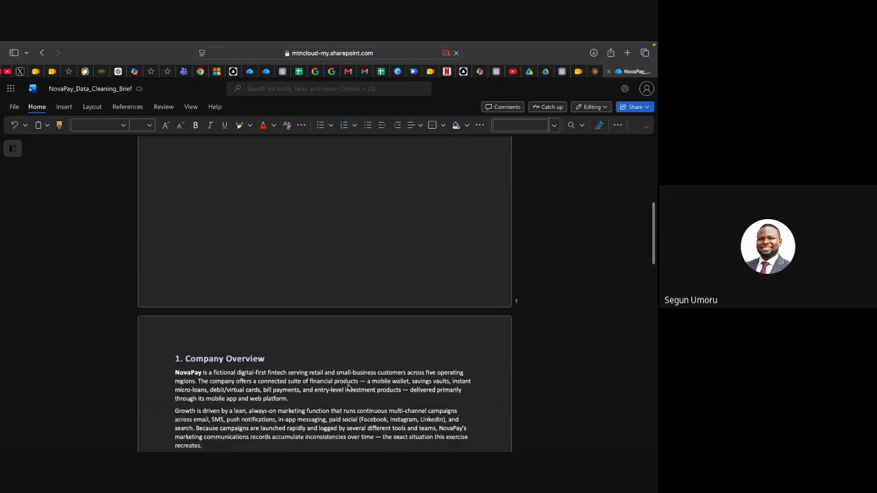
left_click(330, 258)
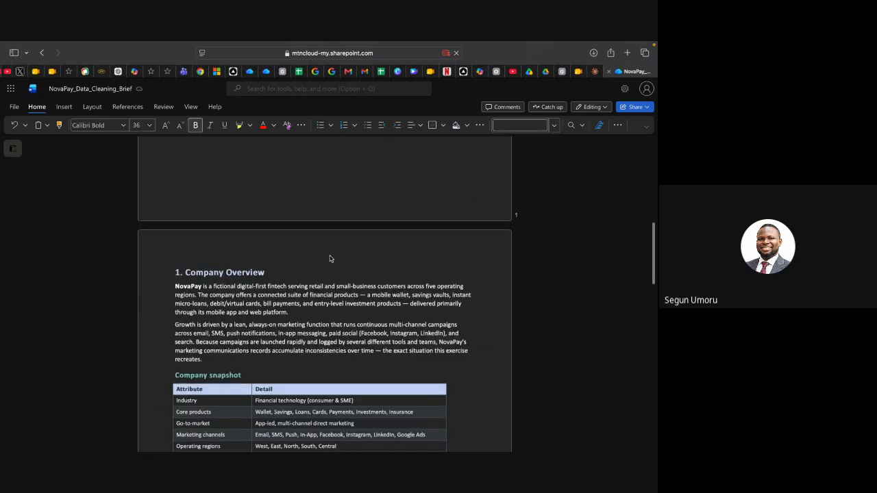
scroll(272, 260, "down", 3)
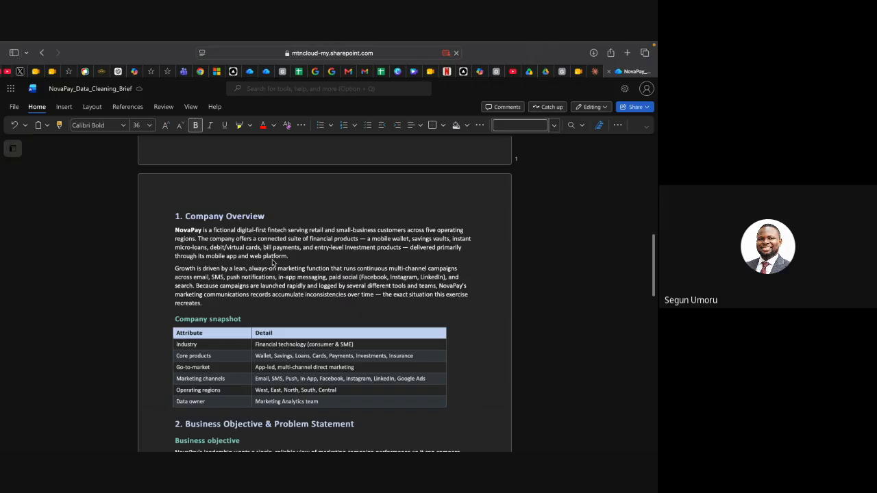
scroll(272, 259, "down", 1)
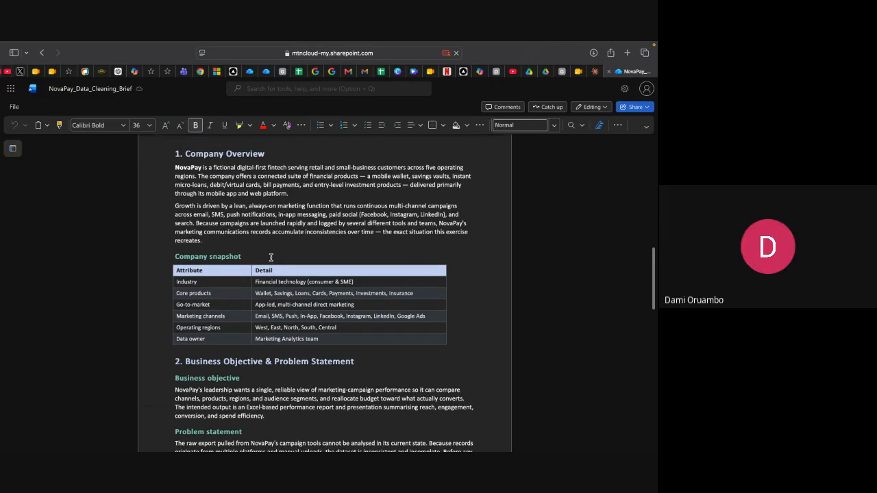
scroll(271, 257, "up", 2)
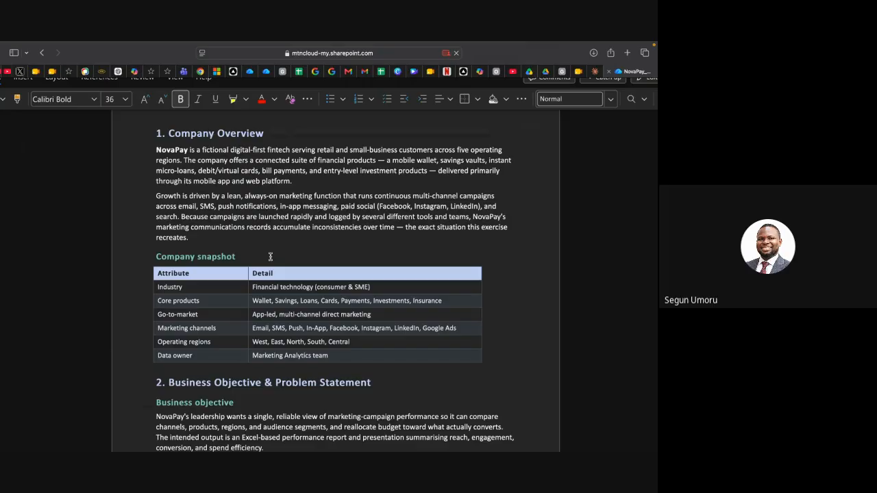
scroll(269, 256, "up", 2)
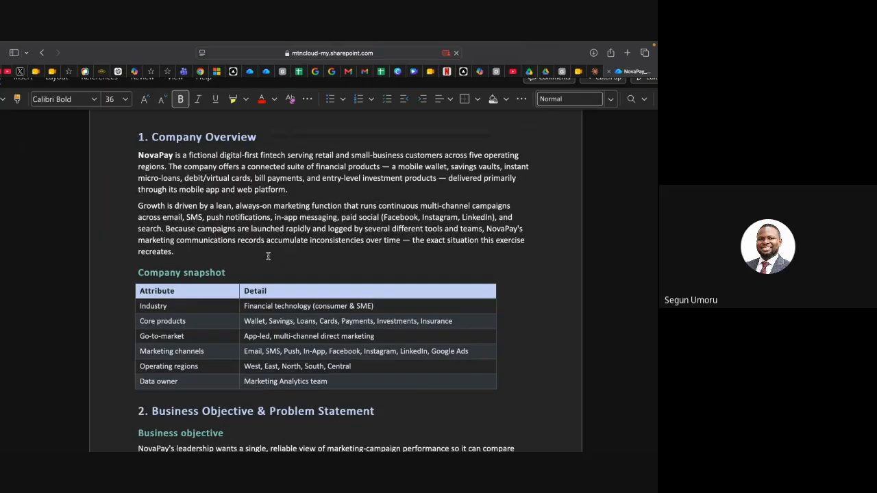
left_click(268, 255)
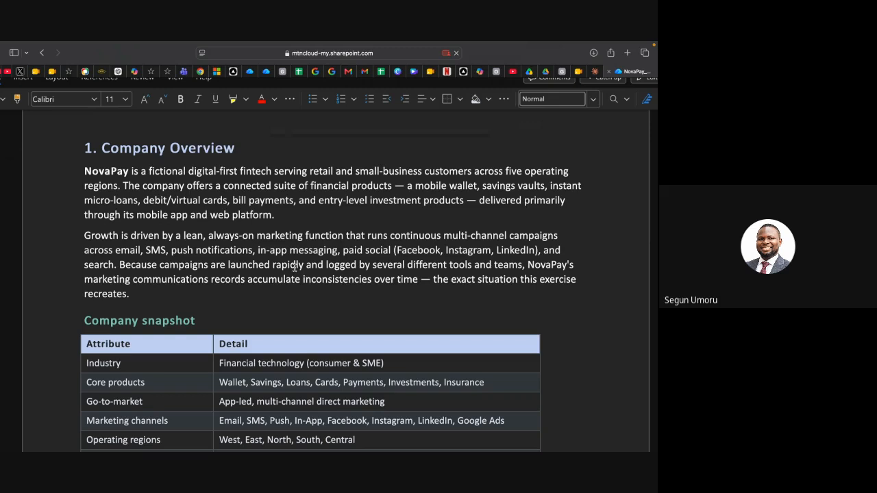
left_click(294, 296)
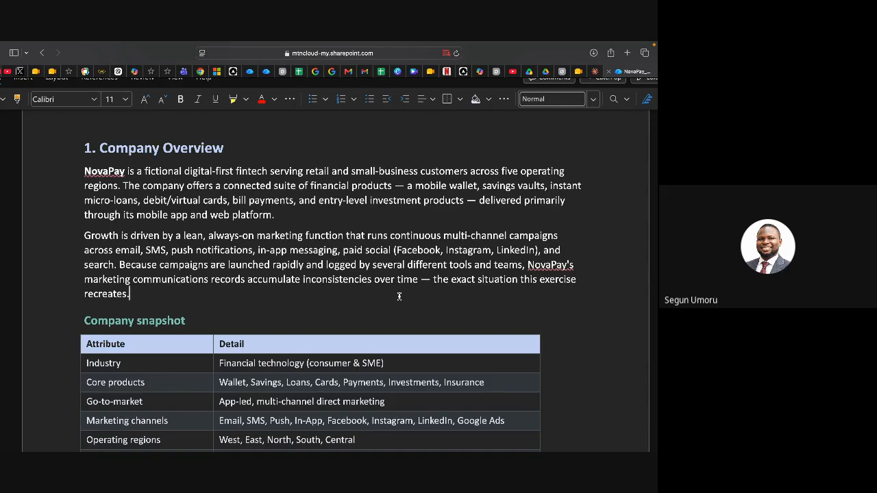
scroll(399, 296, "down", 3)
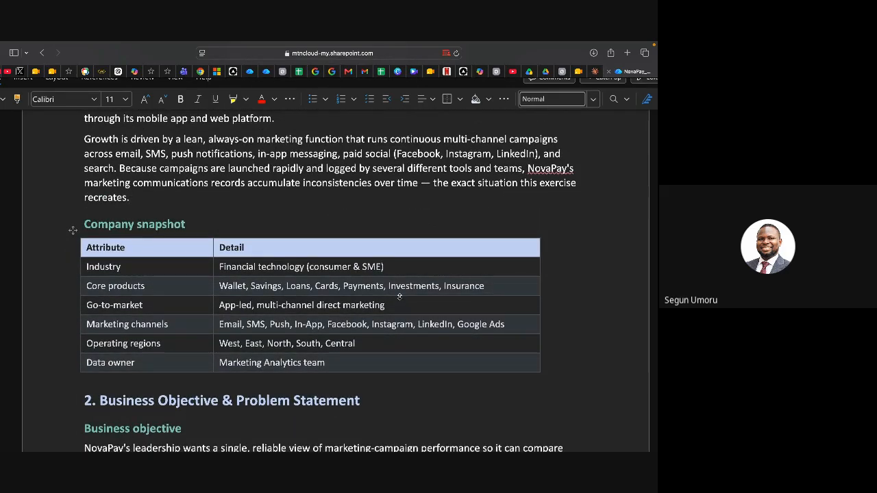
Read the Business objective and Problem statement in section 2 of the brief, including the problems listed for the raw file.
scroll(400, 296, "down", 1)
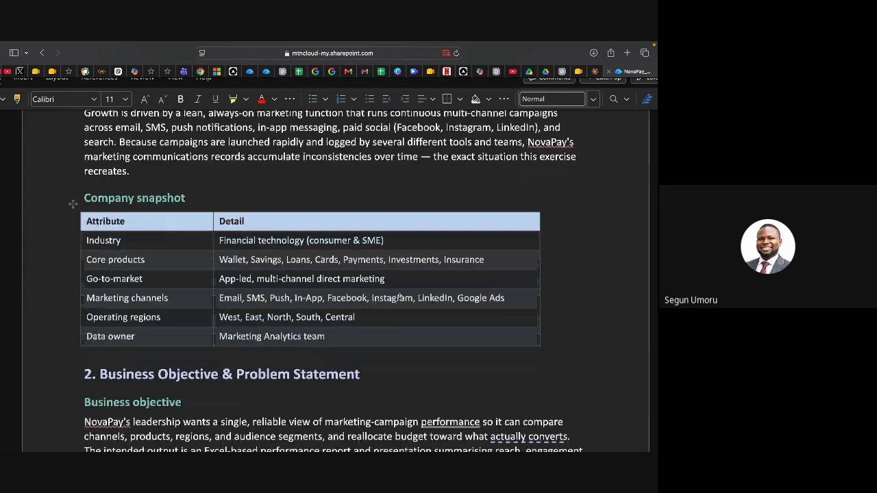
scroll(399, 296, "down", 3)
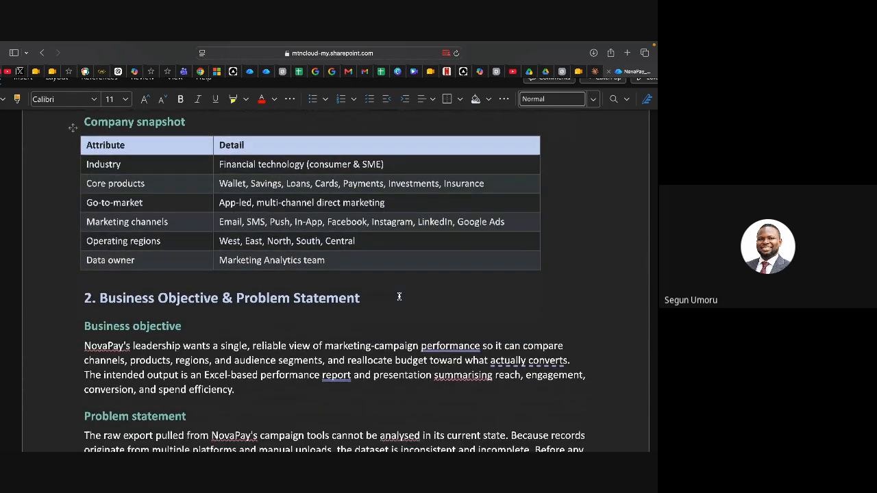
scroll(400, 296, "down", 2)
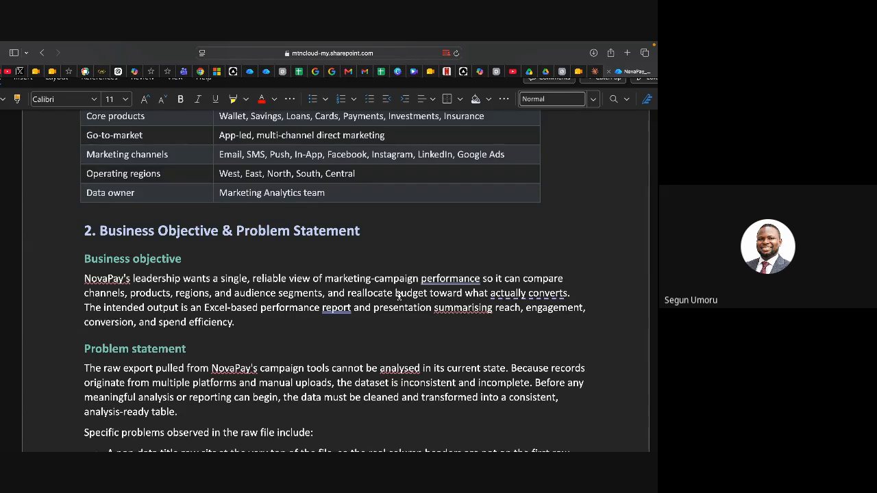
scroll(399, 296, "down", 2)
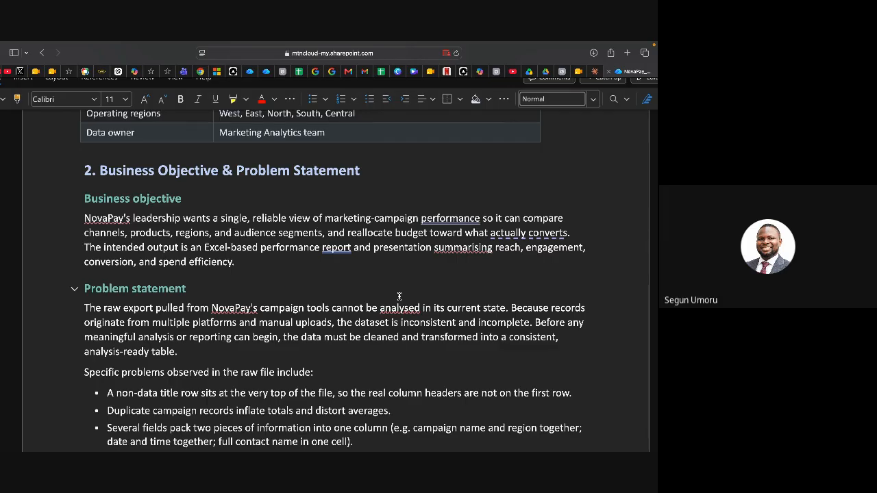
scroll(398, 296, "down", 3)
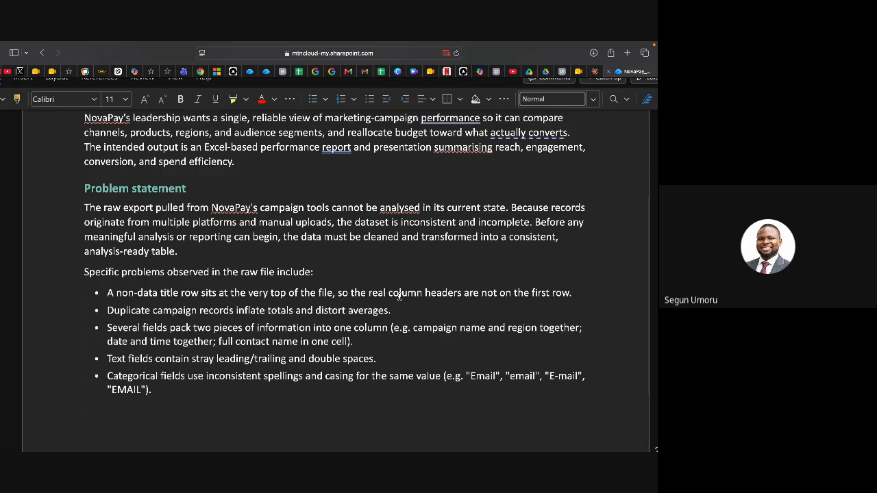
Read the Dataset Description section and the data dictionary table of intended columns, meanings and known issues.
scroll(398, 296, "down", 10)
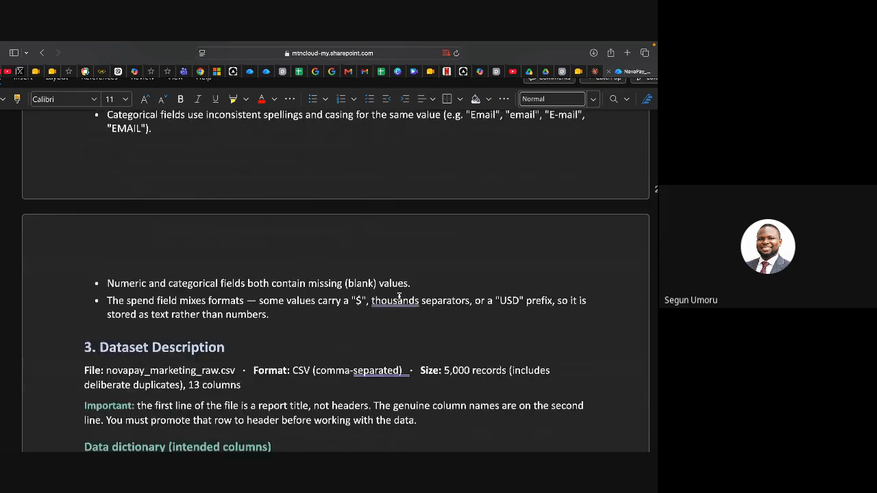
scroll(398, 295, "down", 3)
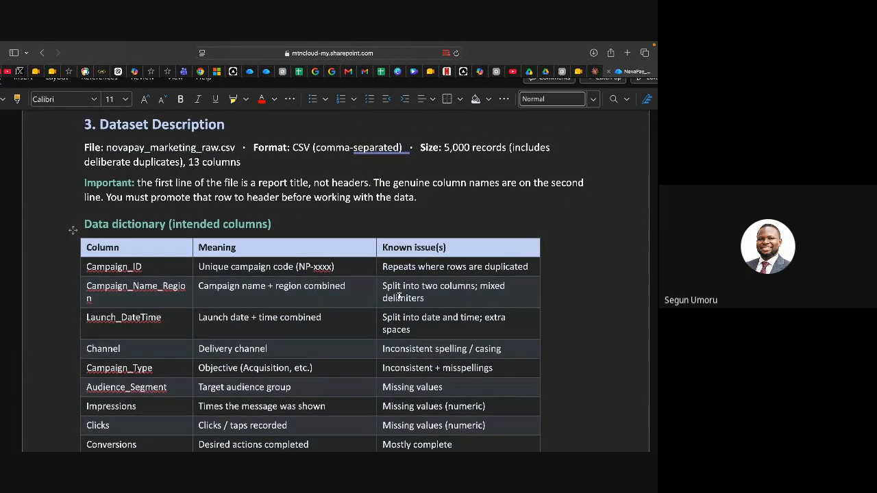
scroll(399, 296, "down", 2)
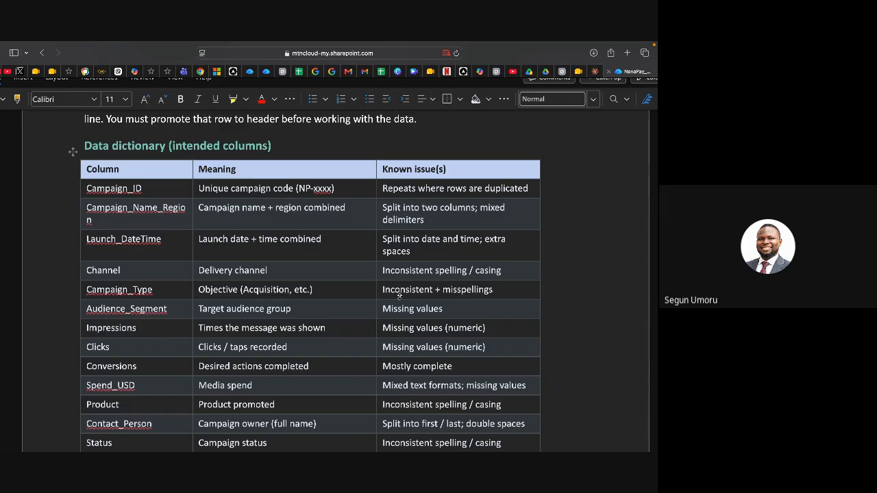
scroll(399, 296, "down", 2)
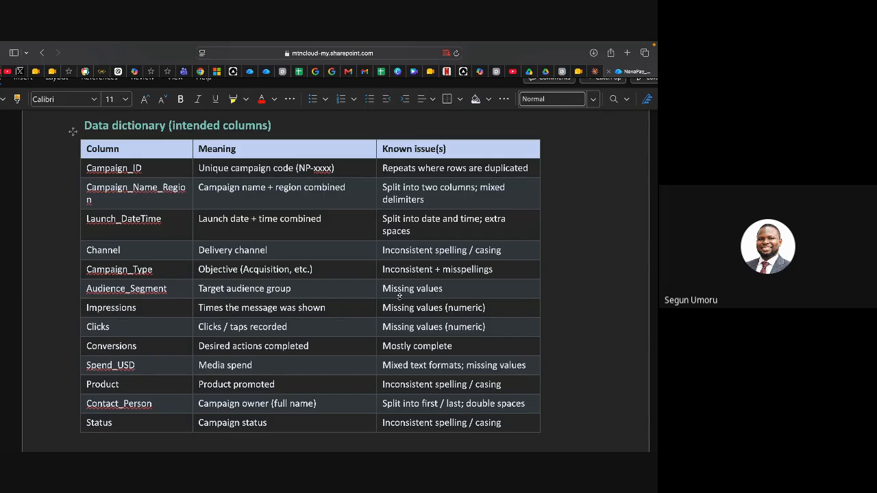
Read the seven tasks in the Required Cleaning & Transformation Tasks table.
scroll(399, 296, "down", 10)
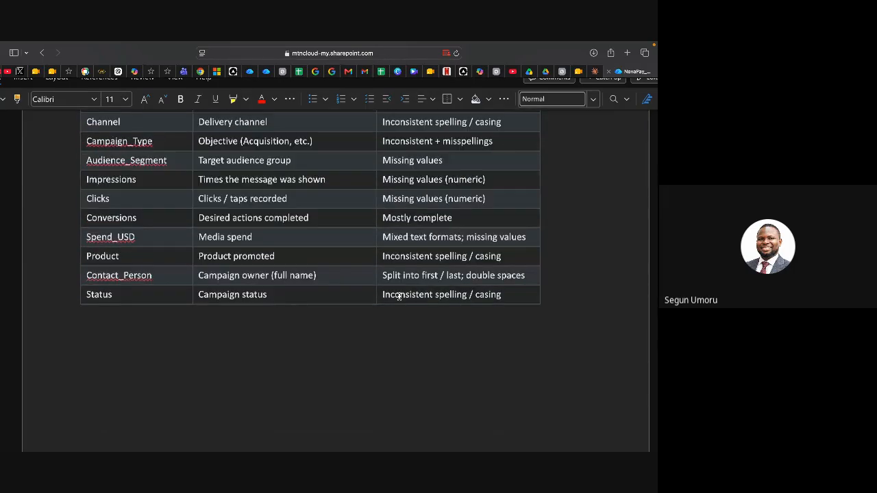
scroll(399, 299, "down", 5)
scroll(399, 298, "up", 3)
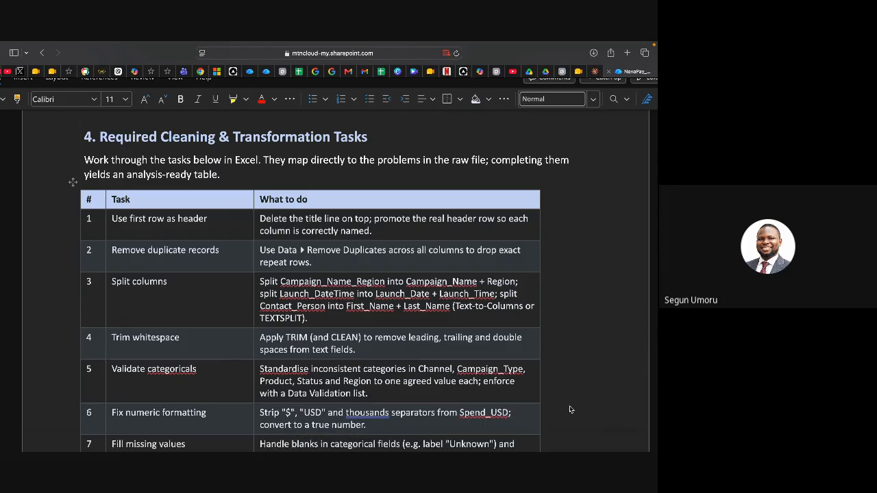
scroll(570, 409, "down", 1)
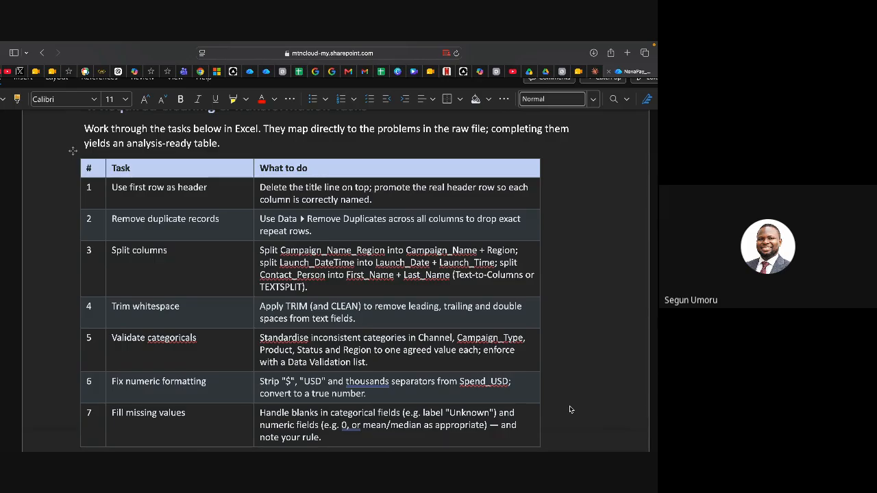
scroll(569, 409, "down", 2)
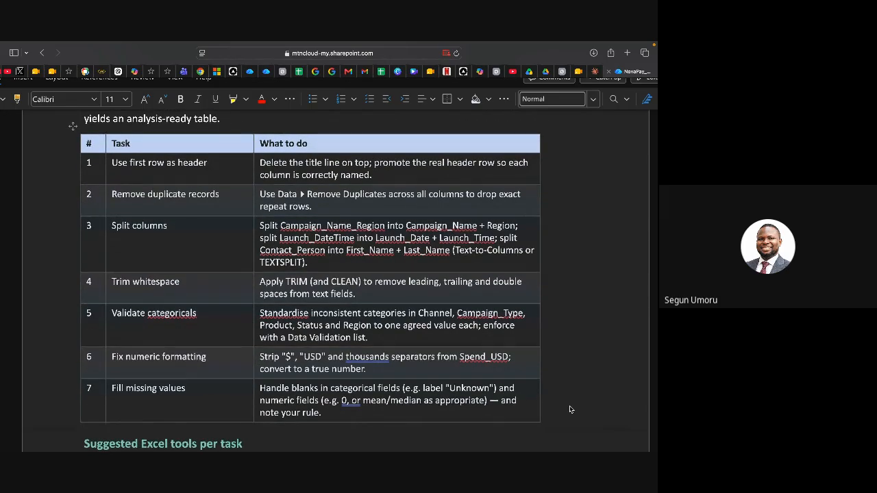
scroll(569, 409, "down", 2)
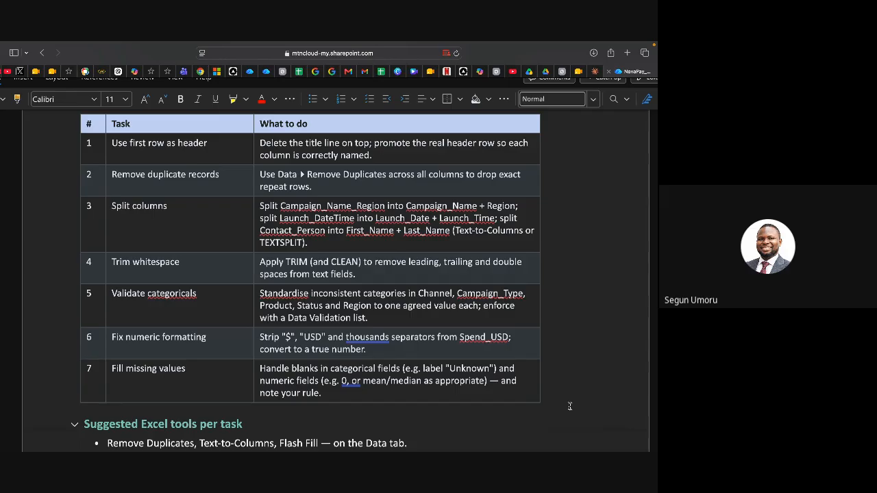
scroll(569, 406, "down", 2)
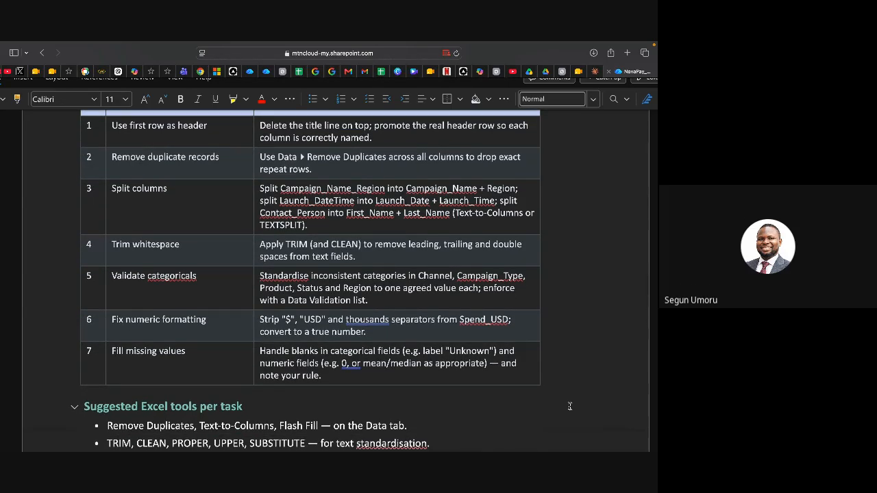
Read the suggested Excel tools per task and the Expected Deliverable & Learning Outcomes section through the end of the brief.
scroll(569, 407, "down", 3)
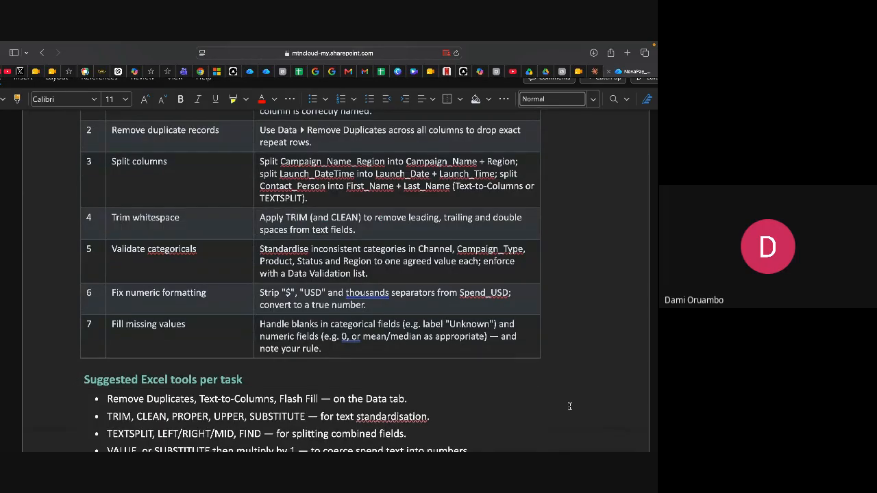
scroll(569, 407, "down", 6)
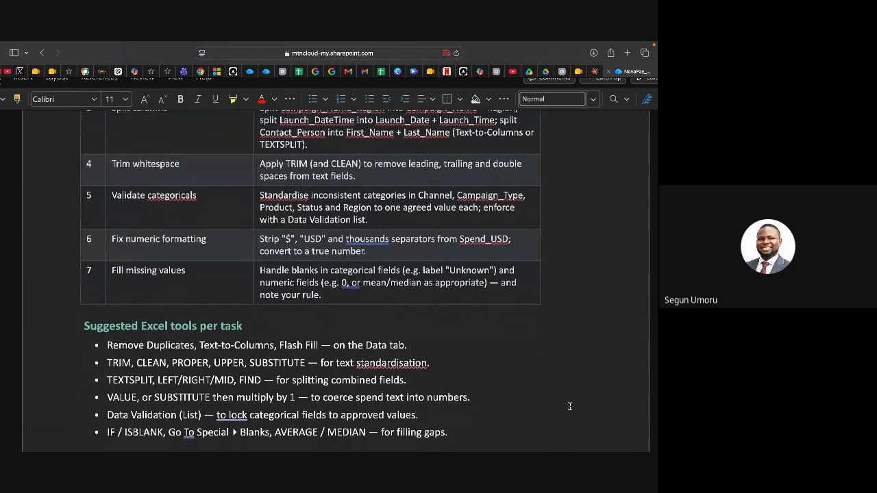
scroll(569, 406, "down", 5)
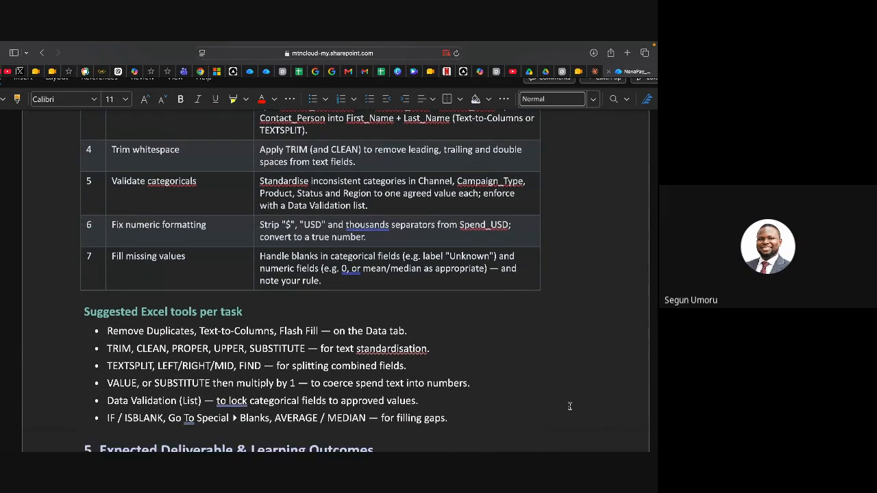
scroll(569, 406, "down", 3)
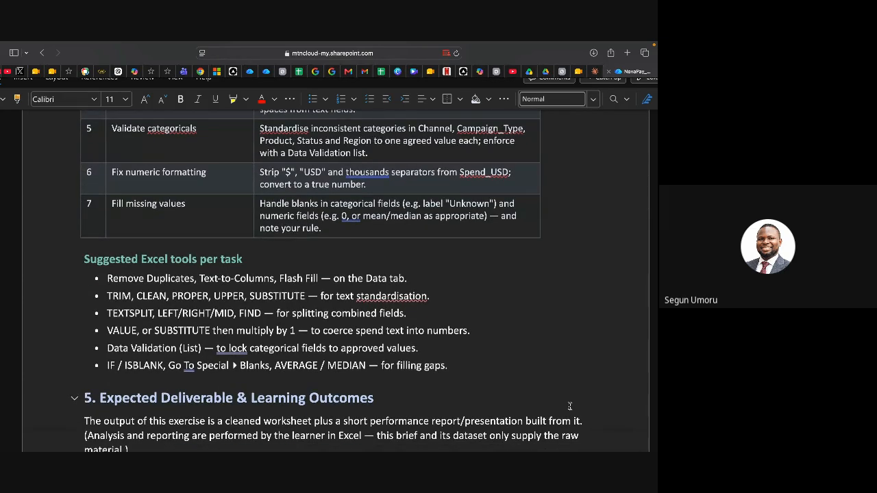
scroll(569, 406, "down", 20)
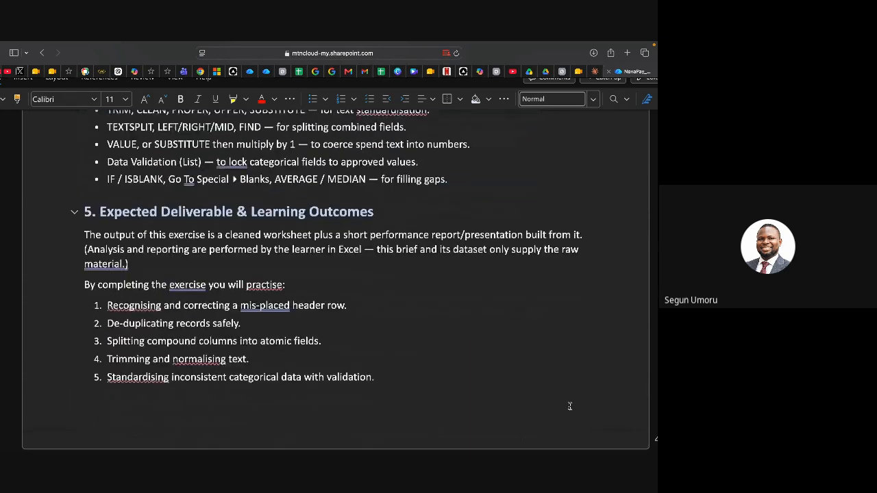
scroll(569, 409, "down", 20)
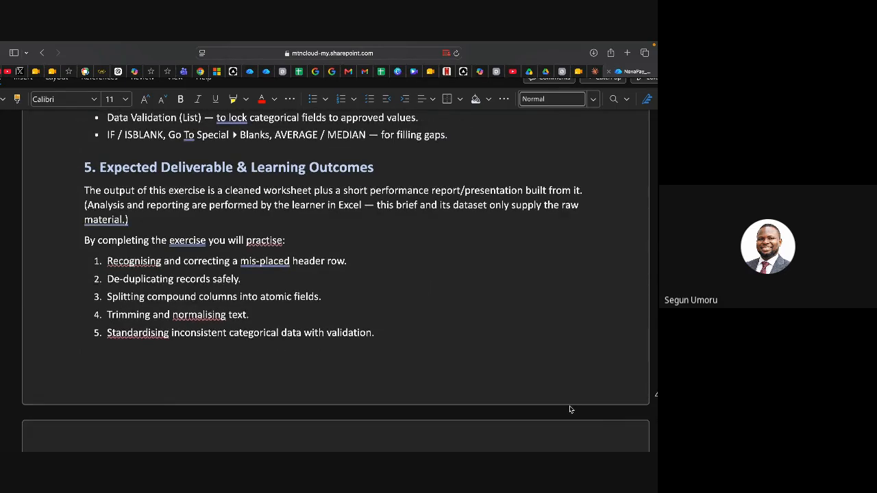
Switch to Excel's Power Query Editor, enlarge its window to full screen, and glance over the first rows of novapay_marketing_raw.
mouse_move(390, 450)
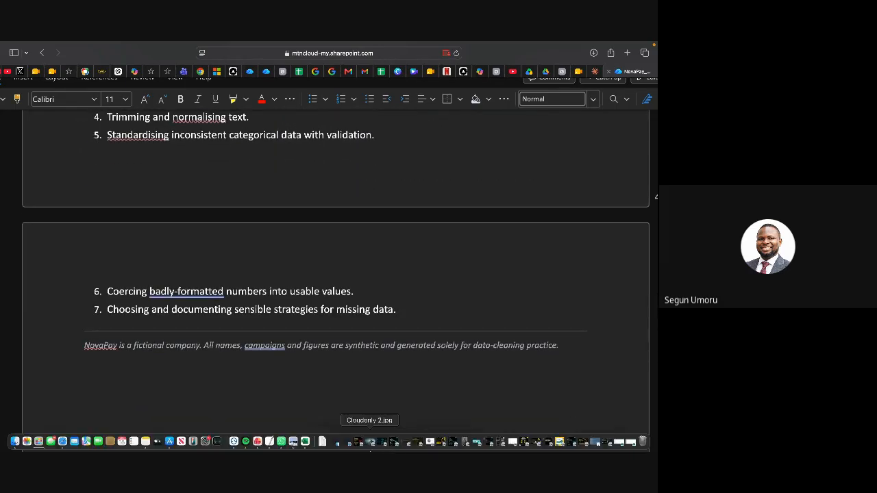
left_click(305, 443)
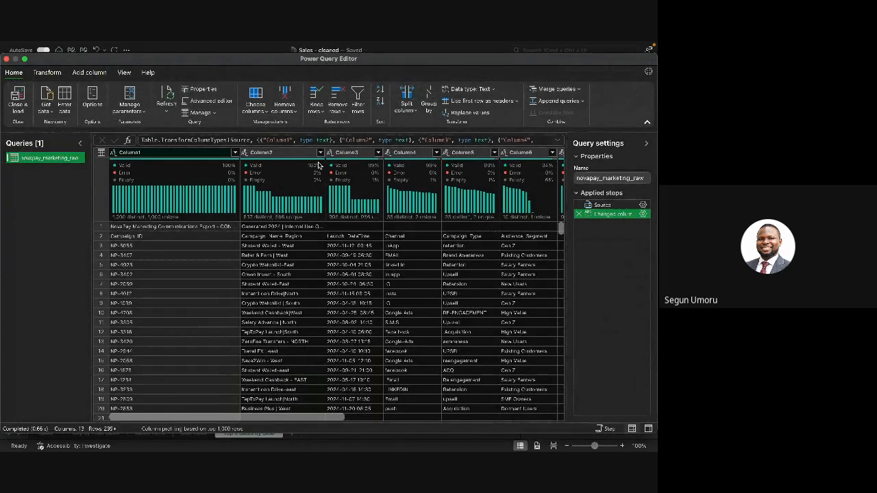
mouse_move(468, 447)
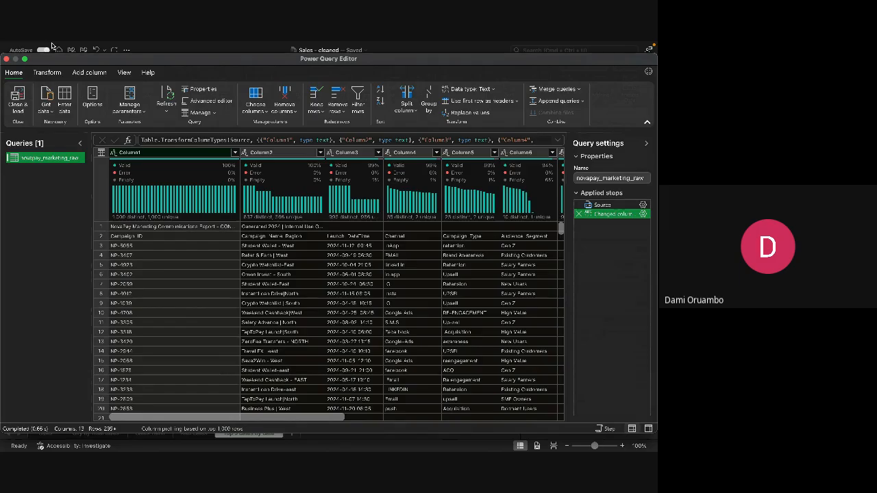
left_click(24, 61)
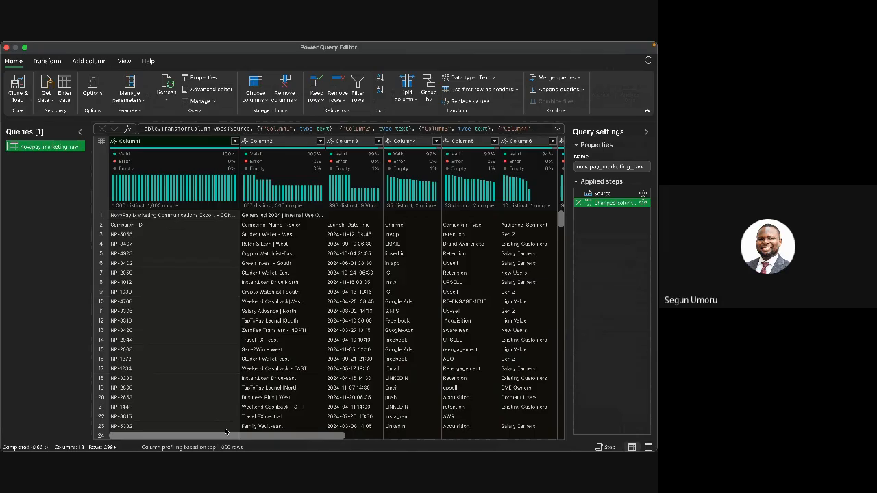
scroll(295, 365, "down", 2)
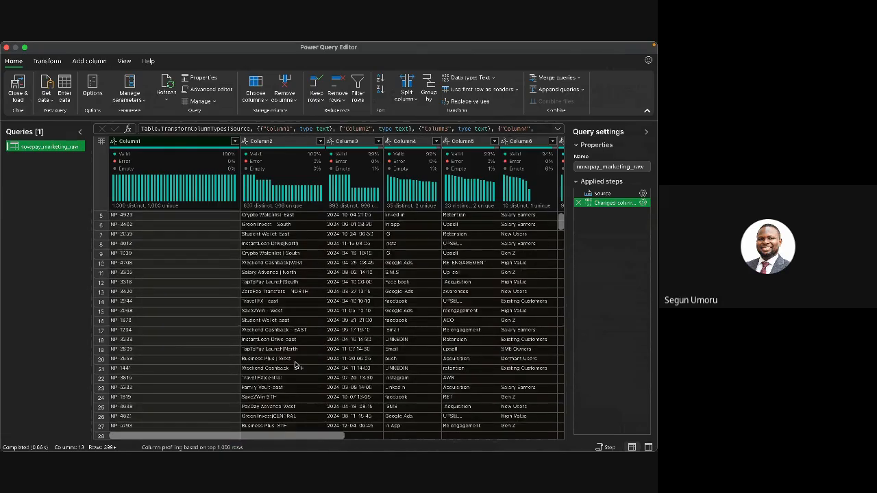
scroll(295, 366, "up", 2)
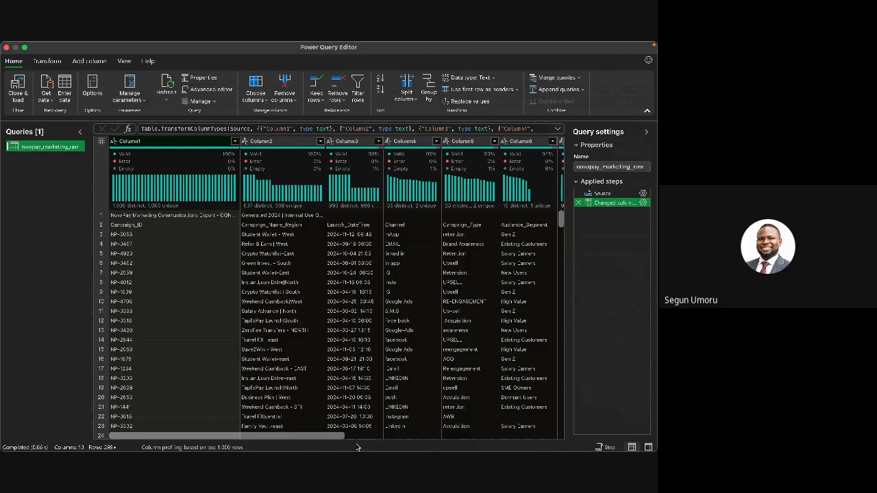
Base the column profiling on the entire data set instead of the top 1,000 rows.
key("F2")
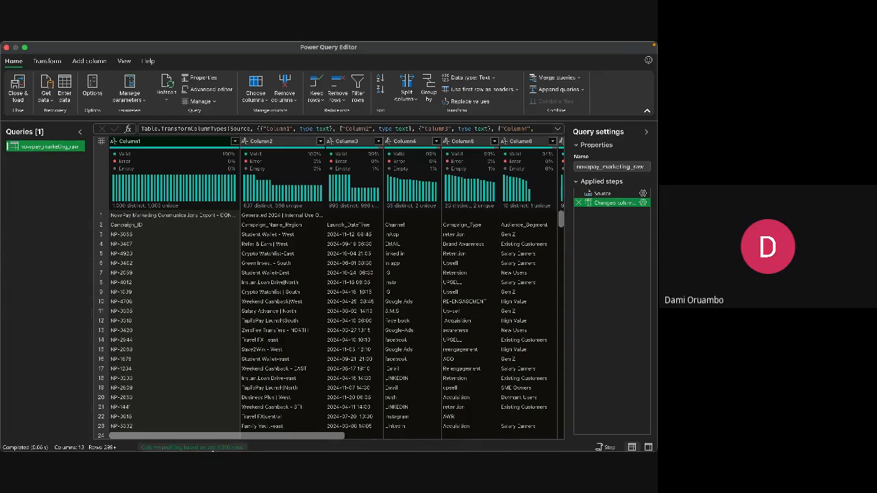
left_click(198, 447)
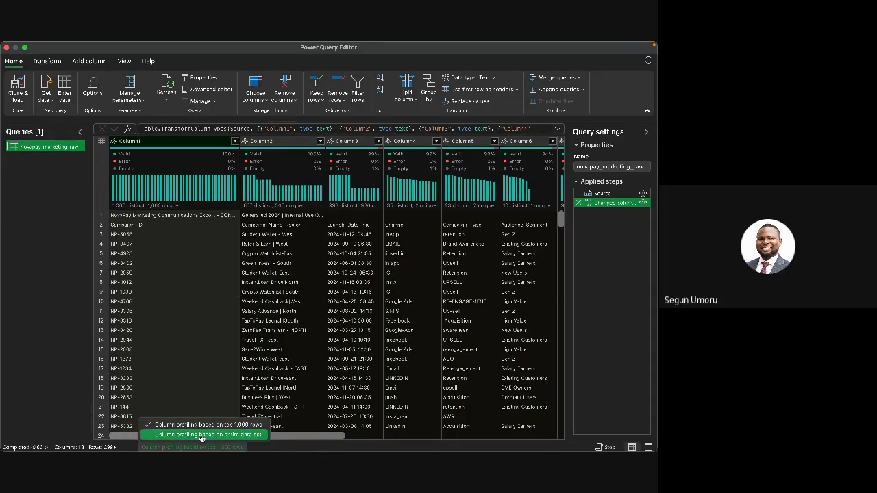
left_click(202, 434)
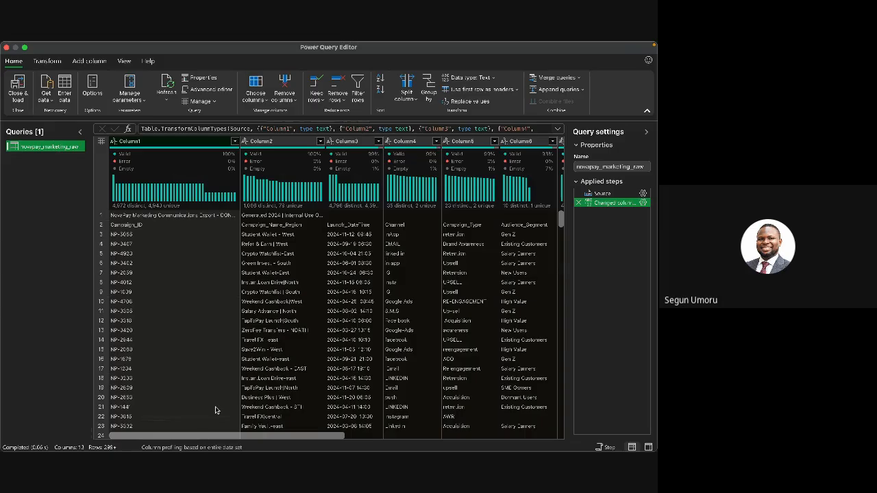
Browse several hundred rows of the novapay_marketing_raw preview and return to the first row.
scroll(215, 407, "down", 10)
scroll(215, 408, "down", 7)
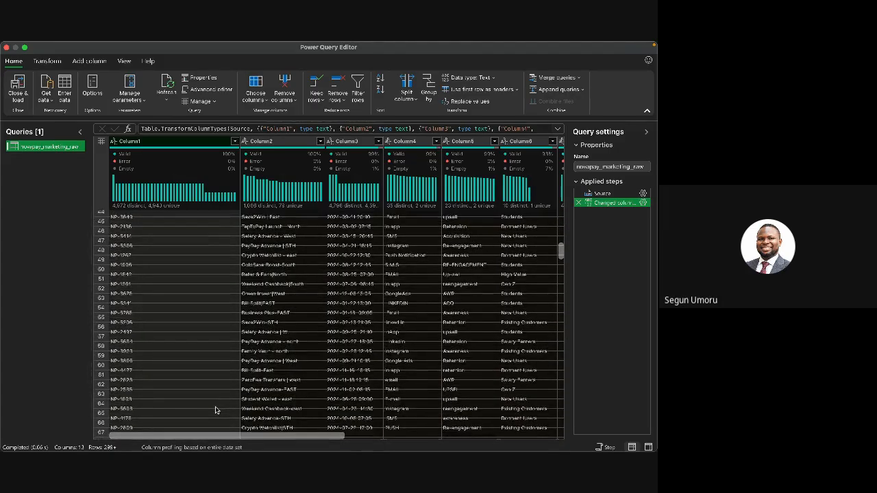
scroll(215, 410, "down", 3)
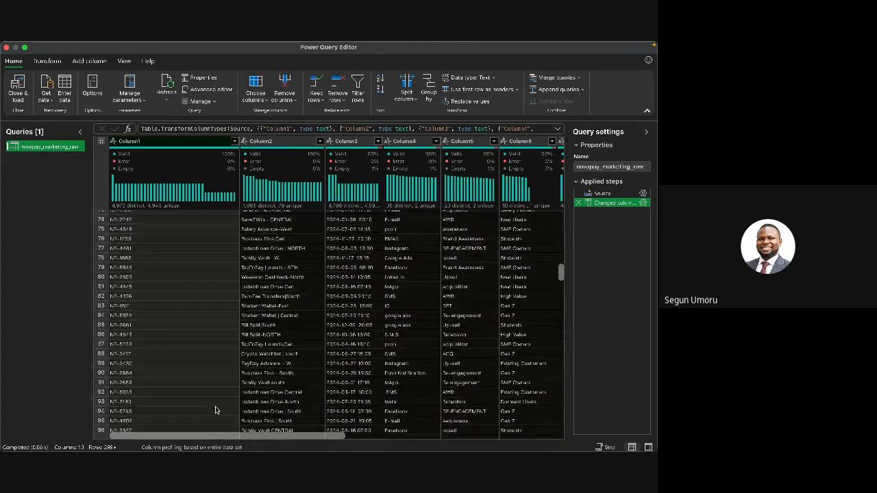
scroll(215, 409, "up", 5)
scroll(213, 377, "down", 20)
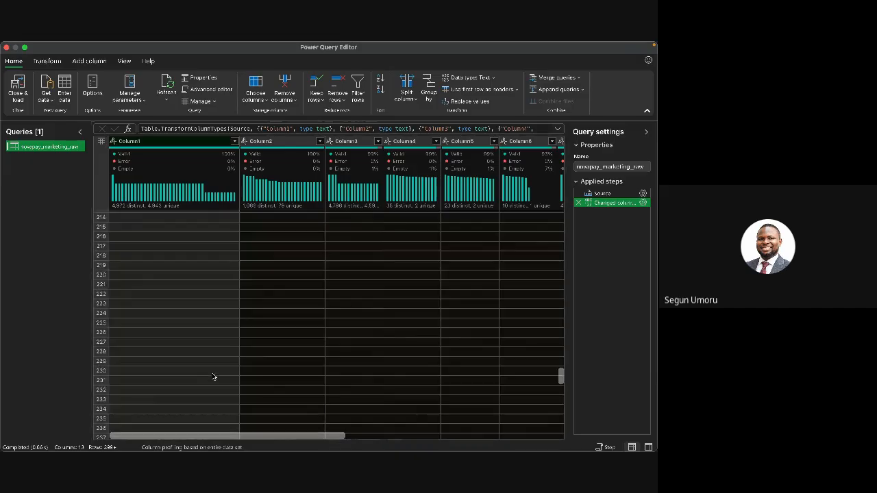
scroll(214, 377, "up", 20)
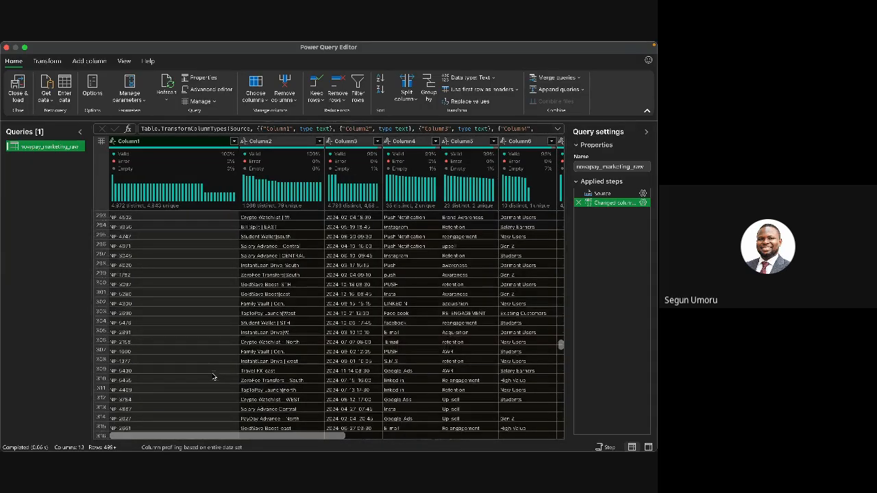
scroll(214, 377, "up", 20)
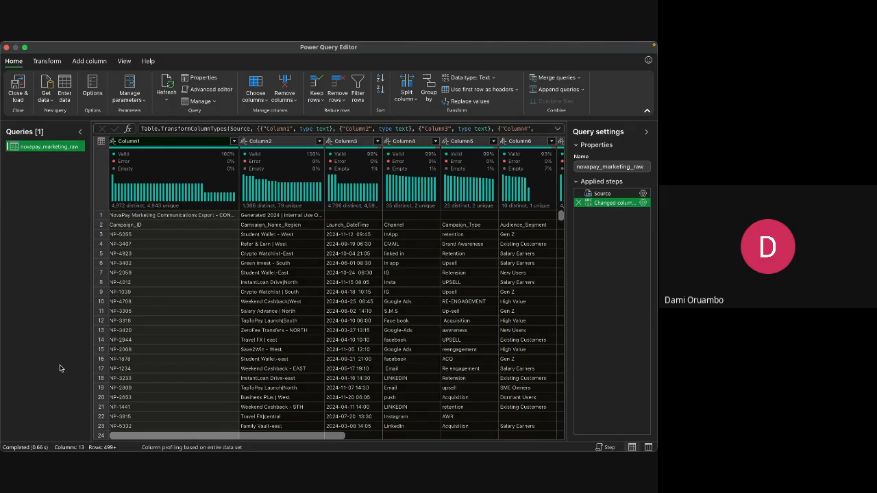
Promote the first row to headers twice, so the row with Campaign_ID and Campaign_Name_Region supplies the column names.
scroll(125, 373, "down", 1)
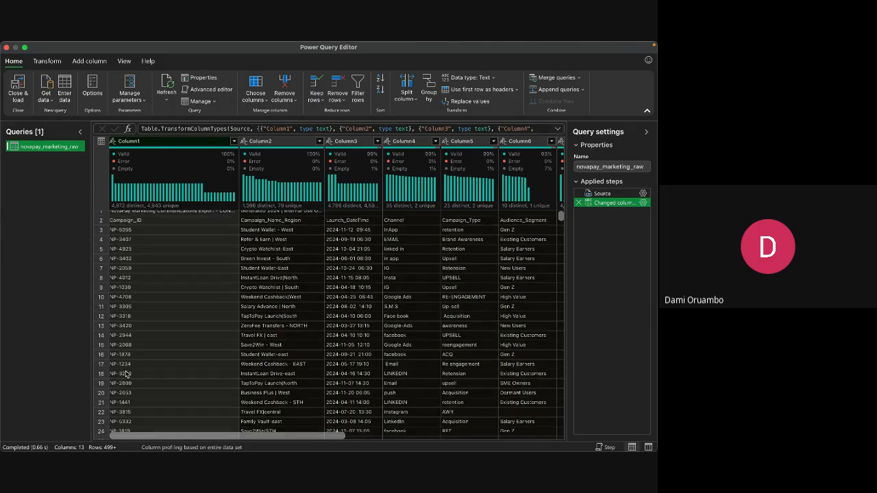
scroll(125, 373, "down", 1)
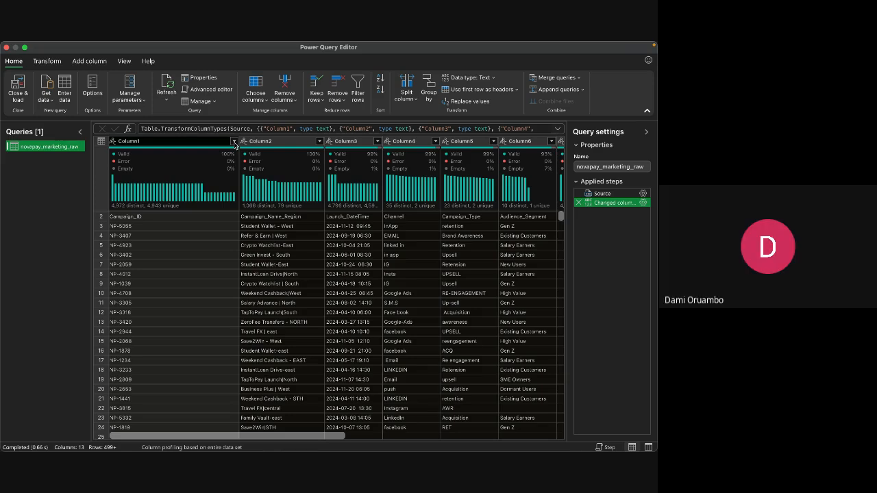
left_click(484, 90)
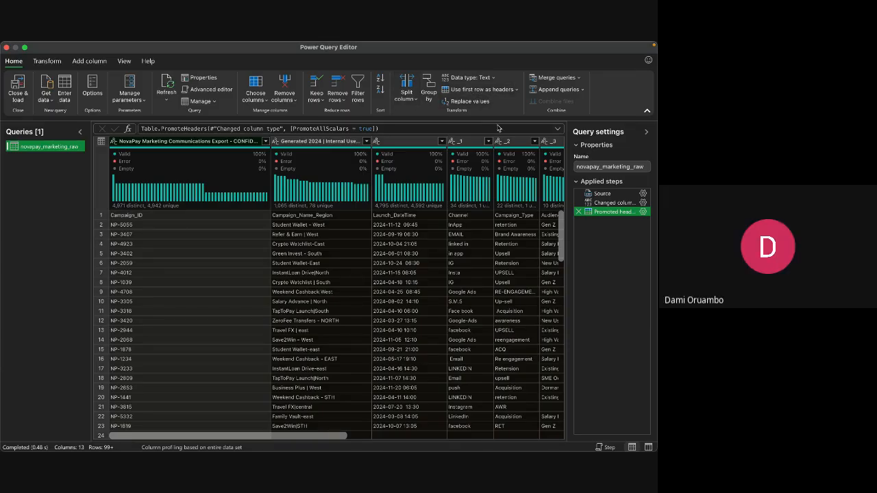
left_click(497, 90)
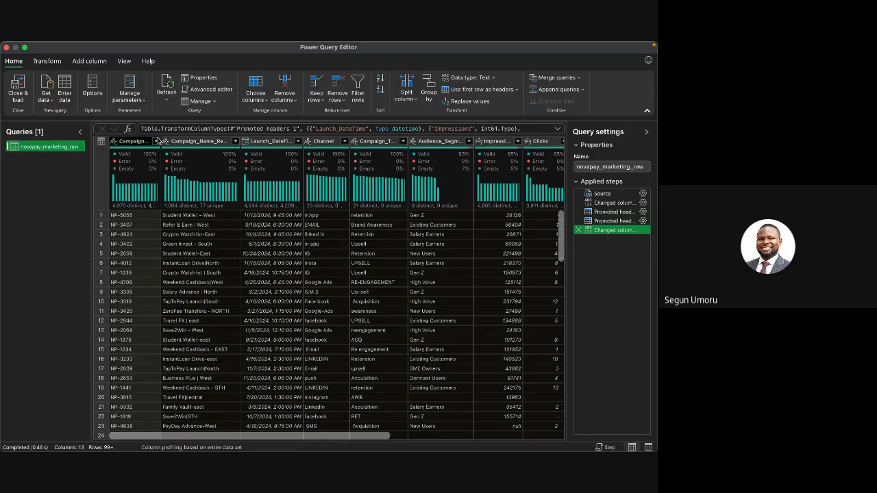
Widen the Campaign_ID, Campaign_Name_Region, Launch_DateTime and Campaign_Type columns so their full headers fit.
left_click_drag(159, 140, 176, 139)
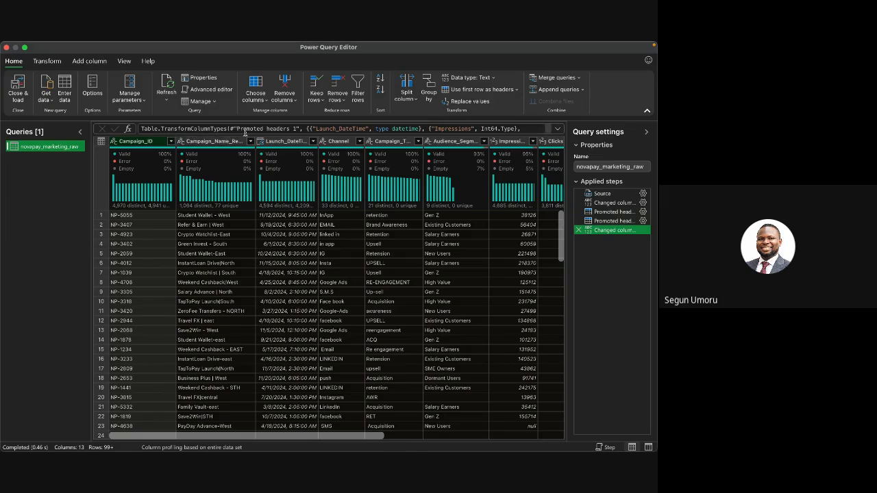
left_click_drag(254, 140, 265, 140)
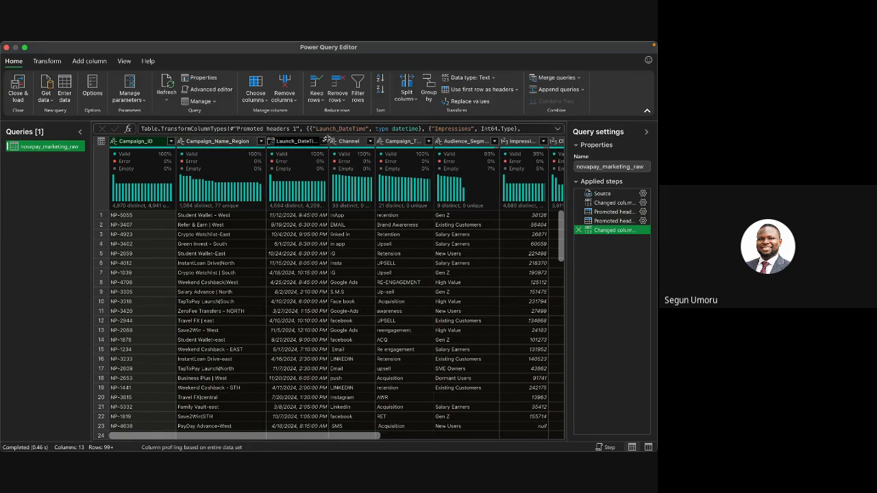
left_click_drag(328, 141, 340, 141)
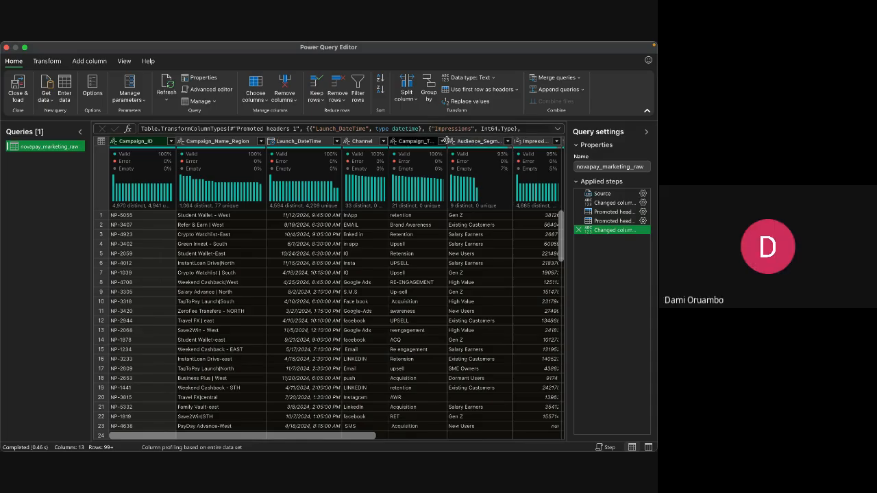
left_click_drag(446, 141, 453, 140)
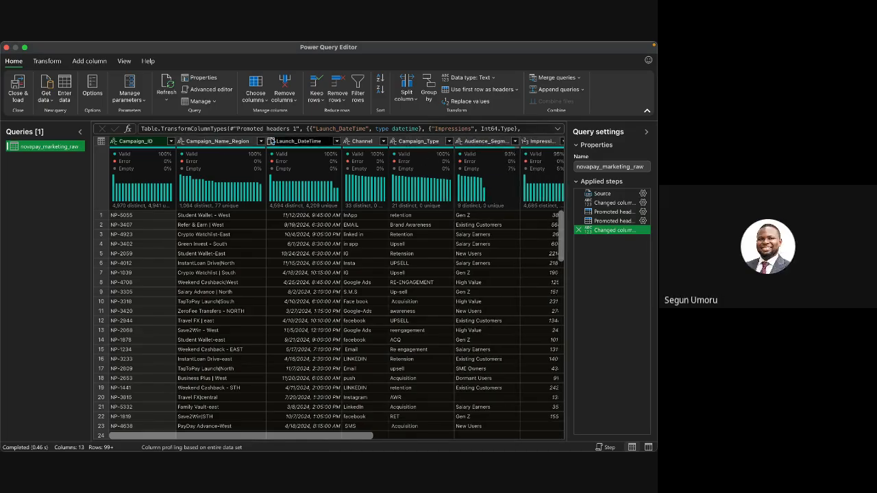
left_click_drag(267, 140, 264, 140)
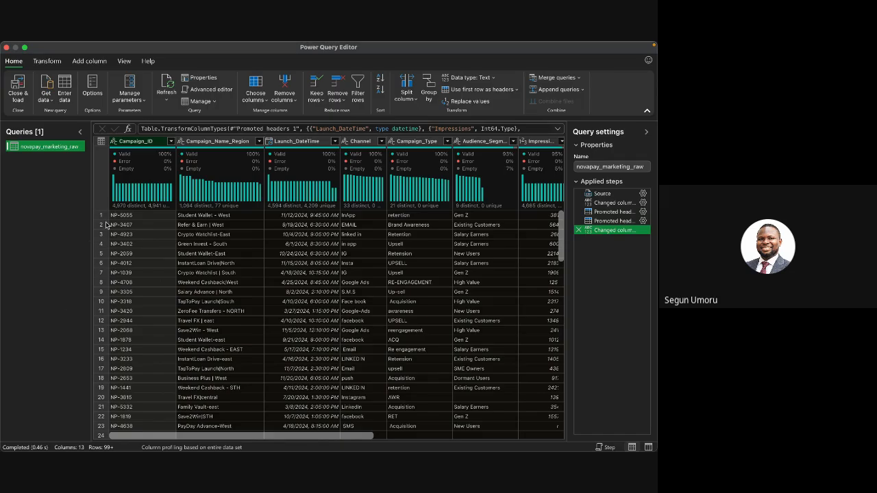
Look through the list of Campaign_ID filter values from start to end, and leave the column unfiltered.
left_click(171, 142)
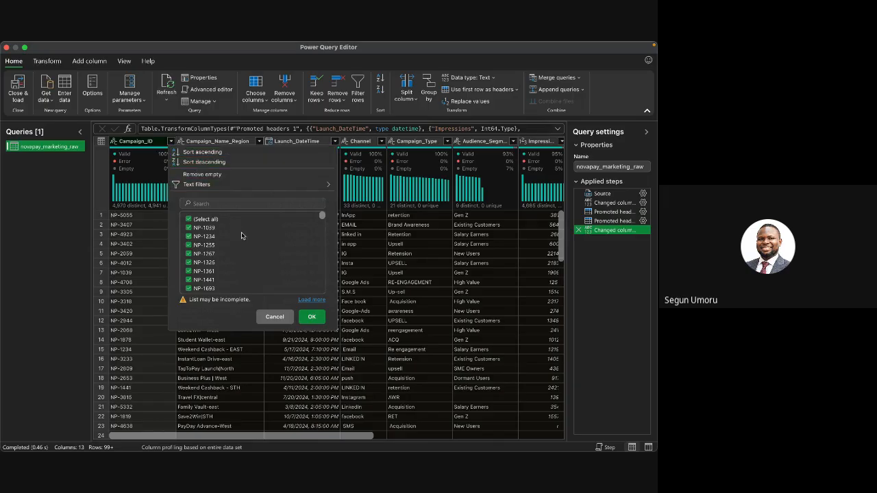
scroll(241, 236, "down", 1)
scroll(241, 236, "down", 5)
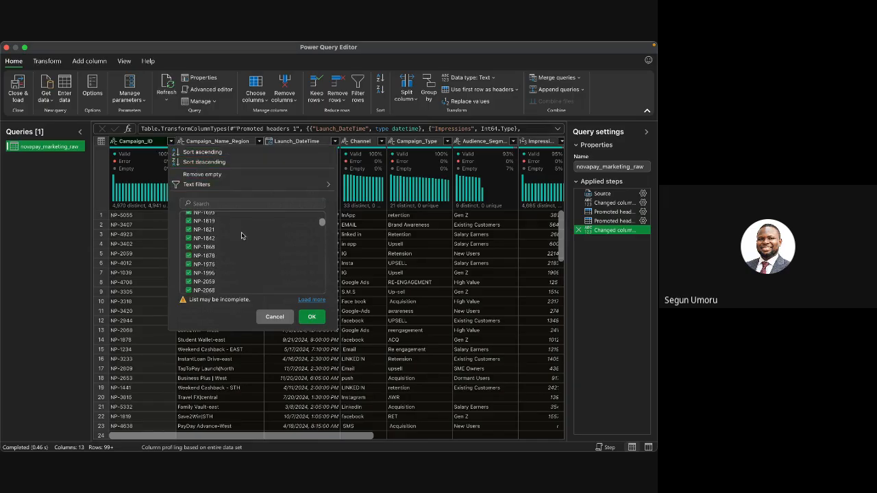
scroll(241, 235, "down", 5)
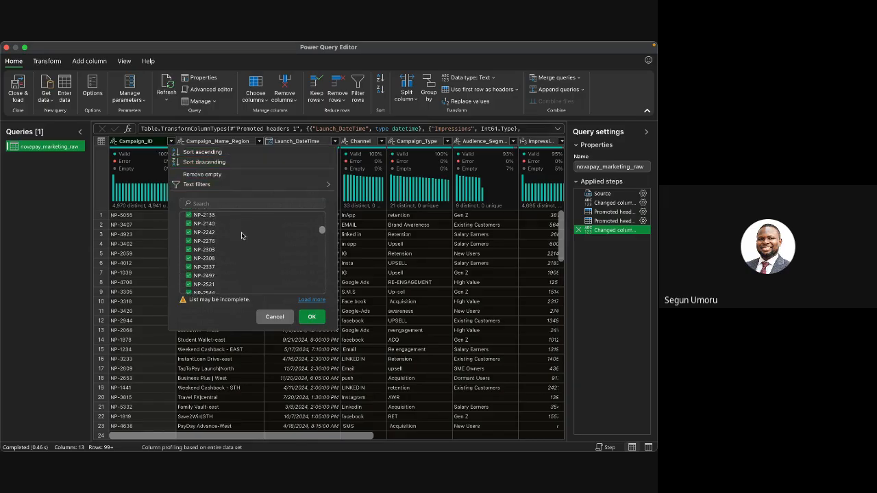
scroll(241, 236, "down", 1)
scroll(241, 236, "up", 10)
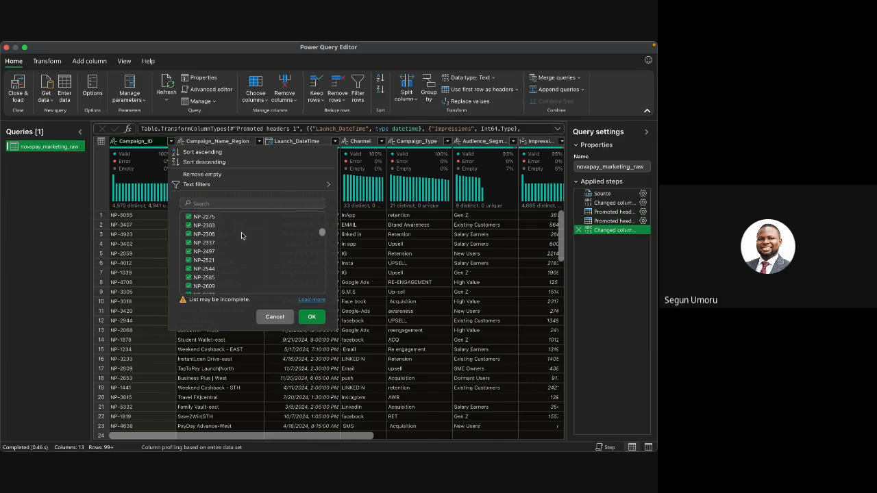
scroll(241, 235, "down", 10)
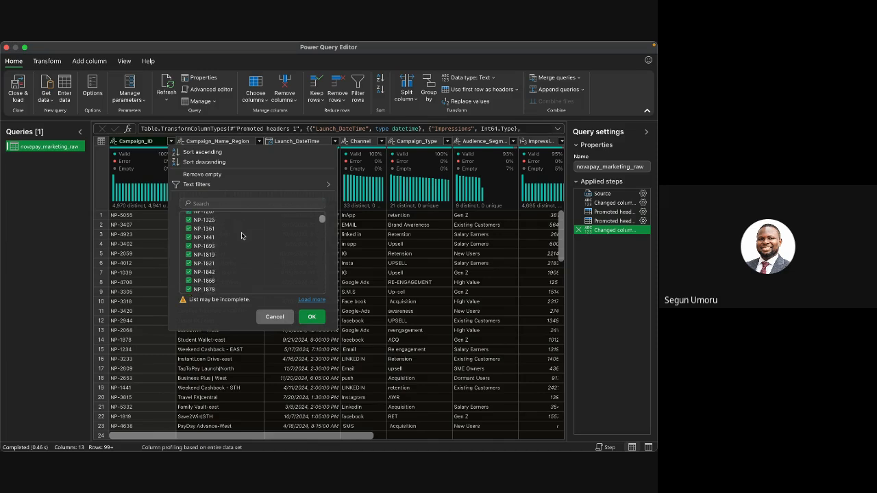
scroll(241, 235, "down", 6)
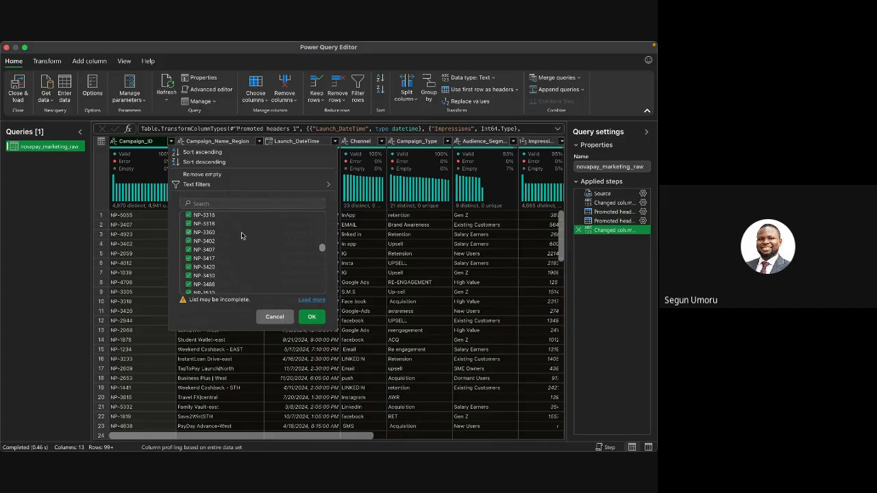
scroll(241, 236, "down", 6)
scroll(241, 236, "down", 1)
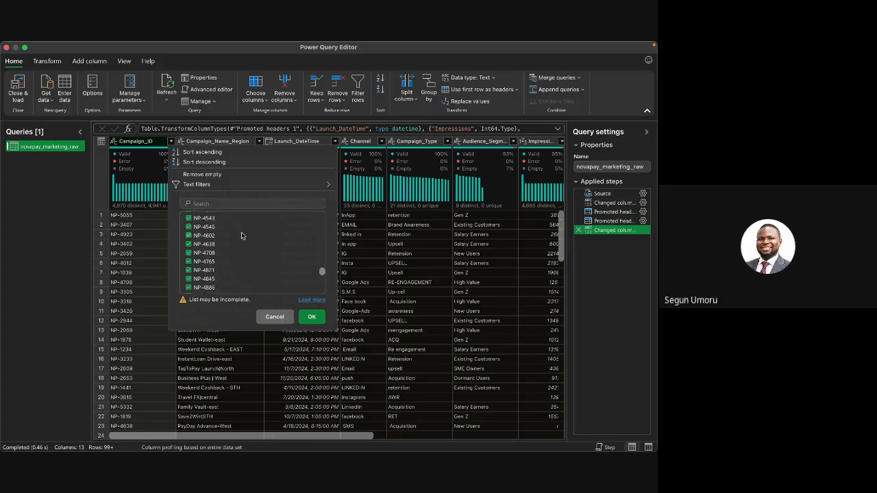
scroll(241, 235, "up", 15)
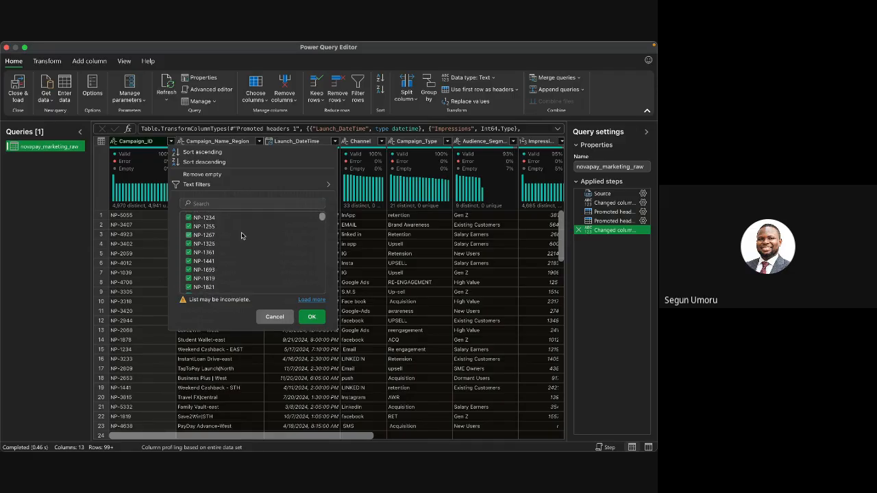
scroll(242, 236, "down", 8)
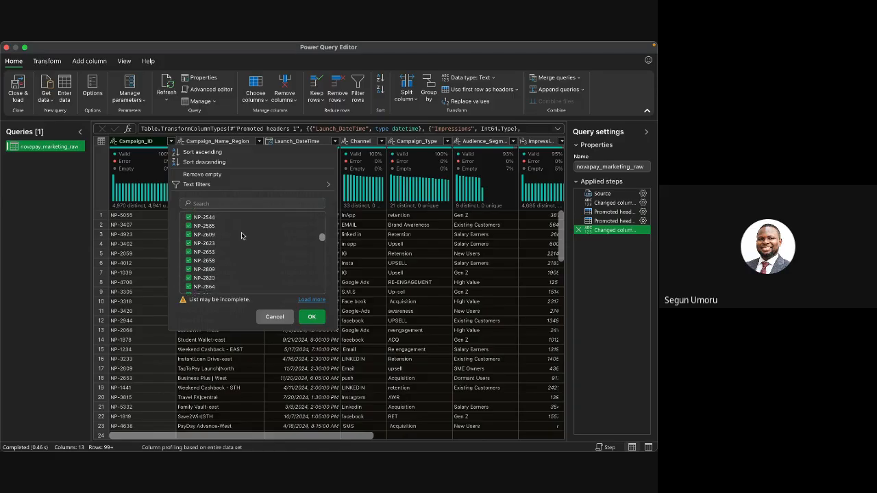
scroll(241, 236, "down", 8)
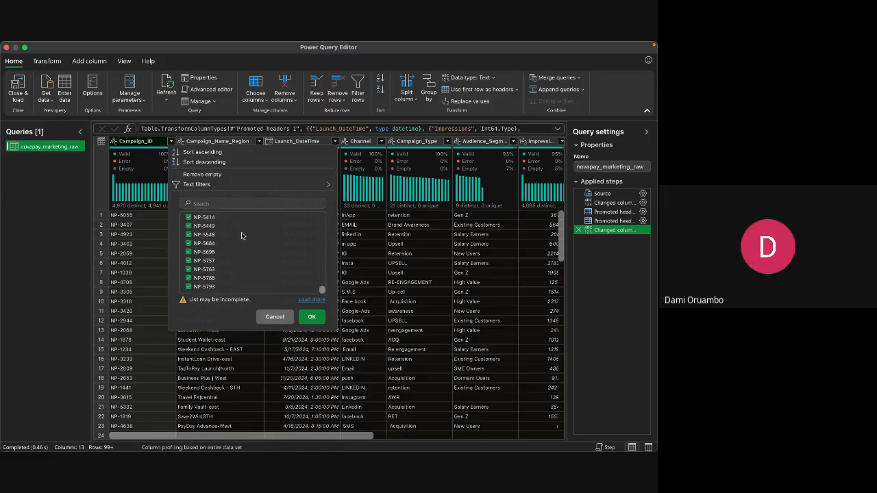
scroll(241, 235, "up", 20)
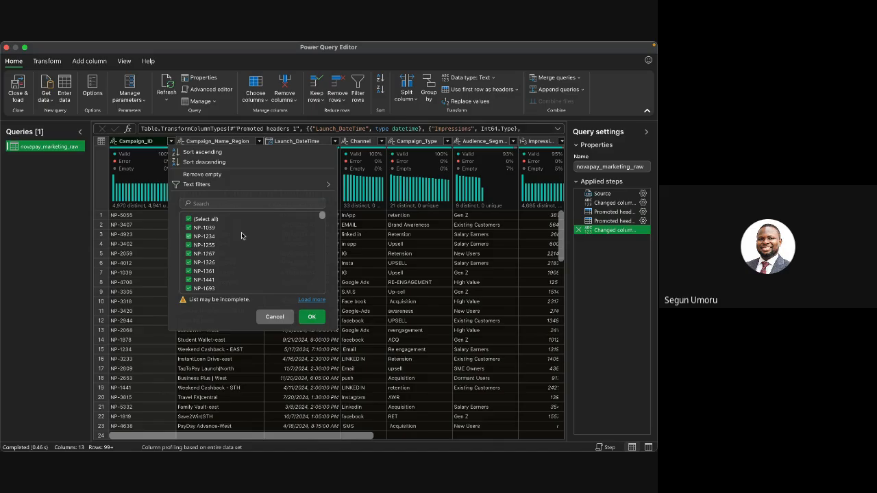
left_click(276, 319)
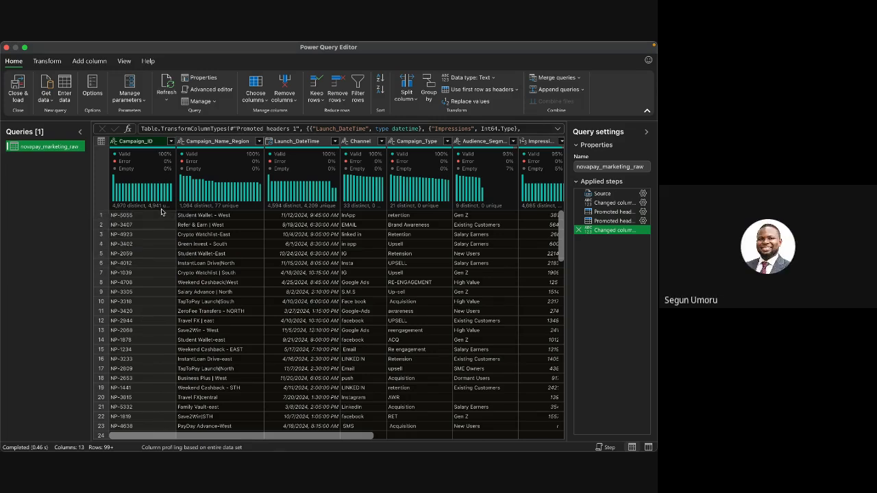
Examine the Campaign_ID column profile, checking its distinct and unique counts and the value distribution for repeated IDs.
mouse_move(151, 208)
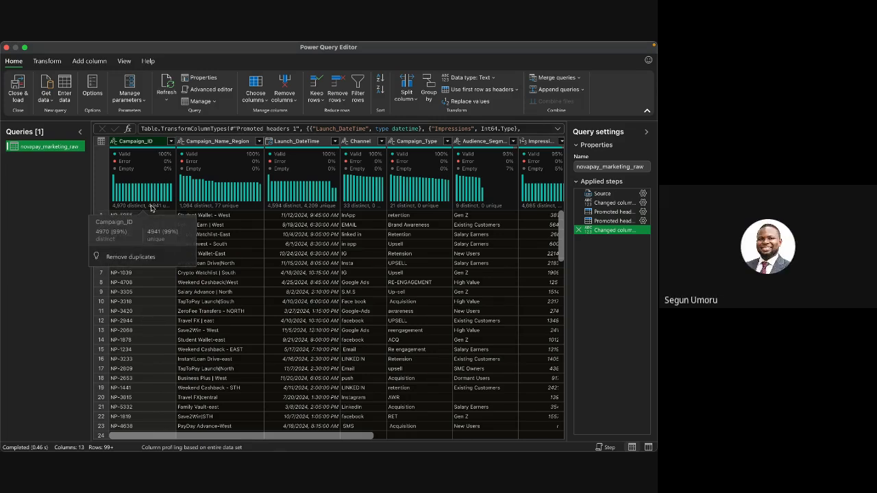
left_click(151, 207)
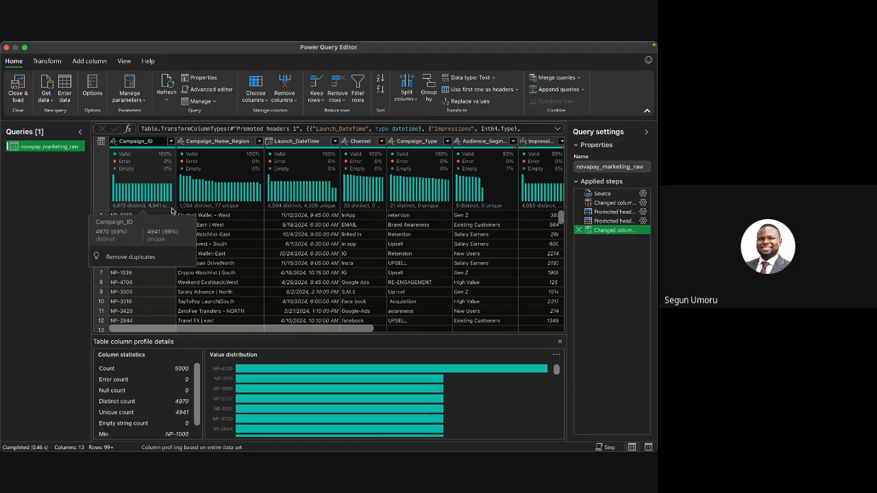
left_click(559, 342)
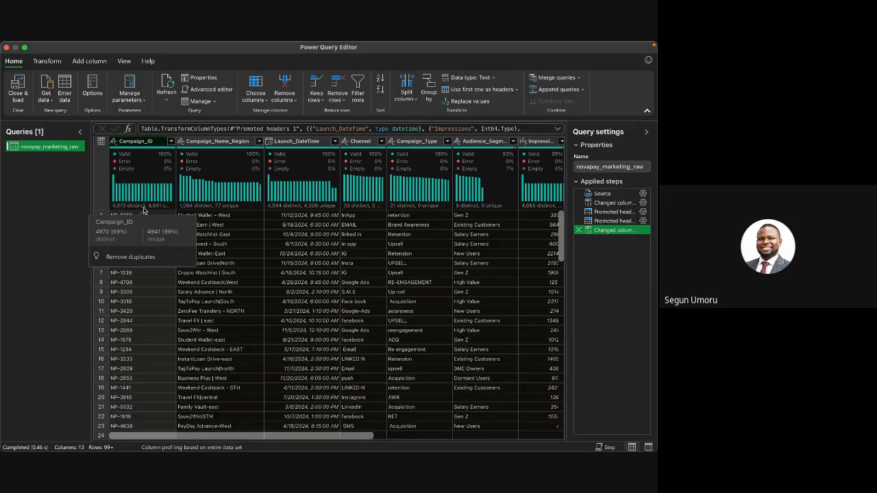
left_click(143, 209)
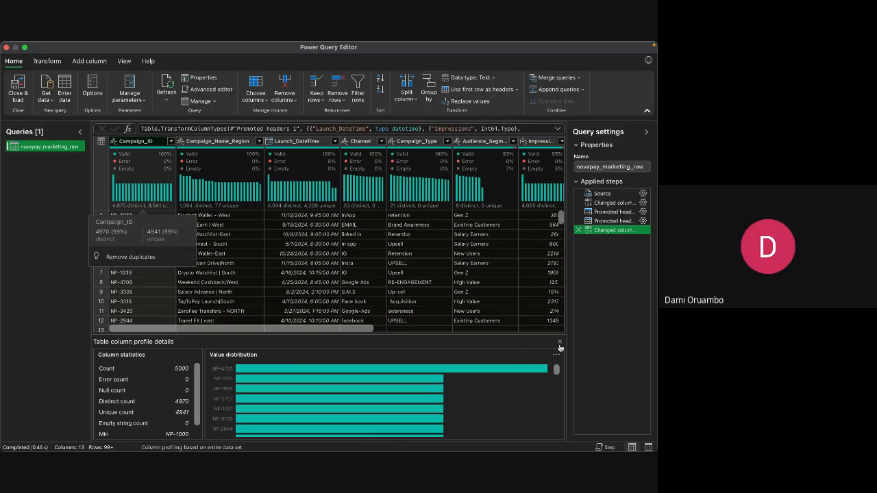
left_click(559, 343)
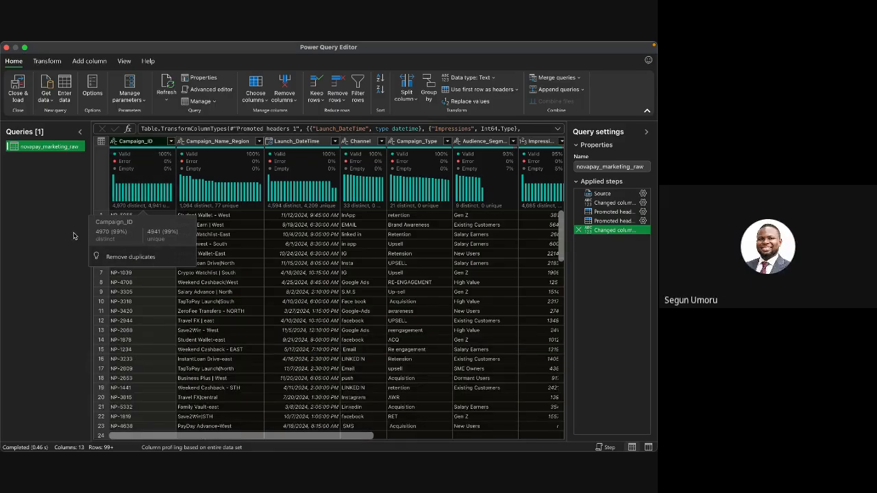
left_click(143, 211)
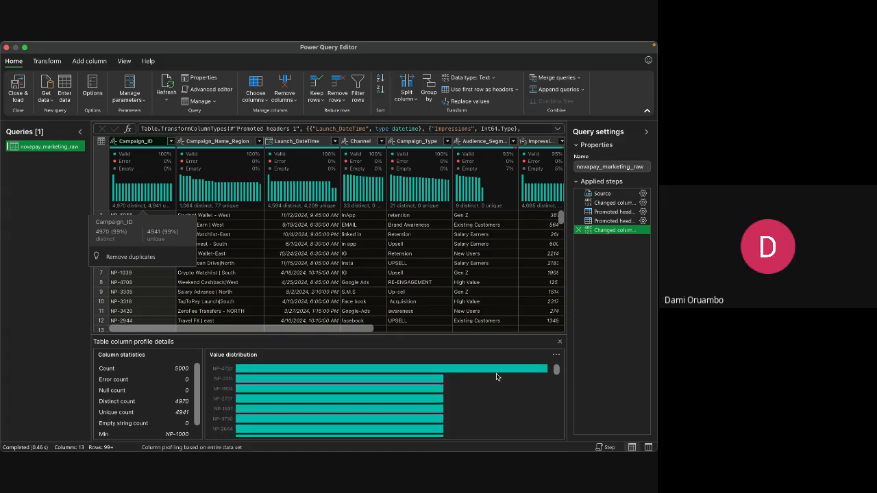
mouse_move(429, 398)
scroll(429, 398, "down", 2)
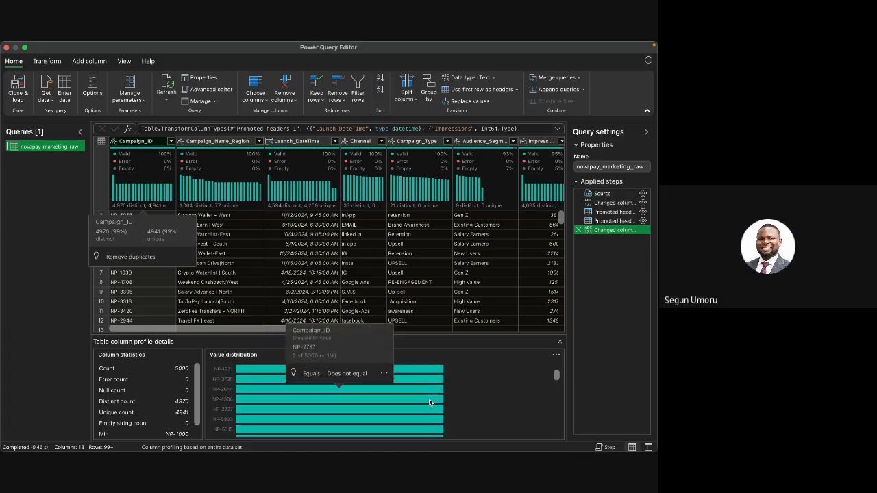
scroll(428, 402, "up", 2)
mouse_move(431, 370)
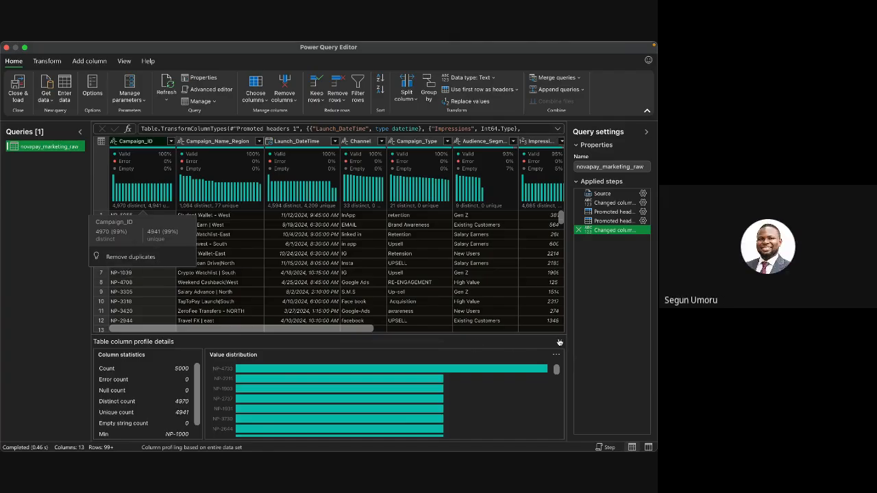
Remove the duplicate rows based on the Campaign_ID column.
left_click(129, 263)
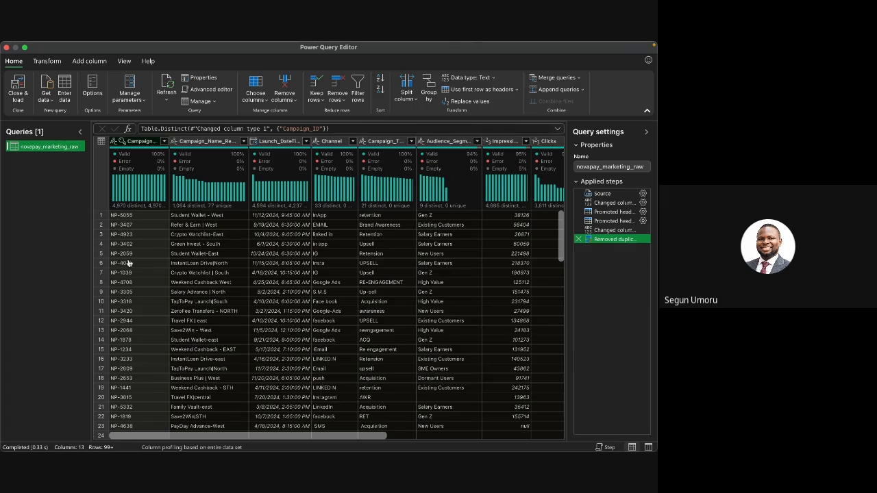
mouse_move(149, 208)
Widen the Campaign_Name_Region column and look through its rows for inconsistent separators and region spellings.
mouse_move(209, 167)
left_click_drag(250, 142, 267, 141)
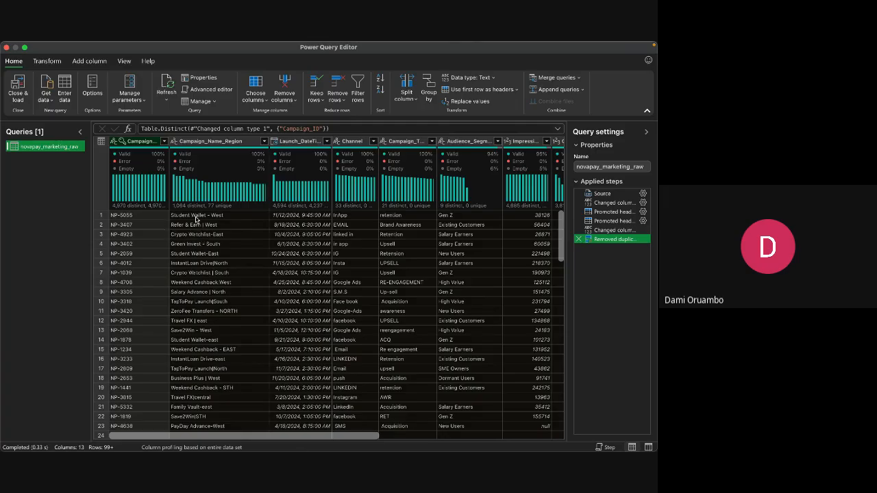
scroll(210, 267, "down", 2)
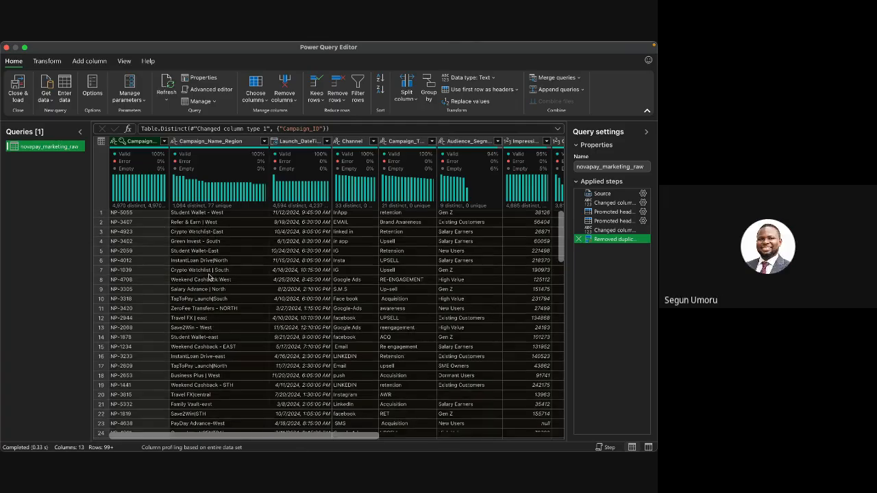
scroll(210, 277, "down", 2)
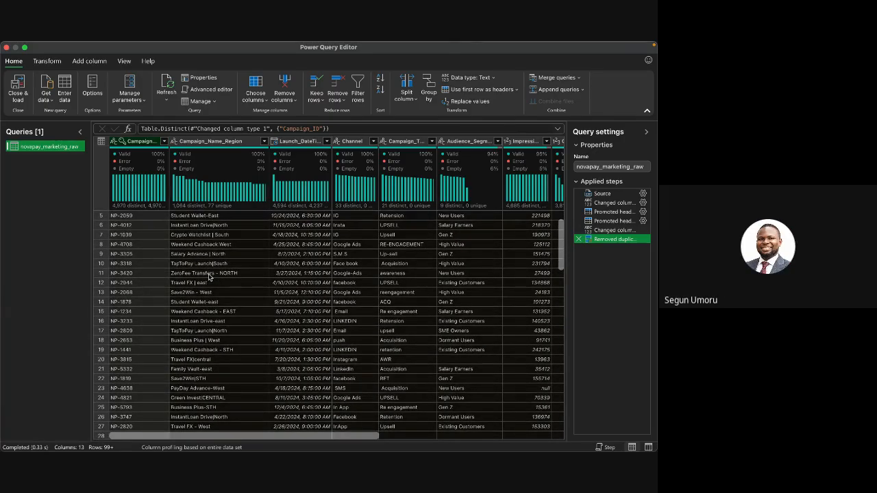
scroll(211, 276, "up", 4)
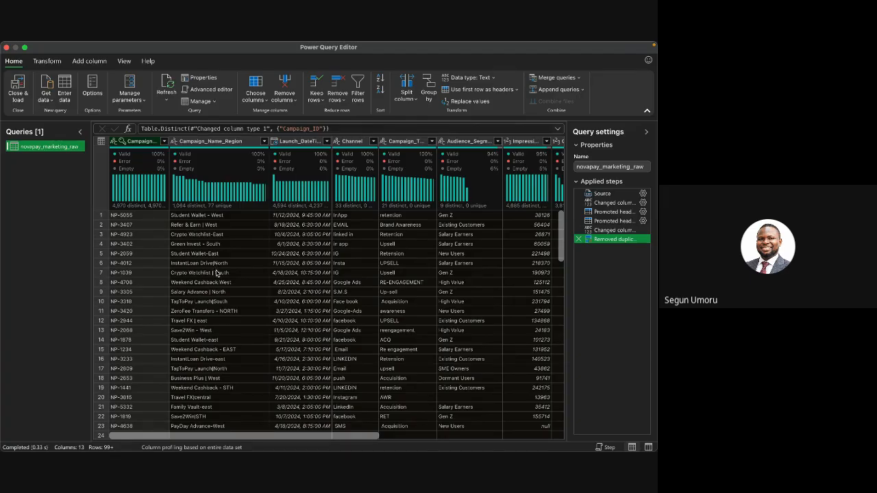
scroll(216, 273, "down", 4)
scroll(217, 273, "down", 9)
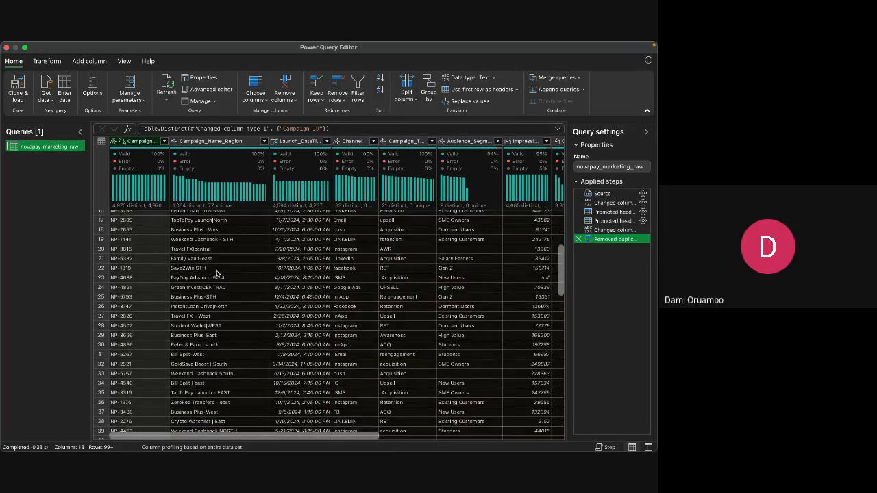
scroll(216, 272, "down", 6)
scroll(216, 273, "down", 2)
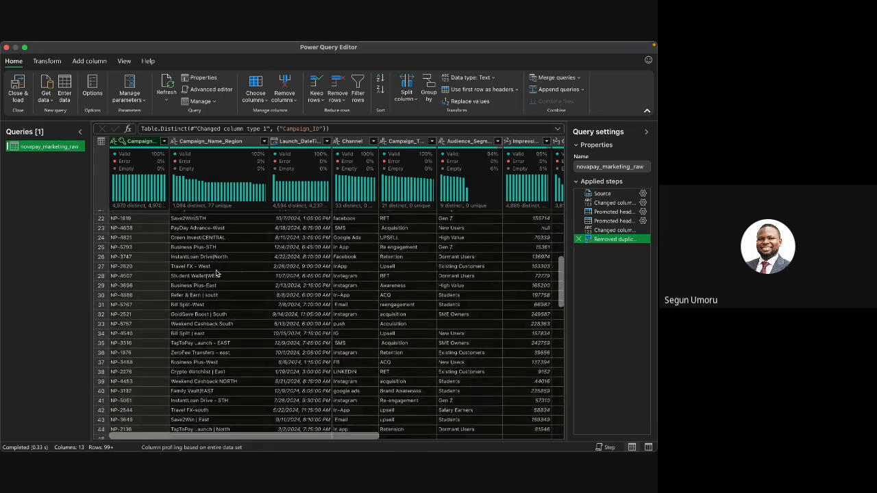
scroll(216, 272, "up", 20)
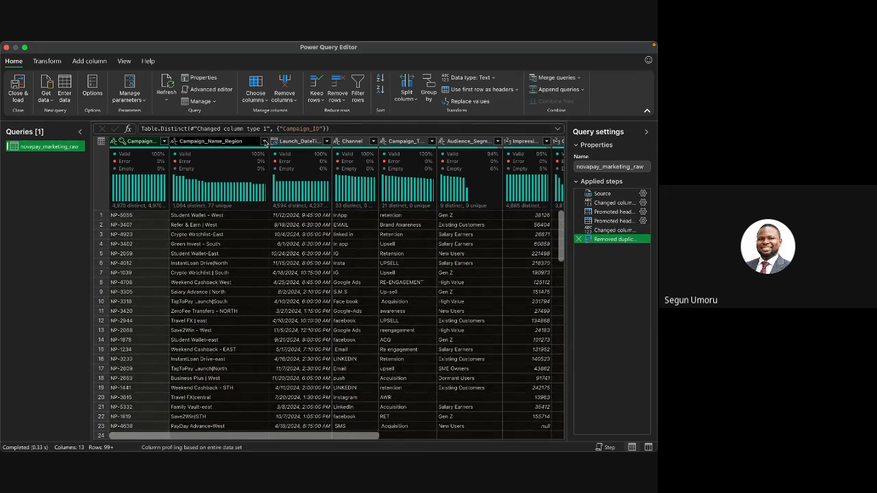
Look through the Campaign_Name_Region filter values for separator and region-name variants, and leave the column unfiltered.
left_click(265, 142)
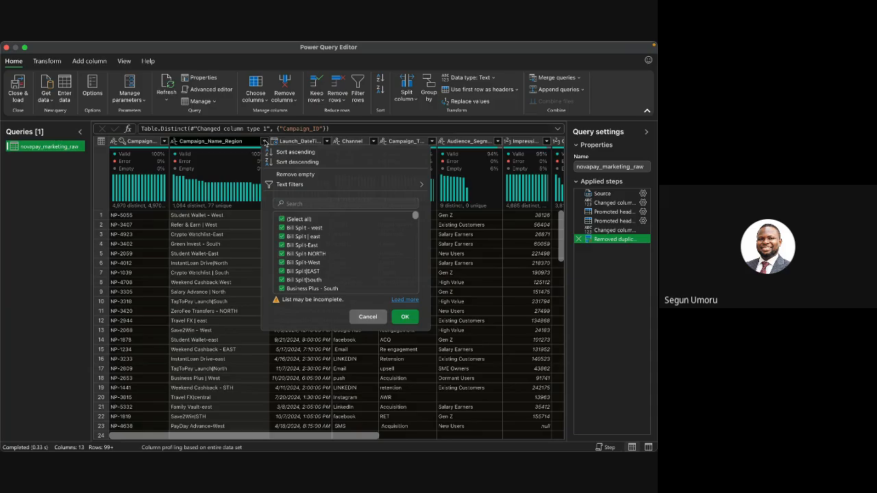
scroll(335, 239, "down", 1)
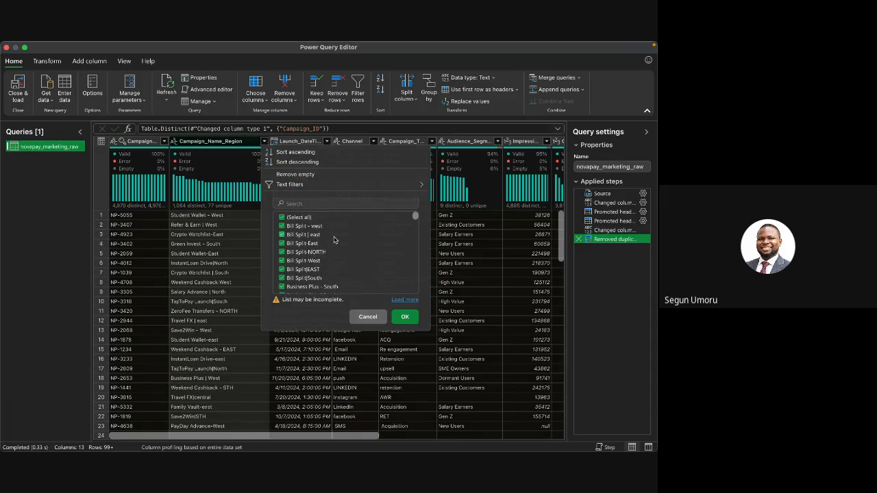
scroll(335, 240, "down", 3)
scroll(335, 239, "up", 2)
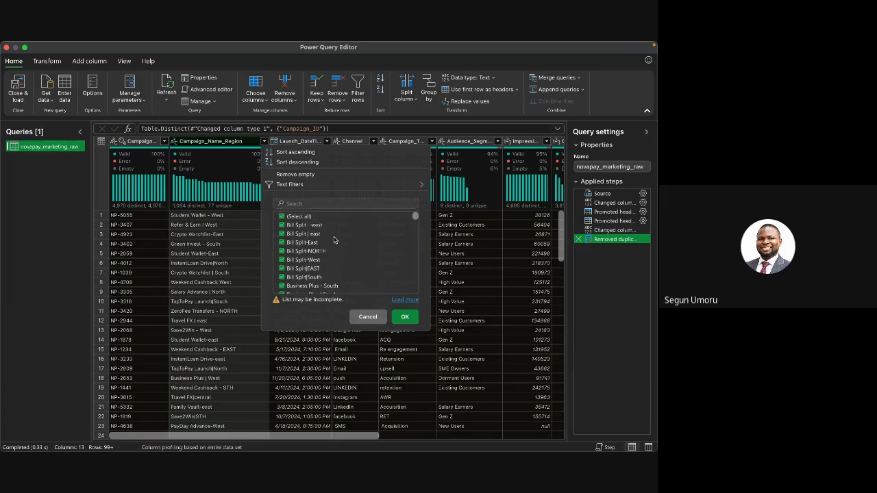
scroll(335, 239, "up", 1)
scroll(335, 239, "down", 5)
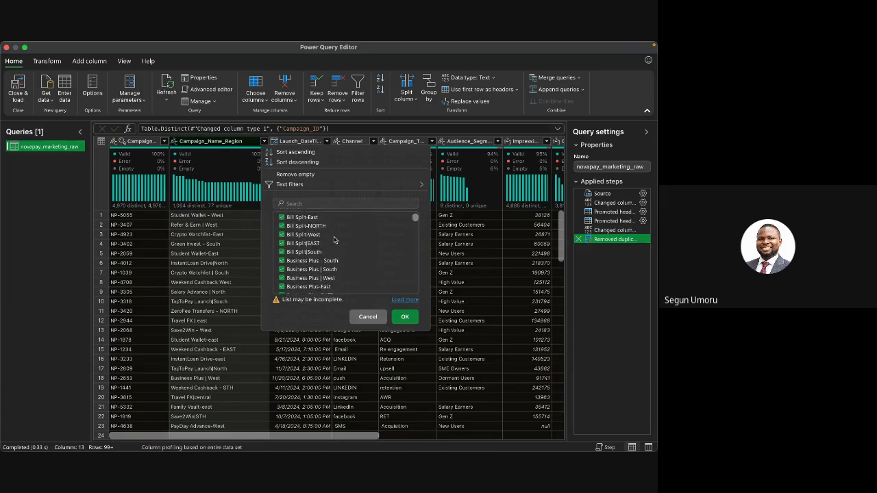
scroll(334, 239, "down", 5)
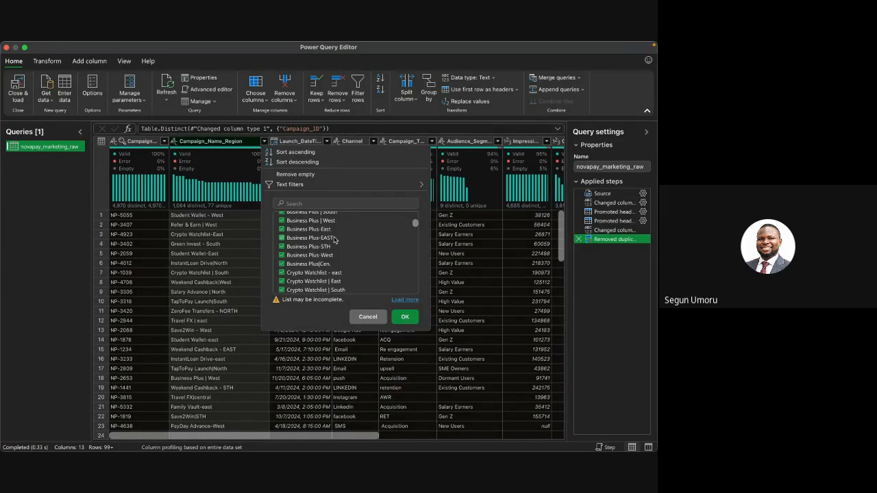
scroll(335, 240, "down", 8)
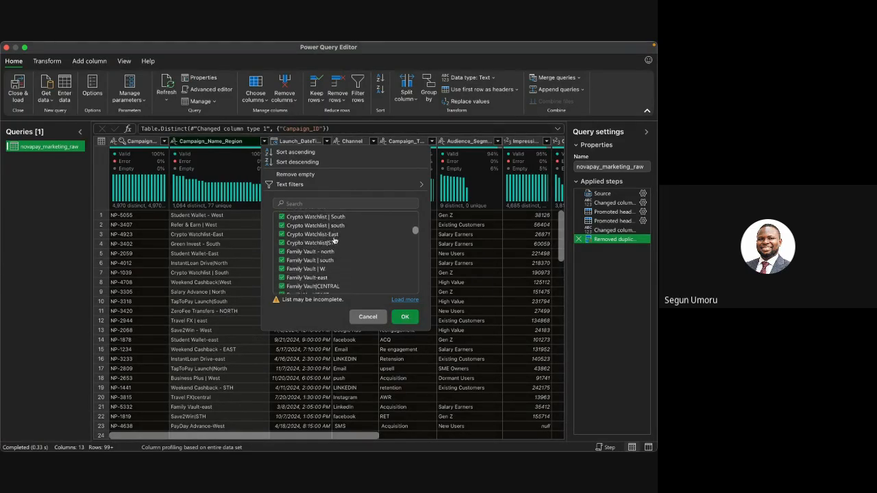
scroll(335, 239, "up", 12)
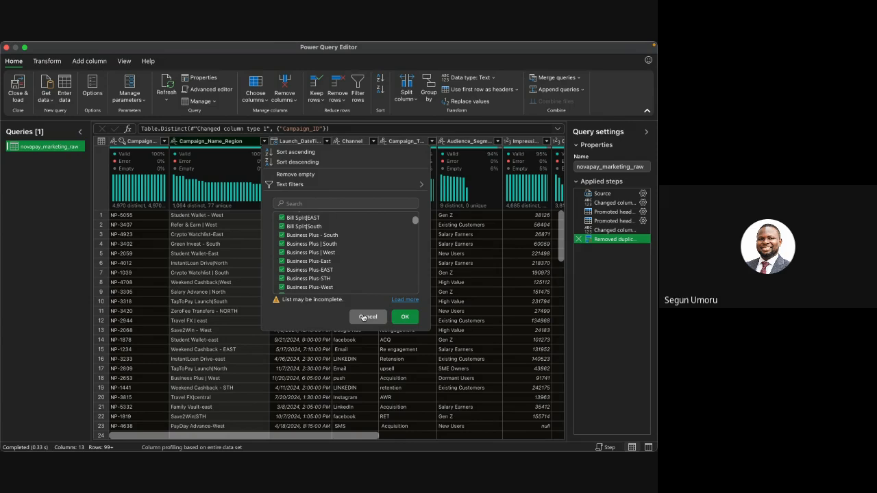
scroll(343, 281, "down", 3)
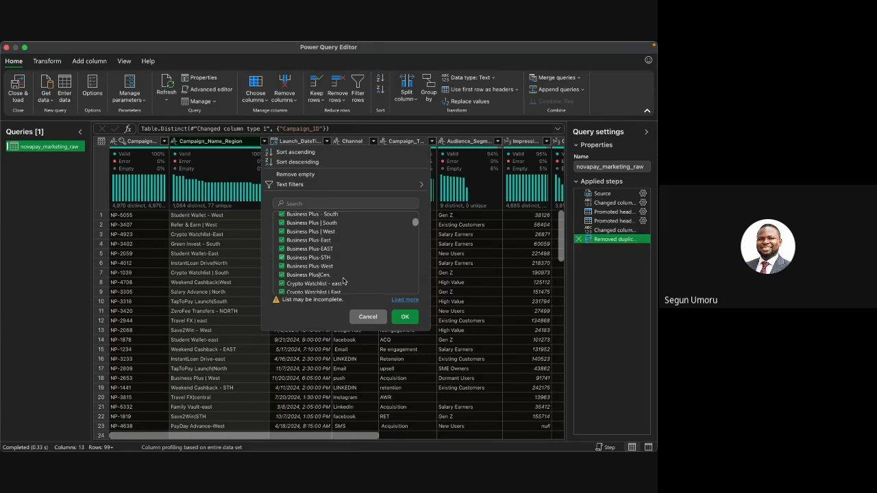
scroll(343, 278, "down", 1)
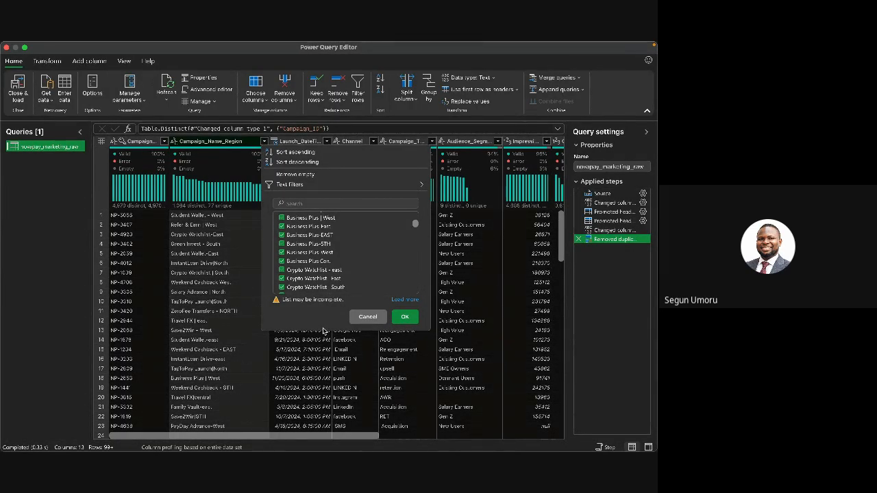
left_click(405, 317)
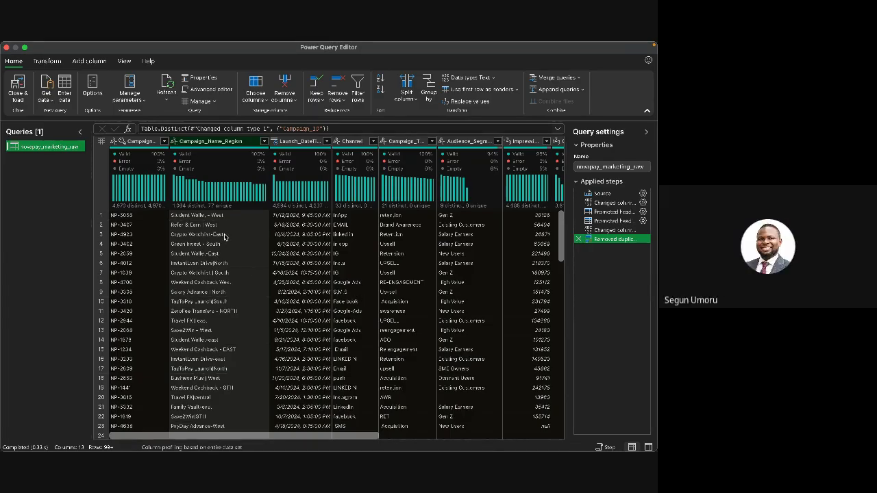
Split the Campaign_Name_Region column into two columns at each occurrence of the custom delimiter "-".
right_click(240, 145)
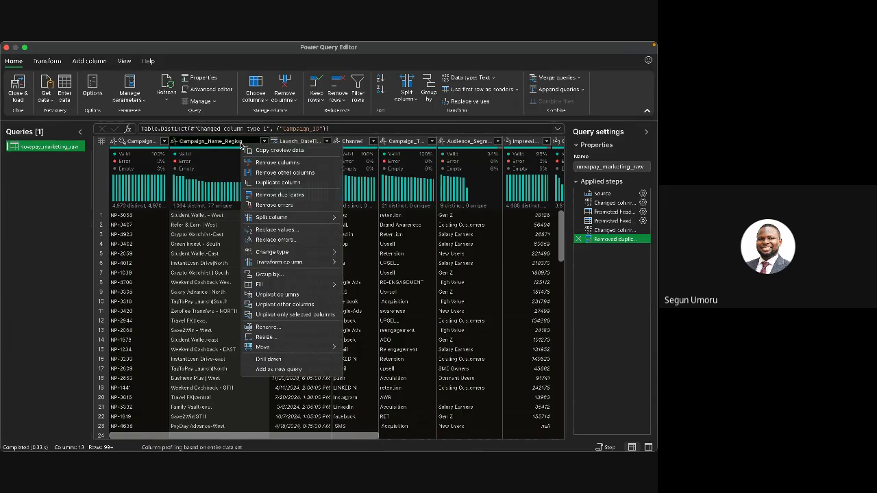
mouse_move(269, 217)
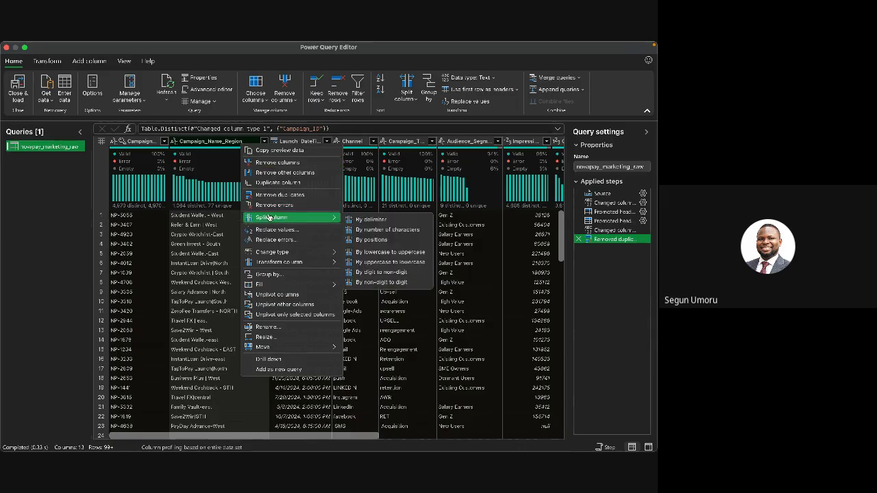
left_click(376, 220)
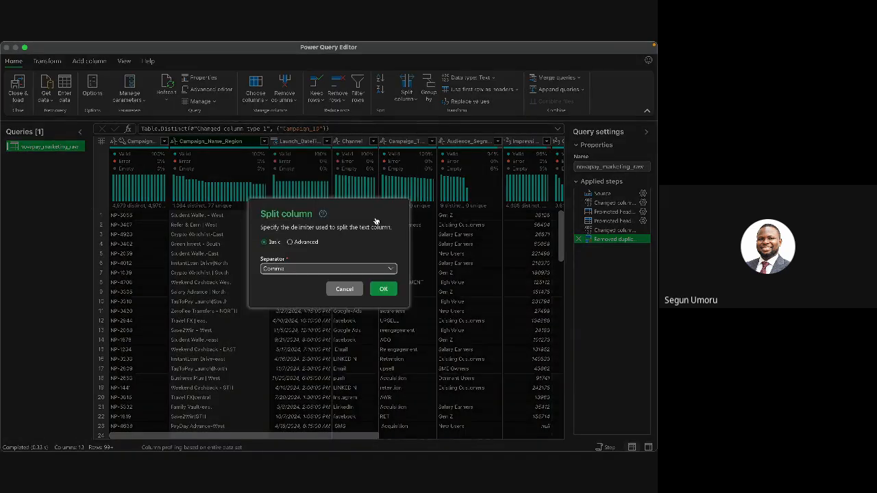
left_click(390, 268)
left_click(288, 351)
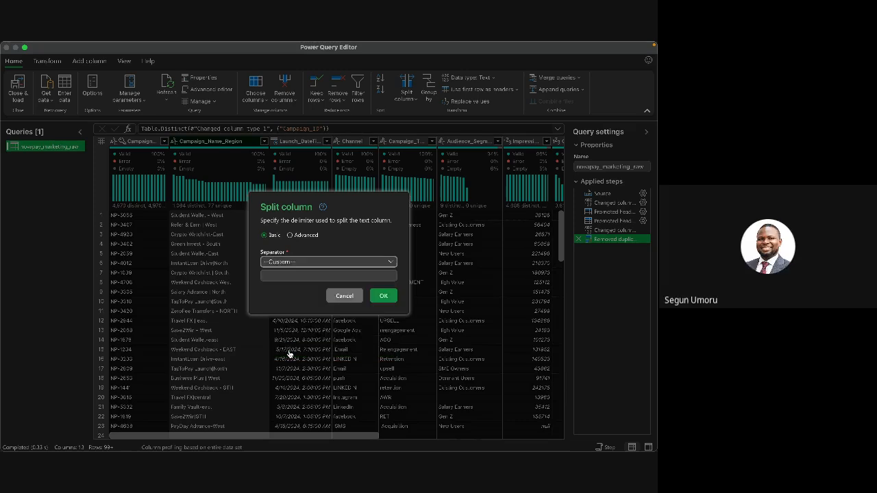
left_click(285, 275)
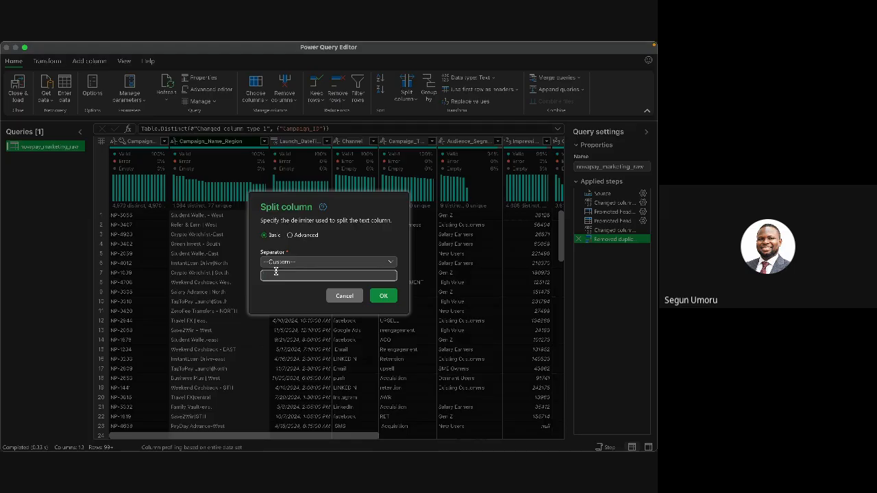
type("-")
left_click(290, 235)
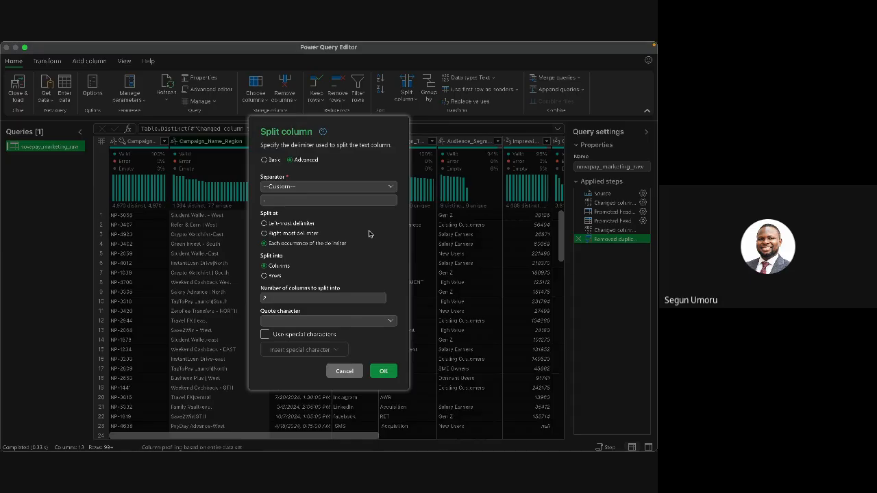
left_click(393, 321)
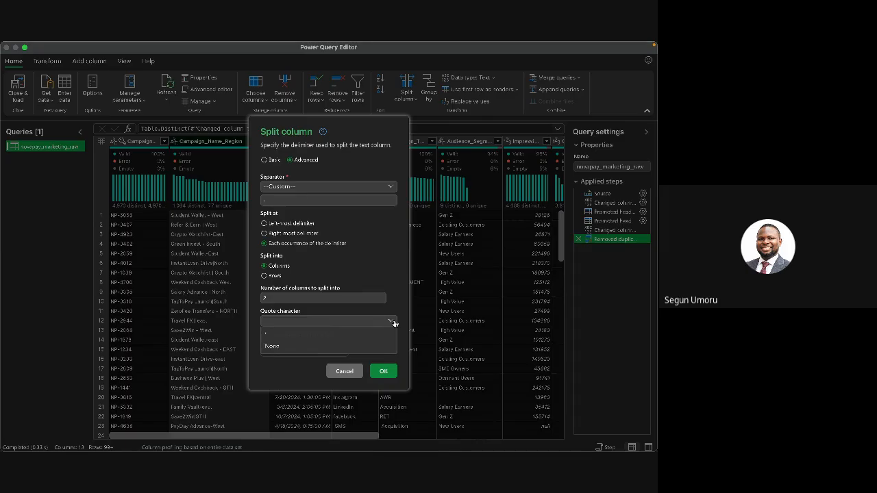
left_click(394, 321)
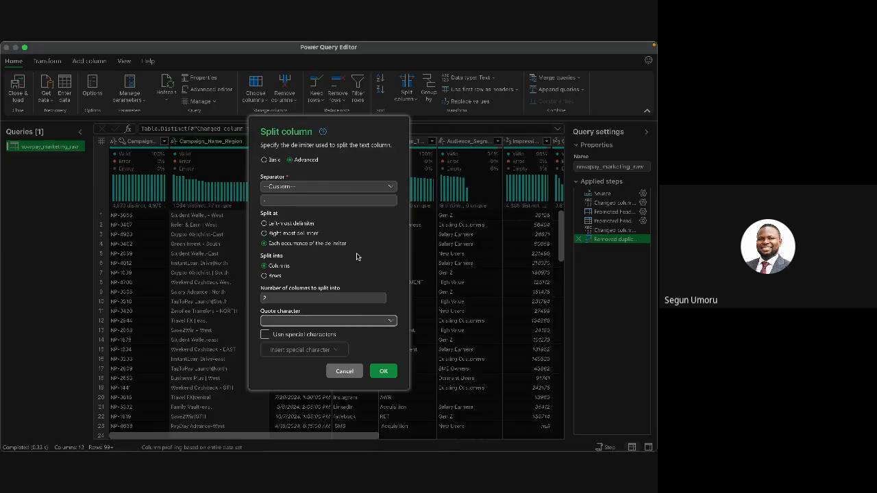
left_click(384, 371)
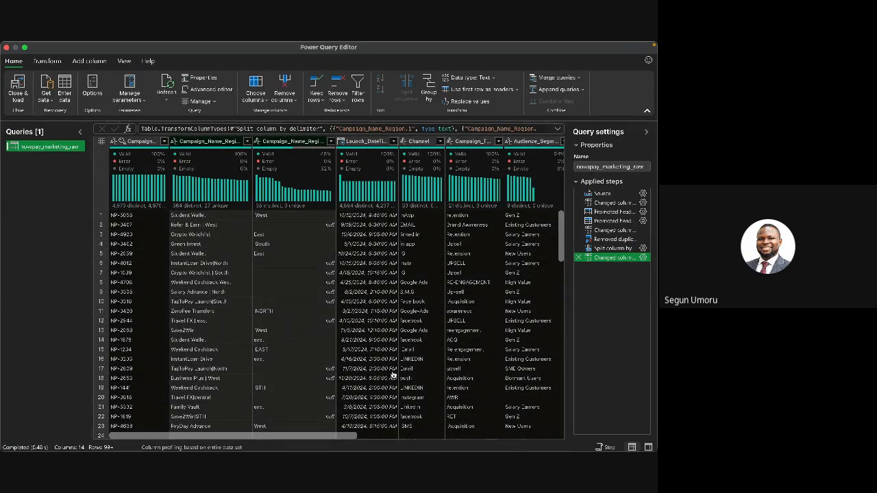
Split the Campaign_Name_Region.1 column into two columns at each occurrence of the custom delimiter "|".
left_click(218, 143)
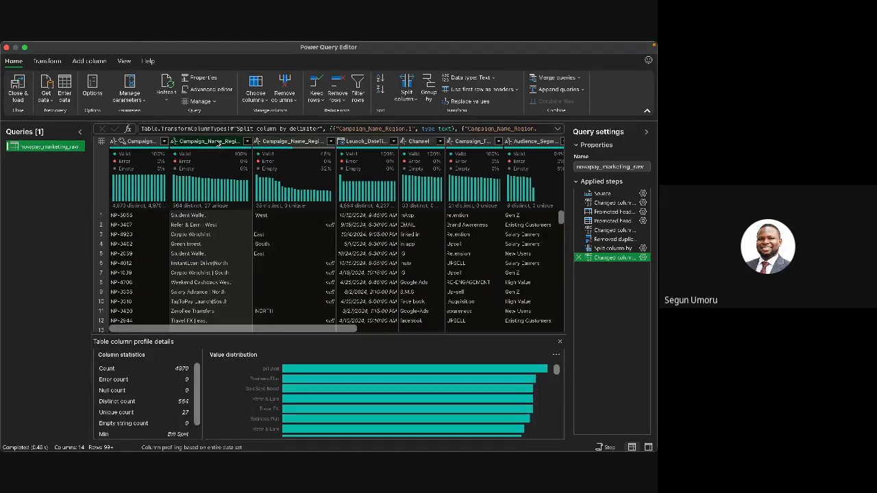
left_click(559, 341)
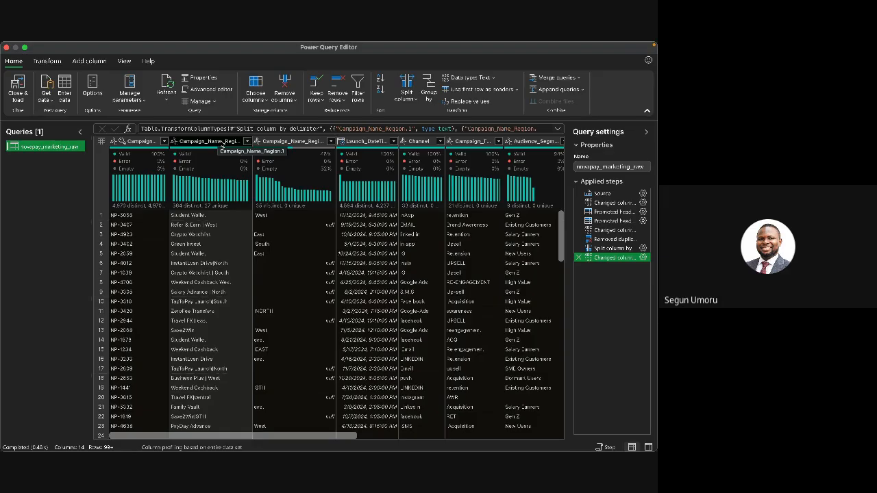
left_click(221, 145)
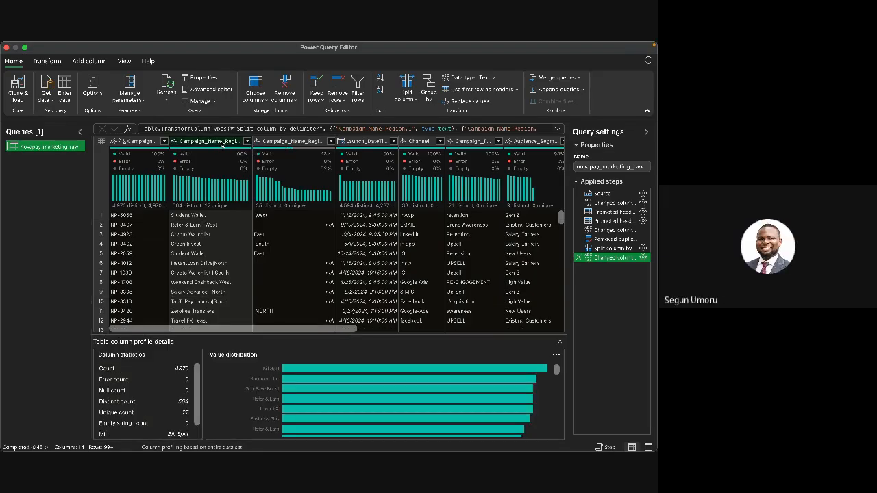
left_click(561, 343)
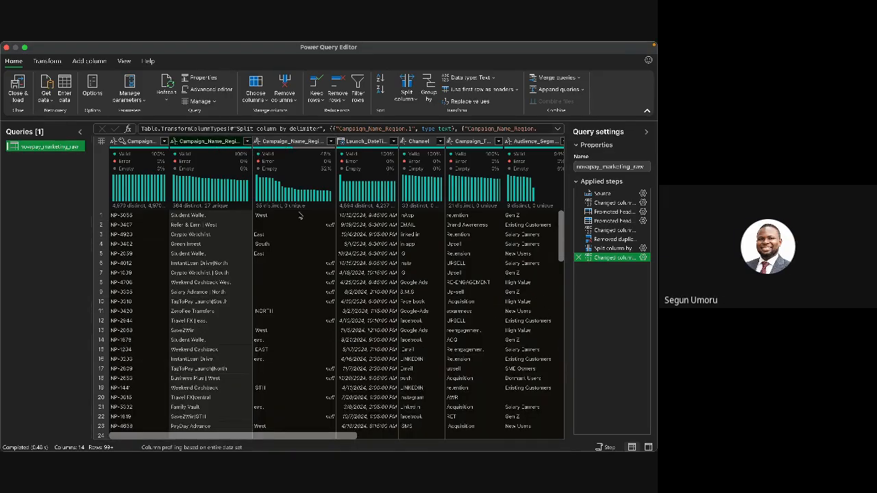
right_click(233, 144)
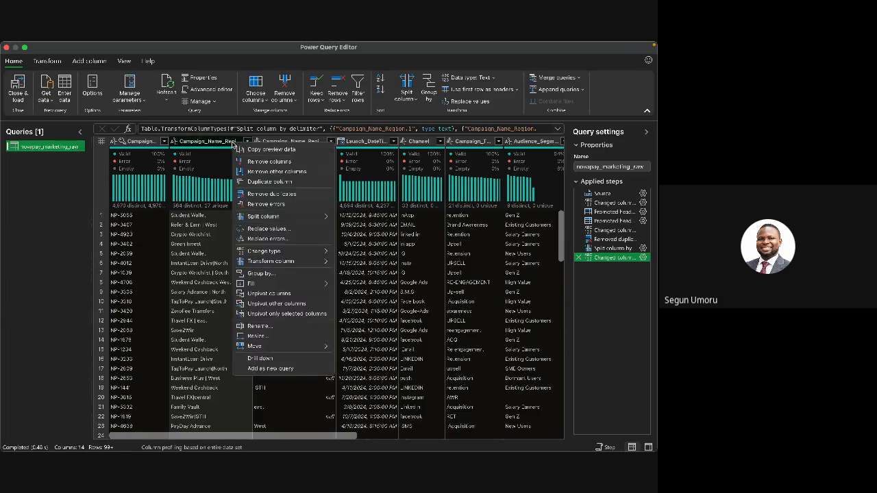
mouse_move(298, 217)
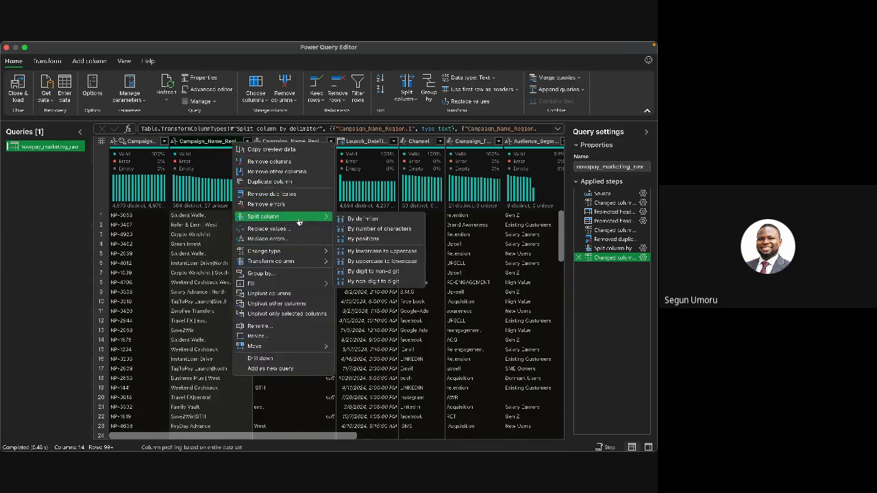
left_click(357, 219)
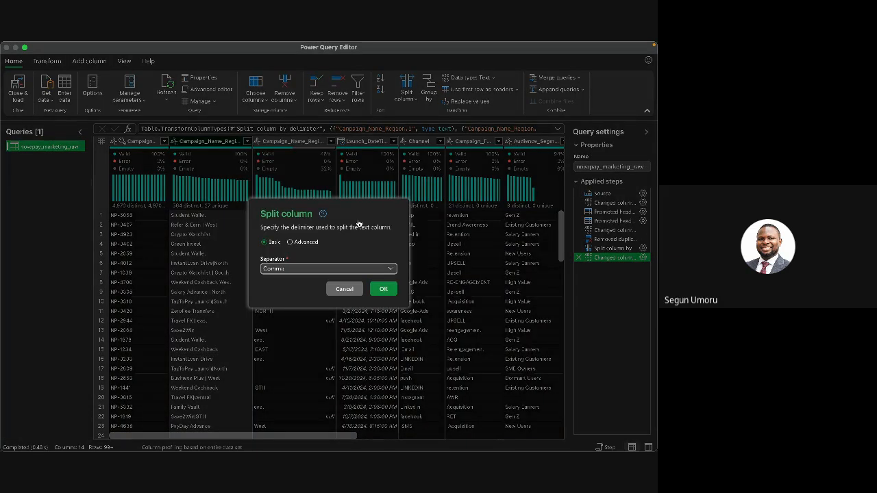
left_click(292, 243)
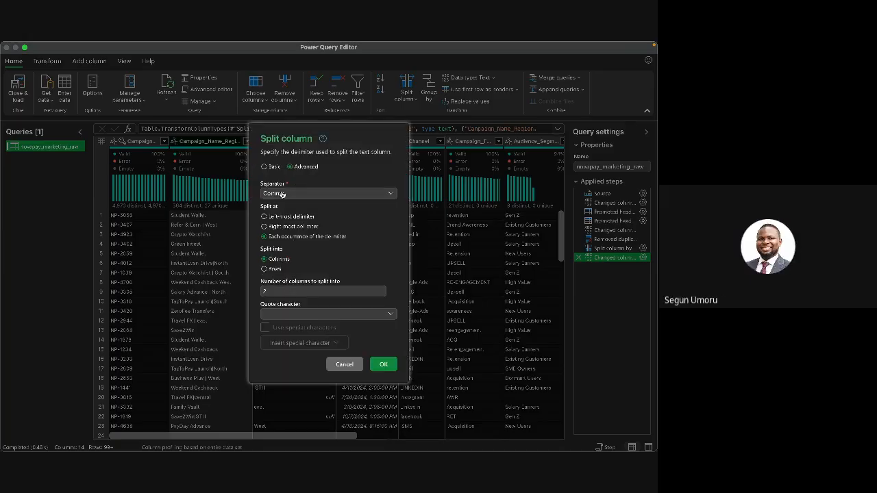
left_click(390, 194)
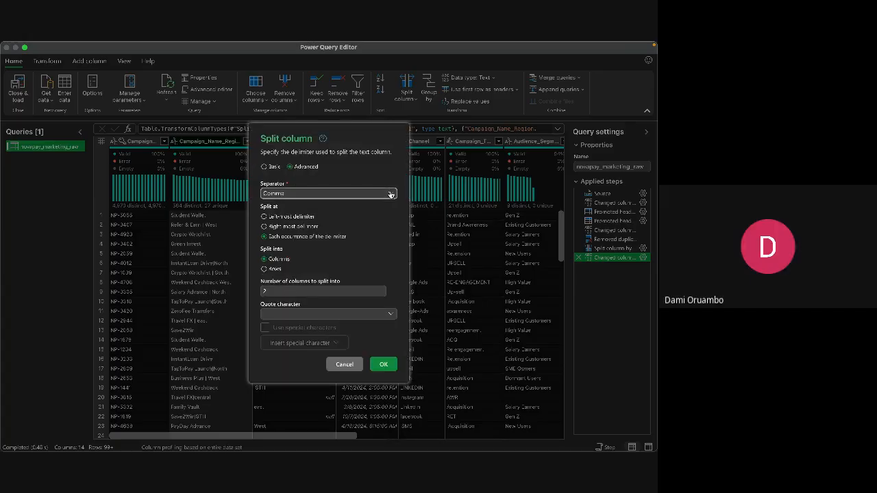
left_click(318, 275)
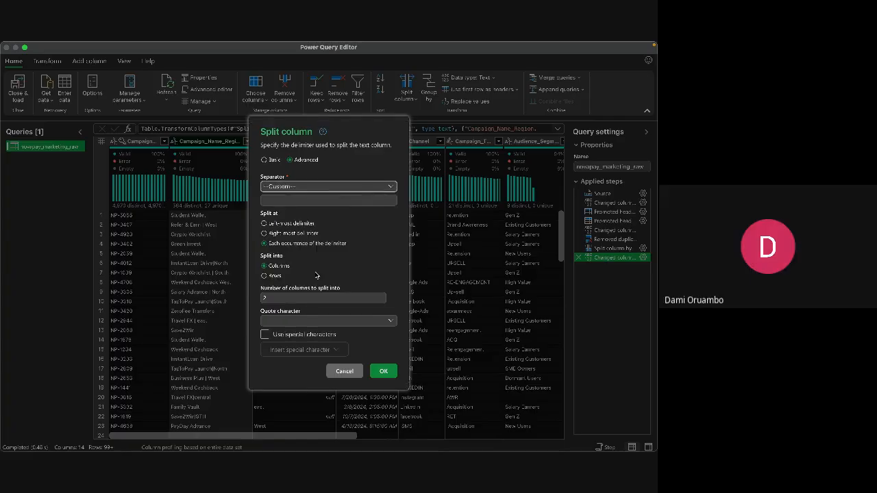
left_click(285, 201)
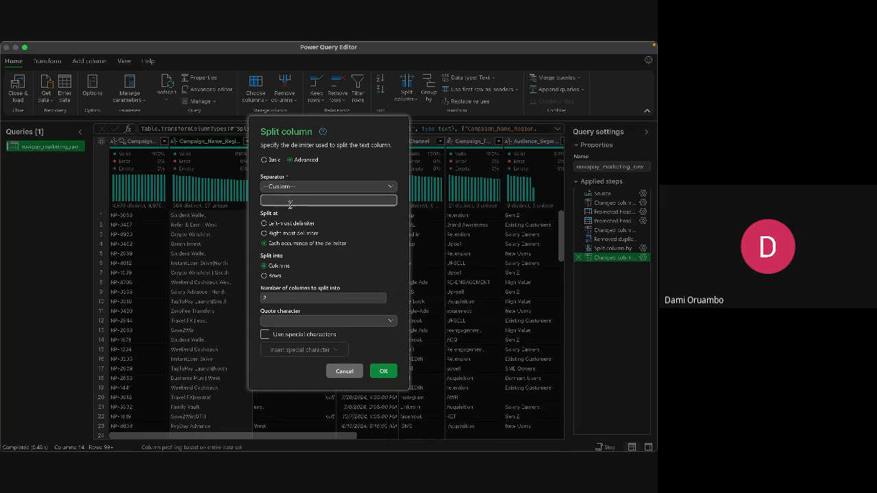
left_click(382, 371)
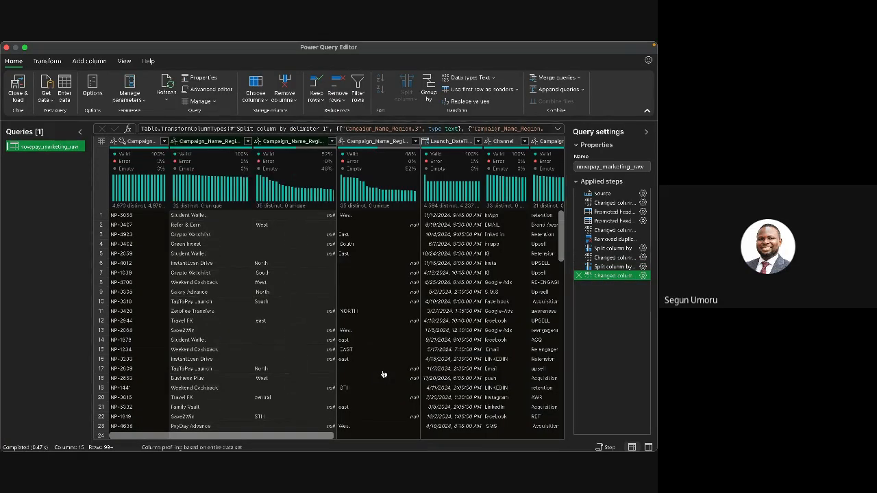
Look through the rows of the split columns to check how campaign names and regions are separated.
scroll(206, 349, "down", 3)
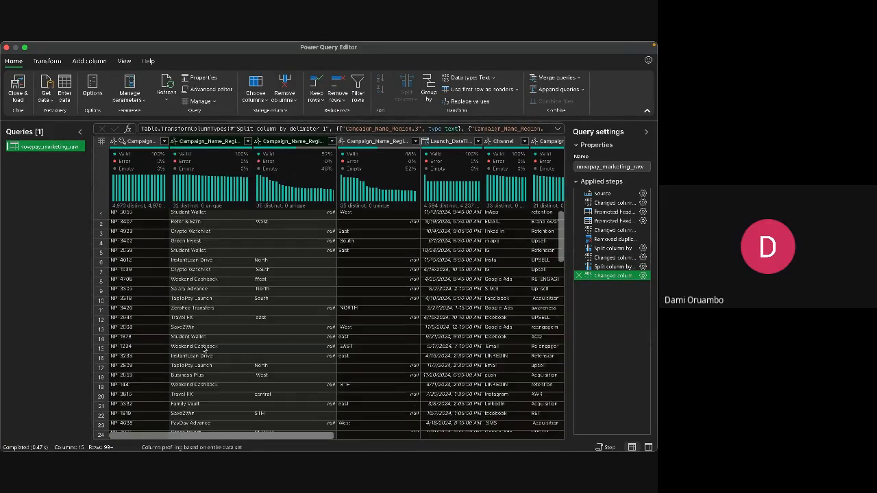
scroll(203, 348, "down", 10)
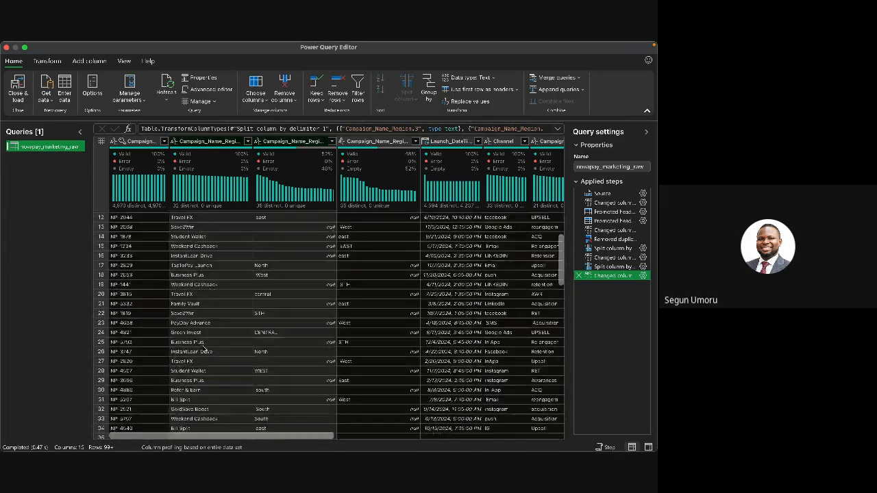
scroll(204, 341, "up", 14)
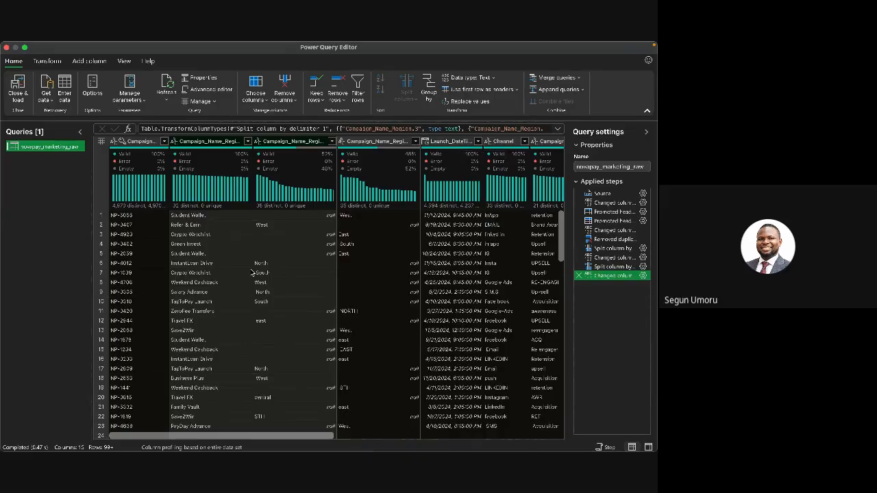
scroll(235, 257, "down", 1)
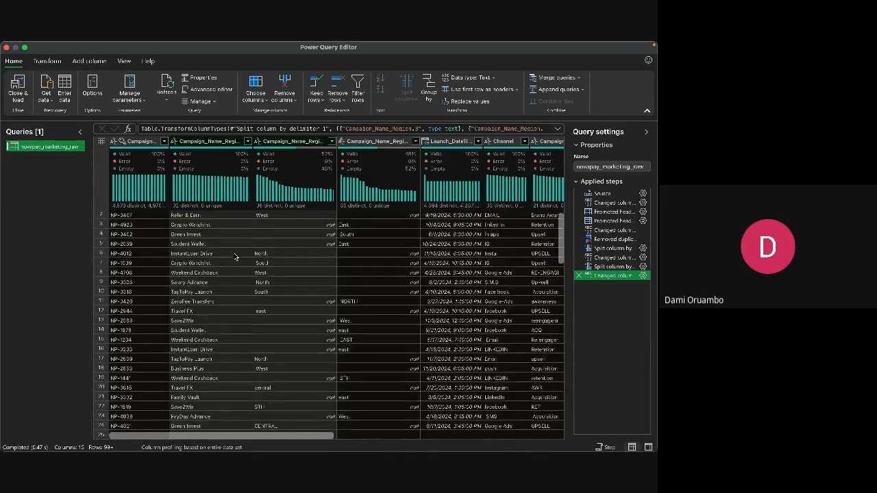
scroll(235, 257, "up", 1)
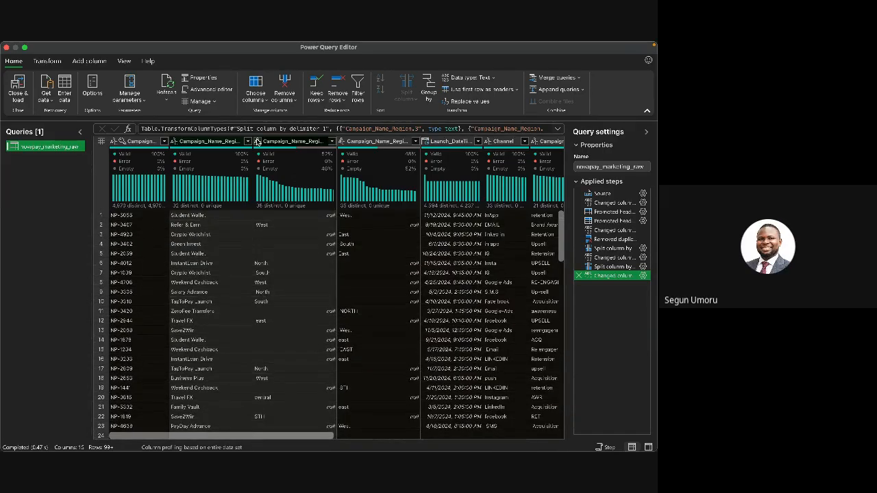
Load the full filter value list of the campaign name column, check it for repeated names, and keep all values selected.
left_click(247, 141)
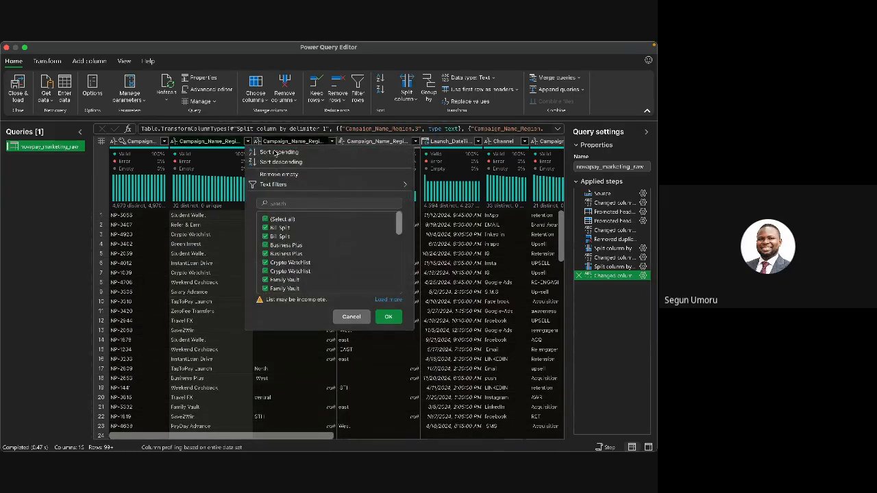
scroll(368, 232, "down", 3)
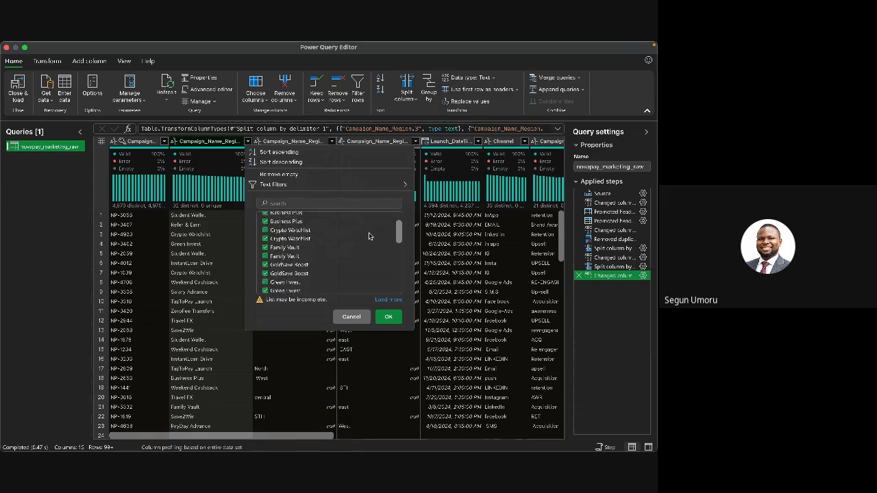
scroll(369, 232, "down", 2)
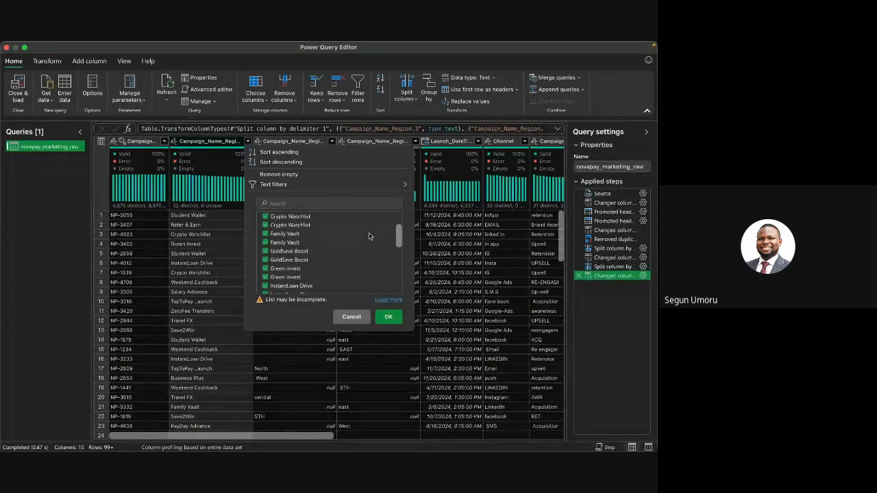
scroll(369, 233, "down", 5)
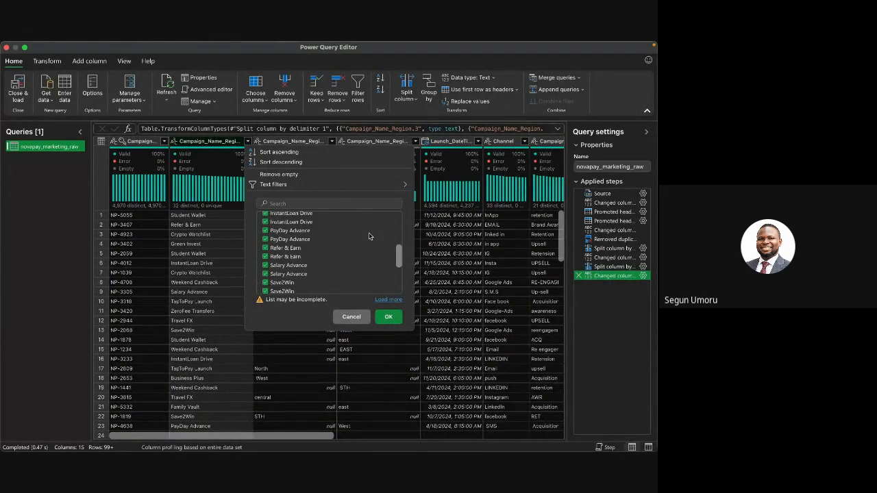
scroll(369, 232, "down", 5)
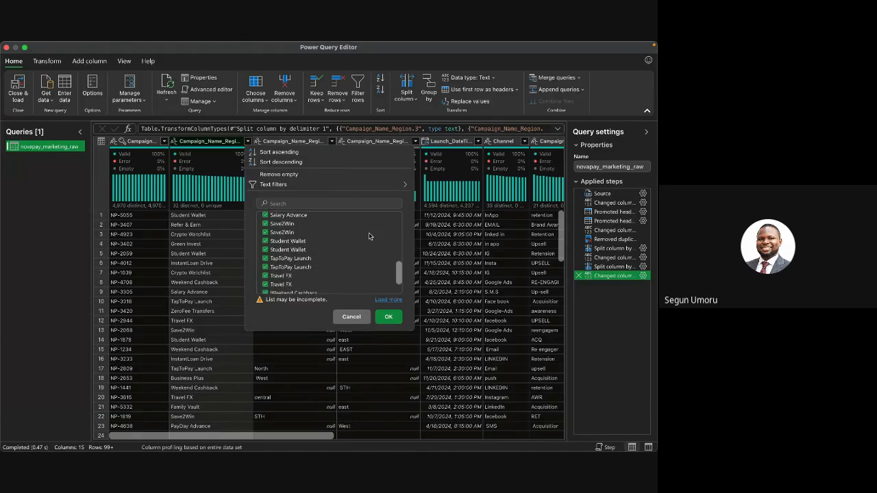
scroll(368, 232, "up", 4)
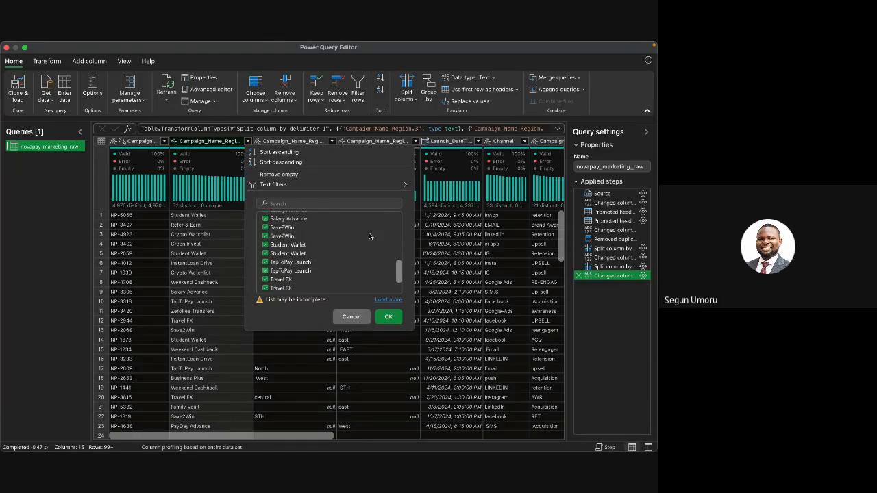
scroll(369, 232, "up", 3)
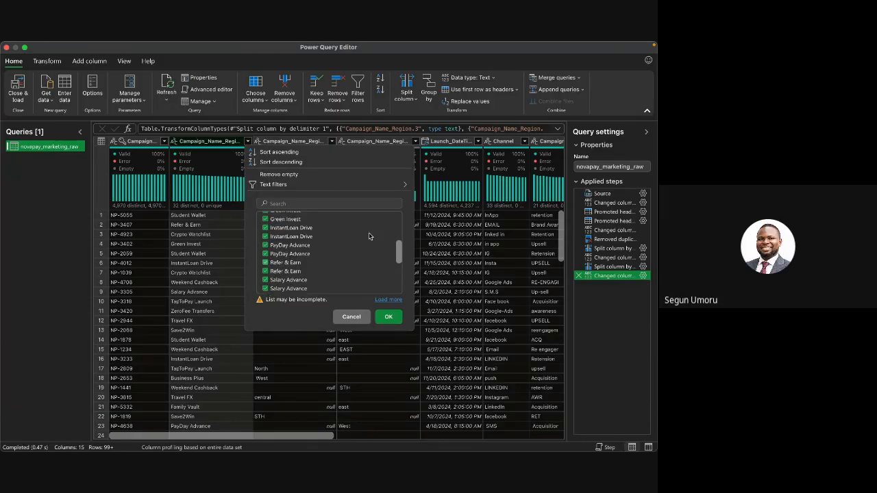
scroll(368, 233, "up", 3)
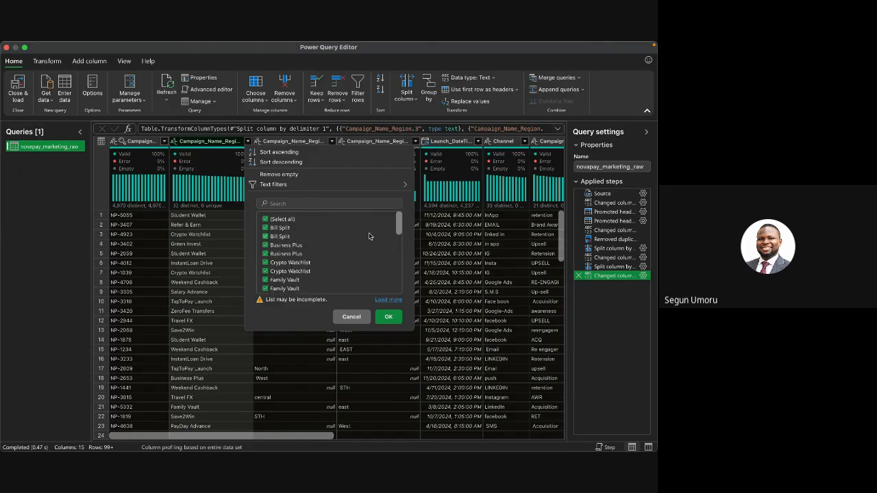
left_click(395, 302)
scroll(366, 276, "down", 10)
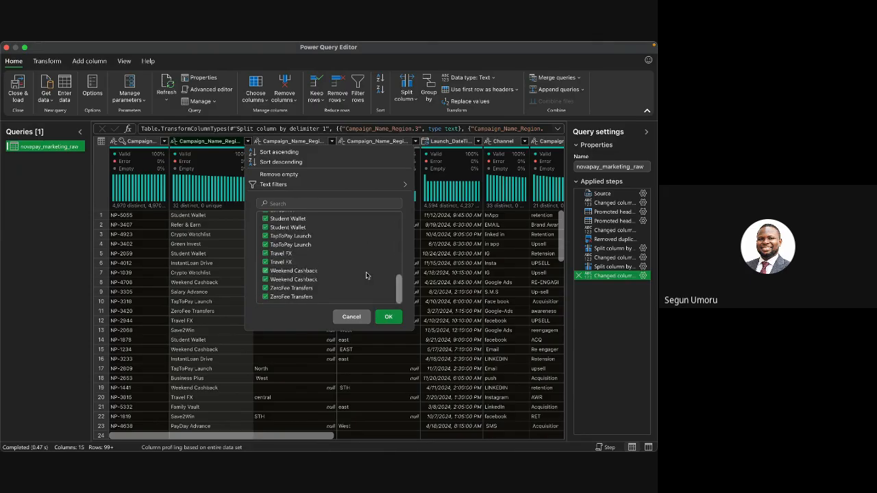
scroll(366, 276, "up", 8)
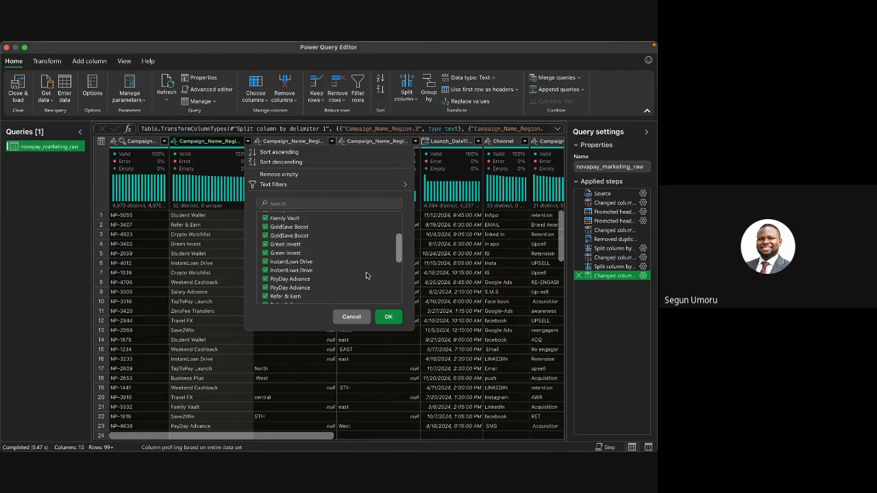
scroll(365, 275, "up", 3)
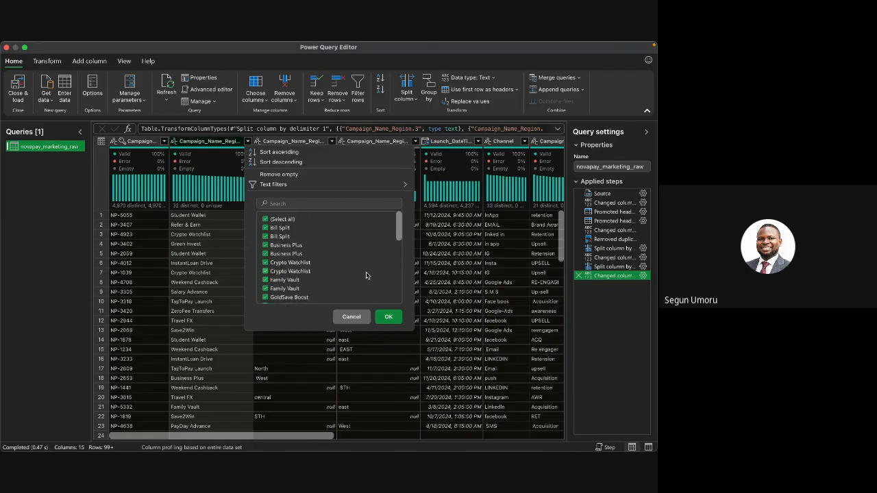
scroll(372, 280, "down", 3)
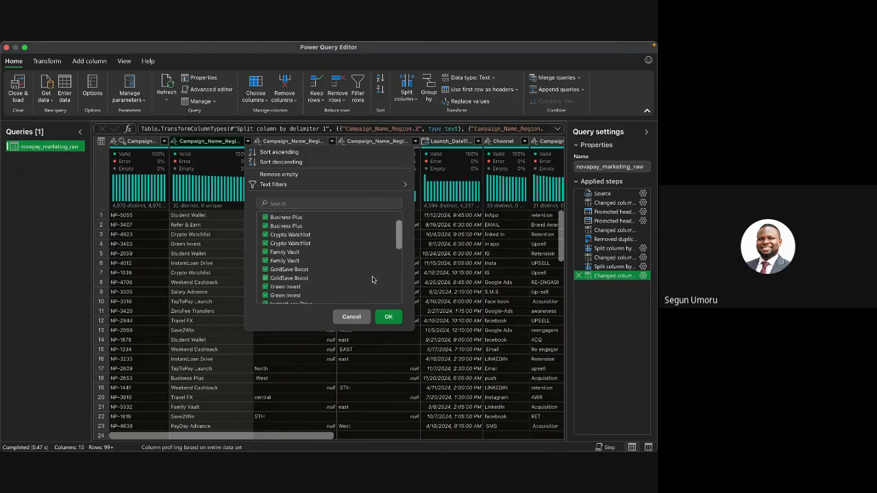
left_click(391, 320)
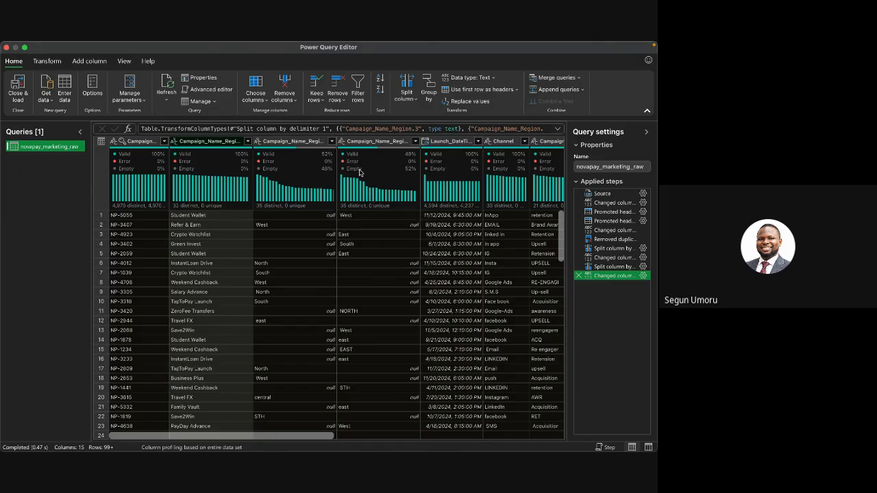
Widen the Campaign_Name_Region.4 and Campaign_Name_Region.3 columns to fit their full headers, and select the other region column beside them.
mouse_move(360, 173)
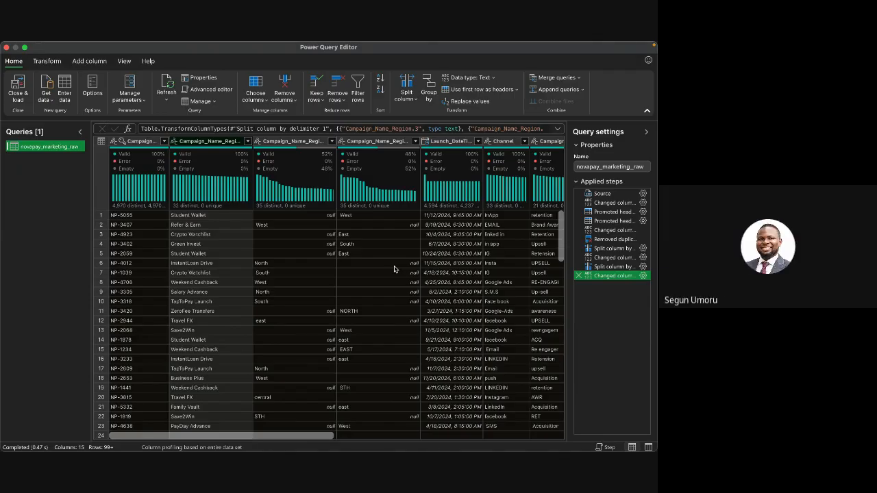
left_click(313, 142)
left_click_drag(336, 142, 349, 141)
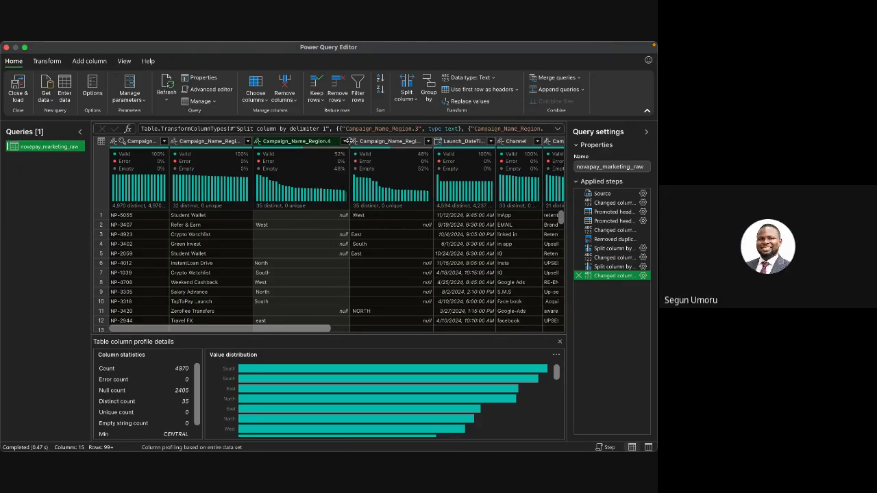
left_click(231, 142)
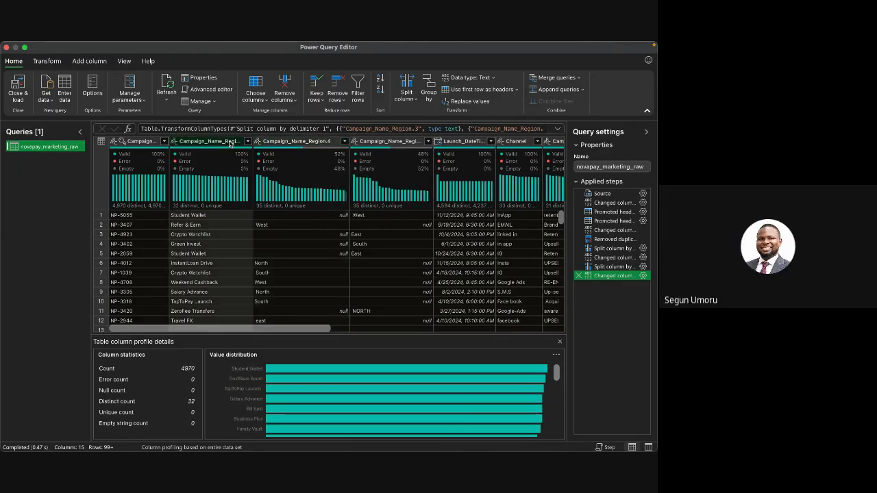
left_click_drag(252, 140, 262, 140)
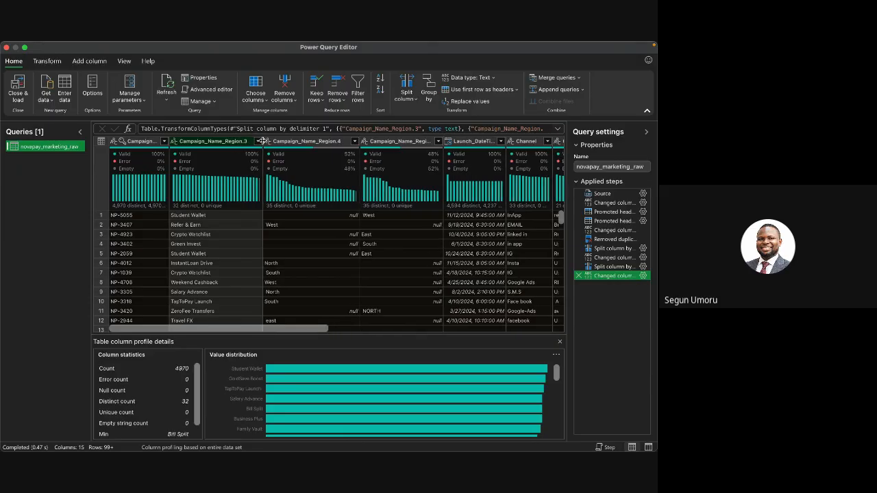
left_click(390, 141)
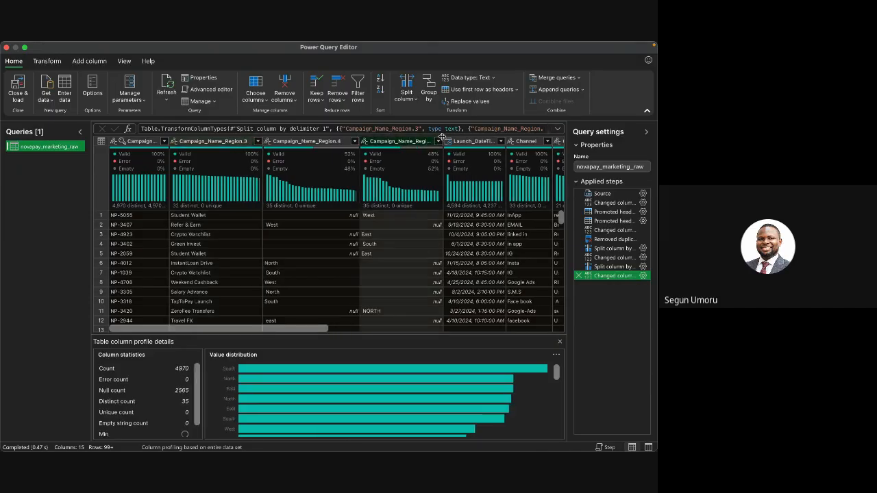
Widen the Campaign_Name_Region.2 column to show its full header, and close the column profile details.
left_click_drag(443, 141, 455, 140)
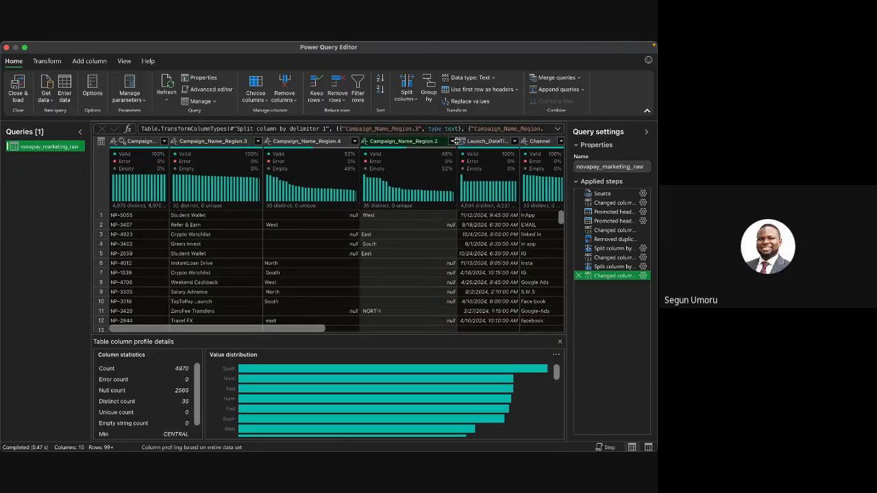
left_click(559, 342)
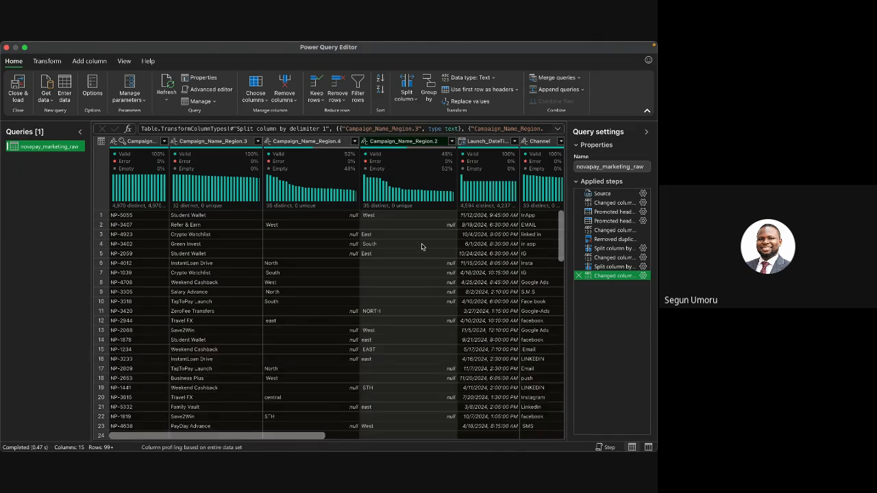
mouse_move(410, 184)
mouse_move(417, 171)
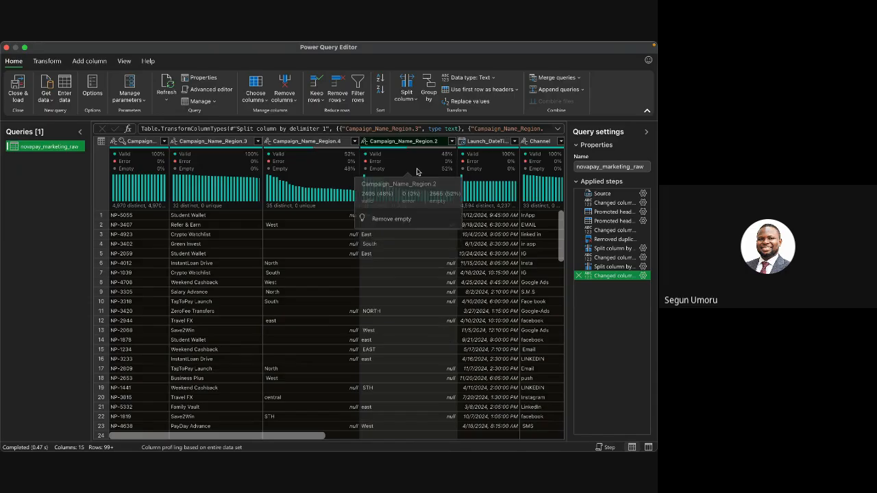
right_click(333, 146)
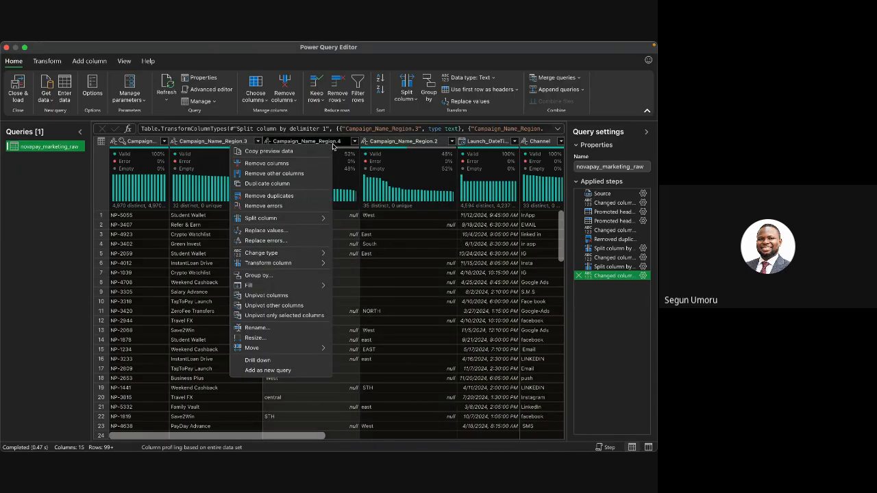
left_click(335, 143)
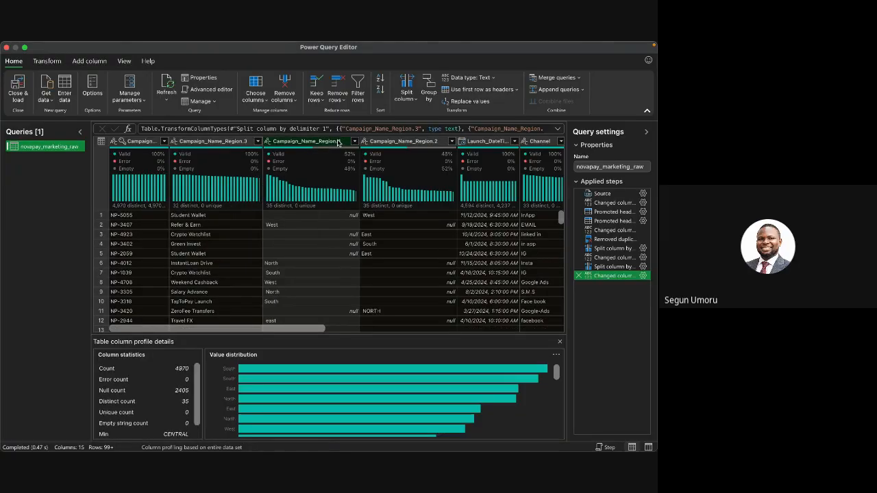
left_click(559, 342)
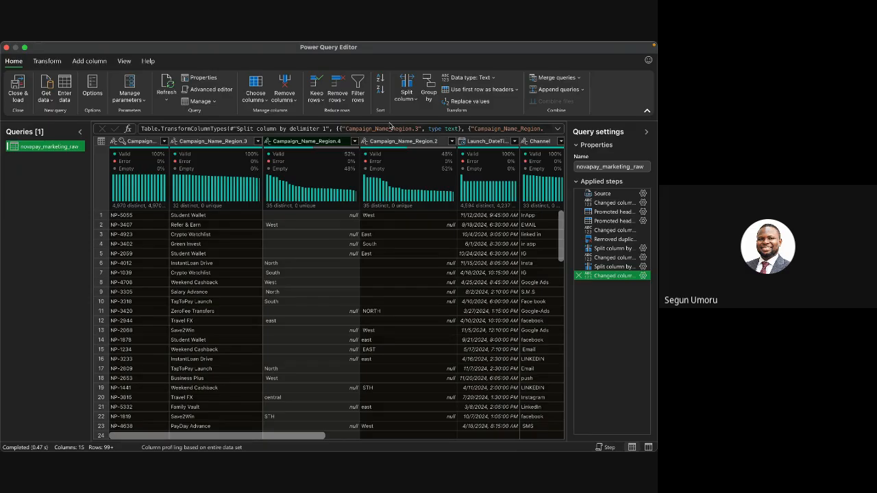
left_click(318, 146)
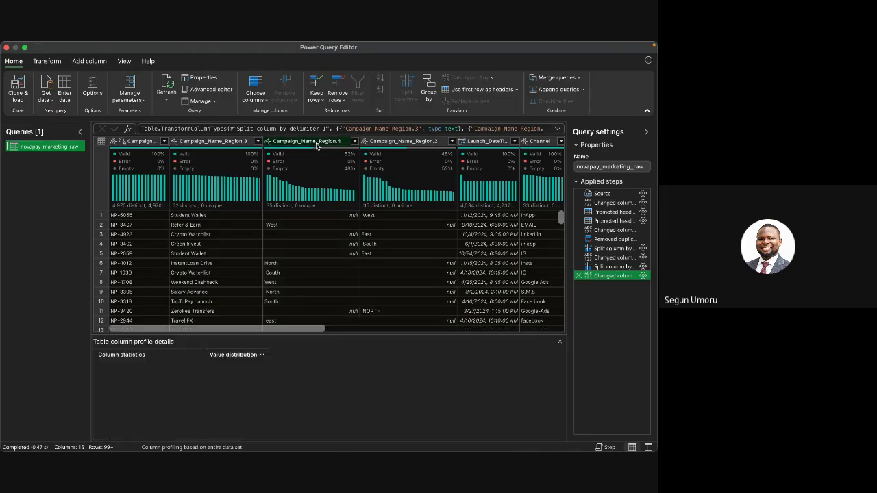
left_click(560, 342)
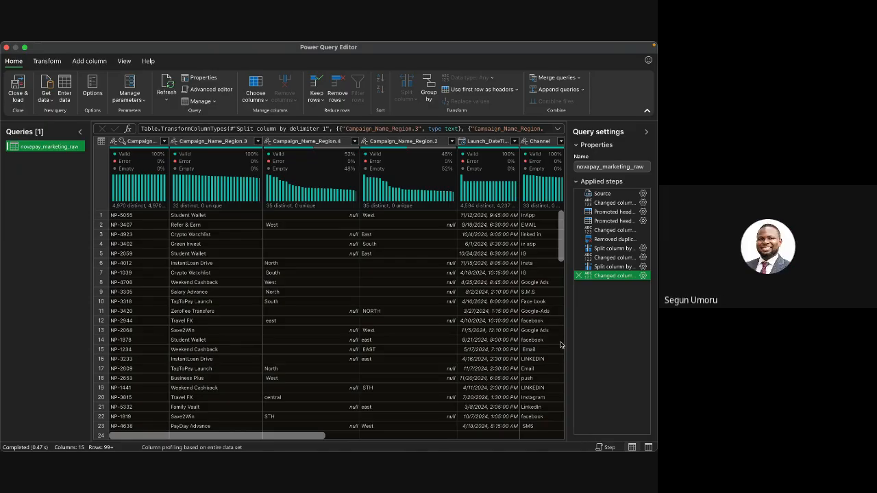
left_click(338, 145)
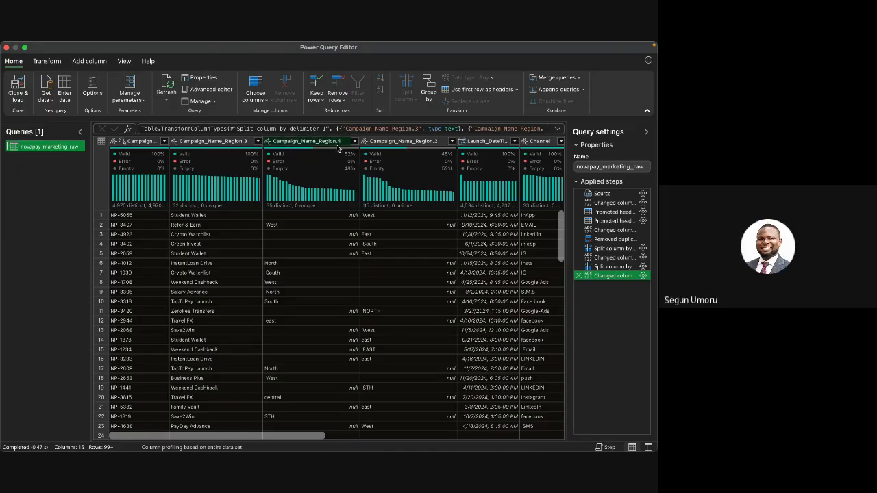
left_click(407, 143, "ctrl")
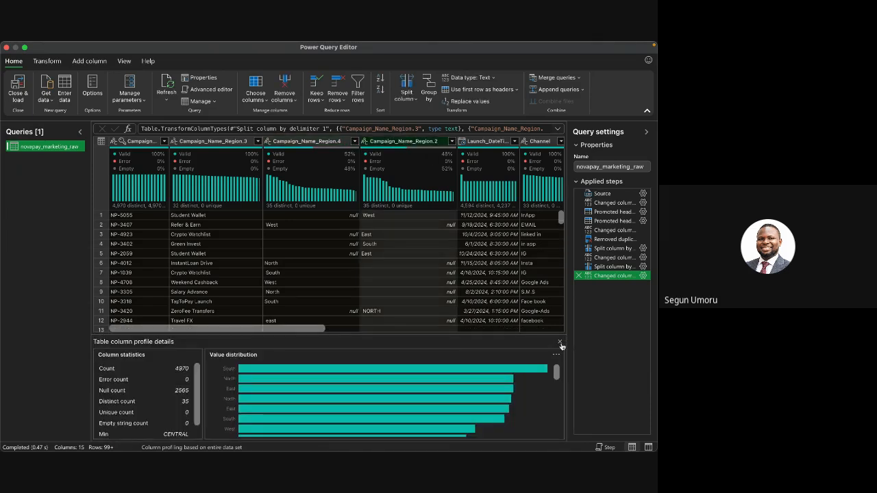
left_click(407, 142)
left_click(560, 341)
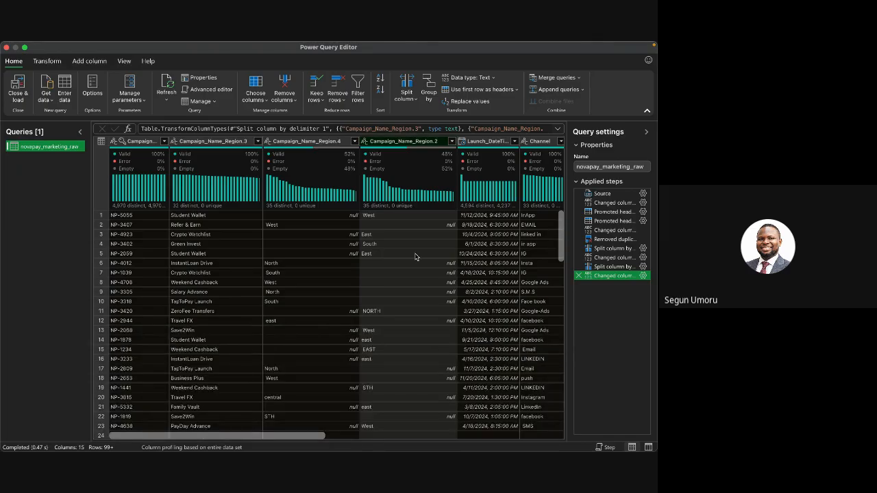
left_click(327, 159)
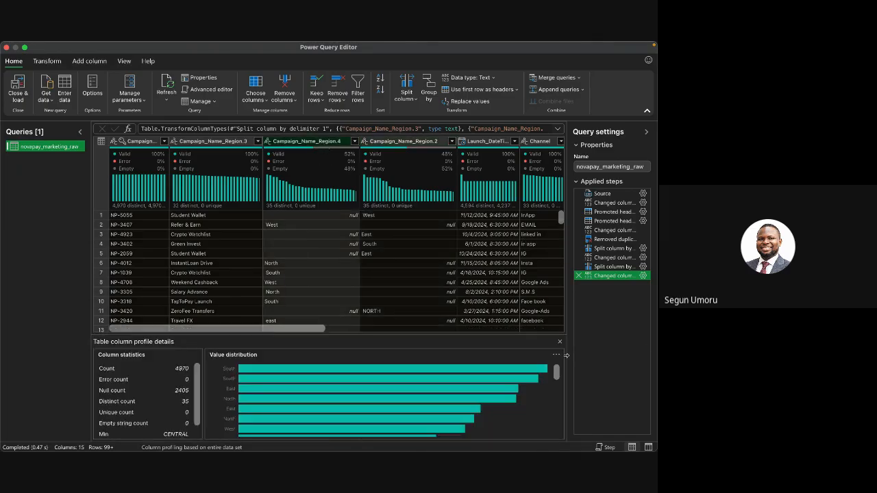
left_click(560, 342)
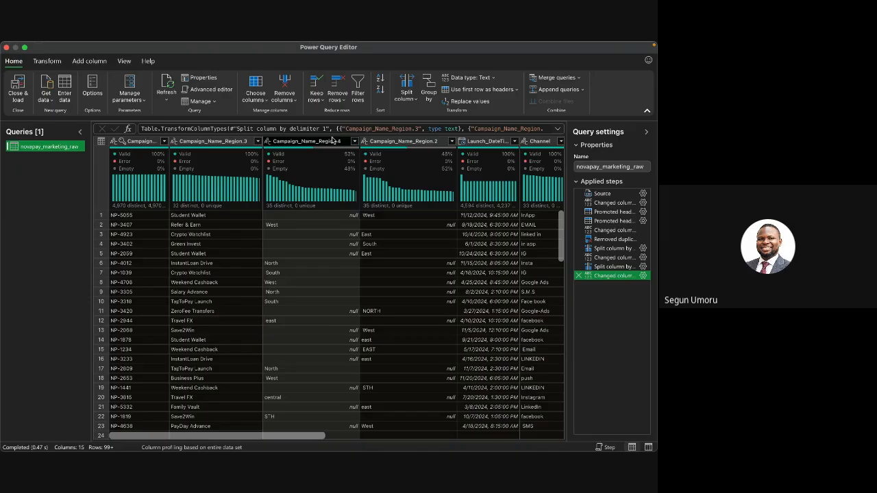
Merge Campaign_Name_Region.4 and Campaign_Name_Region.2 without a separator into a new column named Region.
left_click(332, 140)
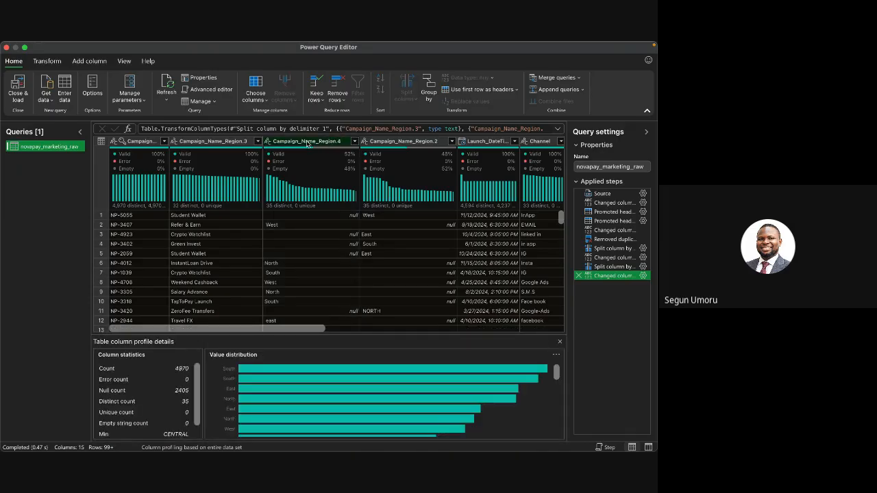
left_click(402, 143)
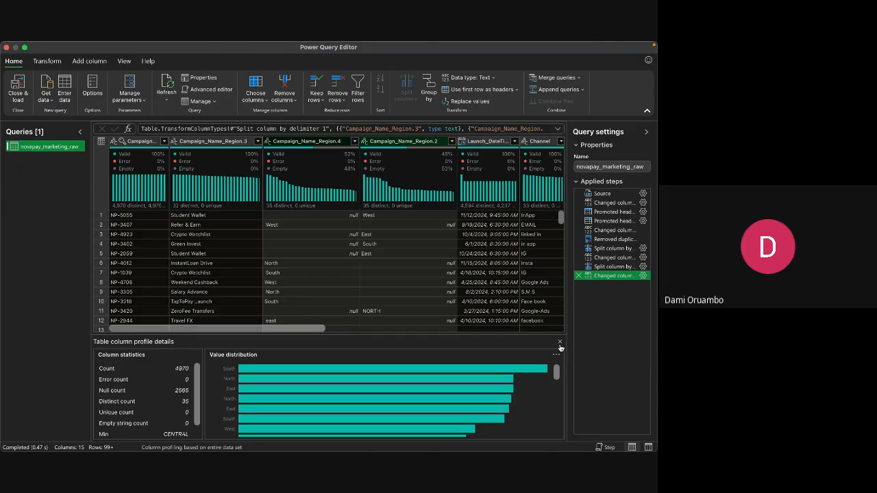
left_click(559, 344)
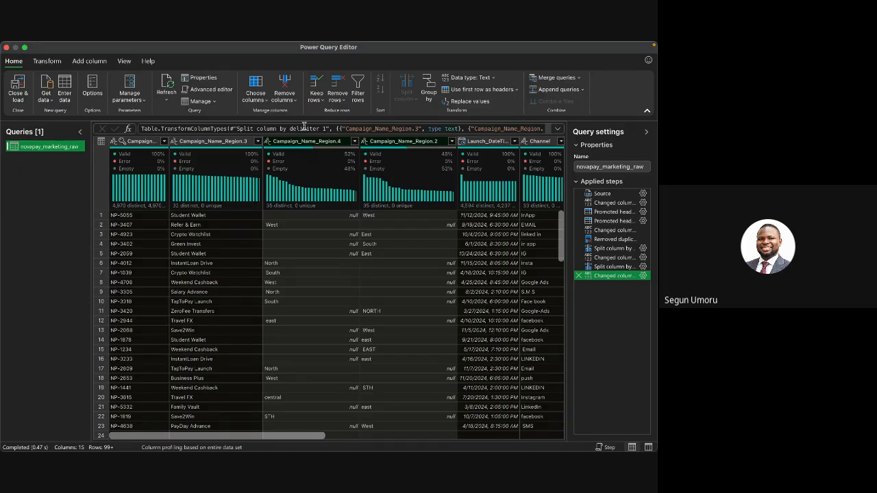
left_click(89, 62)
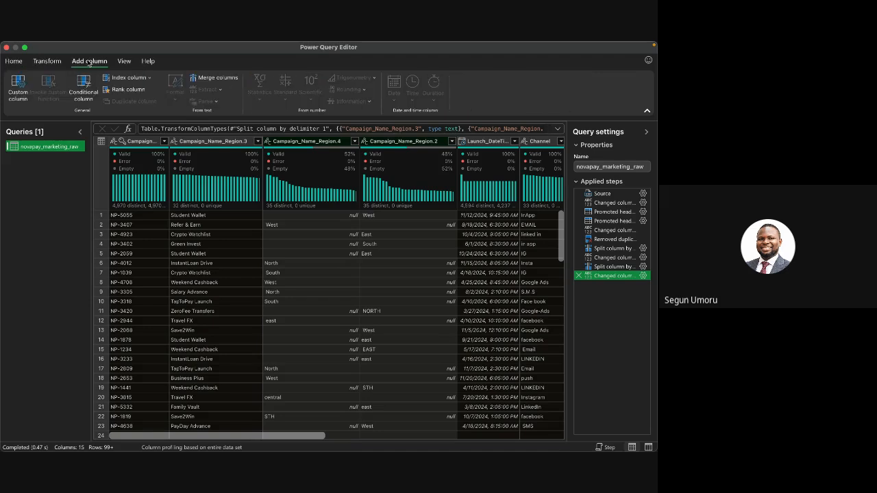
left_click(210, 78)
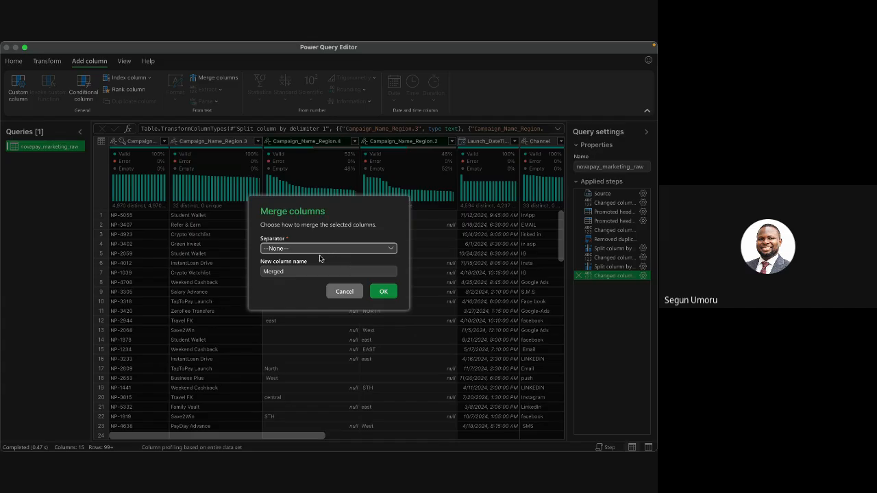
double_click(281, 272)
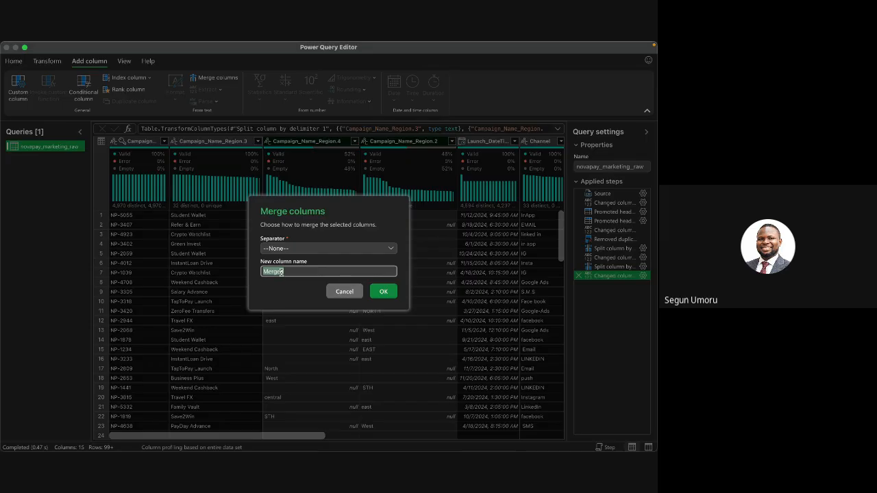
type("Region")
left_click(383, 292)
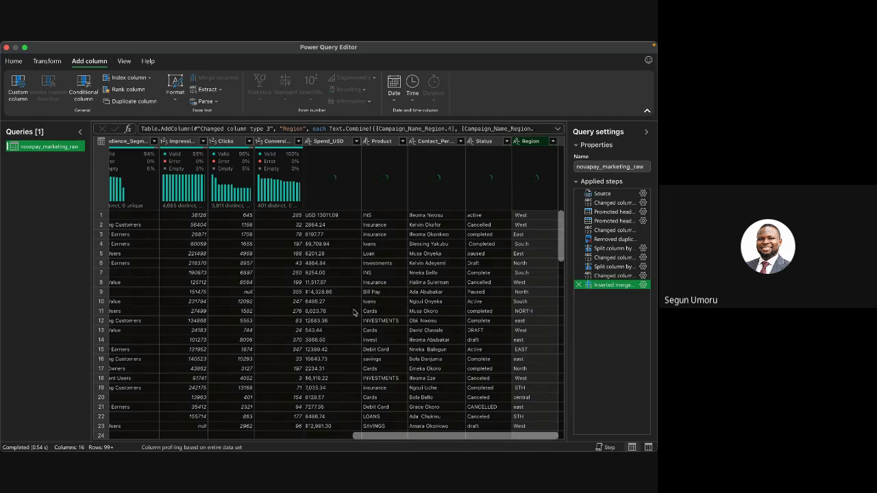
Move the Region column between Campaign_Name_Region.2 and the launch date-time column.
scroll(354, 313, "left", 3)
scroll(354, 313, "left", 5)
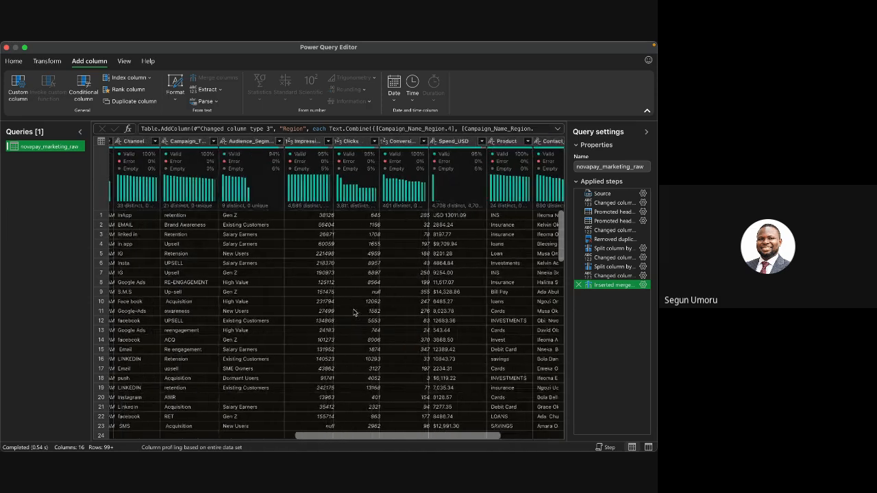
scroll(354, 313, "right", 8)
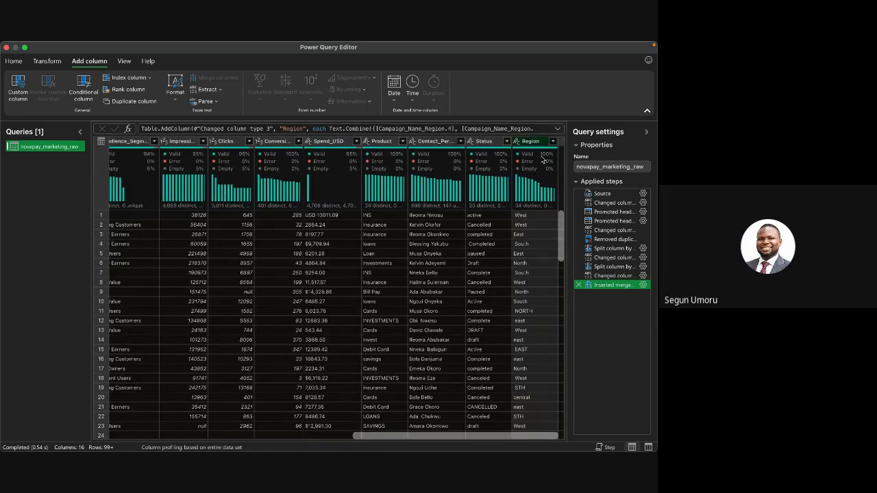
left_click_drag(508, 143, 195, 141)
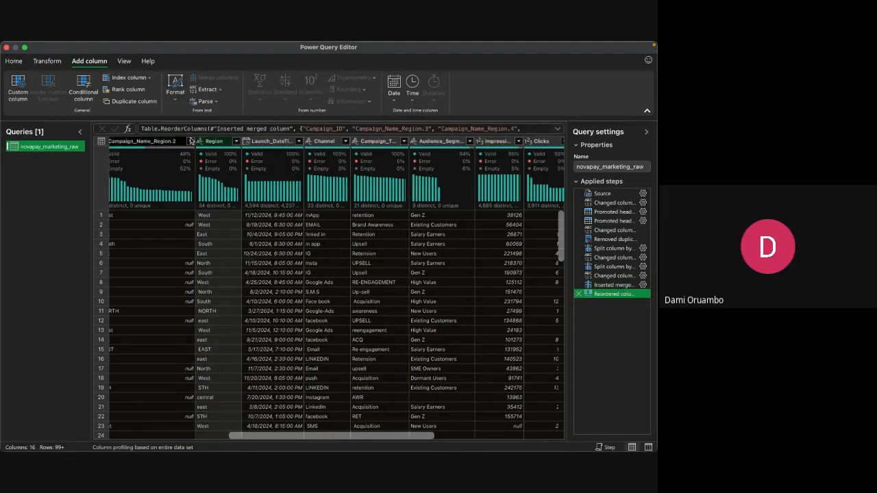
scroll(245, 255, "left", 5)
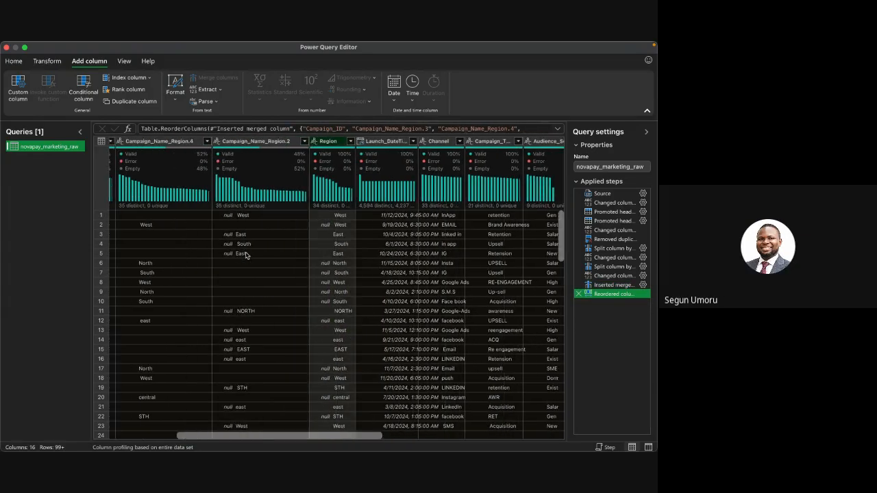
scroll(245, 255, "left", 2)
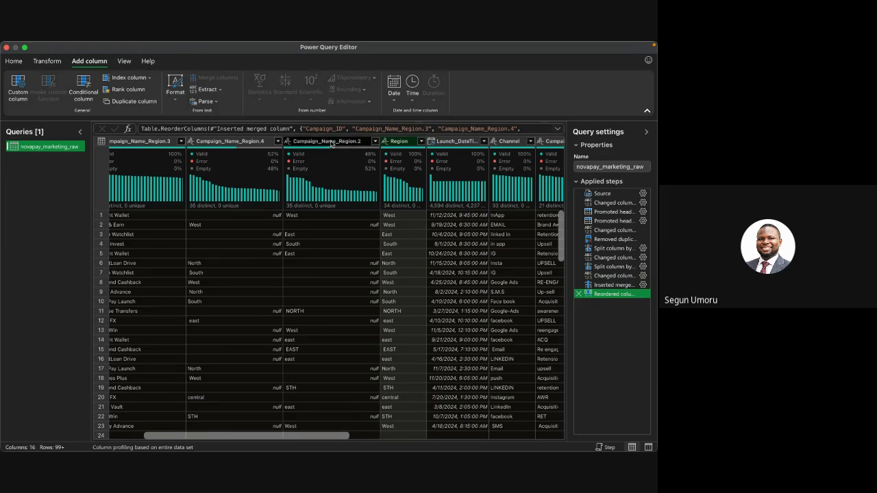
left_click(374, 141)
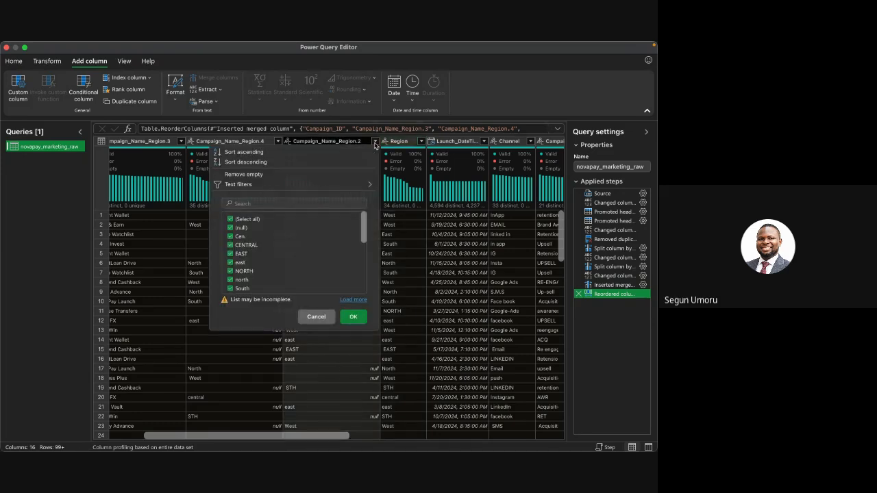
left_click(357, 145)
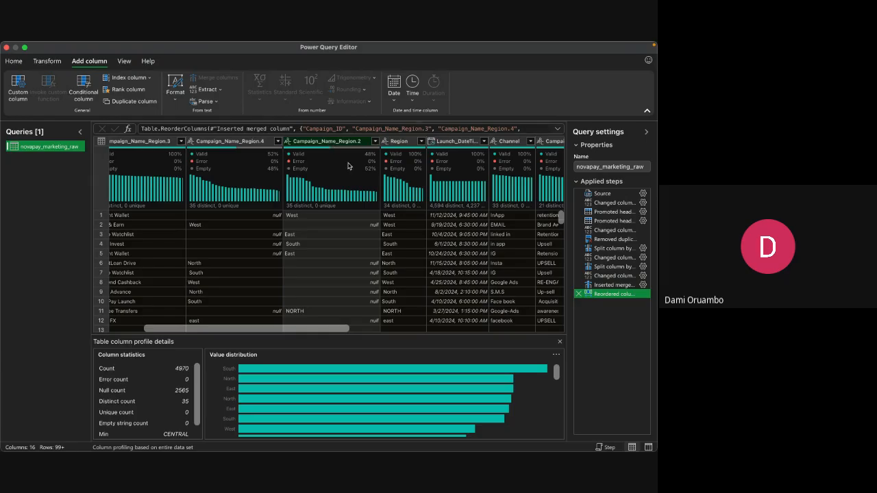
left_click(560, 343)
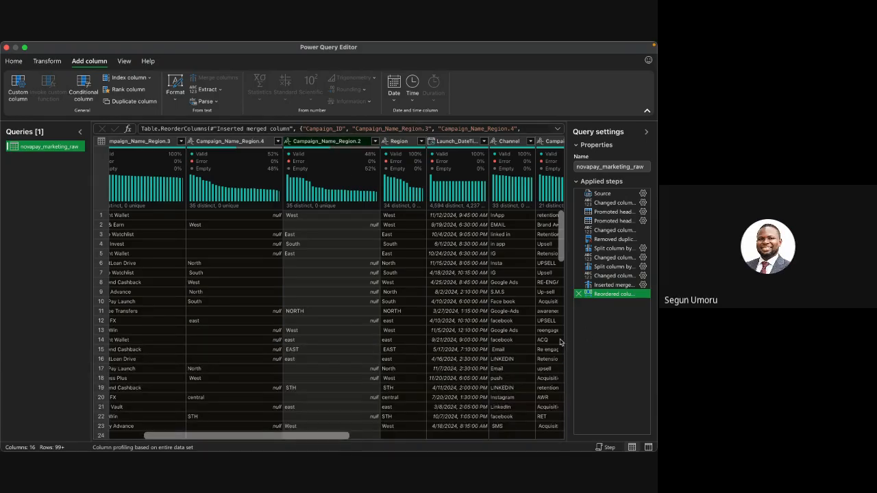
left_click(374, 141)
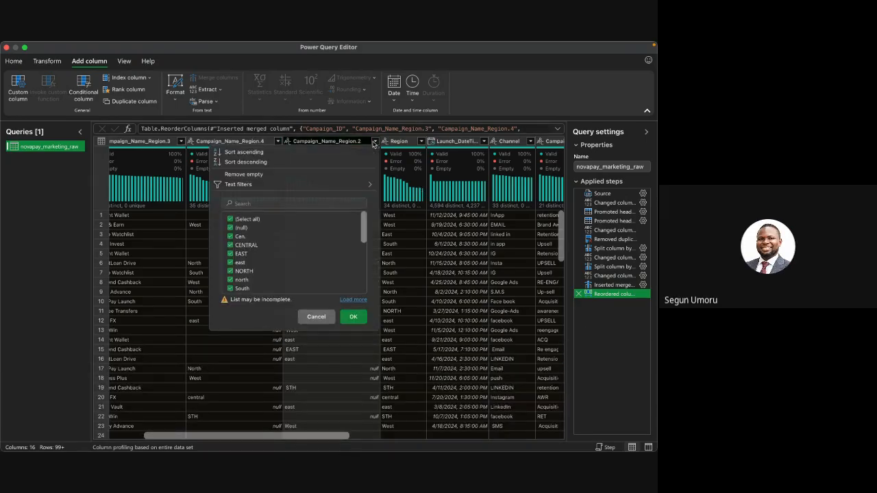
left_click(352, 316)
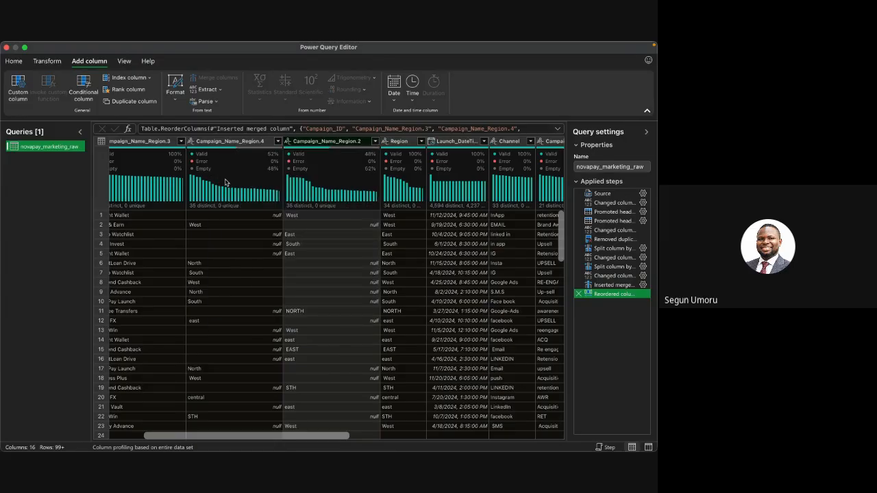
Remove the source columns Campaign_Name_Region.2 and Campaign_Name_Region.4 from the query.
mouse_move(325, 158)
right_click(345, 143)
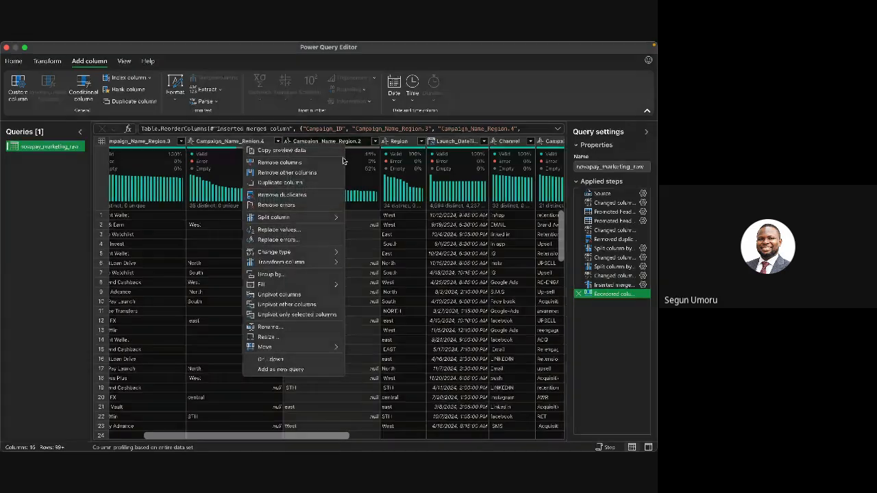
left_click(322, 164)
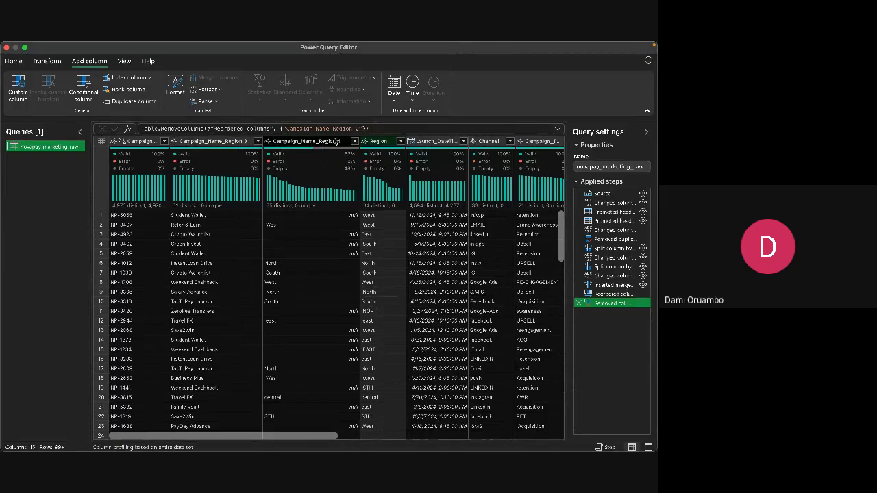
right_click(336, 142)
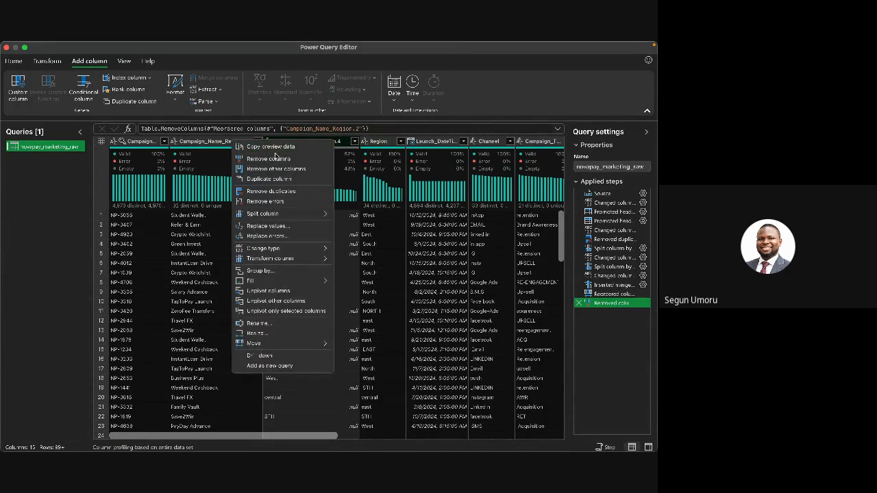
left_click(275, 159)
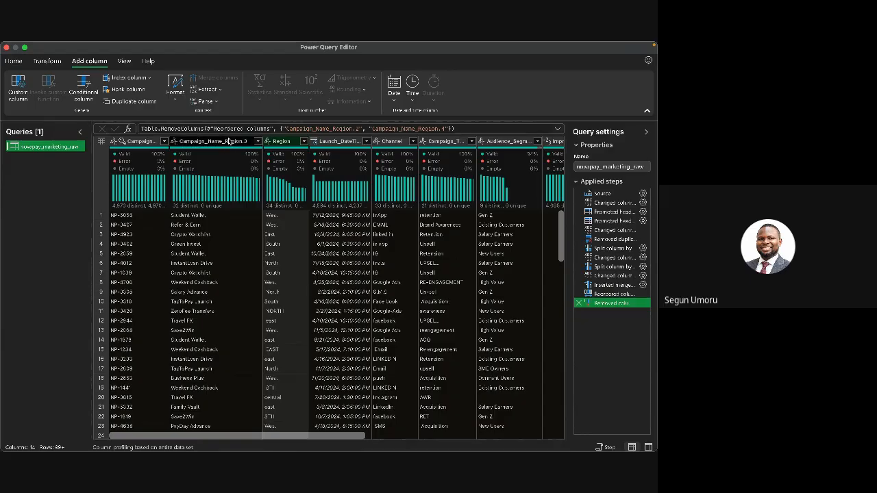
Rename the Campaign_Name_Region.3 column to Campaign Name and widen it to show the full header.
left_click(228, 140)
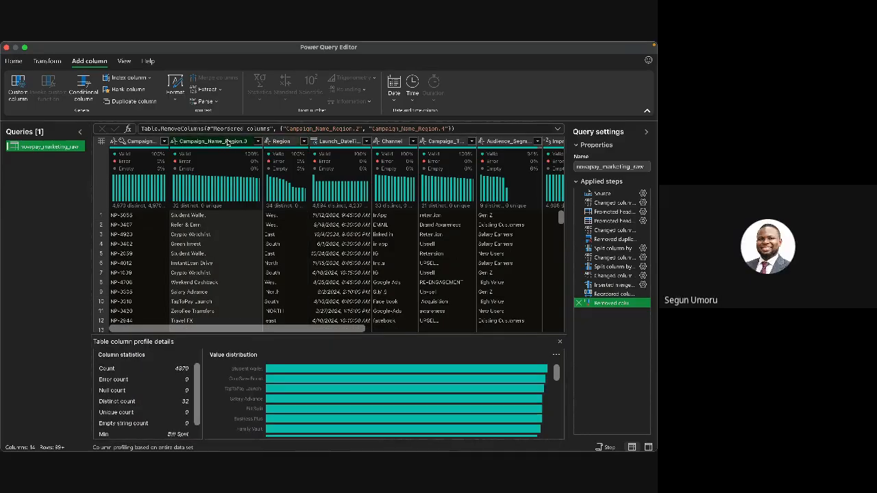
double_click(228, 140)
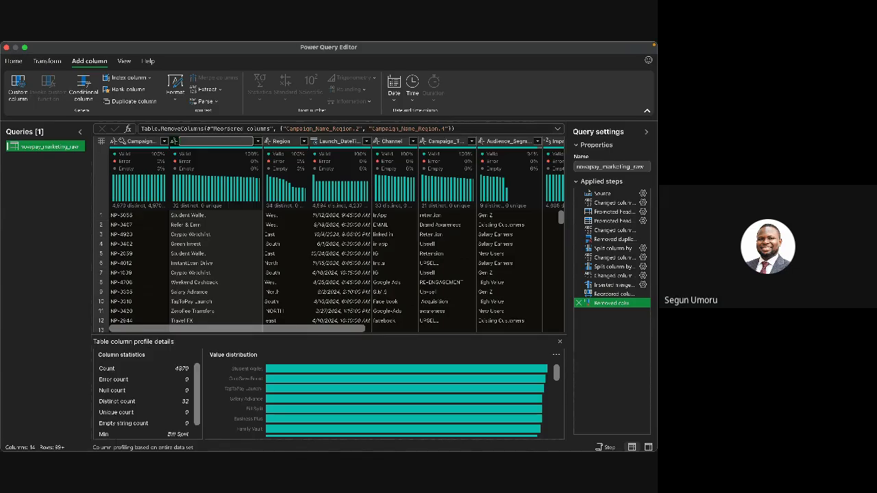
type("ampaign Name")
key("Return")
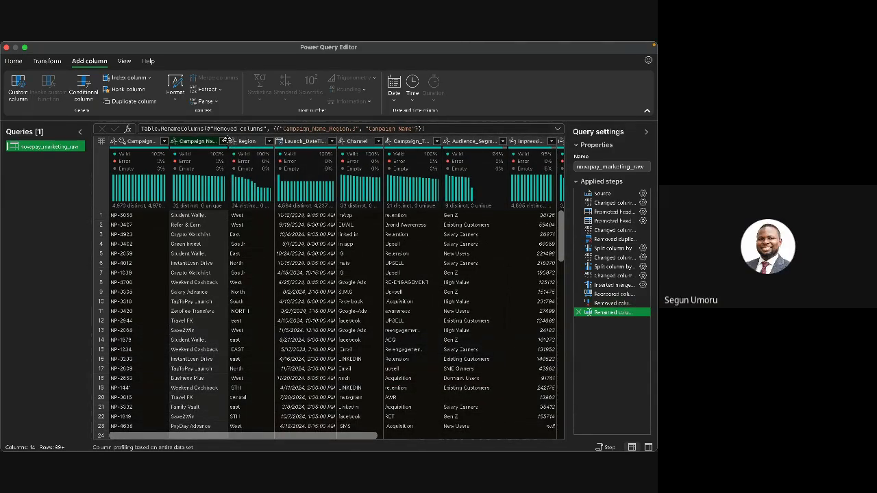
left_click_drag(227, 141, 233, 141)
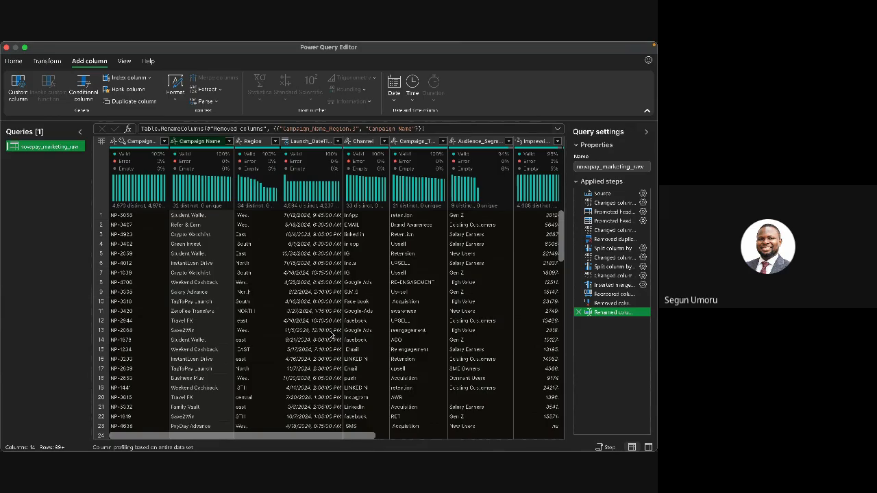
Examine the complete list of distinct Campaign Name values for repeated entries, keeping all values selected.
left_click(228, 141)
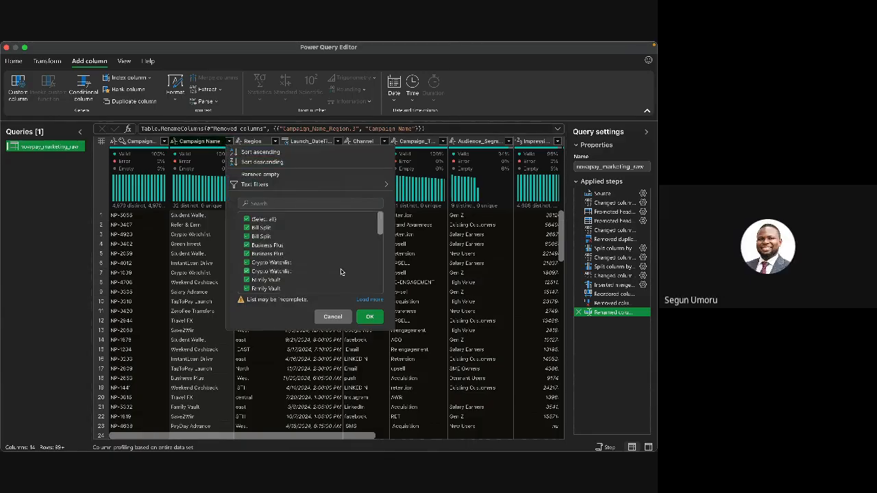
scroll(340, 272, "down", 5)
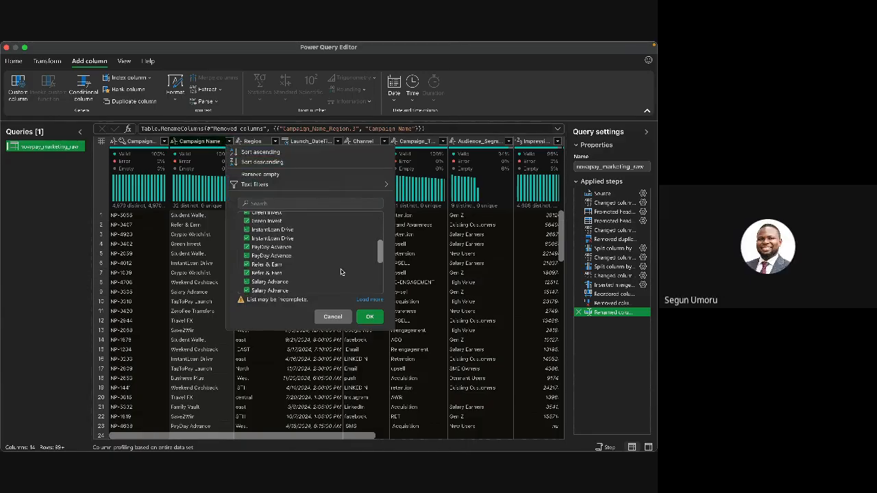
scroll(340, 272, "up", 5)
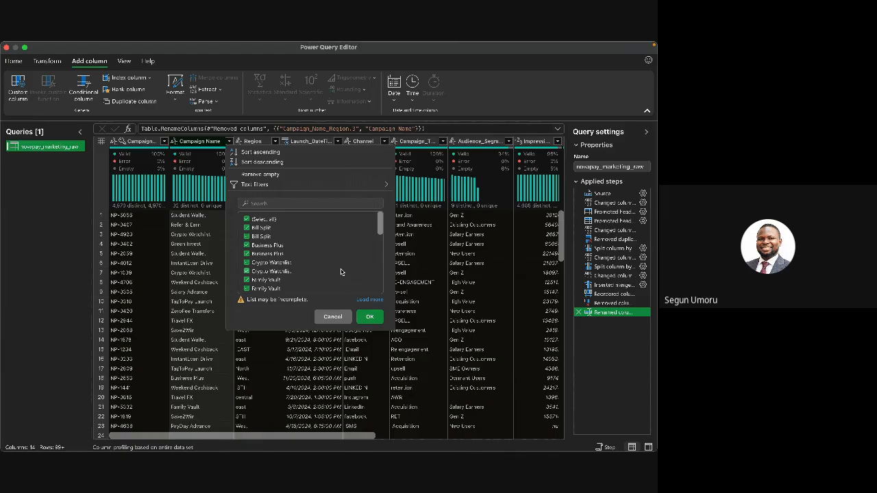
scroll(340, 272, "down", 3)
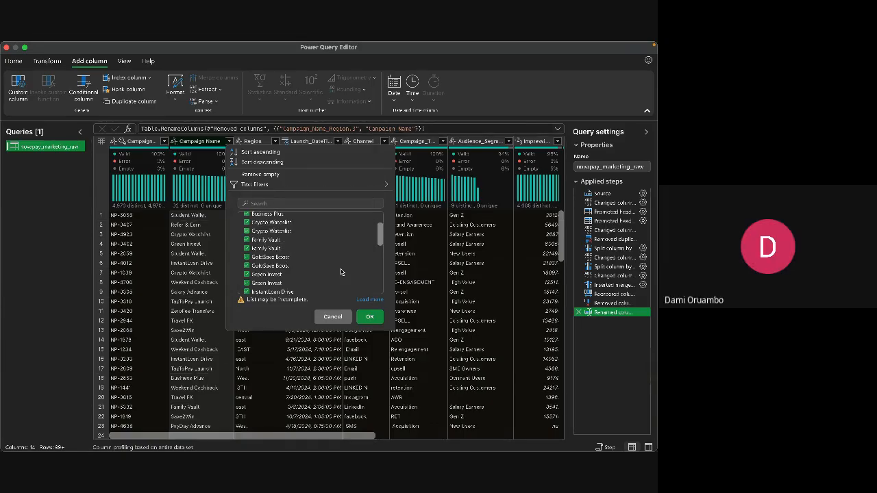
scroll(341, 271, "down", 2)
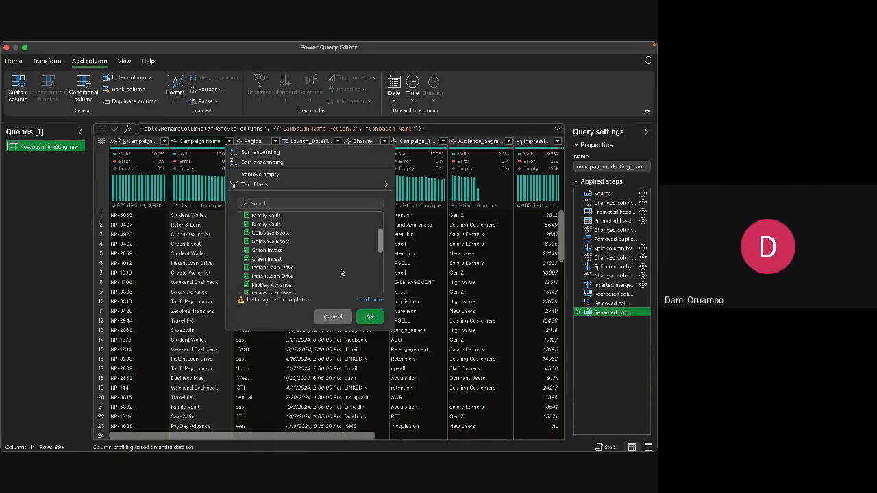
scroll(340, 272, "down", 3)
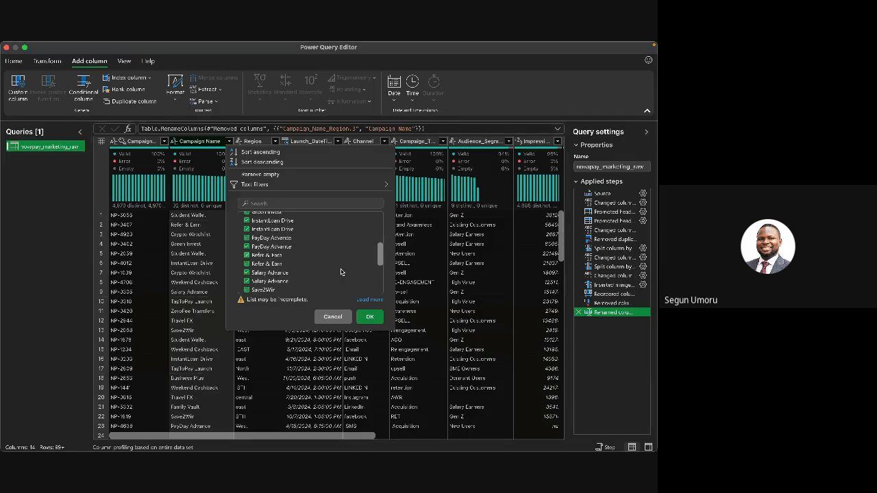
scroll(340, 272, "up", 8)
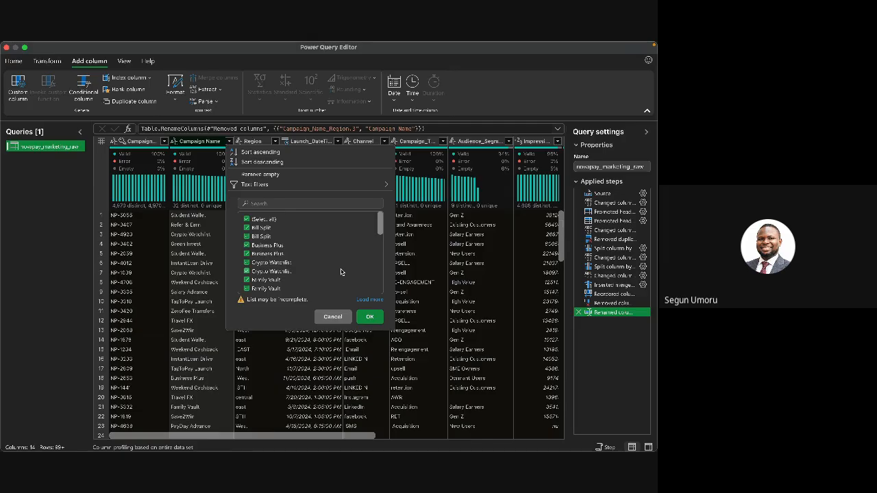
left_click(381, 300)
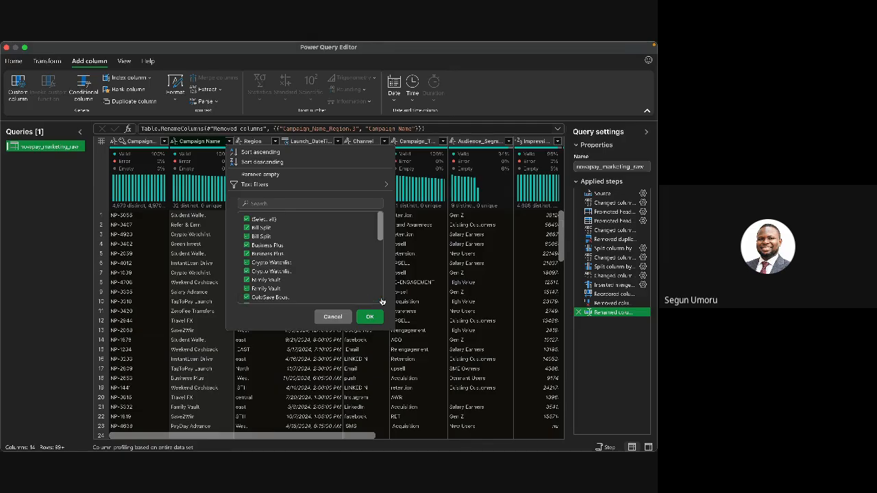
scroll(350, 265, "down", 3)
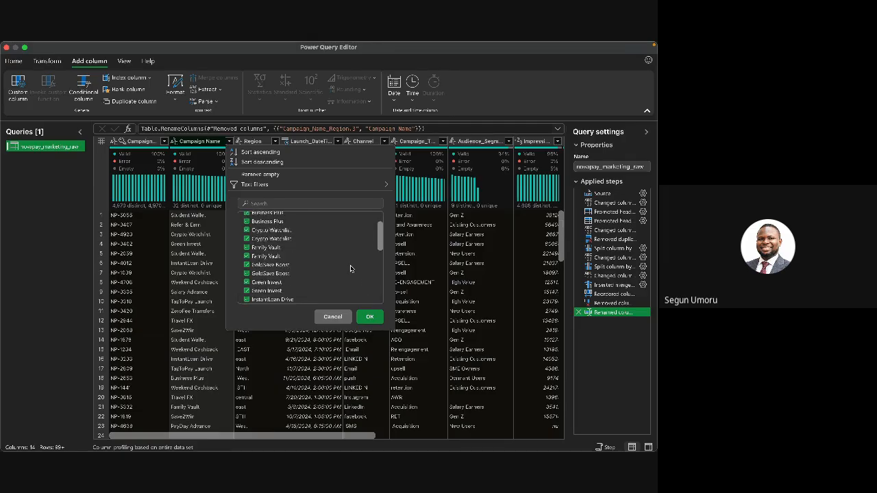
scroll(350, 265, "down", 5)
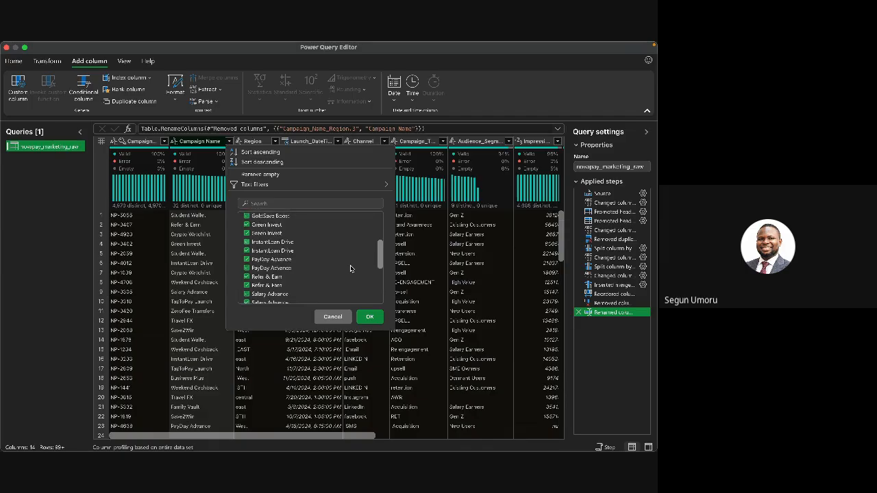
scroll(350, 265, "down", 4)
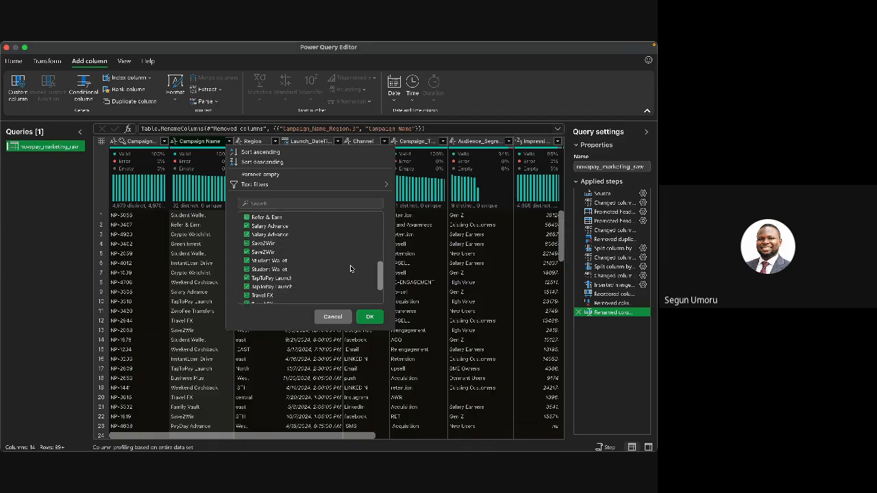
scroll(350, 265, "down", 3)
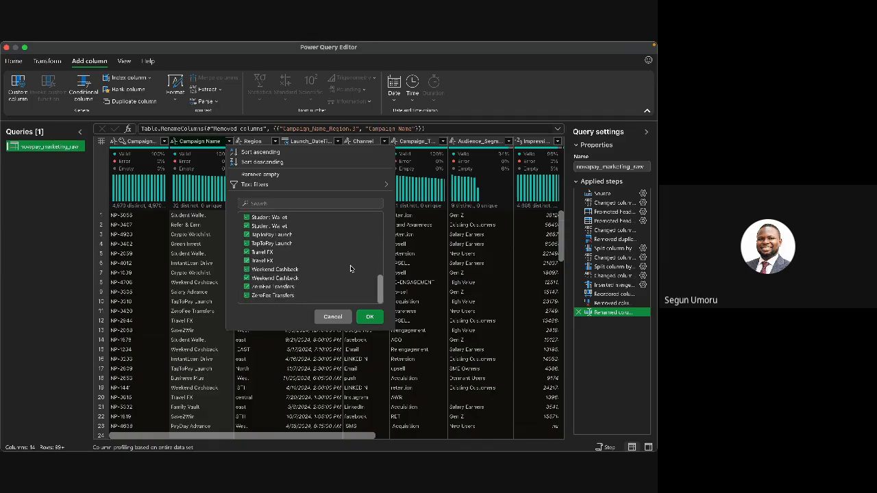
scroll(350, 265, "up", 15)
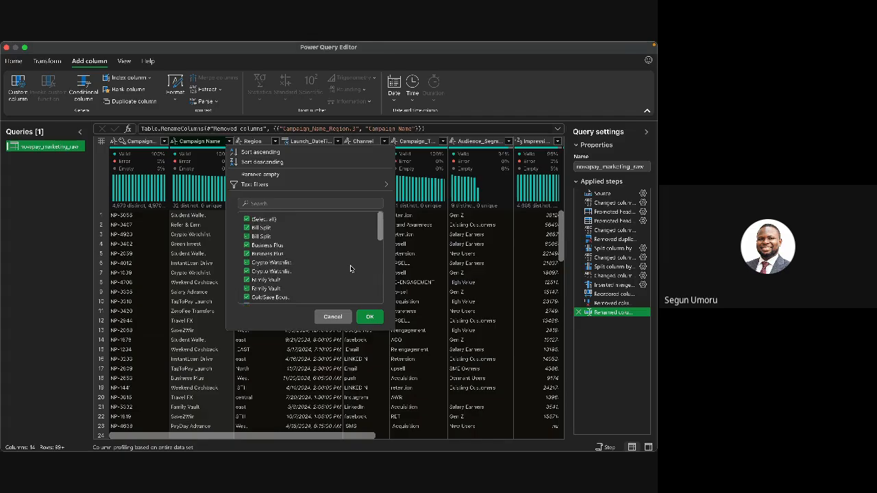
left_click(370, 314)
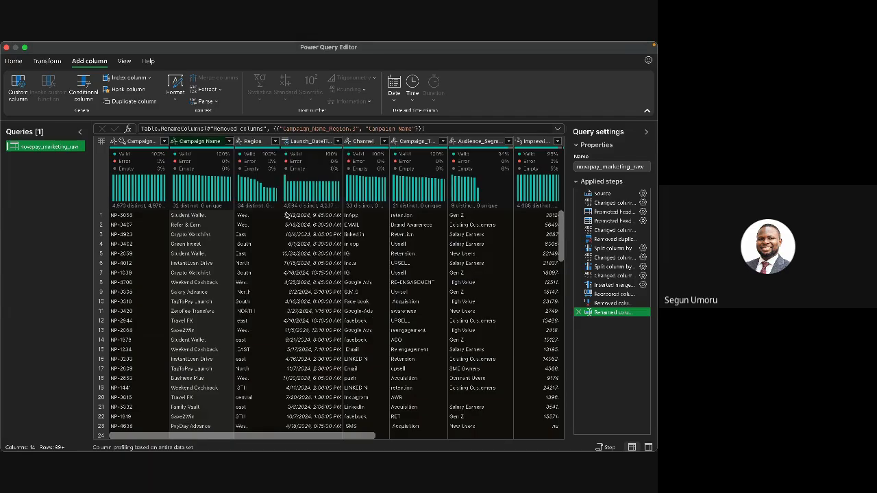
Trim the leading and trailing spaces from the text in the Campaign Name column.
right_click(215, 145)
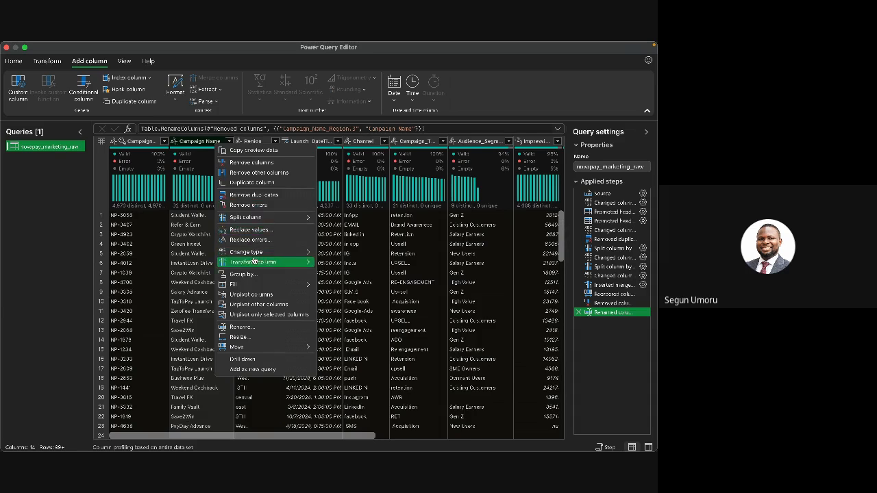
mouse_move(253, 261)
mouse_move(343, 266)
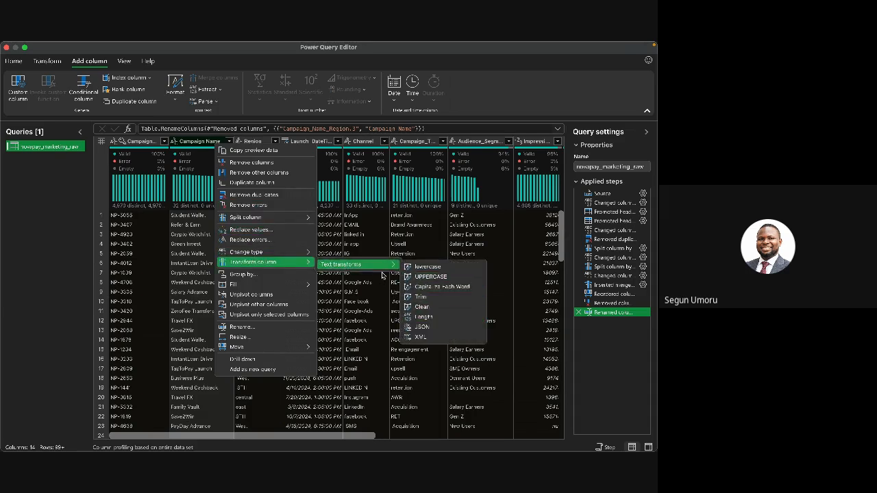
left_click(420, 299)
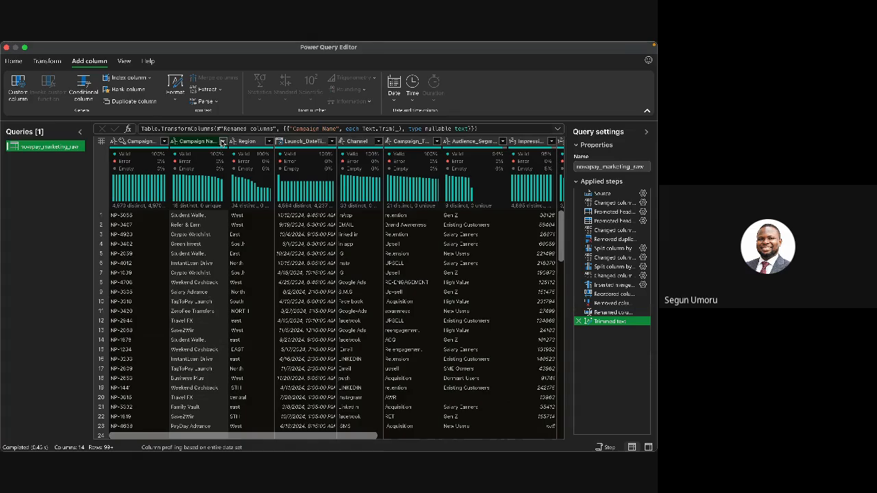
Check the full list of trimmed Campaign Name values for remaining duplicates and inspect the column's distinct count.
left_click(223, 141)
scroll(324, 251, "down", 3)
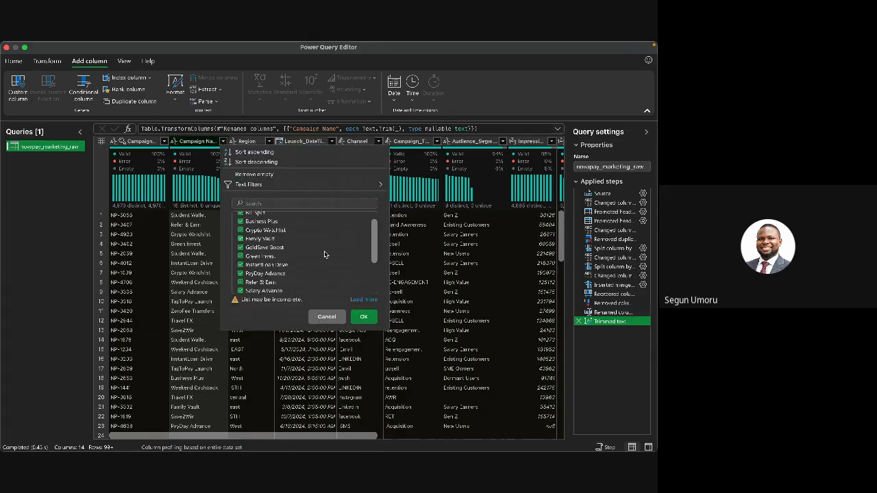
scroll(324, 251, "up", 2)
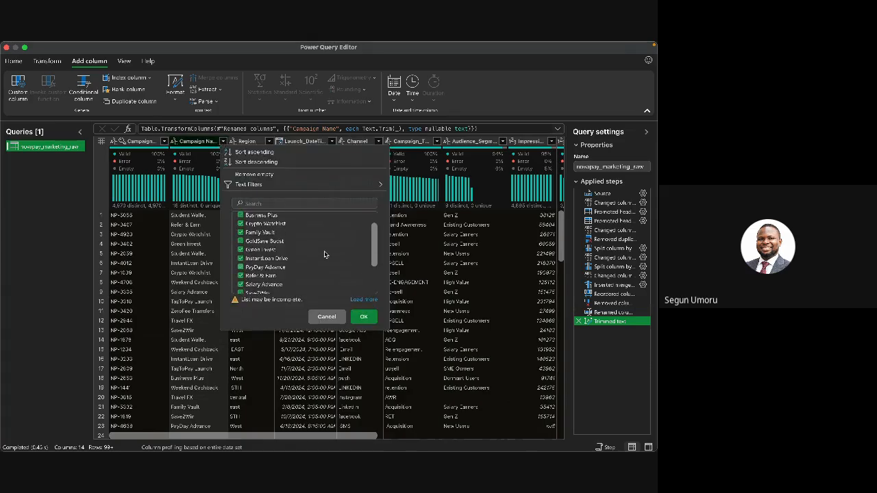
scroll(324, 251, "down", 3)
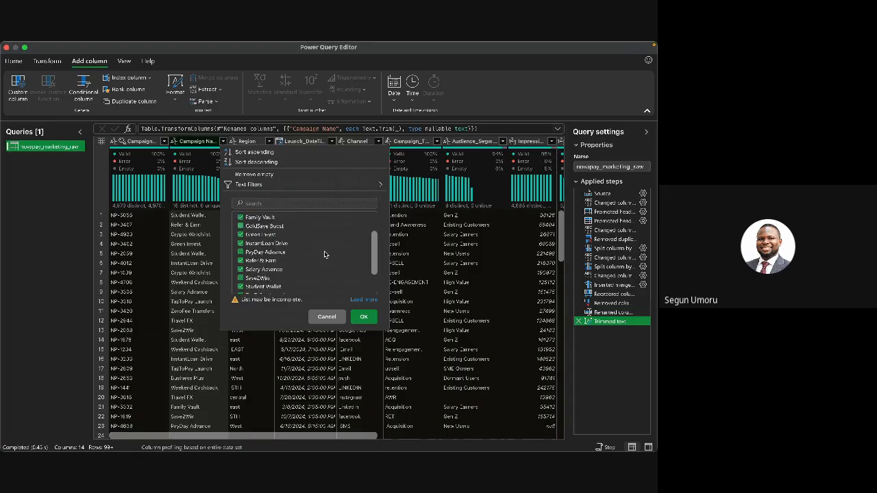
left_click(371, 302)
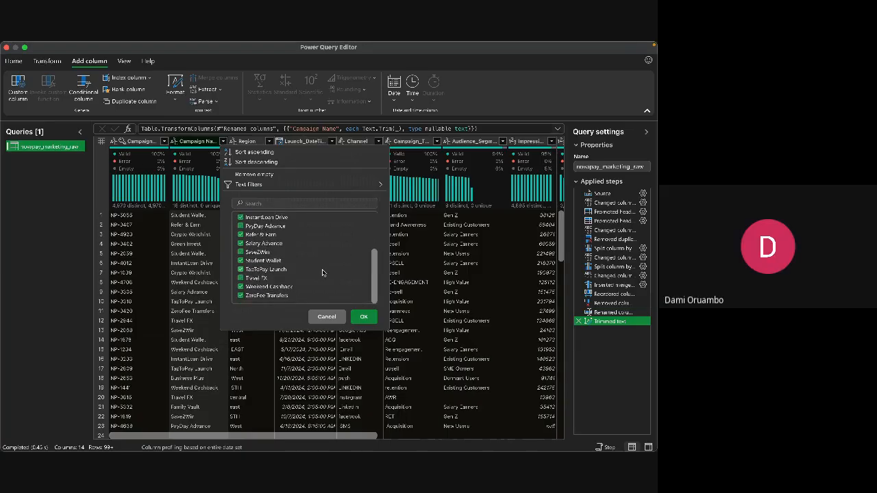
scroll(322, 273, "up", 10)
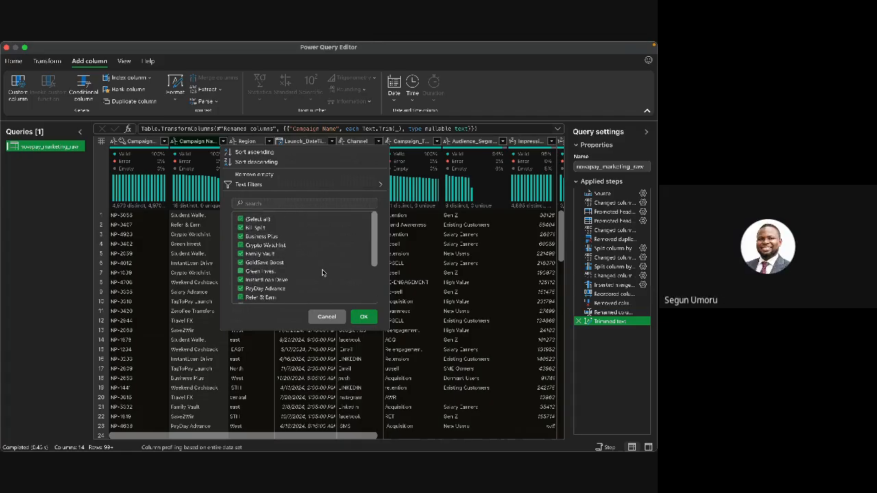
scroll(322, 273, "down", 3)
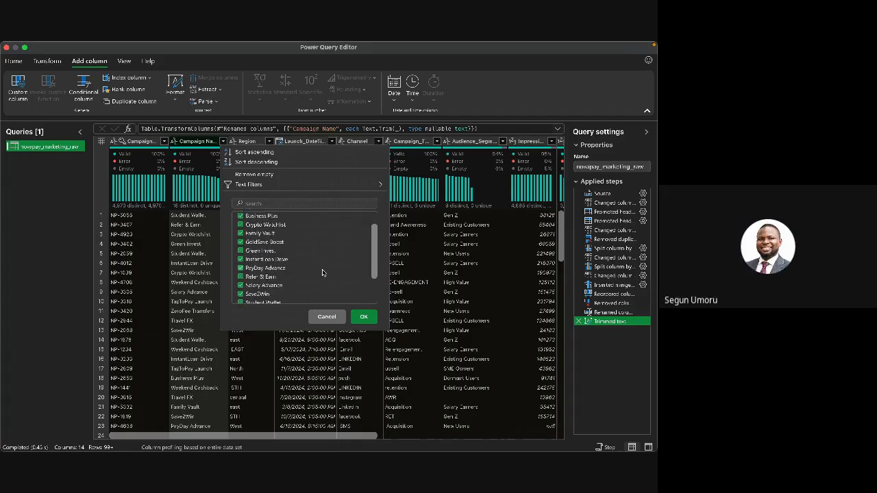
scroll(322, 273, "up", 2)
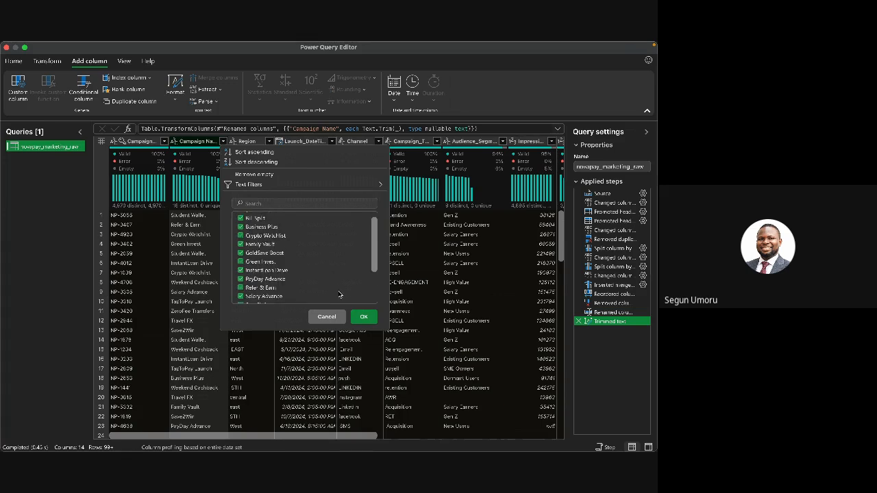
scroll(340, 295, "down", 3)
scroll(339, 295, "down", 2)
scroll(339, 294, "up", 5)
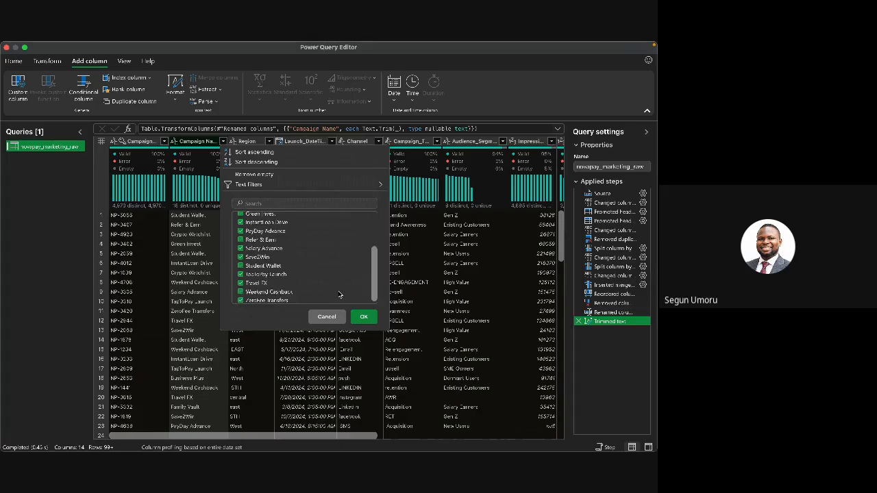
left_click(362, 318)
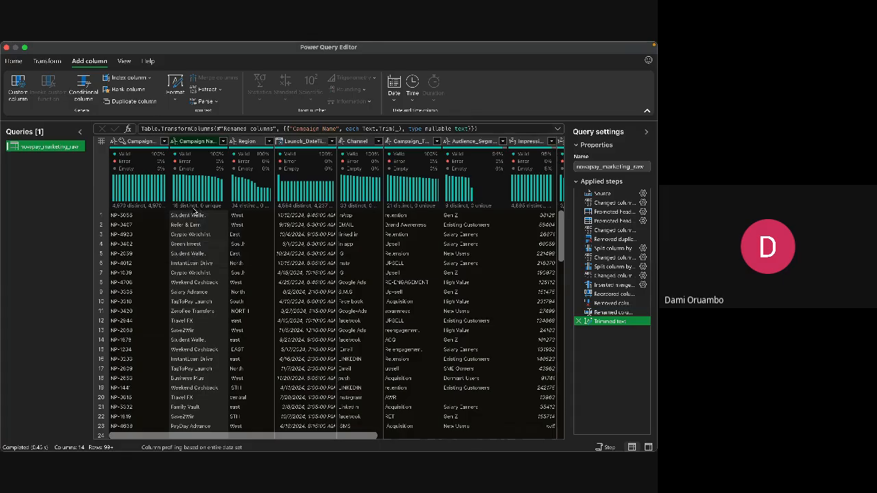
mouse_move(195, 205)
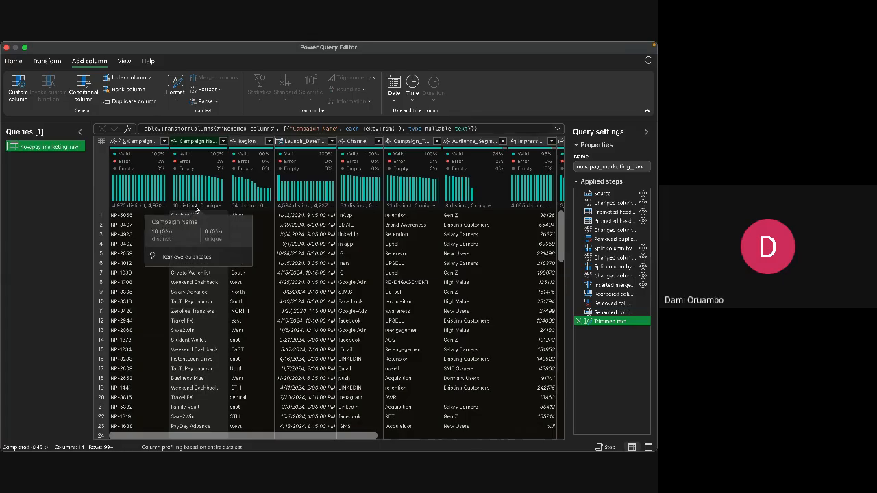
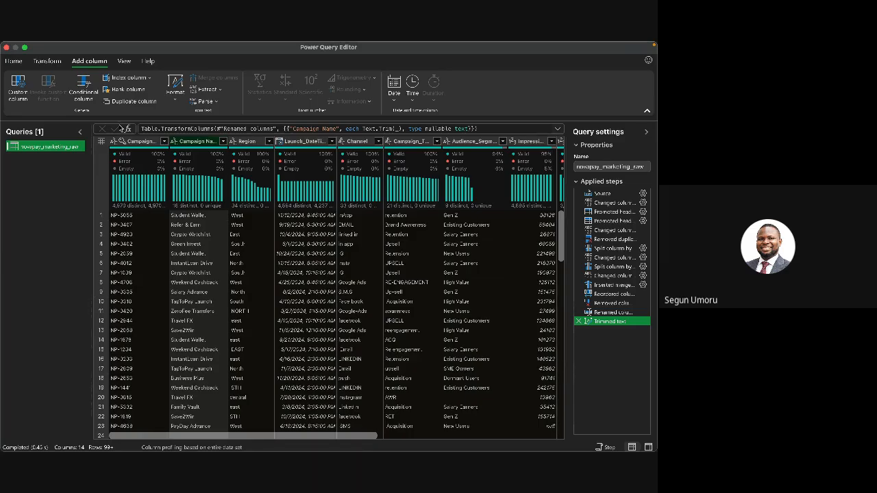
Inspect the Region column's profile statistics and preview its distinct values, then close the column profile details.
left_click(254, 142)
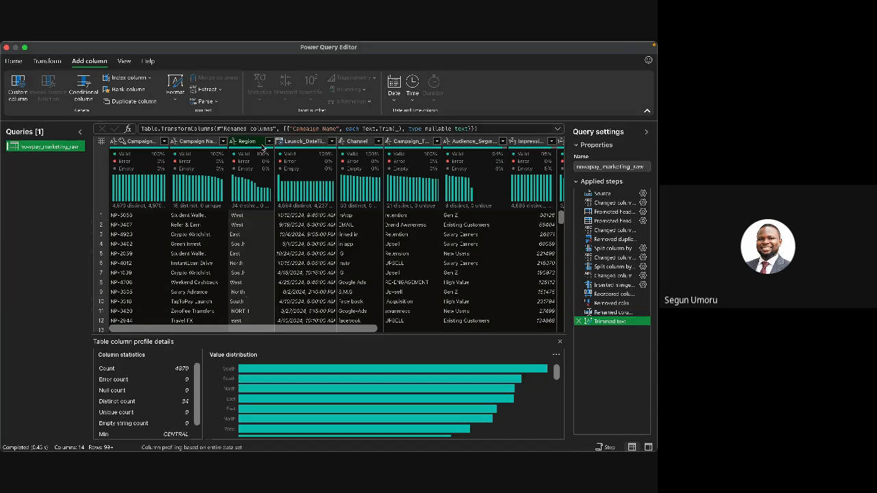
left_click(268, 142)
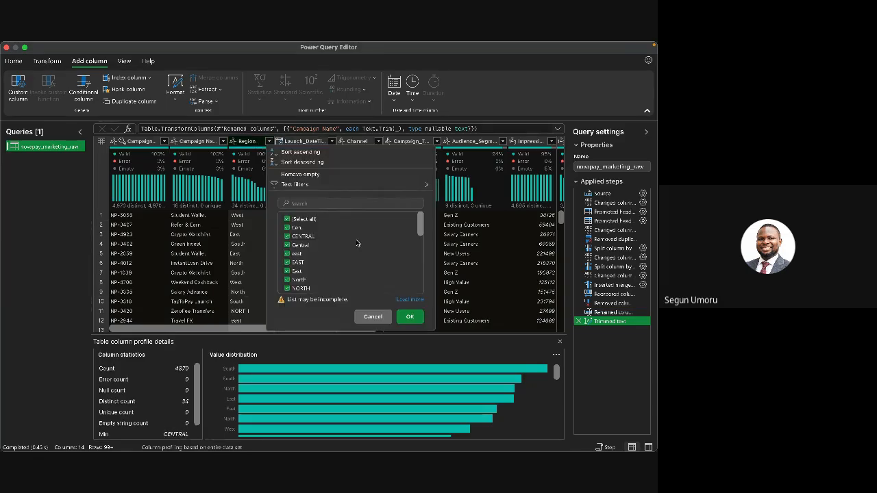
scroll(357, 243, "down", 1)
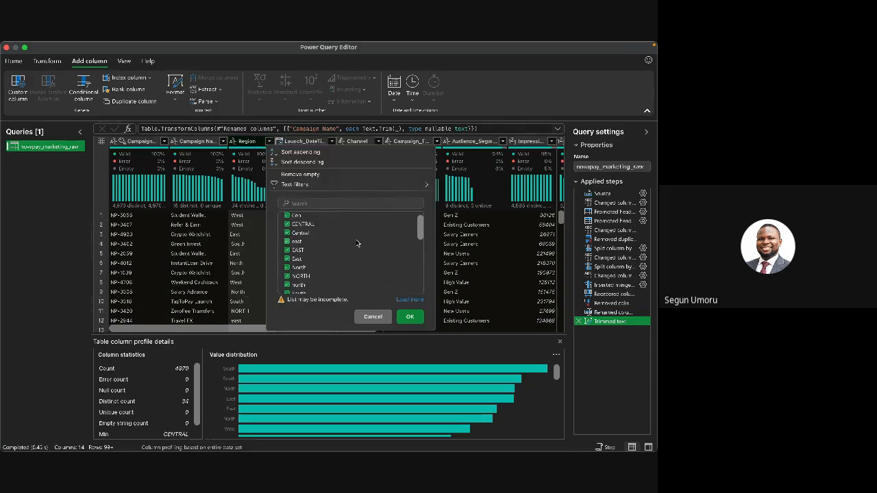
scroll(357, 243, "up", 1)
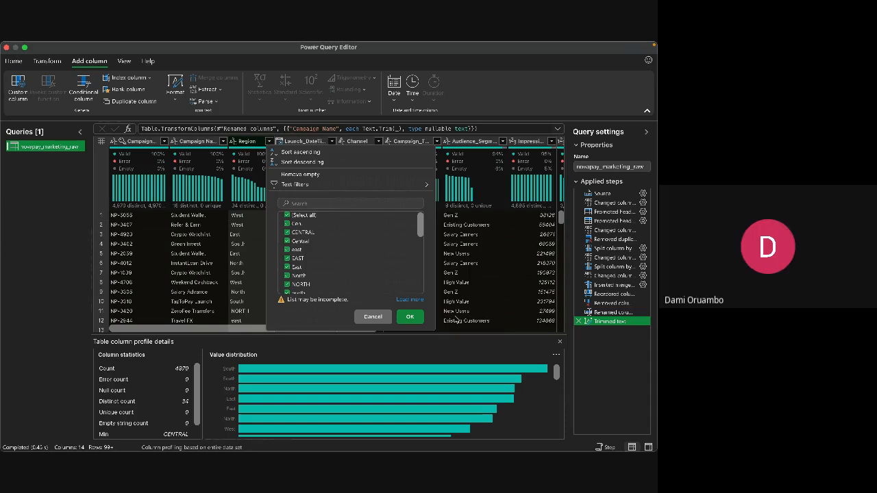
left_click(562, 344)
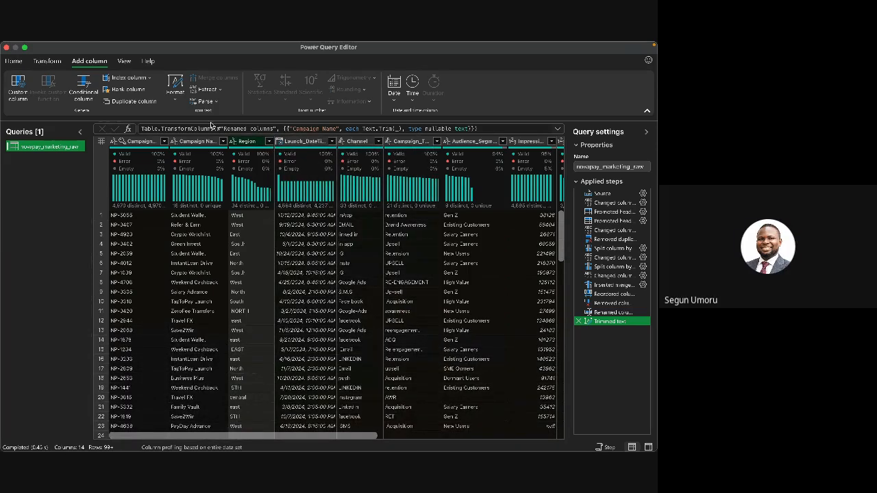
Examine the listed distinct Region values for inconsistent capitalization, abbreviations and repeated entries.
left_click(269, 141)
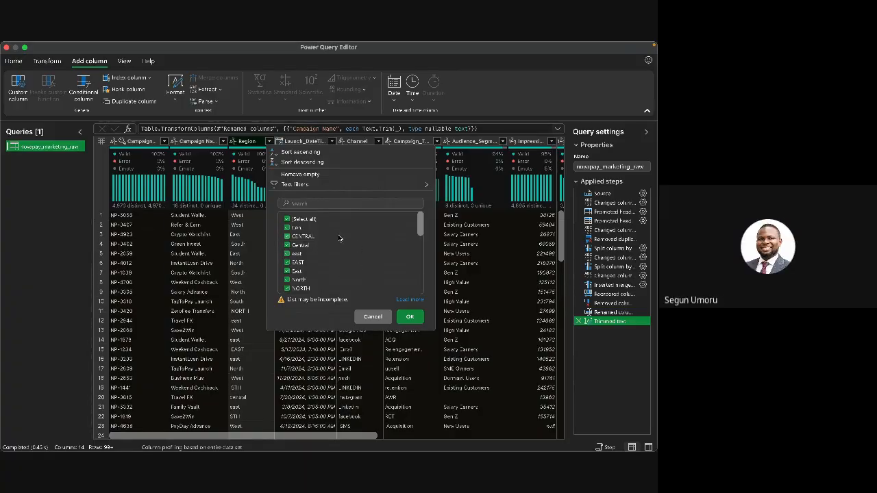
scroll(345, 245, "down", 3)
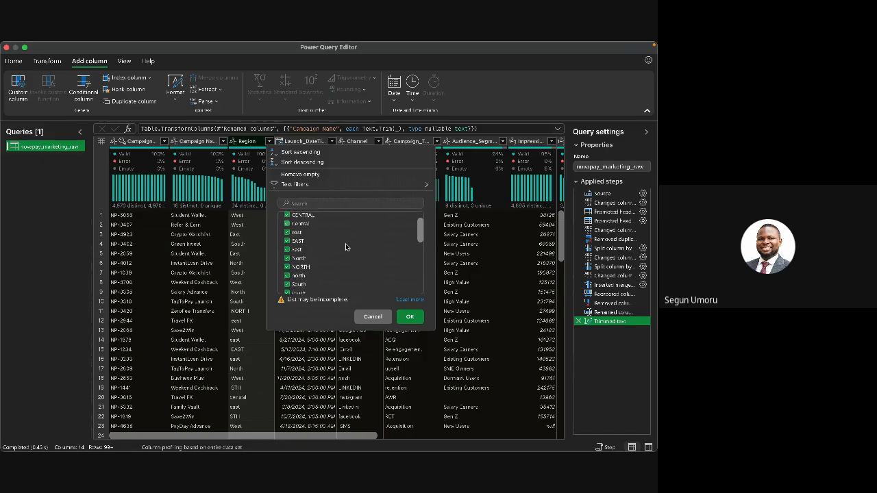
scroll(345, 245, "down", 2)
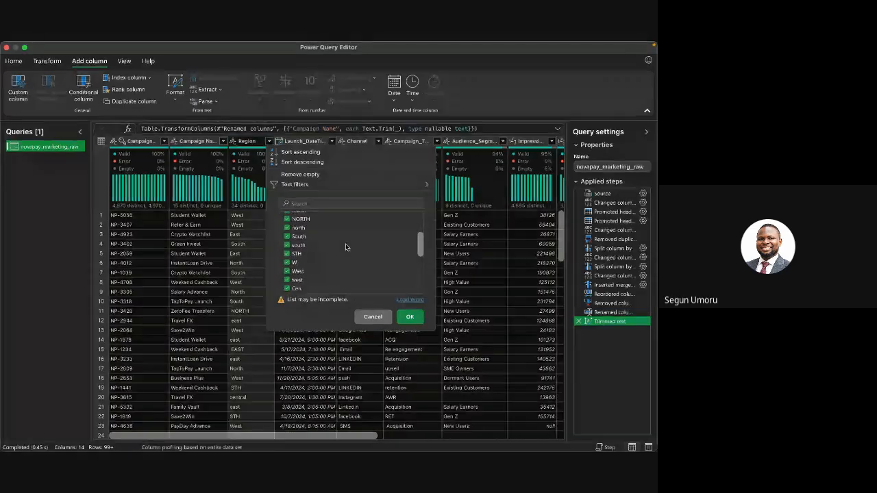
scroll(345, 243, "up", 5)
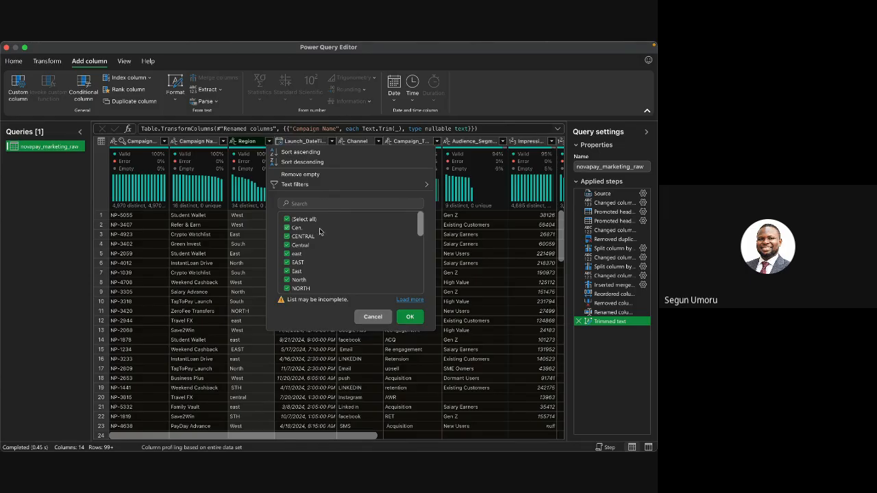
scroll(326, 245, "down", 3)
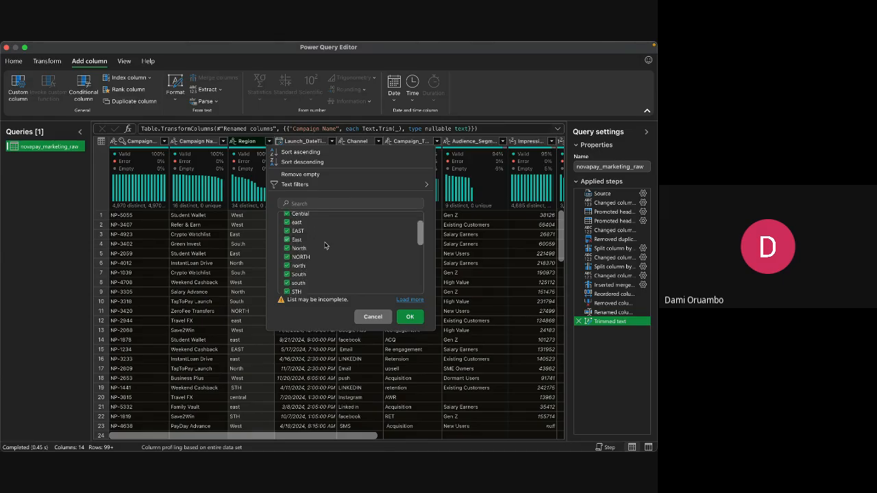
scroll(325, 245, "down", 1)
scroll(325, 246, "down", 1)
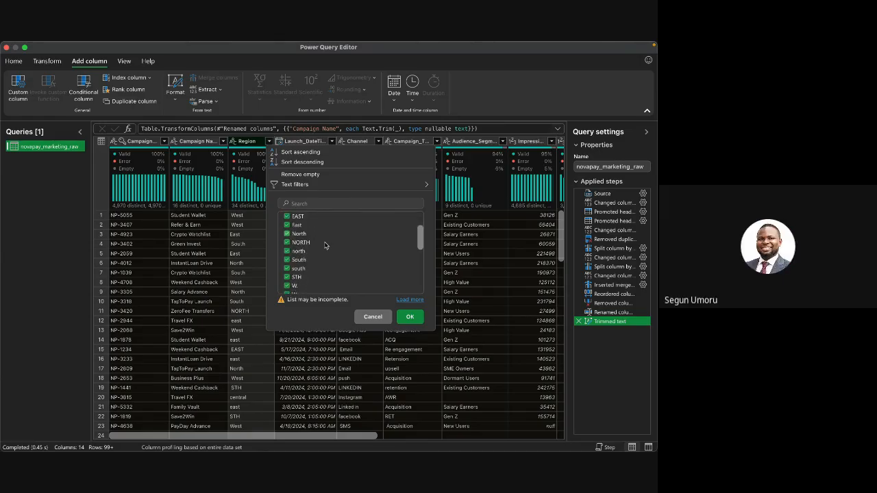
scroll(326, 245, "up", 1)
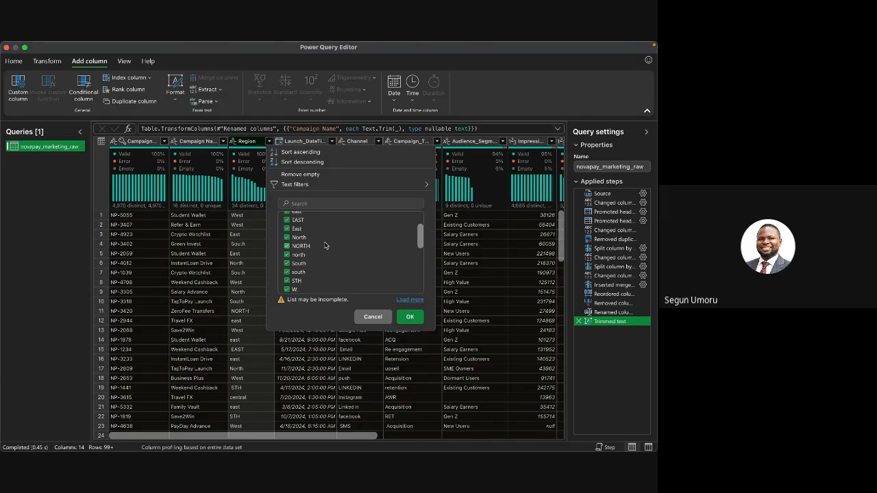
scroll(325, 245, "down", 3)
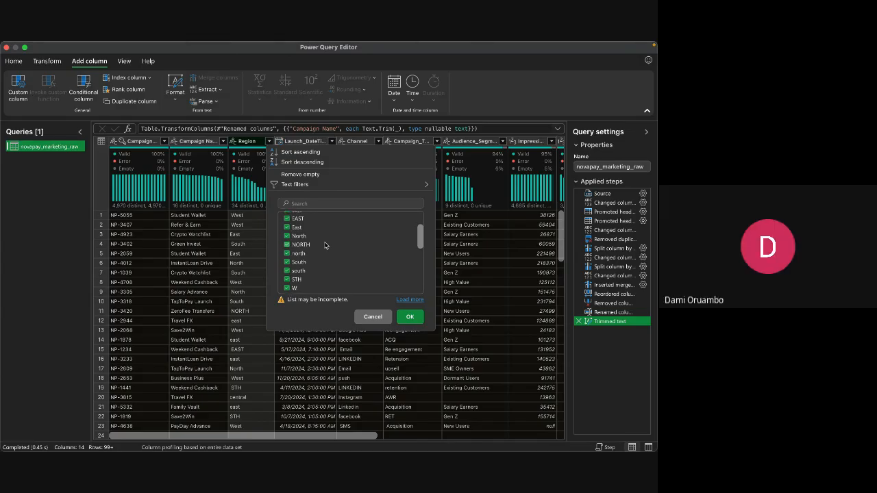
scroll(325, 245, "down", 1)
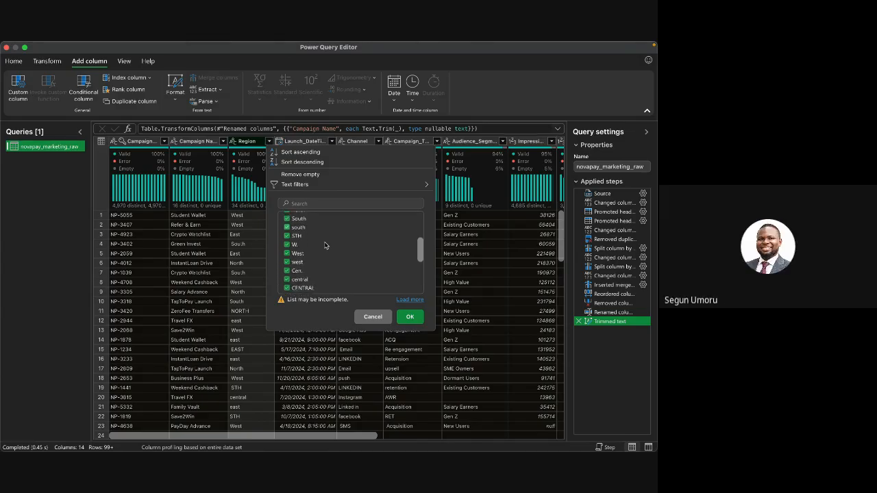
scroll(325, 245, "down", 2)
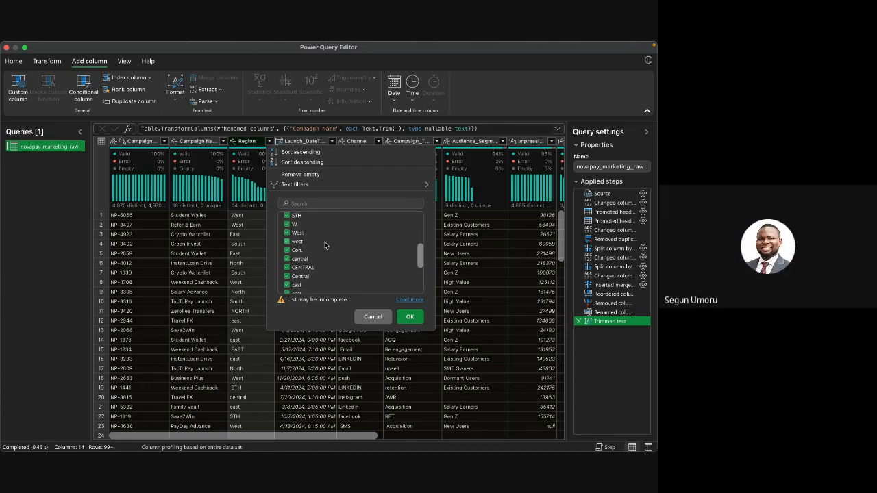
scroll(326, 245, "down", 4)
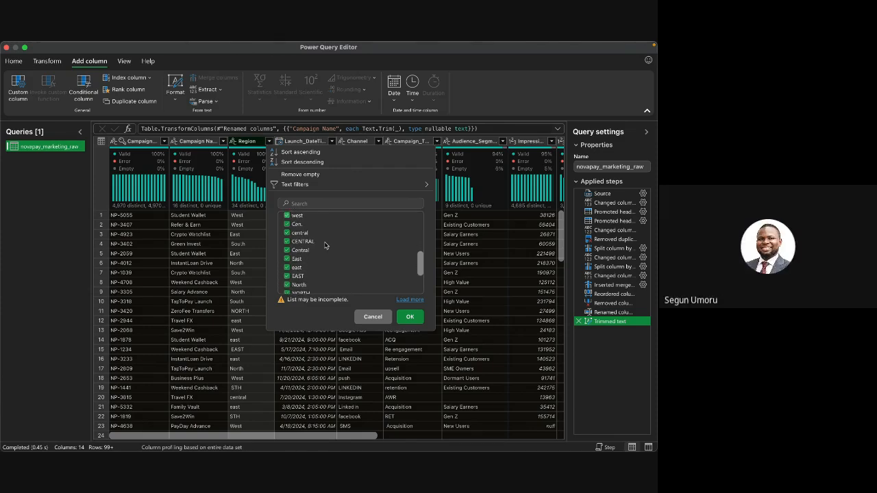
Load the complete list of distinct Region values and review it for variants, keeping all values selected.
left_click(410, 299)
scroll(396, 294, "down", 4)
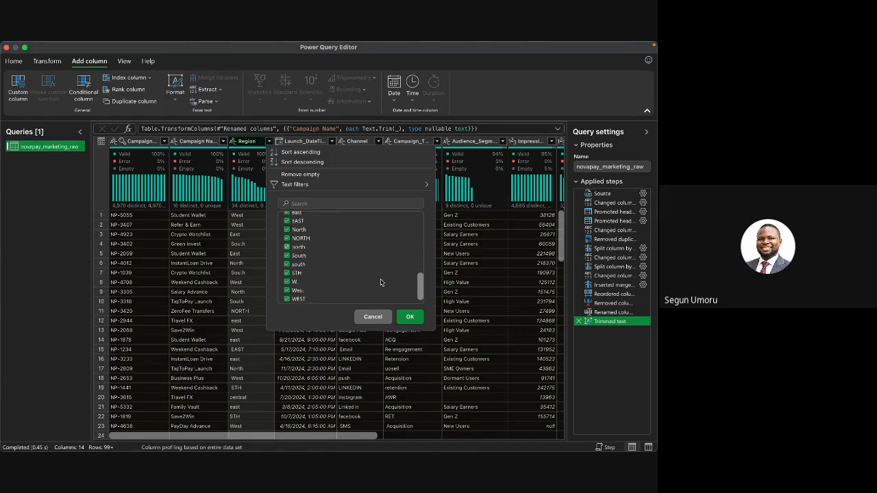
scroll(381, 282, "down", 3)
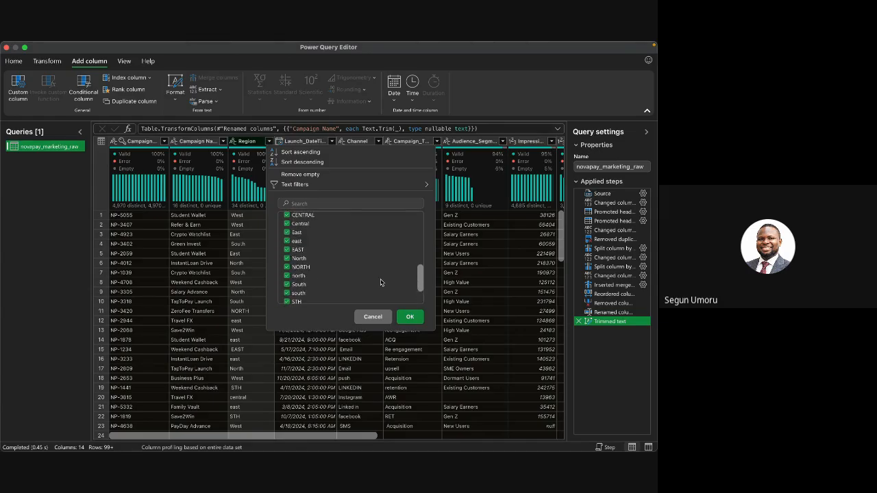
scroll(381, 283, "up", 5)
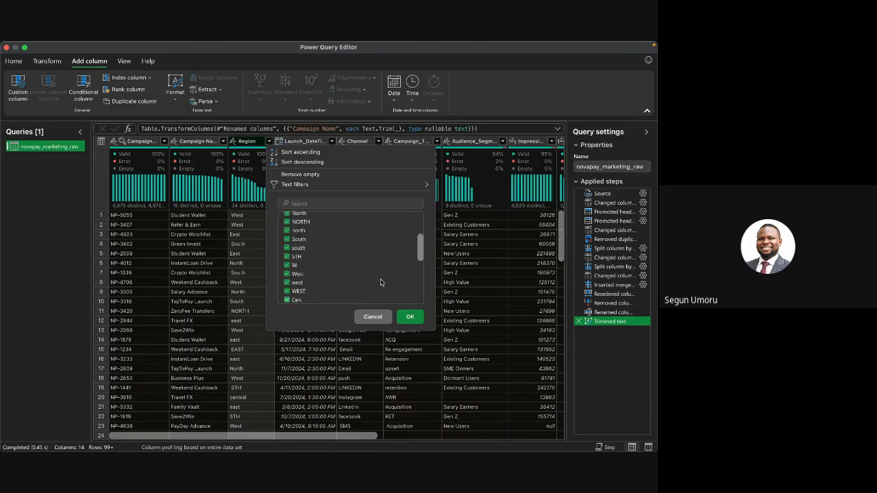
scroll(381, 282, "up", 3)
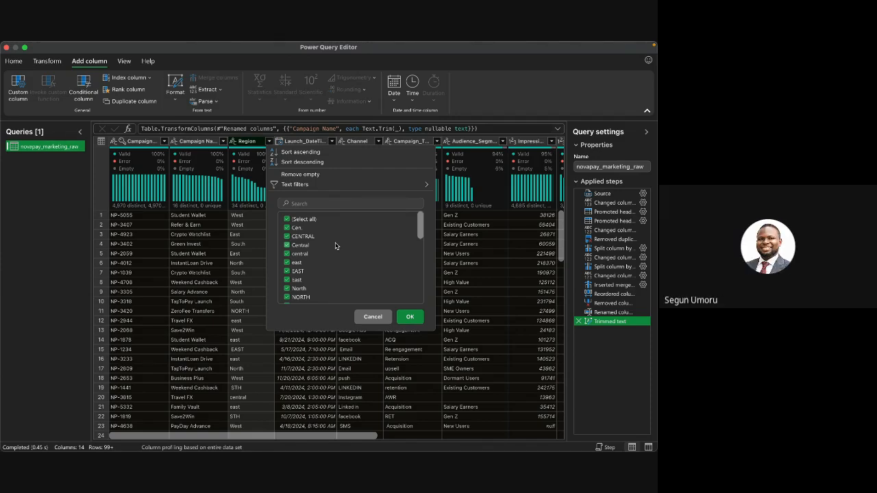
left_click(410, 317)
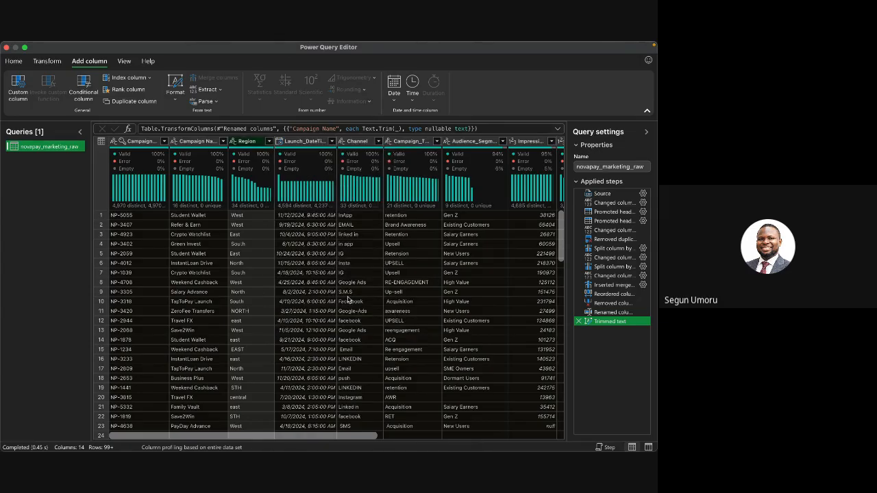
right_click(254, 142)
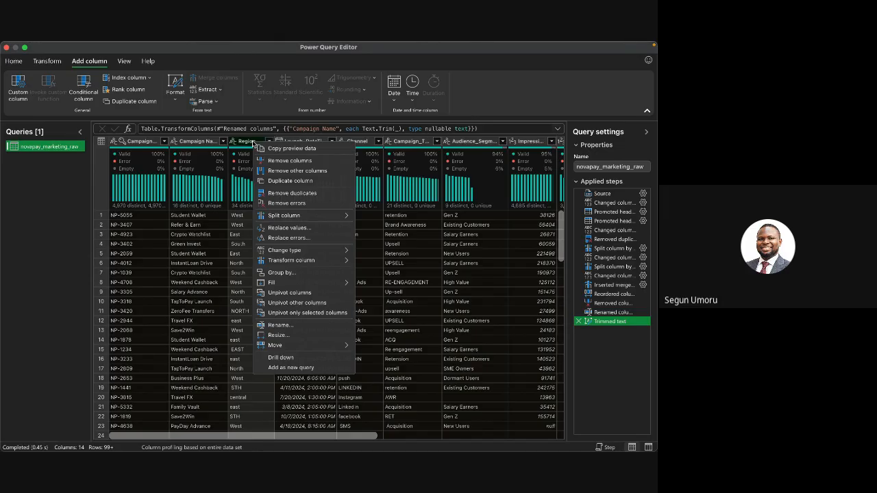
left_click(292, 229)
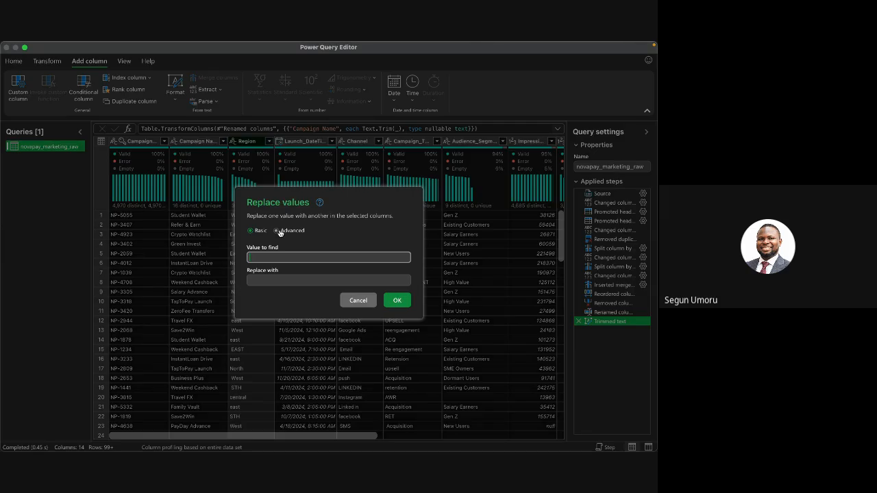
left_click(357, 302)
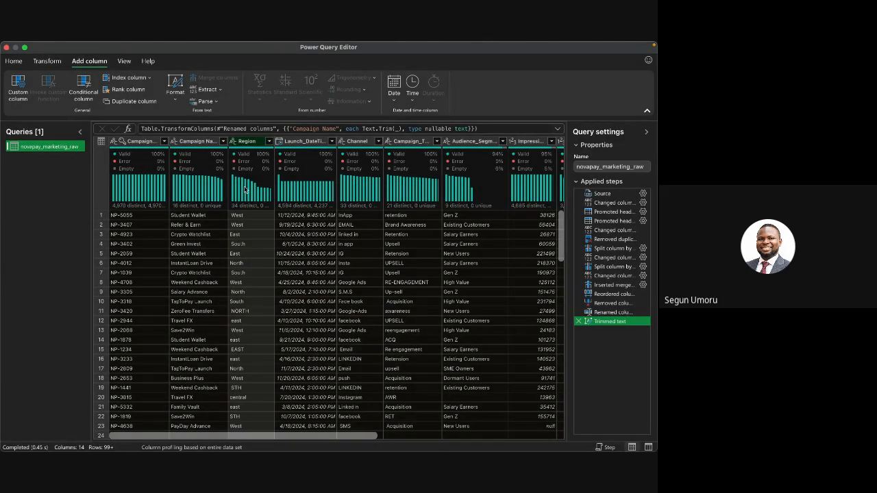
Trim the leading and trailing spaces from the text in the Region column.
left_click(256, 144)
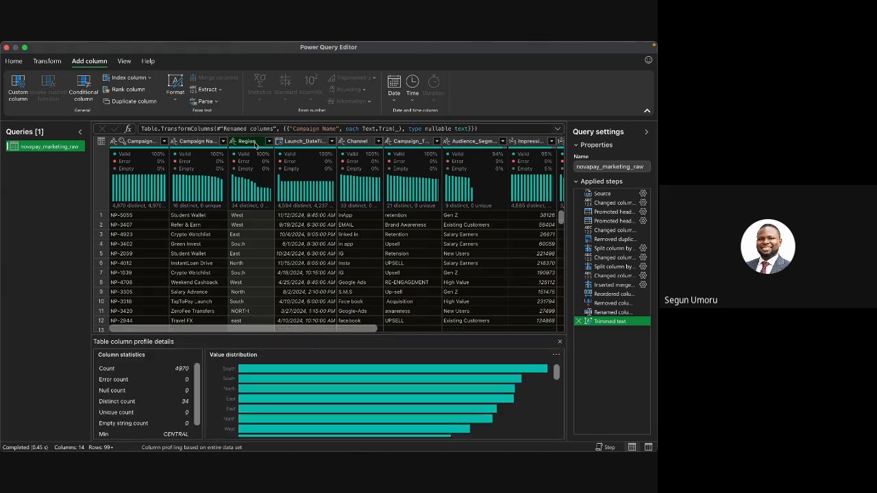
right_click(256, 144)
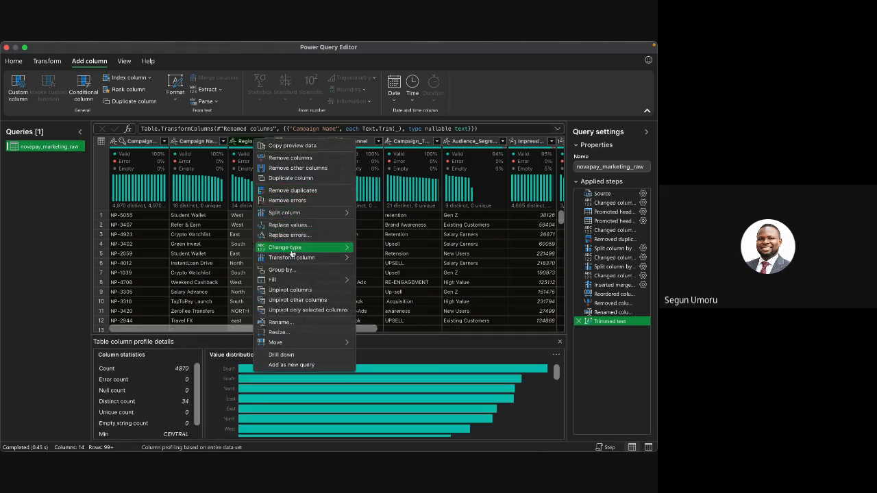
mouse_move(294, 258)
mouse_move(374, 259)
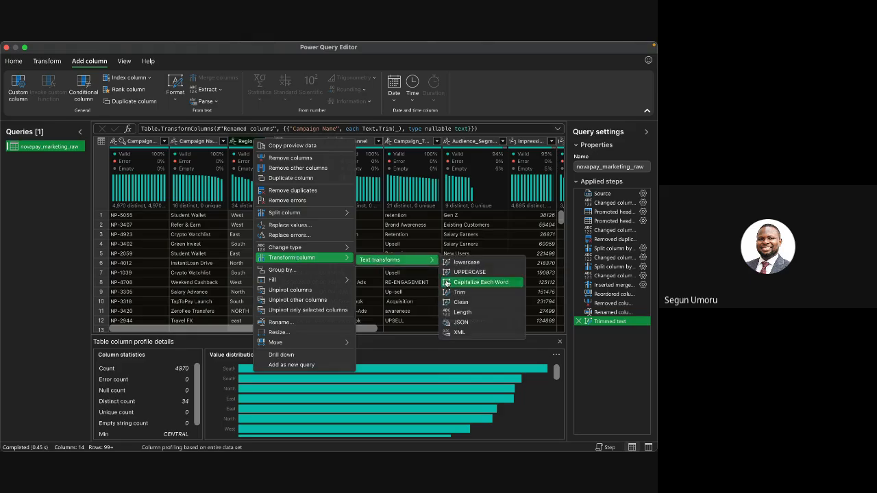
left_click(465, 293)
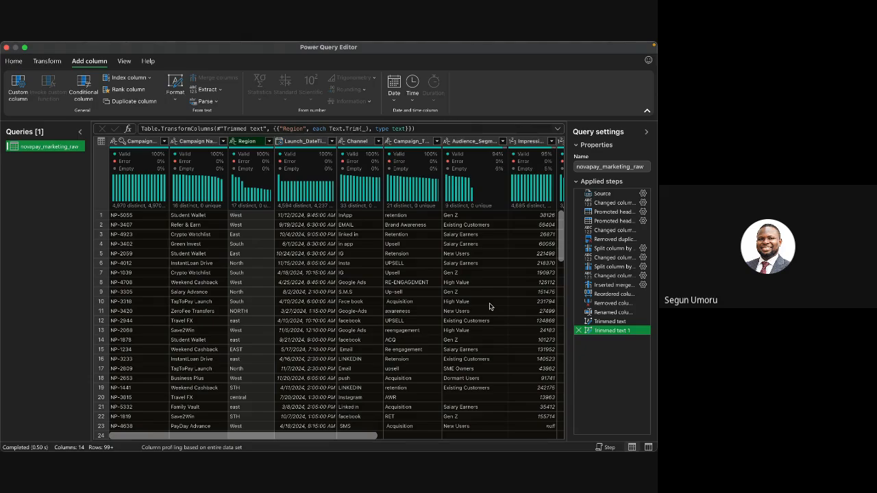
right_click(249, 142)
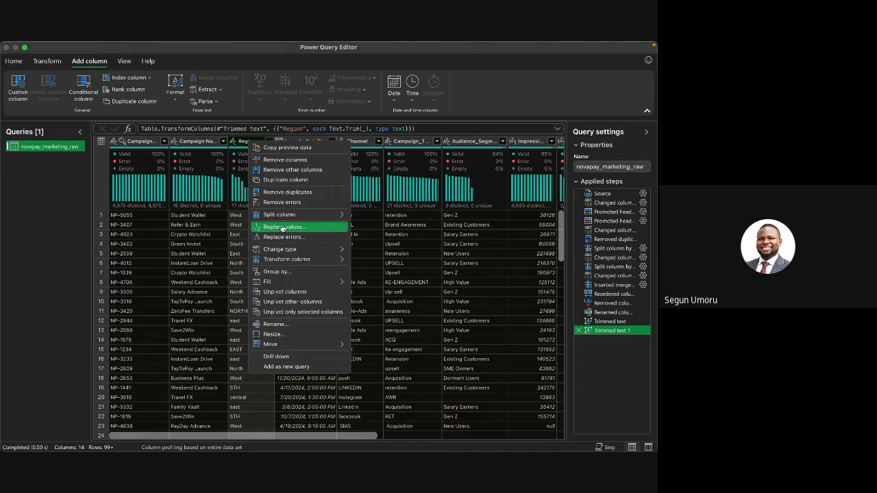
left_click(282, 226)
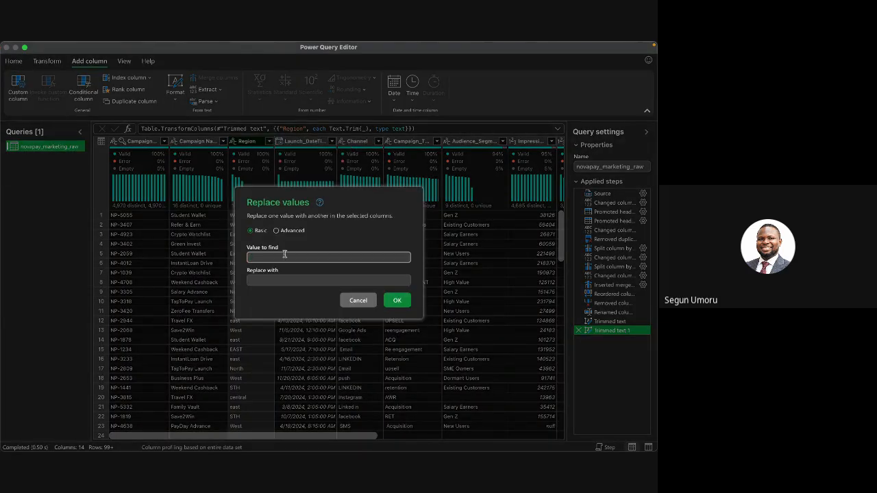
type("C")
type("c")
type("e")
key("BackSpace")
type("CEN")
left_click(358, 301)
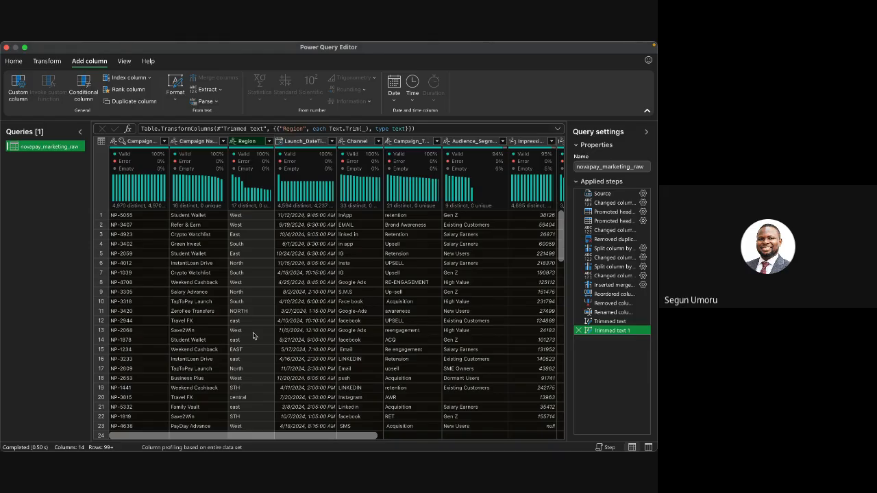
Check the Region column's distinct values and replace the abbreviation "Cen." with "Central" in that column.
left_click(269, 142)
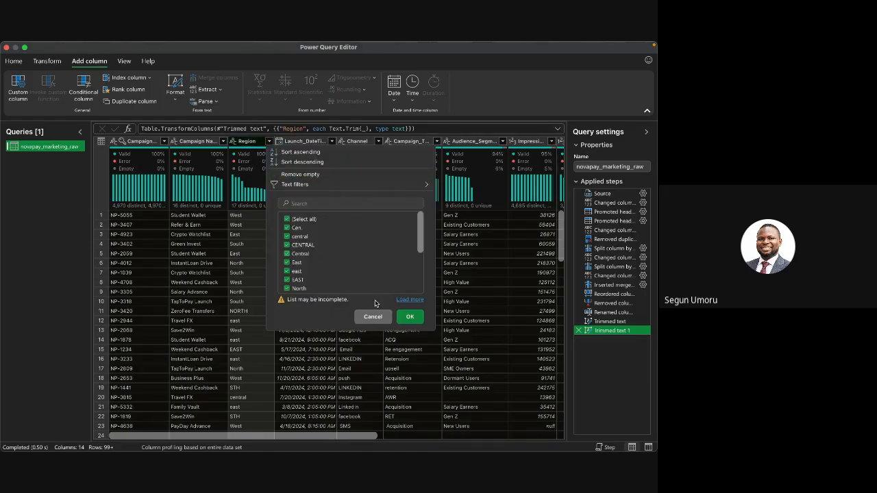
left_click(408, 318)
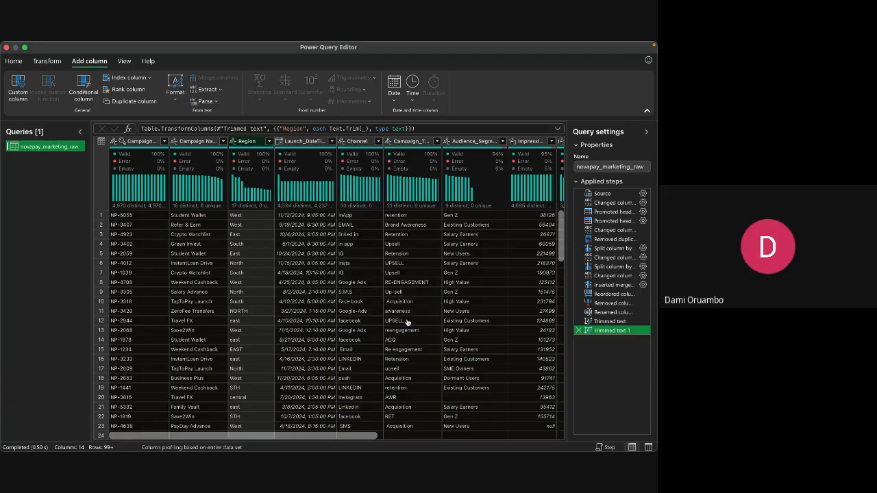
right_click(255, 146)
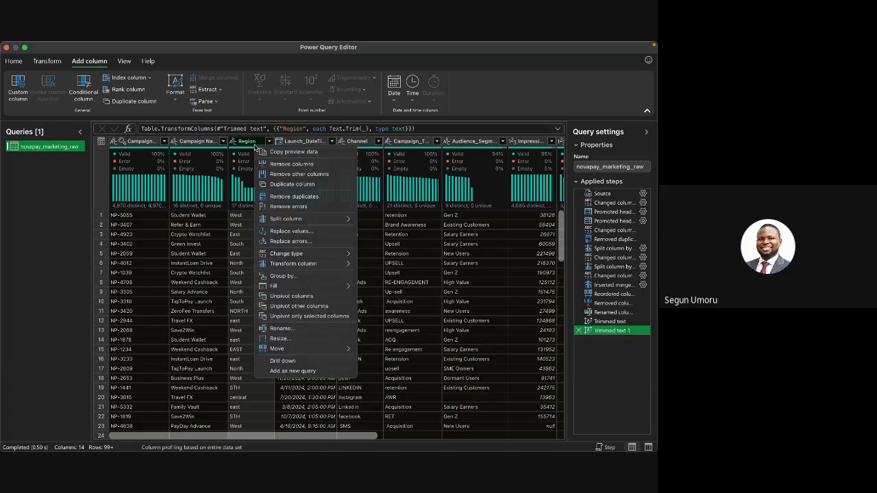
left_click(307, 232)
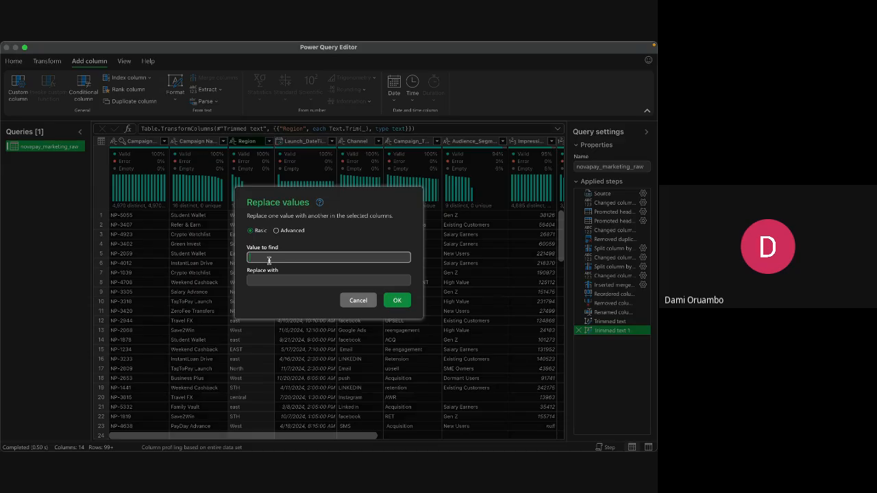
type("Cen")
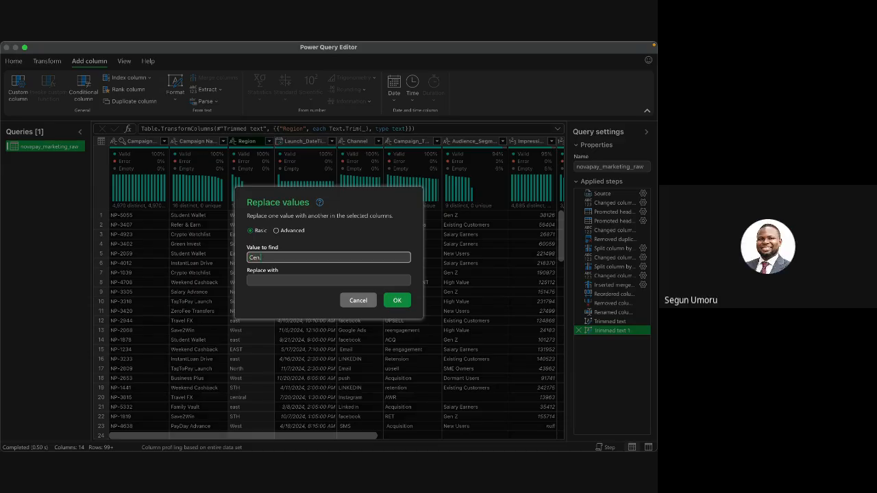
type(".")
left_click(270, 280)
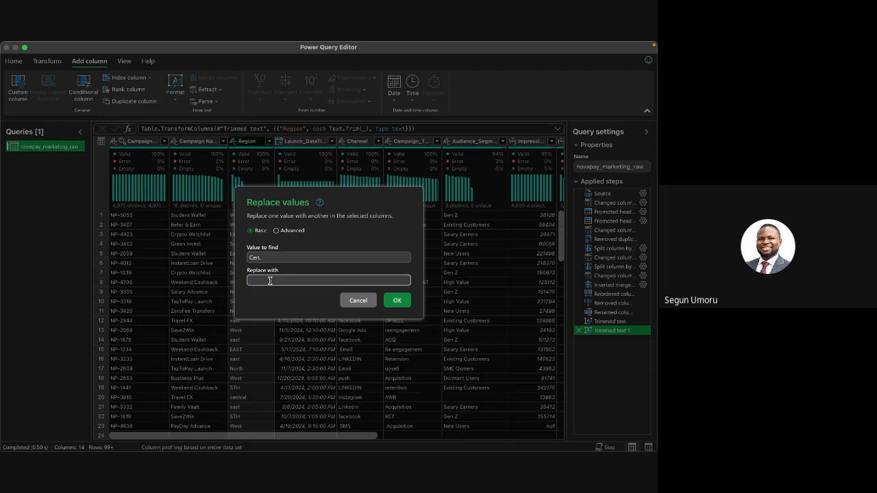
type("Centr")
key("BackSpace")
key("BackSpace")
key("BackSpace")
key("BackSpace")
key("BackSpace")
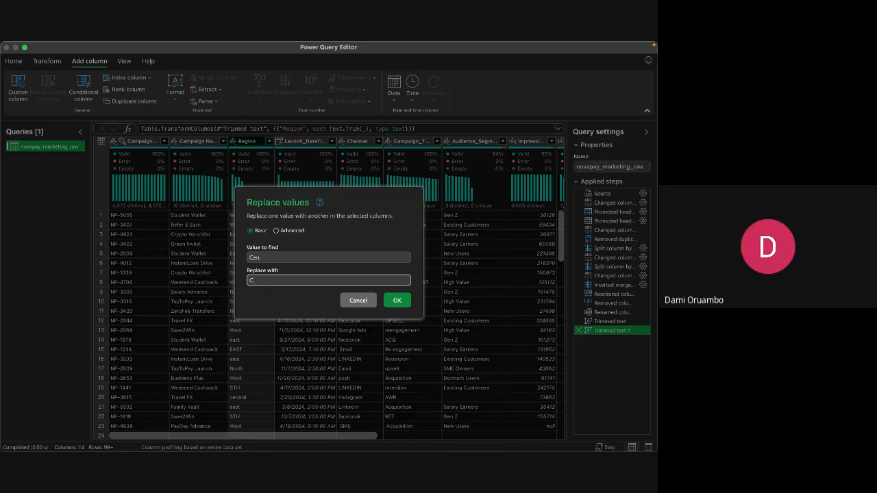
type("ENTRA")
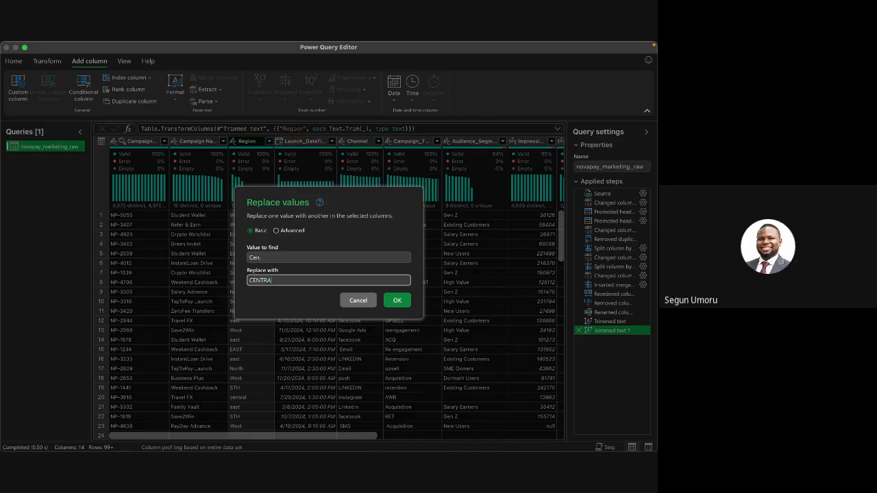
key("BackSpace")
key("BackSpace")
key("BackSpace")
key("BackSpace")
key("BackSpace")
type("entra")
left_click(399, 303)
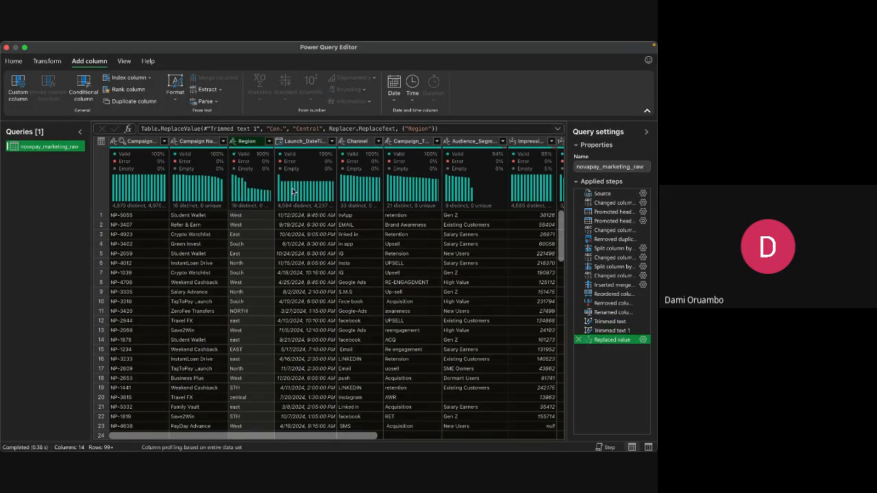
Review the remaining Region variants, keeping all values selected, and replace "STH" with "South" in the Region column.
left_click(269, 141)
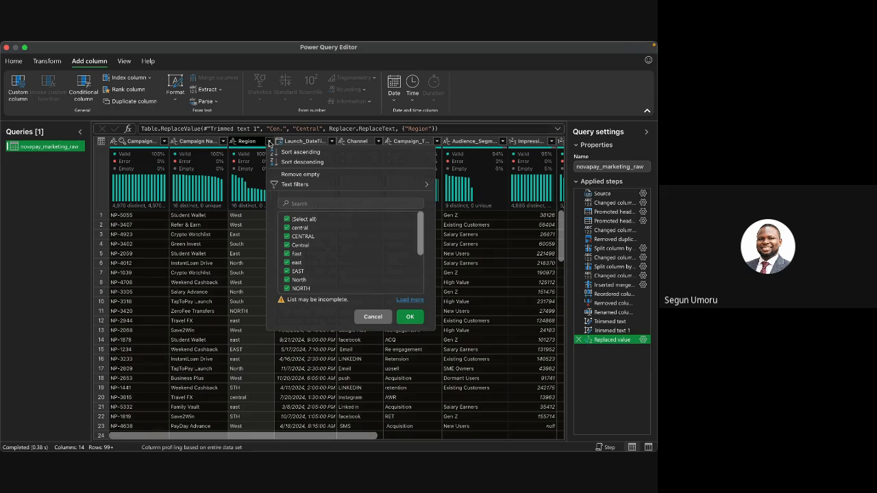
scroll(317, 221, "down", 5)
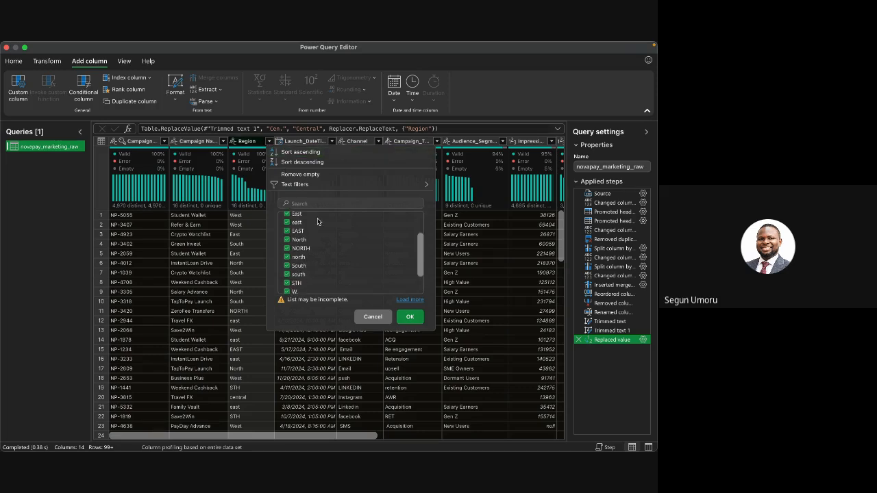
left_click(409, 317)
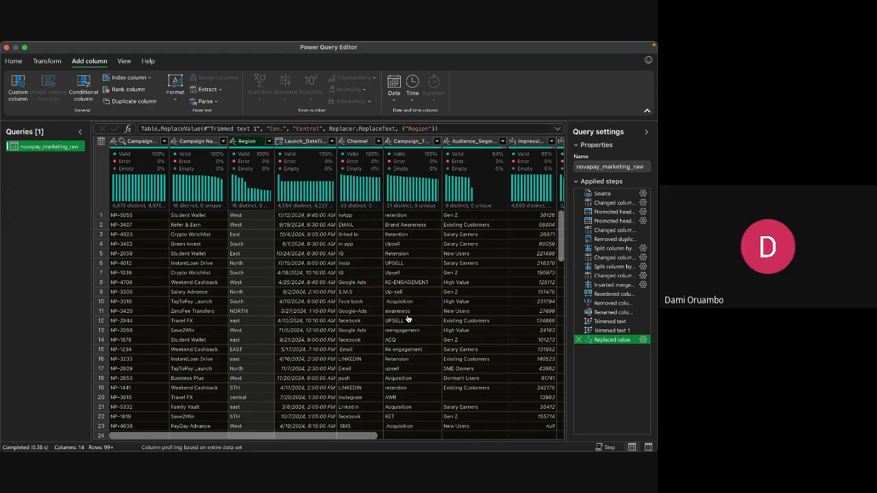
right_click(259, 143)
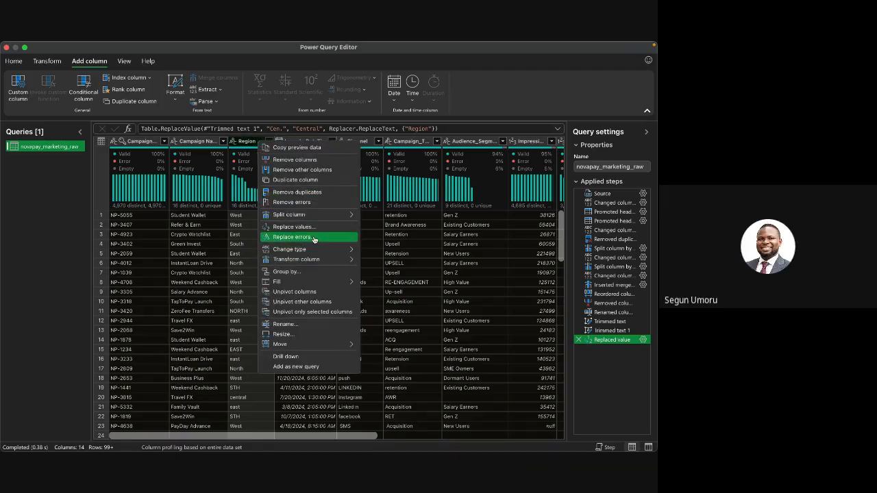
left_click(293, 227)
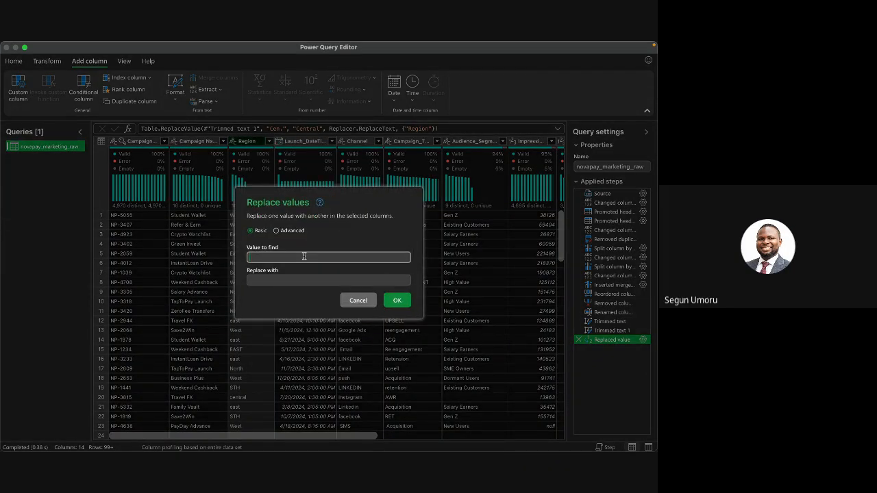
type("STH")
left_click(256, 281)
type("South")
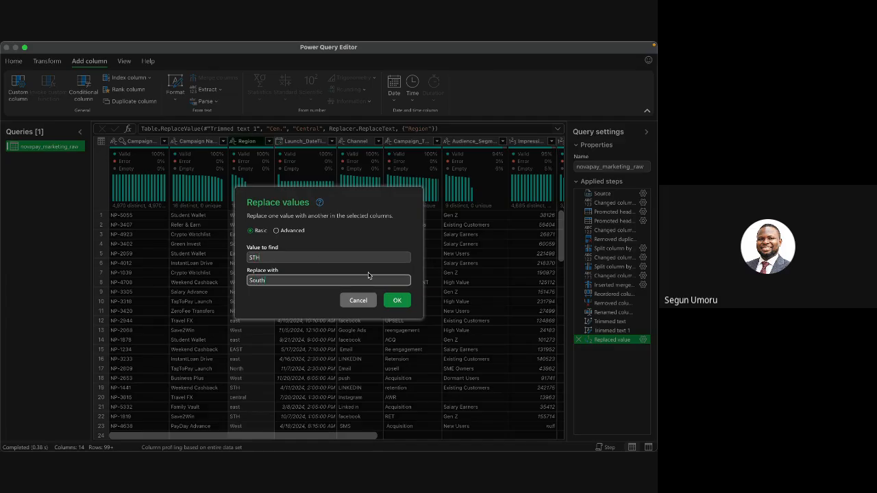
left_click(397, 299)
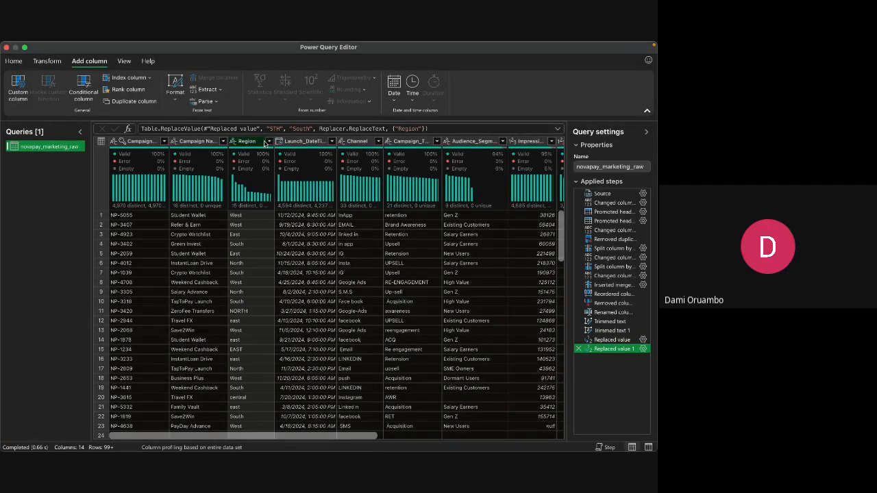
Recheck the distinct Region values without filtering any out, and replace "W." with "West" in the Region column.
left_click(269, 141)
scroll(326, 254, "down", 5)
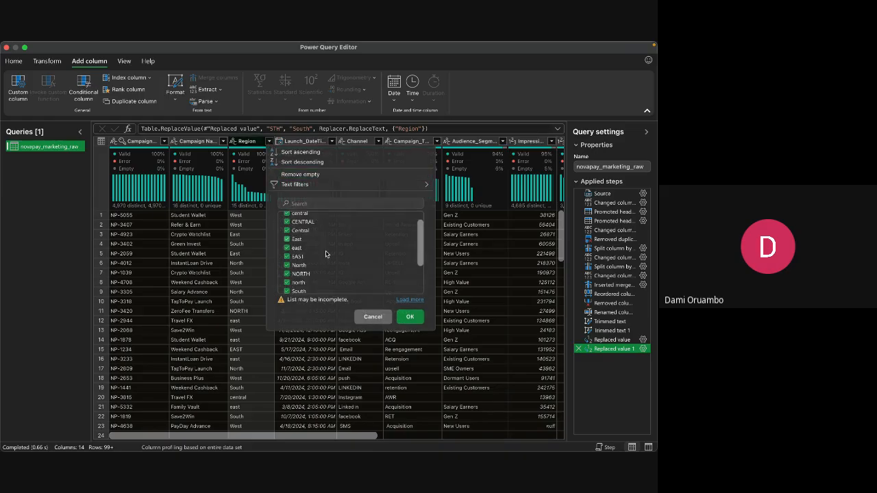
scroll(326, 254, "up", 1)
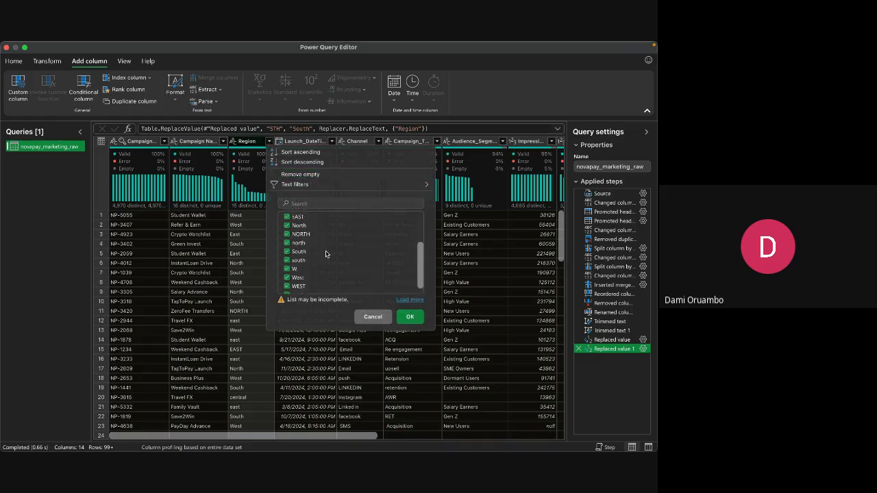
scroll(325, 254, "up", 3)
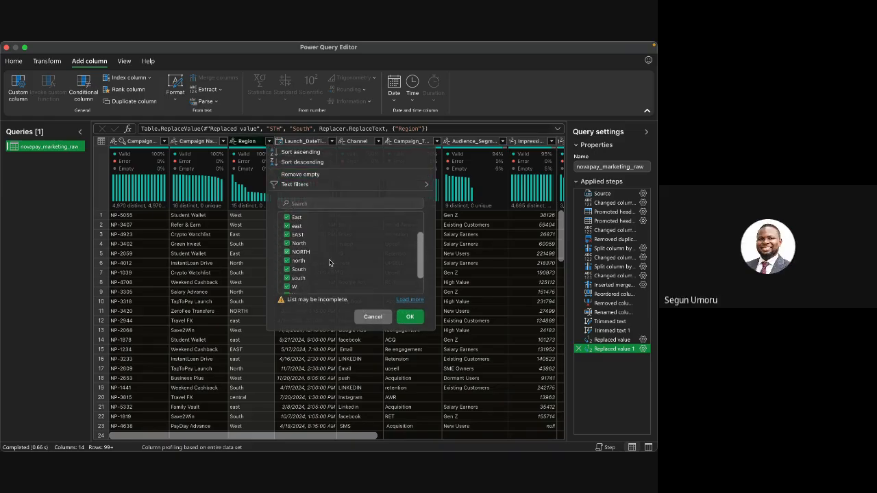
left_click(407, 321)
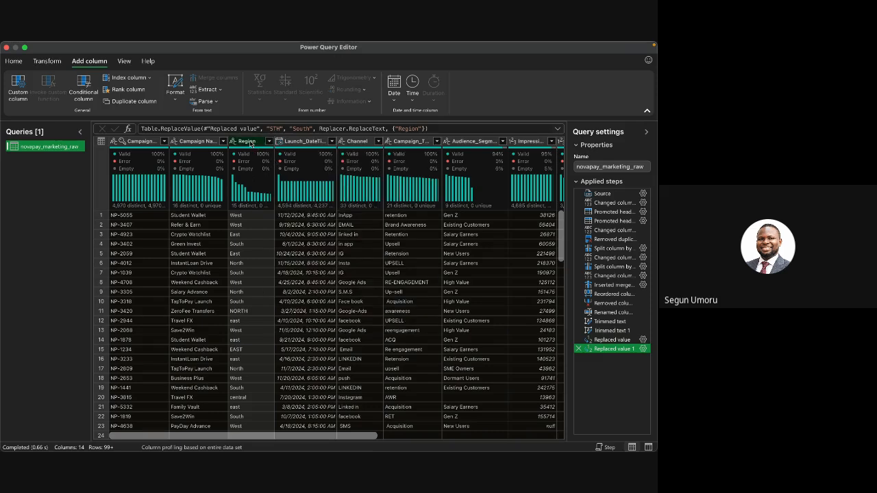
right_click(250, 142)
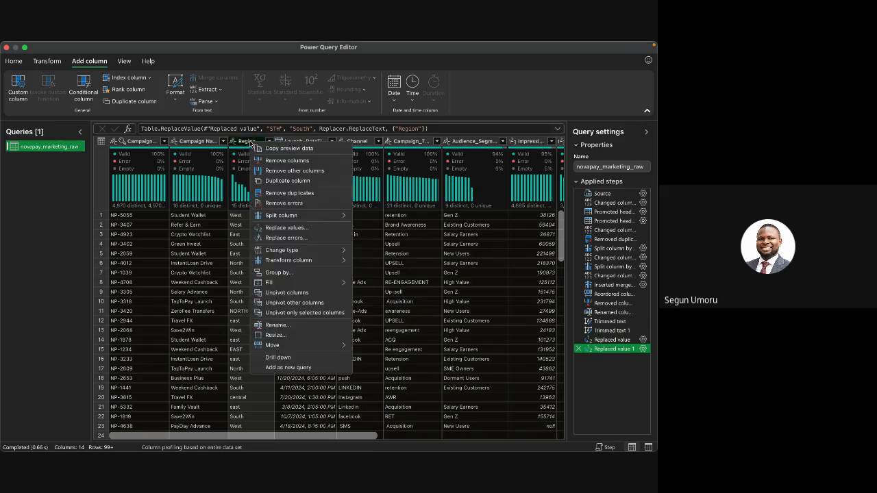
left_click(323, 228)
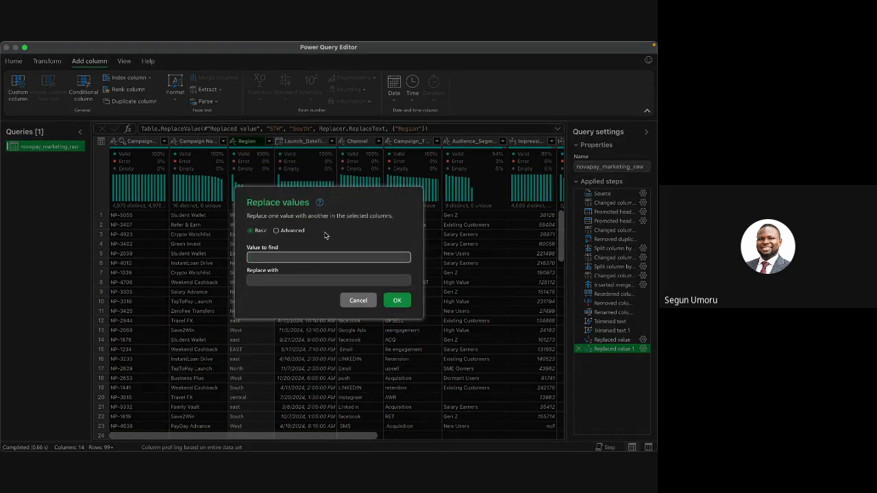
type("W.")
left_click(273, 279)
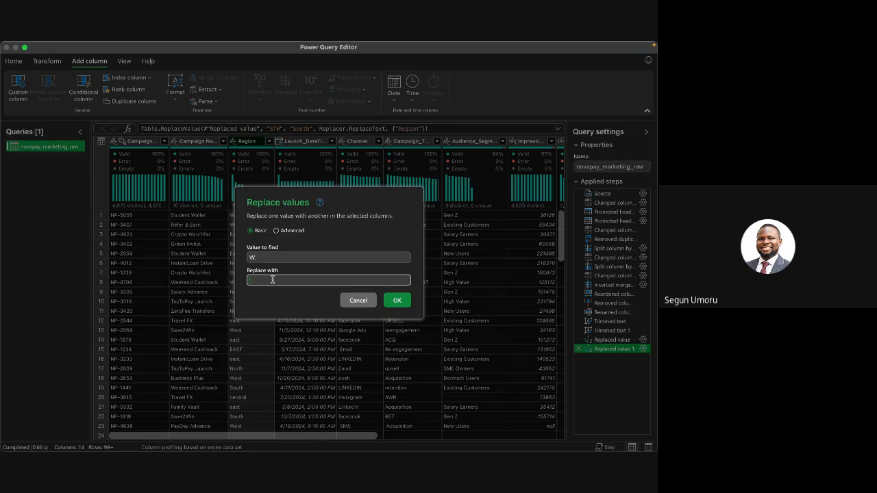
type("West")
left_click(396, 300)
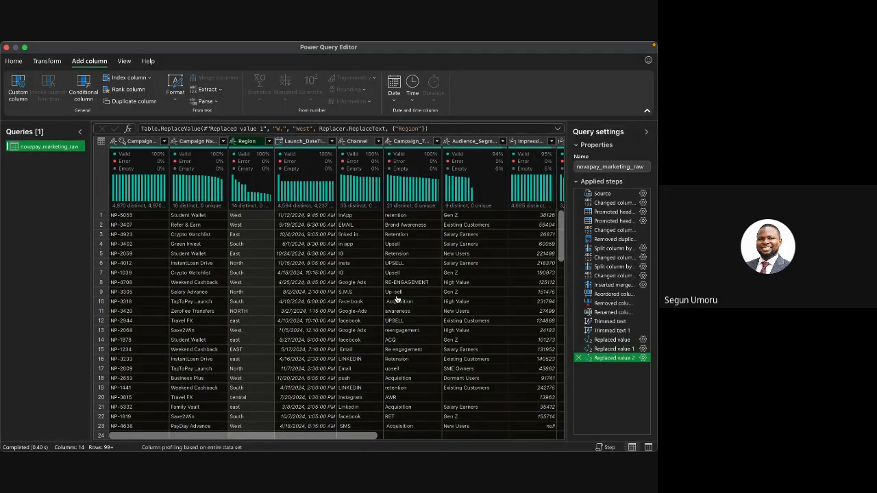
Examine the Region rows and the fully loaded list of distinct values for remaining capitalization variants, keeping all values selected.
scroll(262, 392, "down", 5)
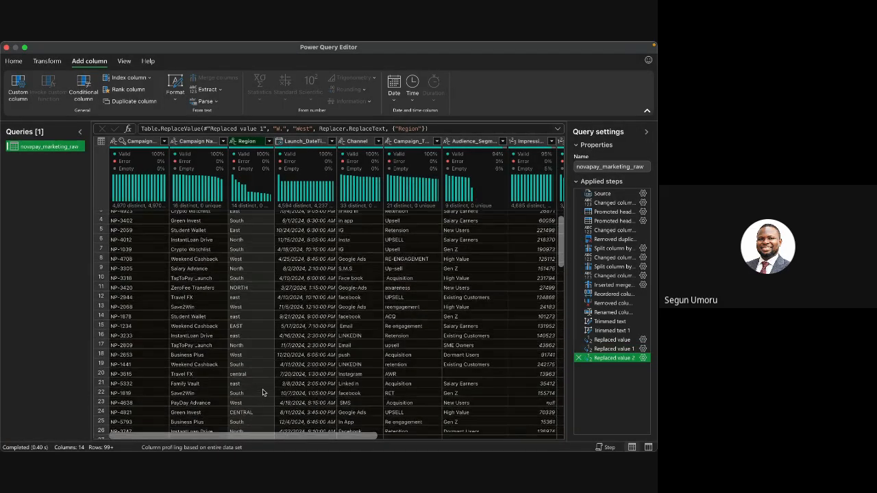
scroll(263, 393, "down", 8)
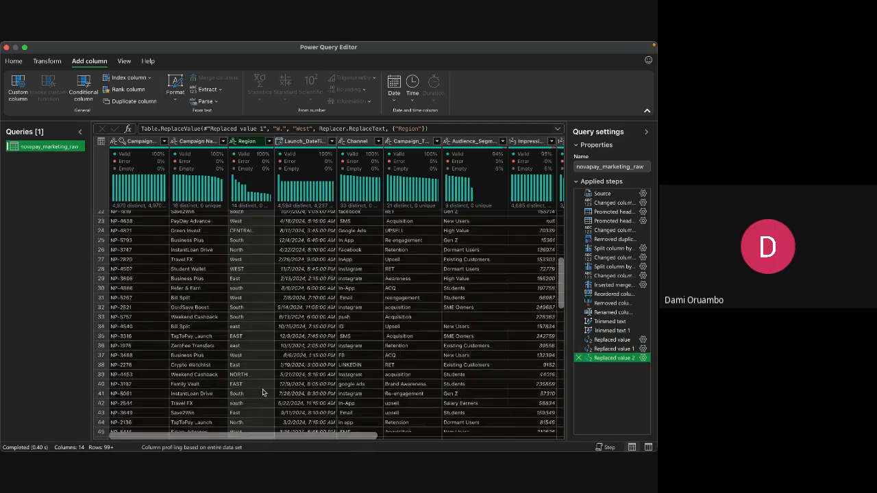
scroll(262, 393, "up", 13)
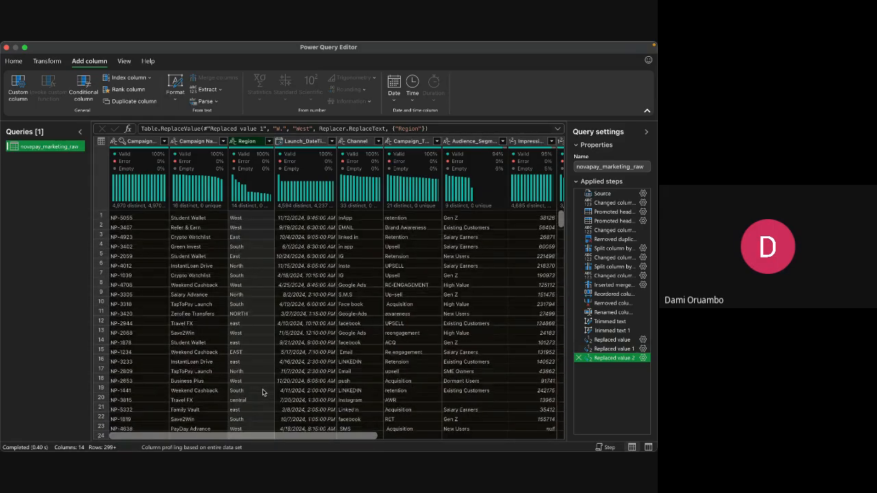
left_click(270, 141)
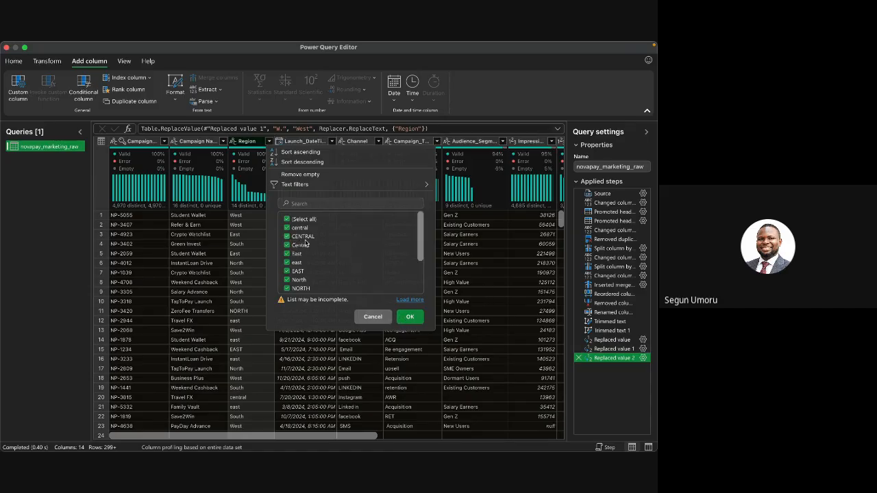
scroll(317, 257, "down", 3)
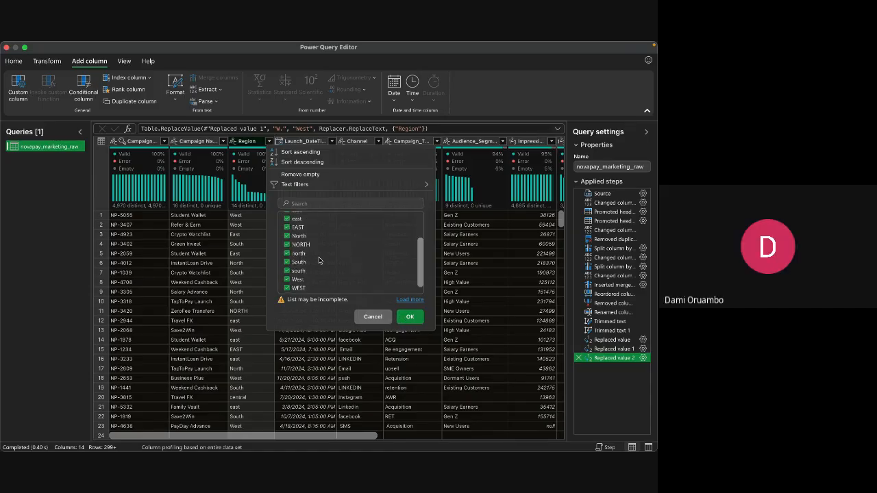
left_click(410, 299)
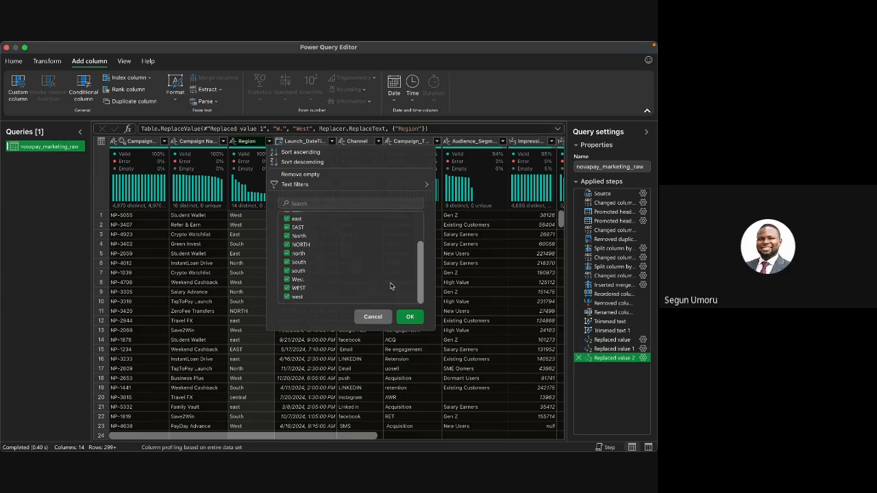
scroll(390, 286, "up", 5)
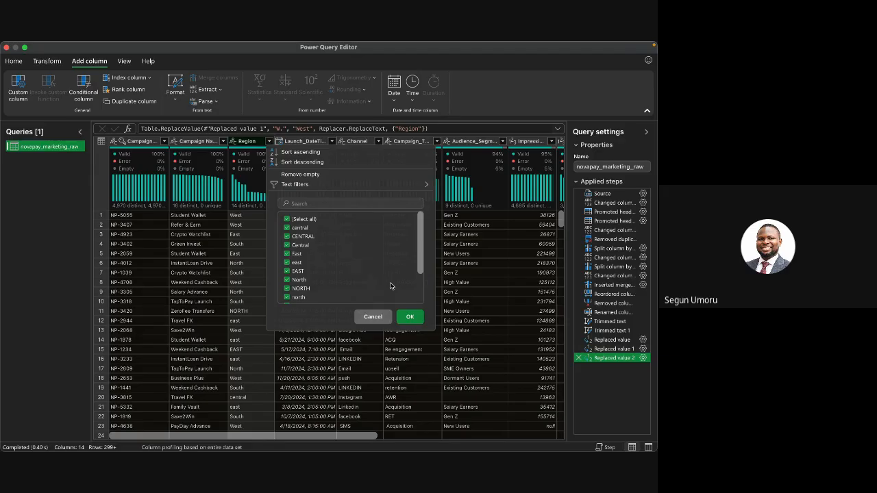
left_click(413, 316)
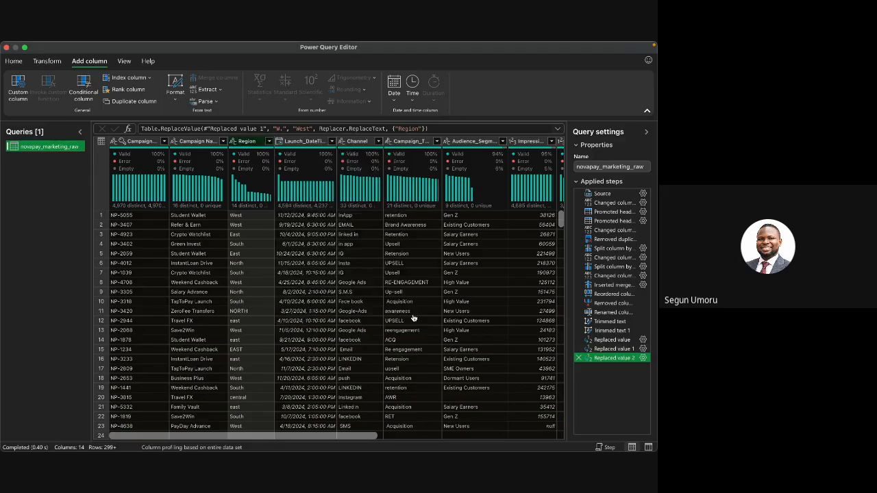
Capitalize each word in the Region column and check its distinct values without filtering any out.
right_click(251, 145)
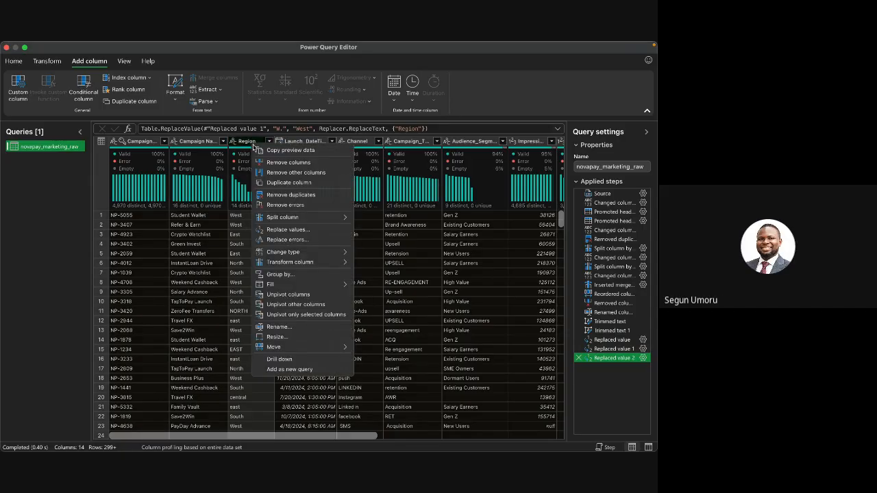
mouse_move(327, 263)
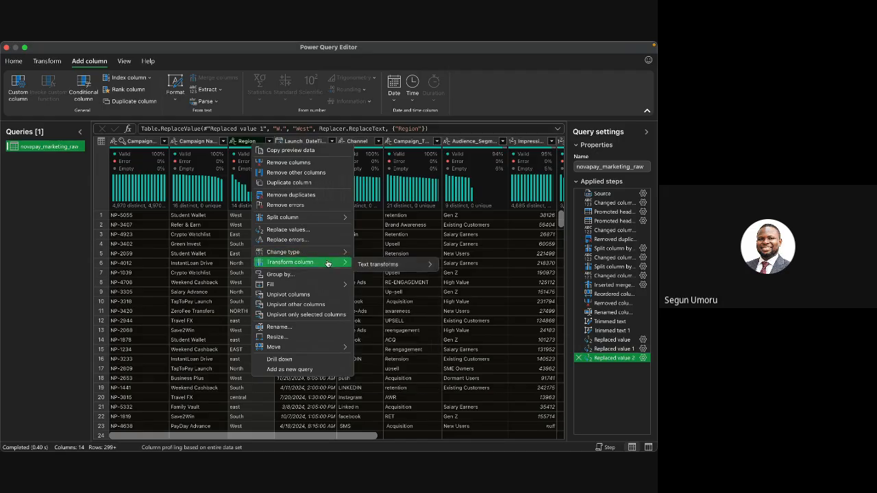
mouse_move(376, 268)
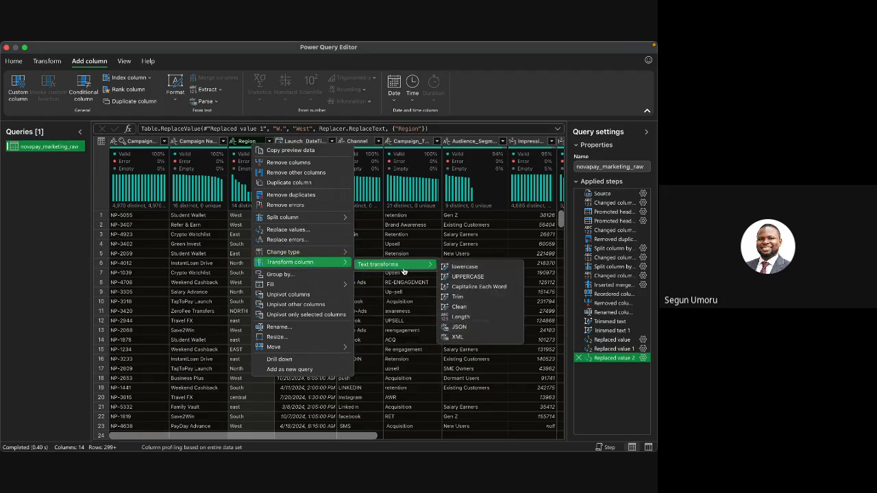
left_click(462, 287)
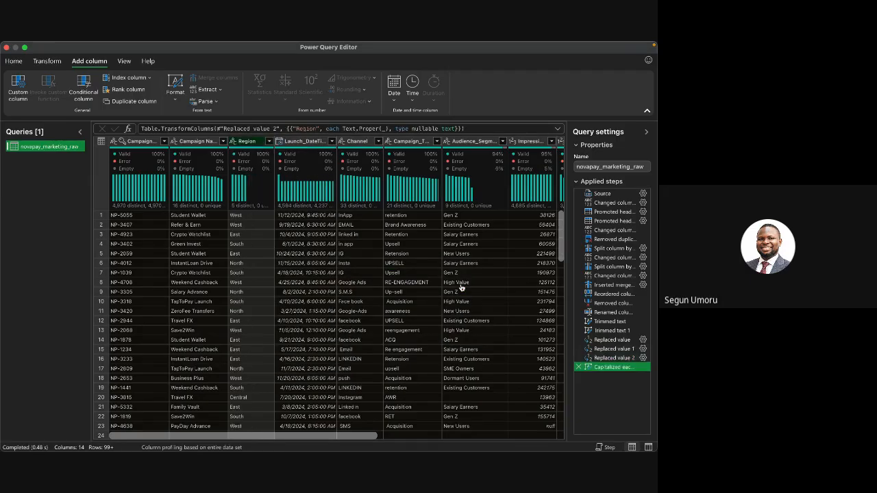
left_click(269, 142)
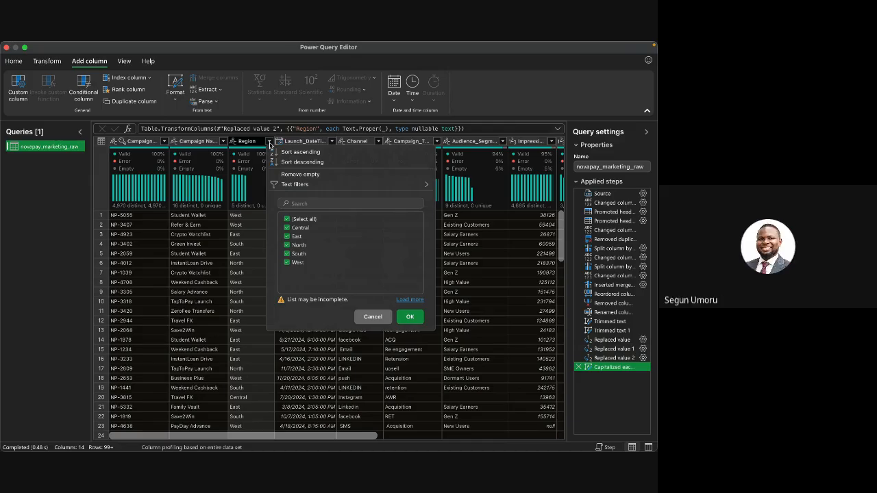
left_click(409, 316)
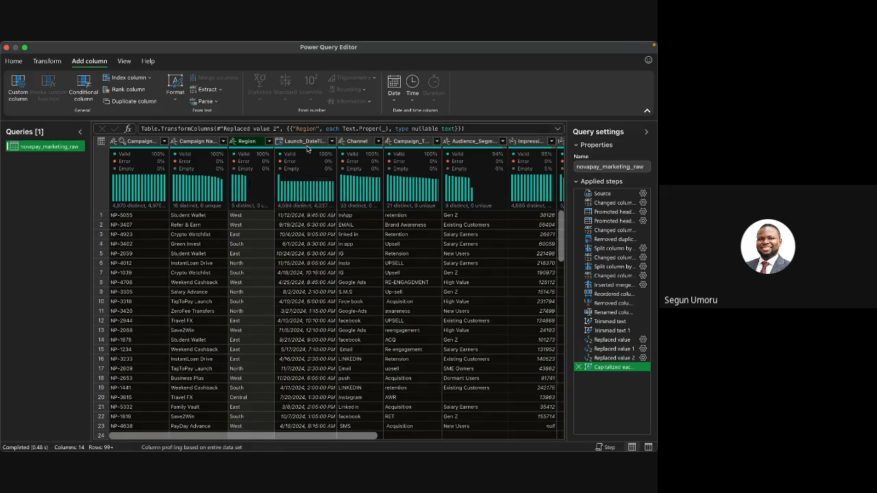
Widen the Launch_DateTime column enough to show its full header, and close its column profile details.
mouse_move(214, 446)
mouse_move(305, 181)
left_click(304, 141)
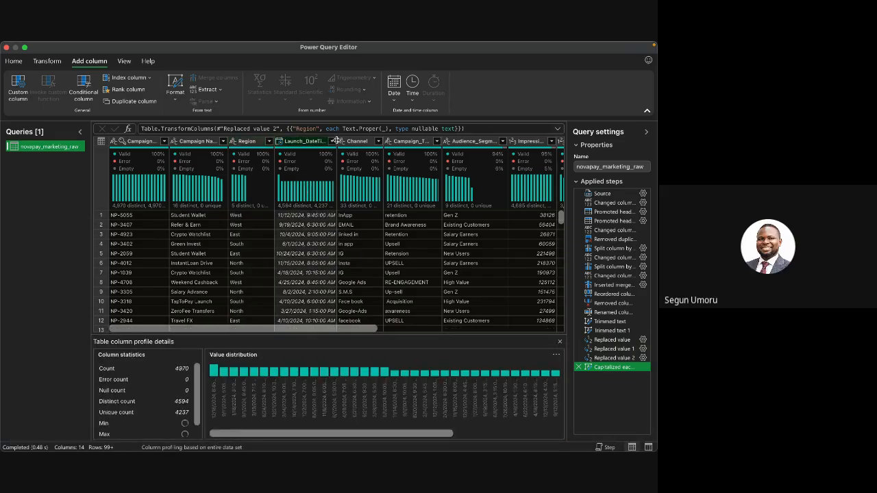
mouse_move(336, 142)
left_mouse_down()
mouse_move(352, 141)
mouse_move(344, 141)
left_mouse_up()
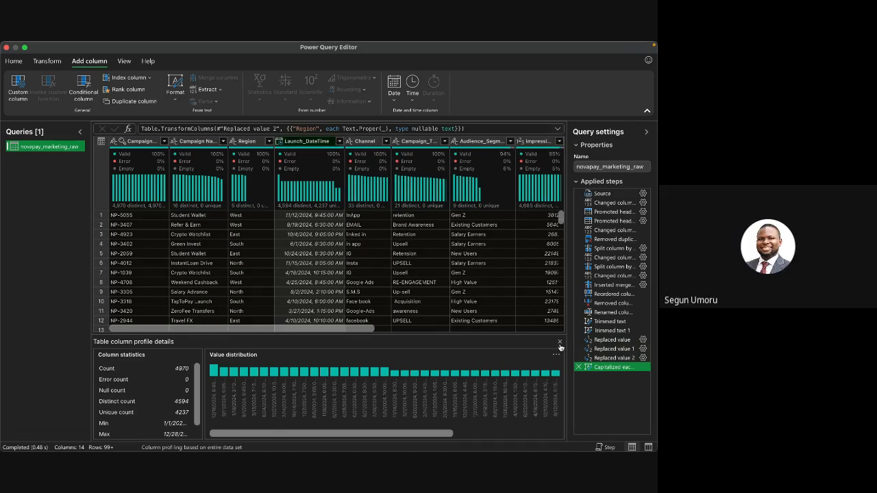
left_click(559, 341)
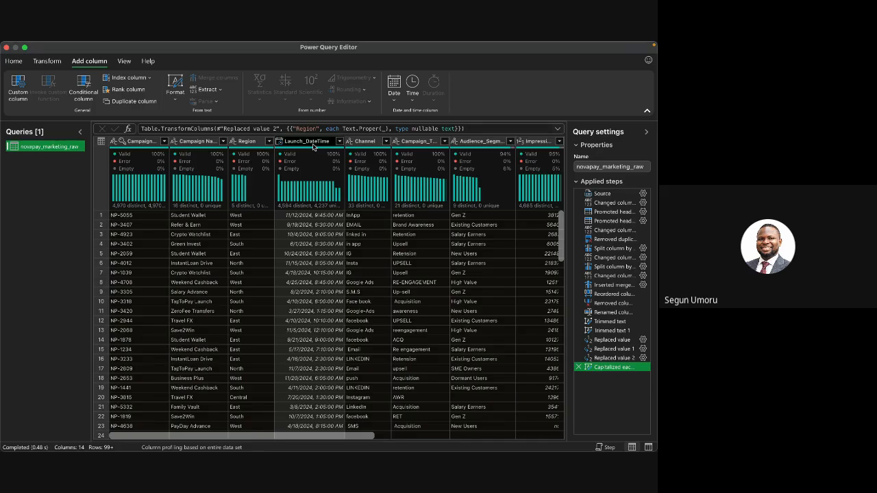
Examine the Launch_DateTime rows, individual cells, distribution and available split options to judge how the date and time are separated.
scroll(314, 396, "down", 3)
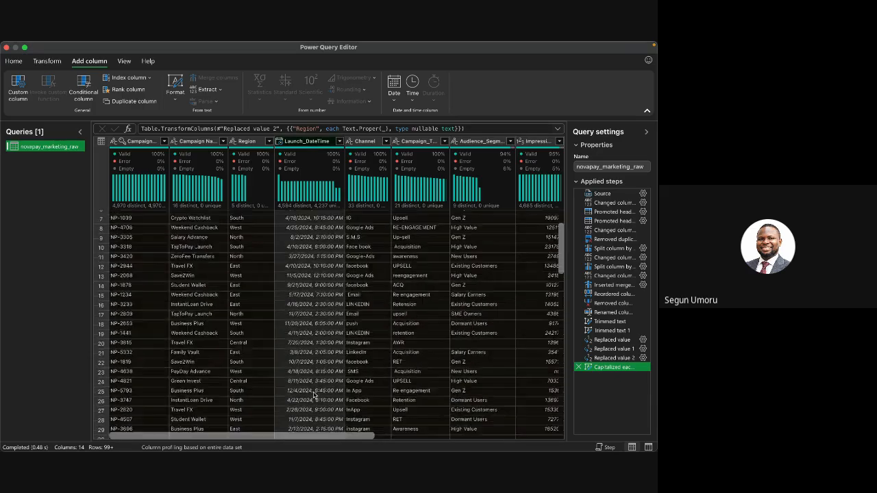
scroll(313, 396, "down", 2)
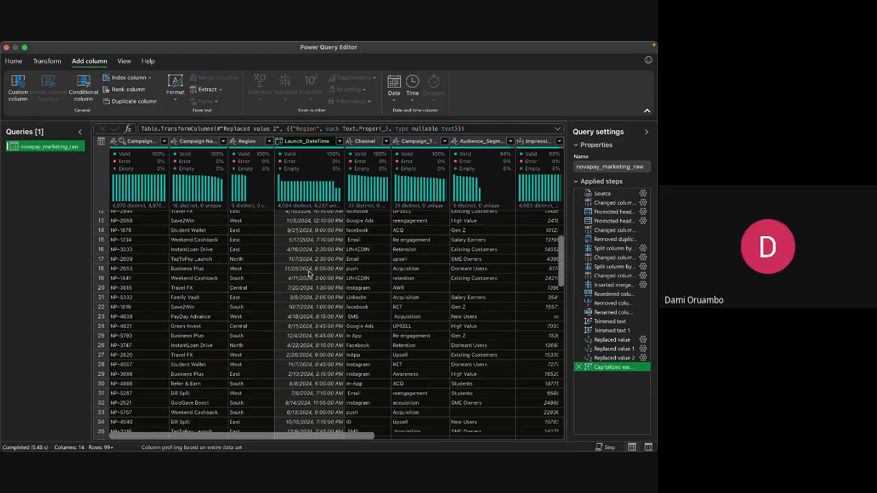
right_click(325, 144)
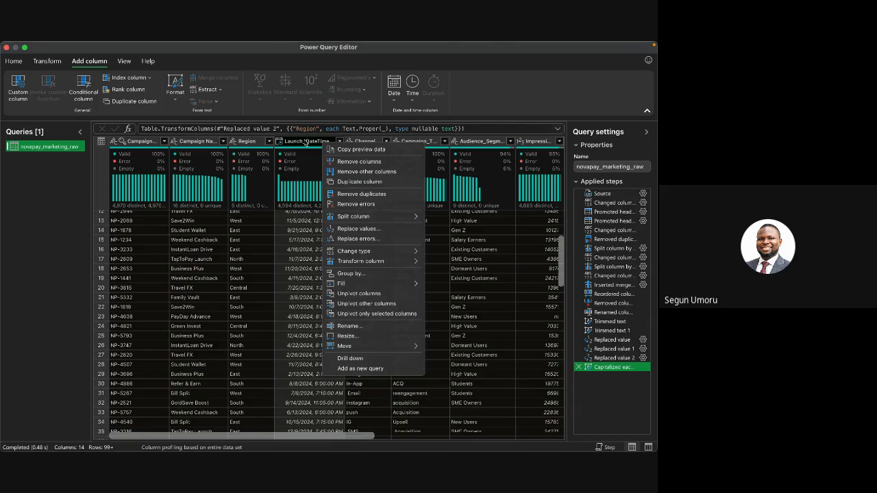
left_click(309, 142)
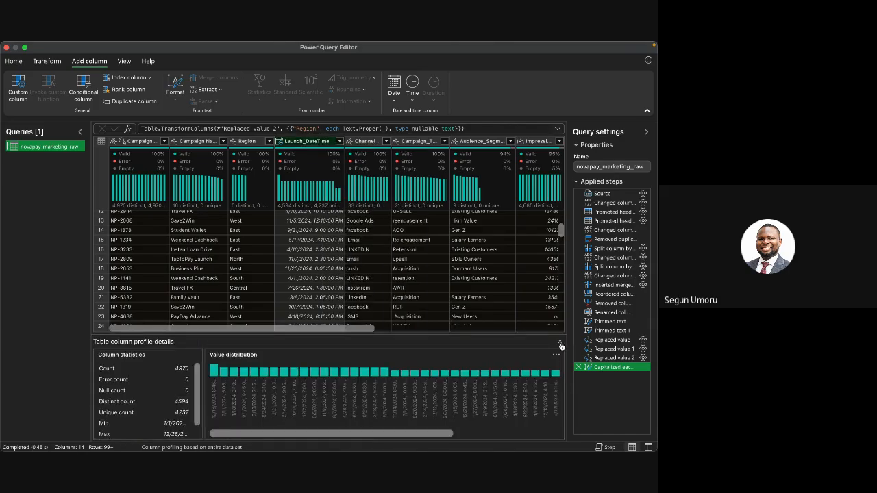
left_click(560, 342)
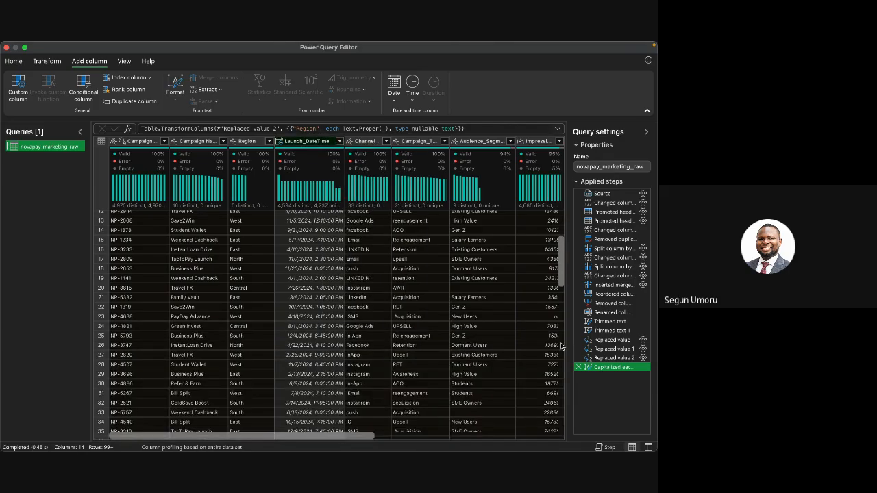
right_click(312, 144)
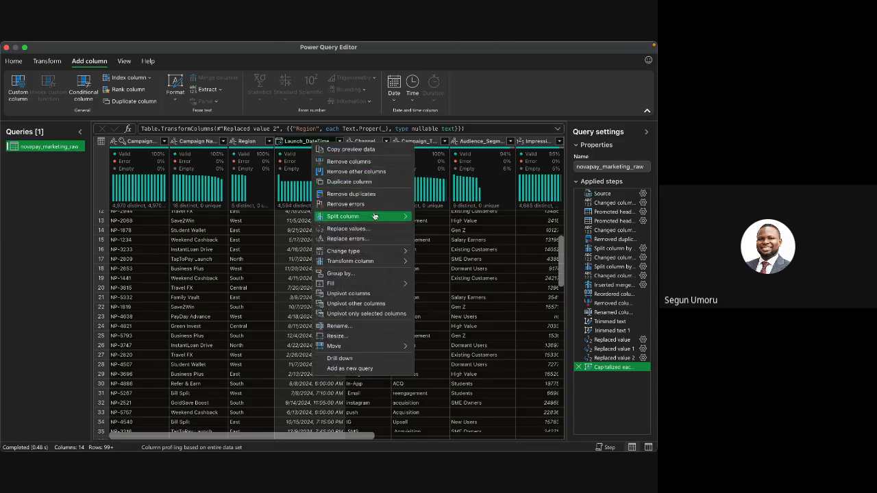
mouse_move(375, 217)
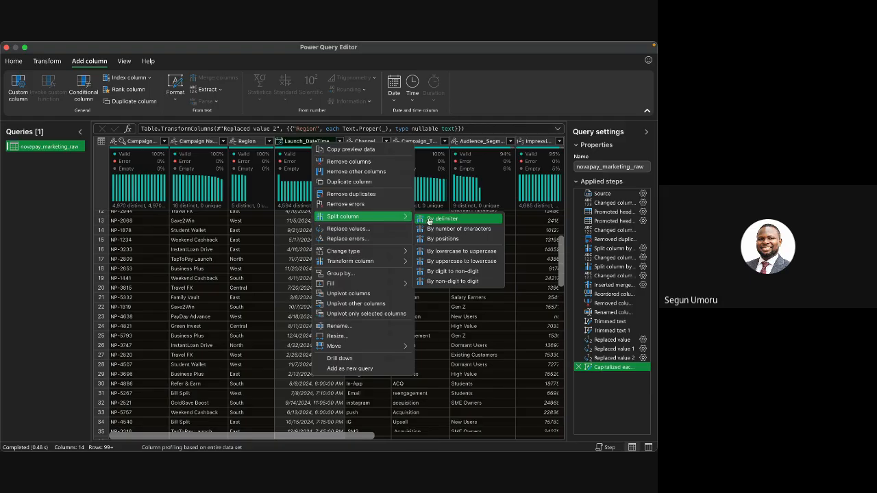
left_click(286, 231)
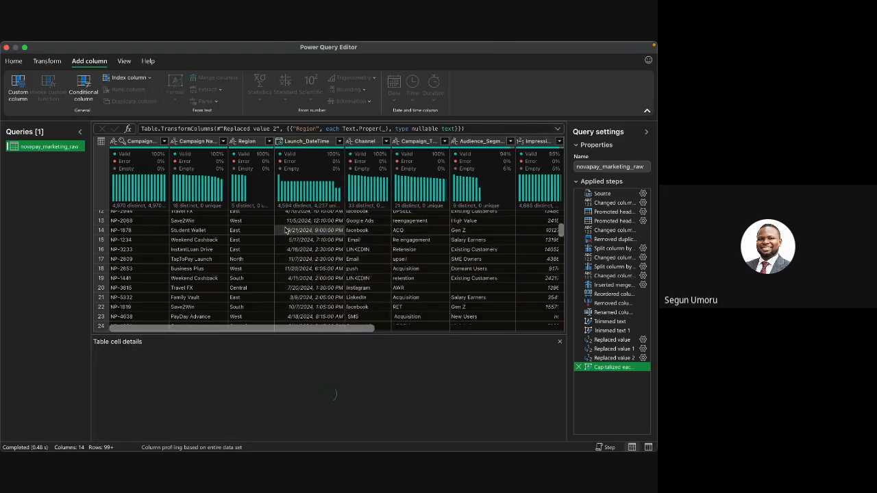
left_click(559, 344)
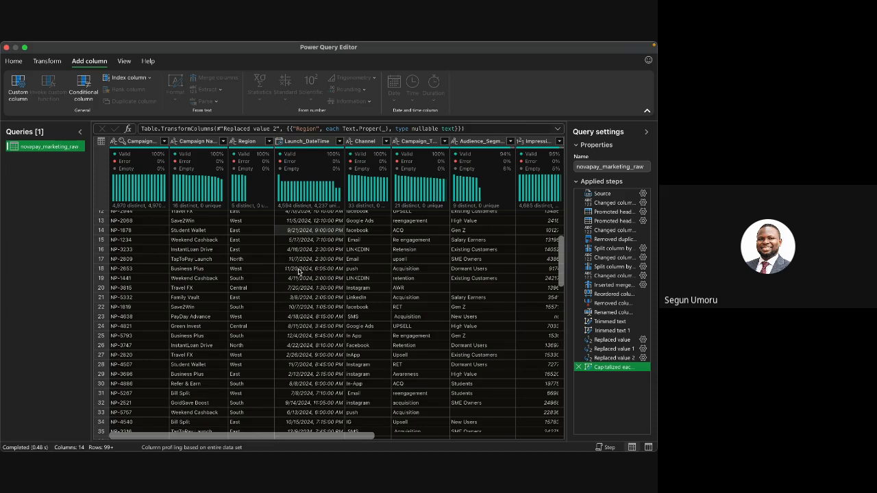
left_click(277, 298)
left_click(558, 341)
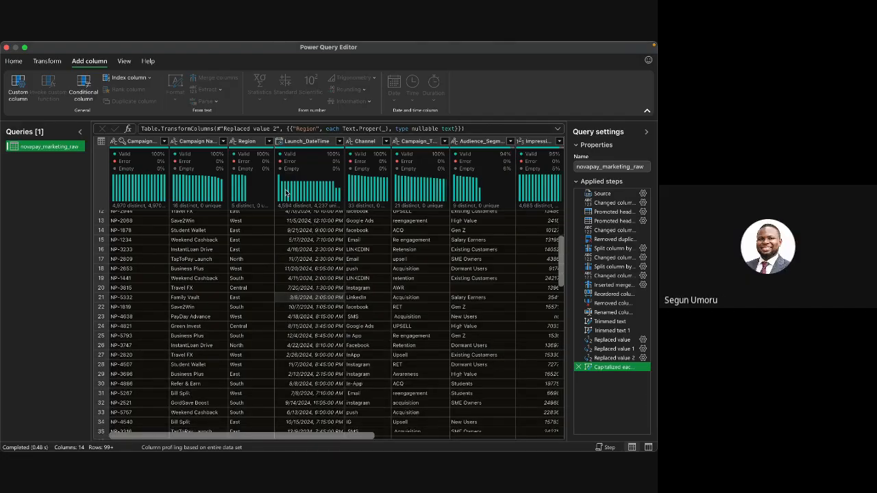
mouse_move(296, 195)
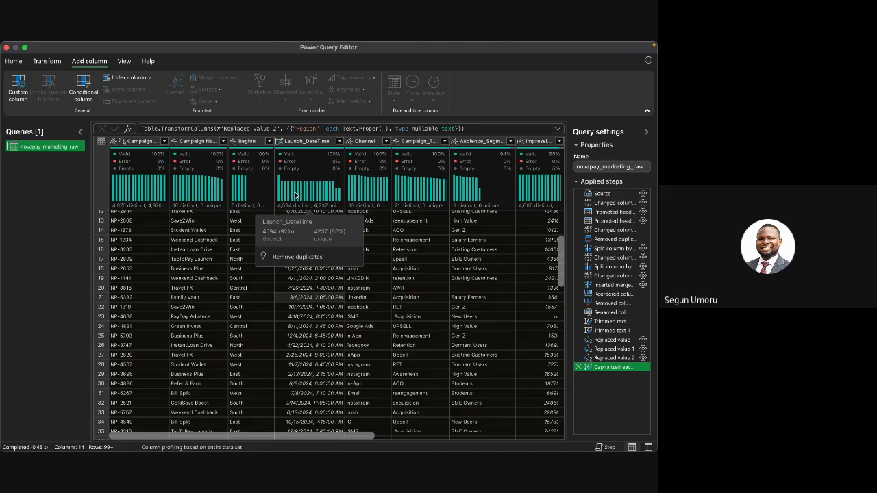
left_click(315, 336)
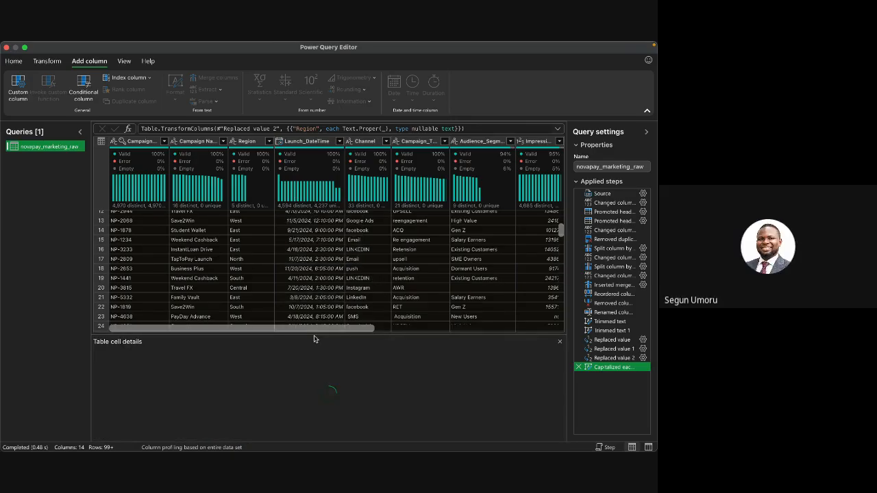
left_click(560, 342)
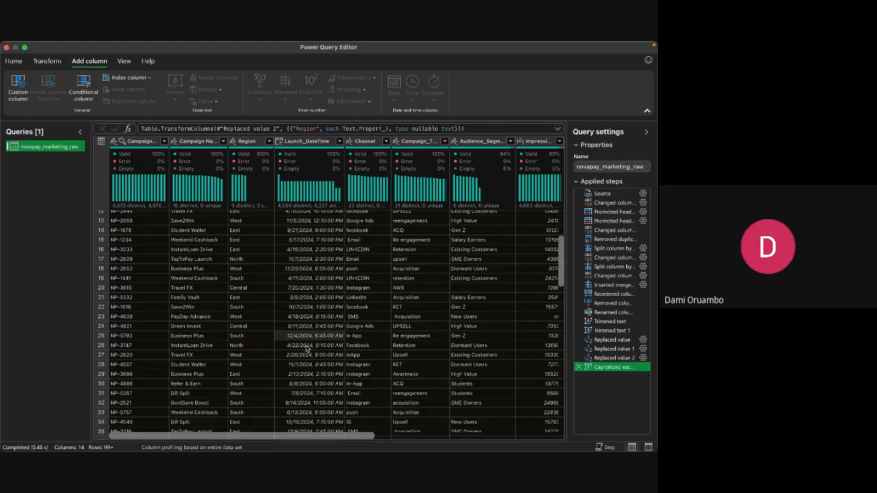
scroll(306, 348, "down", 7)
scroll(306, 348, "up", 11)
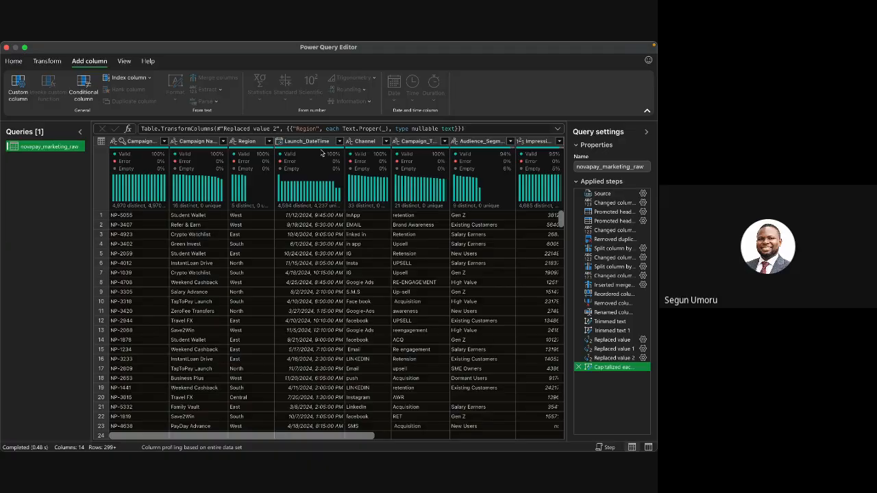
Try to split Launch_DateTime into 2 columns at each occurrence of a custom comma delimiter, and review the resulting rows.
right_click(321, 146)
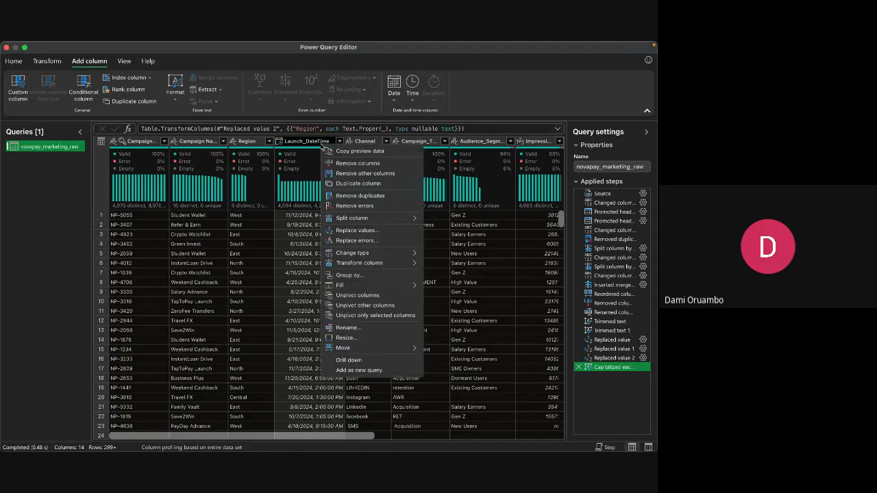
mouse_move(416, 223)
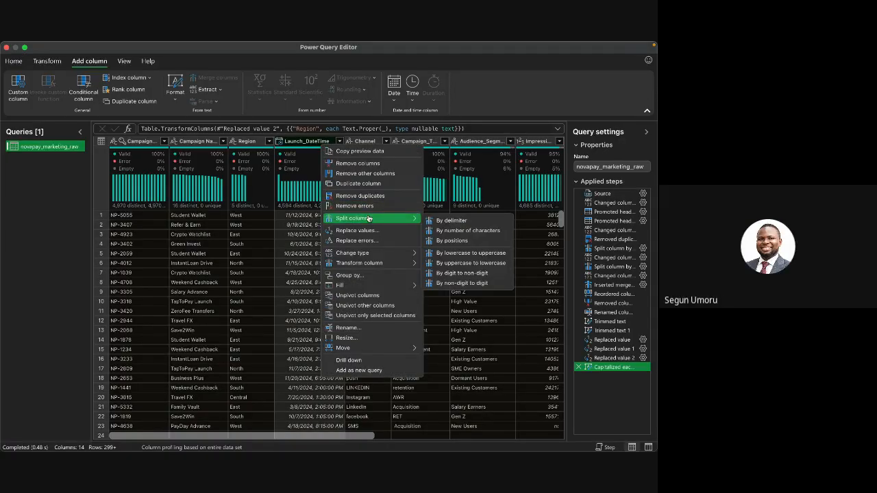
left_click(451, 220)
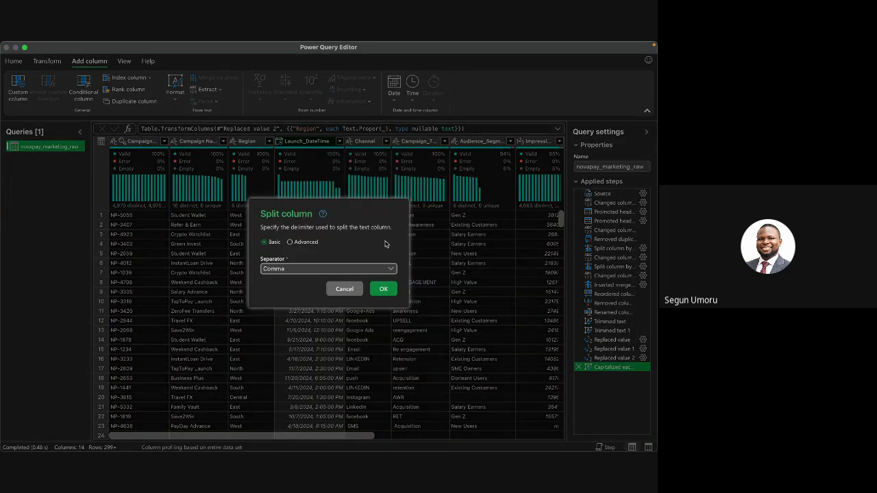
left_click(290, 242)
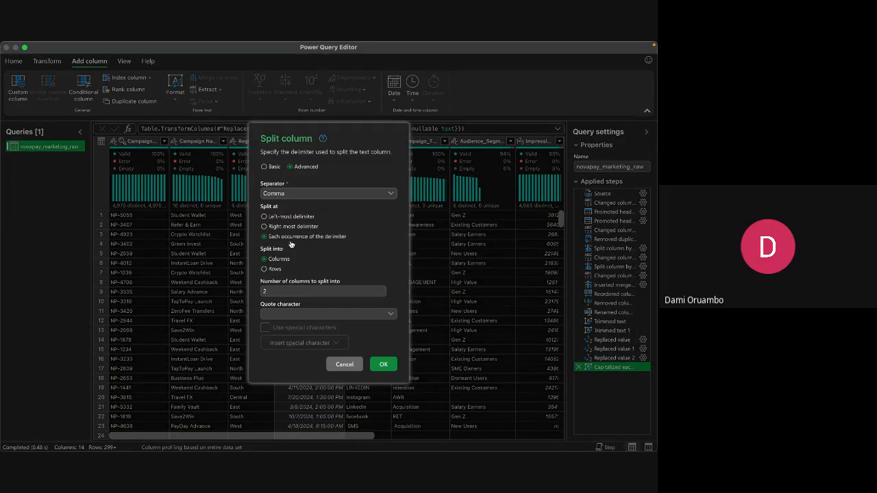
left_click(395, 194)
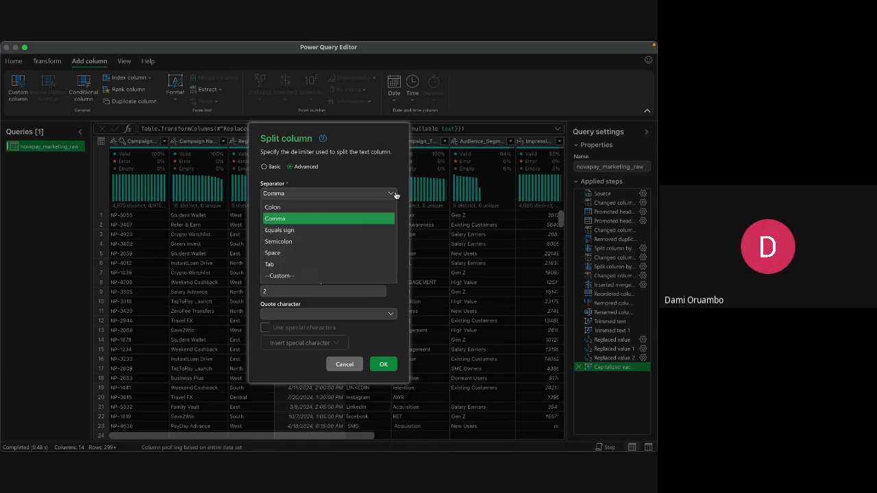
left_click(307, 275)
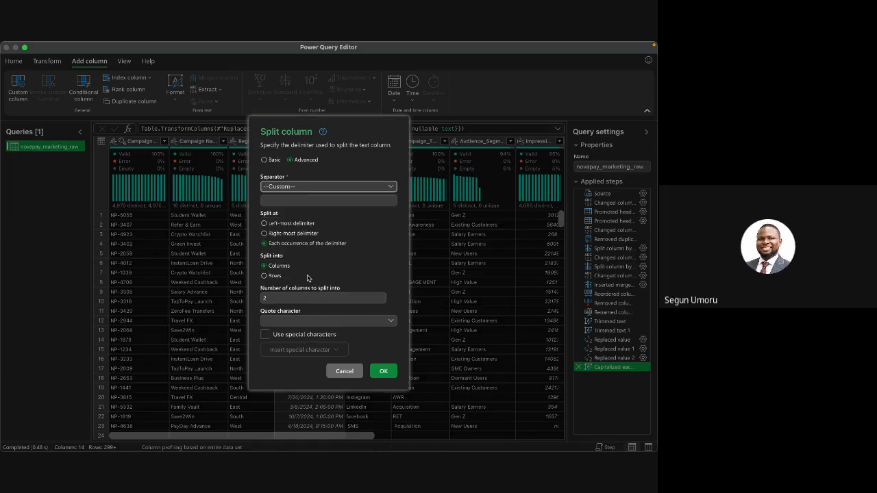
left_click(272, 199)
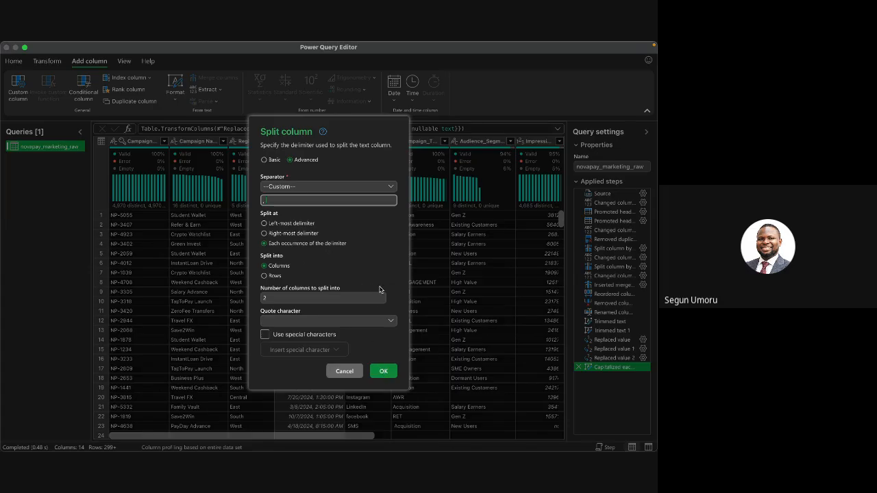
left_click(382, 374)
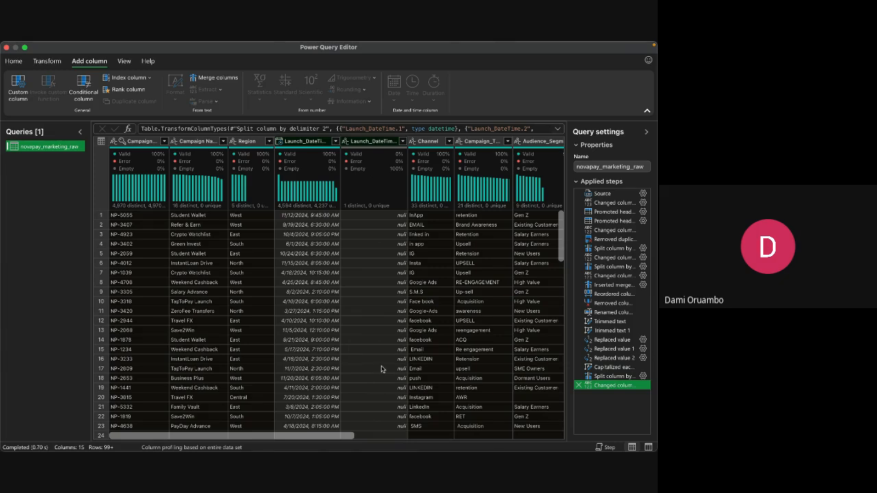
scroll(381, 373, "down", 10)
scroll(381, 370, "up", 10)
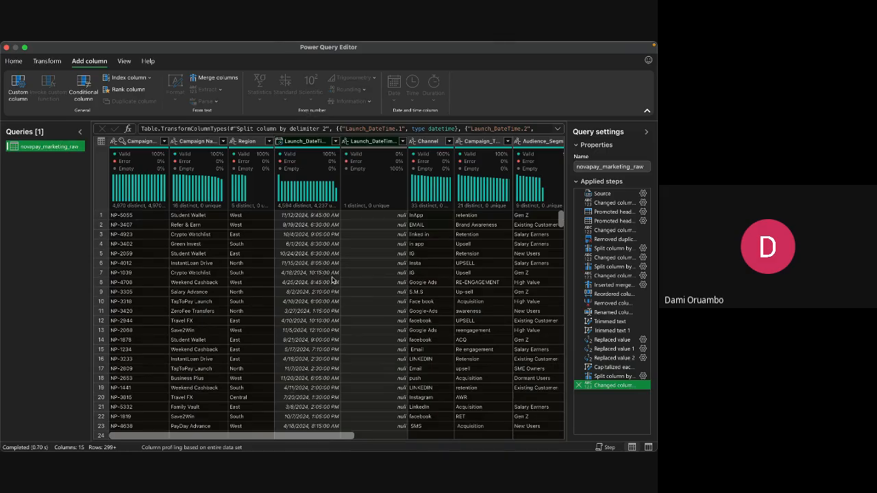
Remove the Launch_DateTime delimiter split and the column type change that followed it from the query's applied steps.
left_click(578, 386)
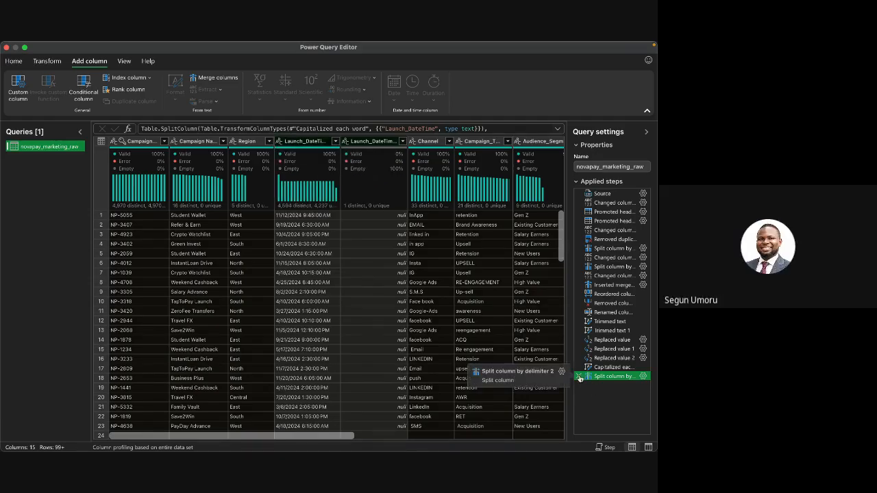
left_click(579, 376)
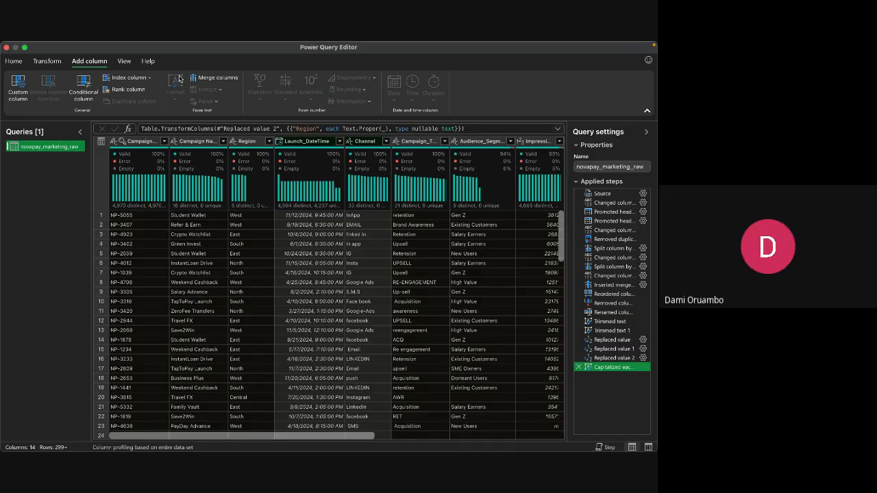
Try to split Launch_DateTime by delimiter with the basic comma separator, and review the resulting rows.
right_click(311, 141)
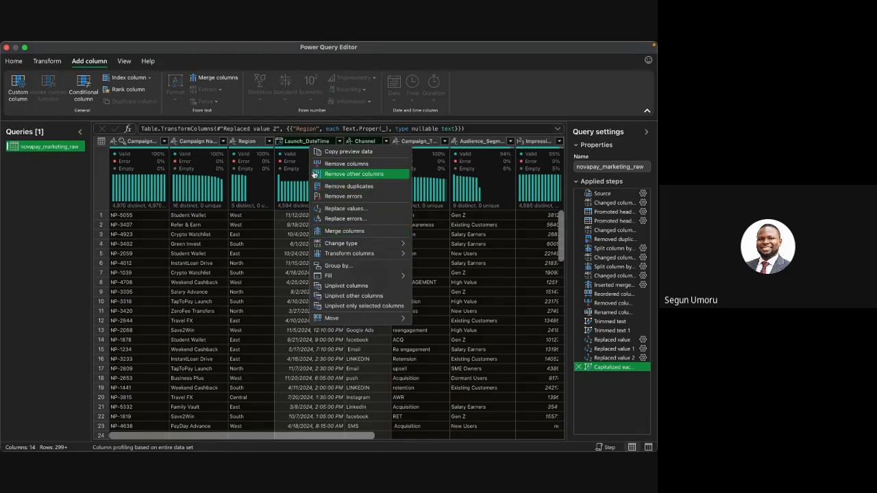
left_click(280, 256)
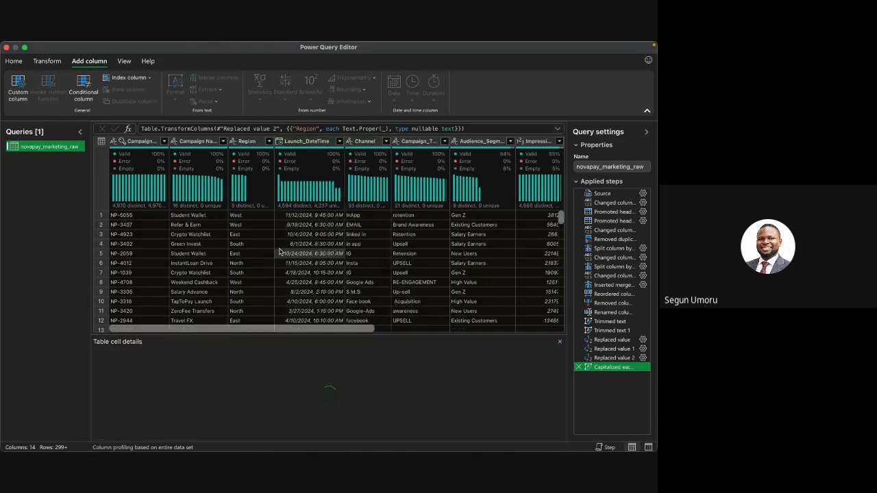
left_click(559, 344)
left_click(307, 142)
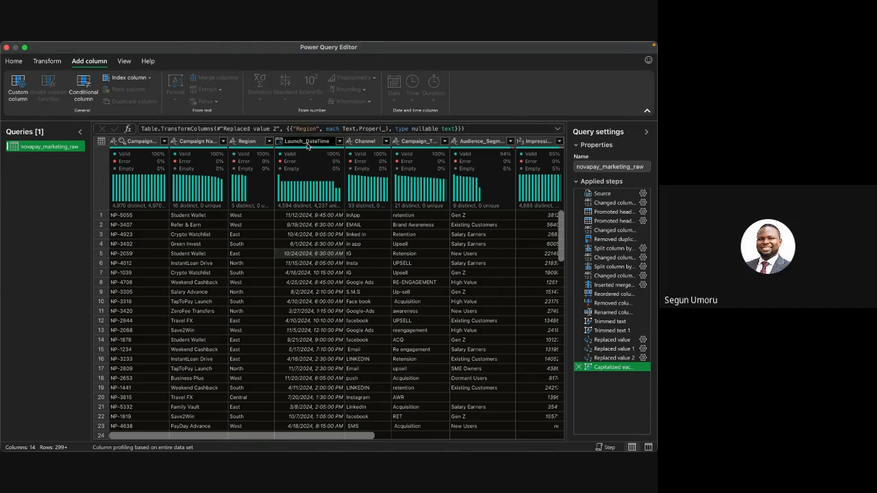
right_click(306, 144)
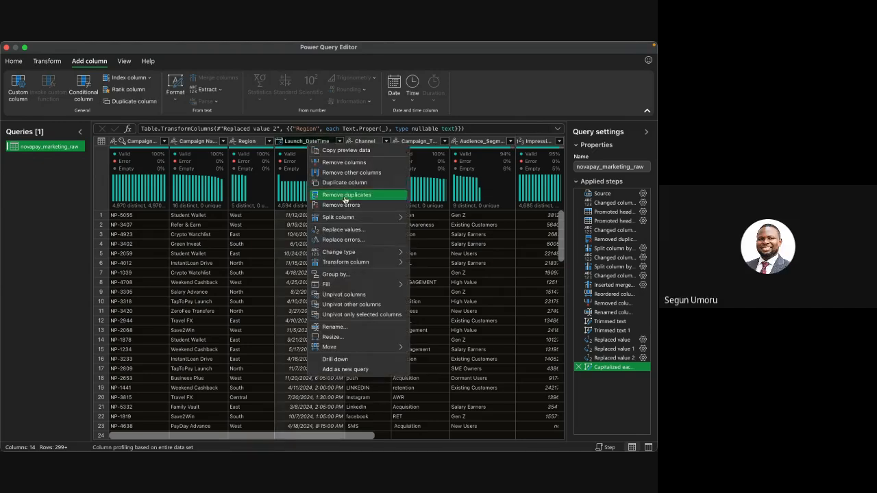
mouse_move(363, 219)
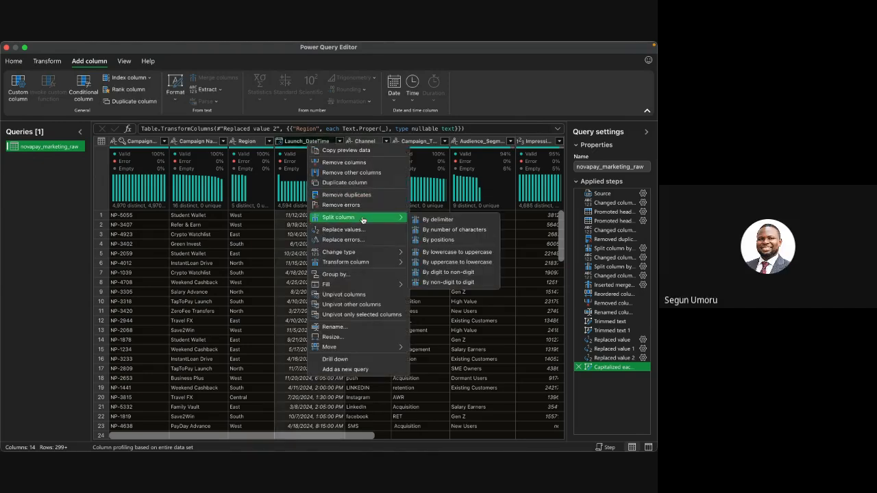
left_click(430, 220)
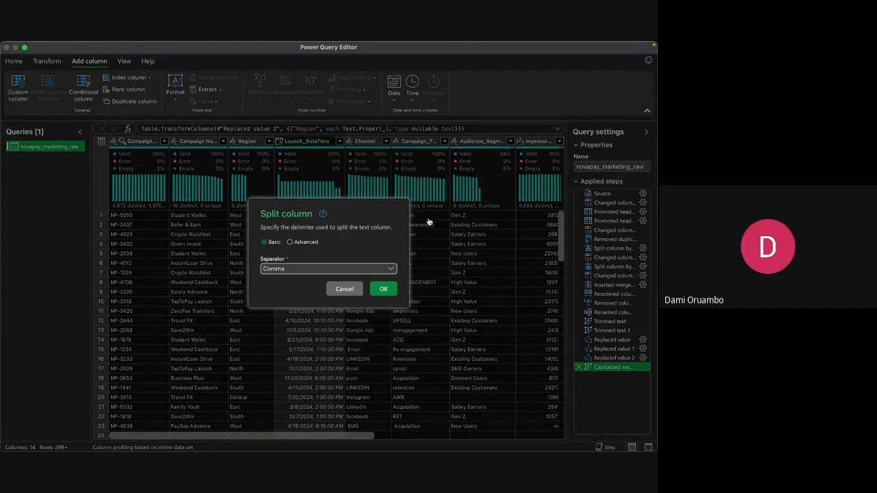
left_click(388, 289)
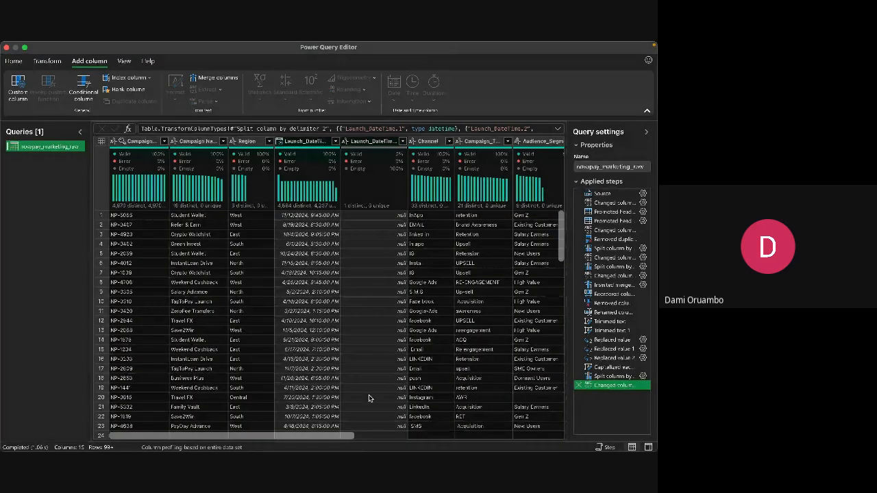
scroll(384, 370, "down", 1)
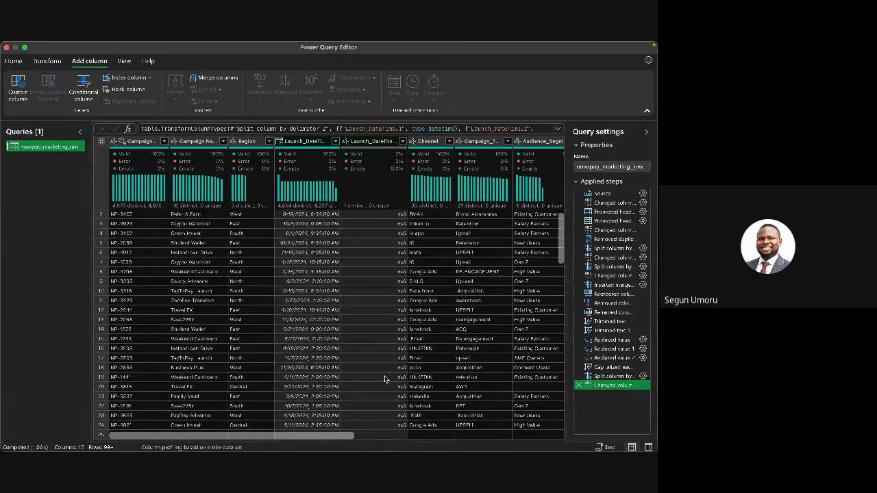
scroll(384, 379, "up", 1)
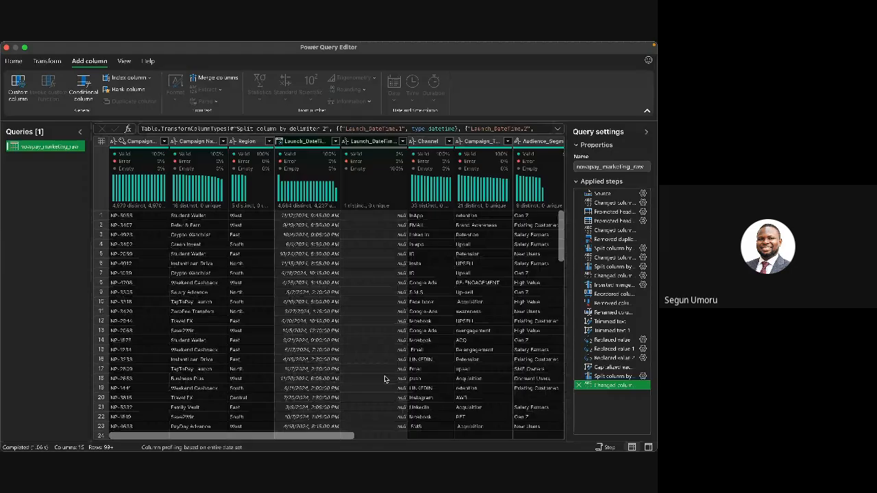
Remove the comma split of Launch_DateTime and its column type change from the applied steps, leaving the column's filter with all values selected.
left_click(578, 386)
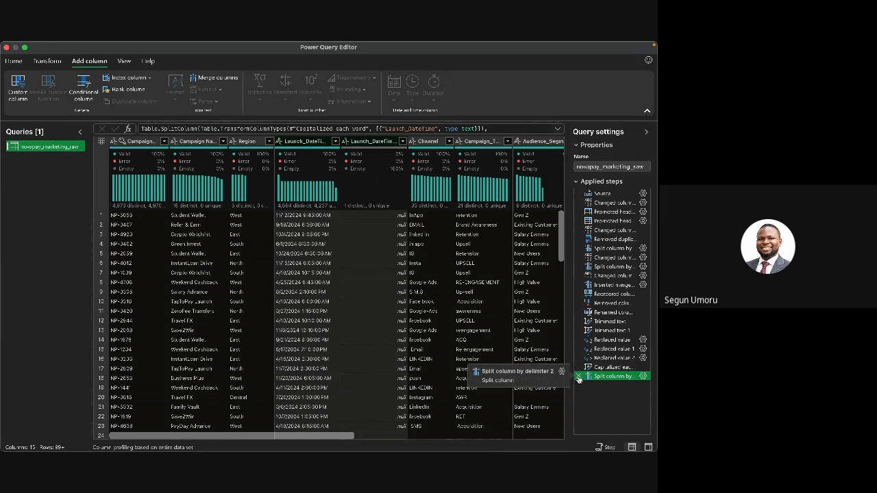
left_click(577, 376)
left_click(339, 141)
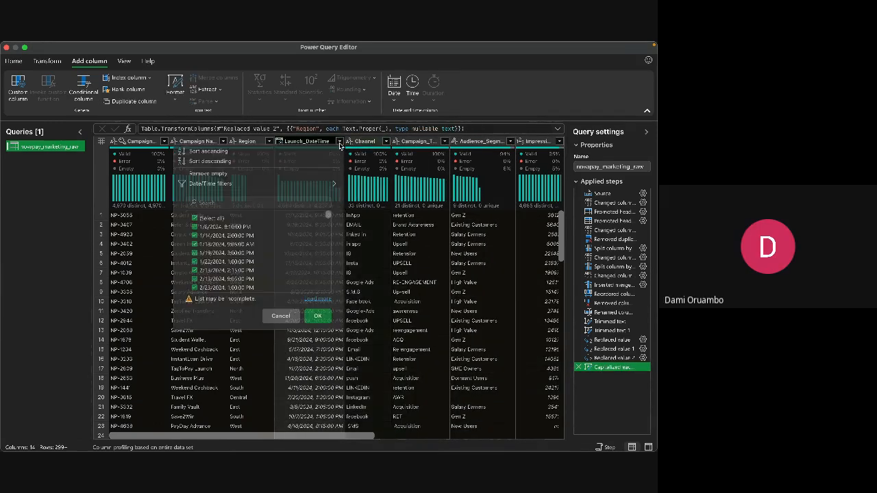
left_click(316, 318)
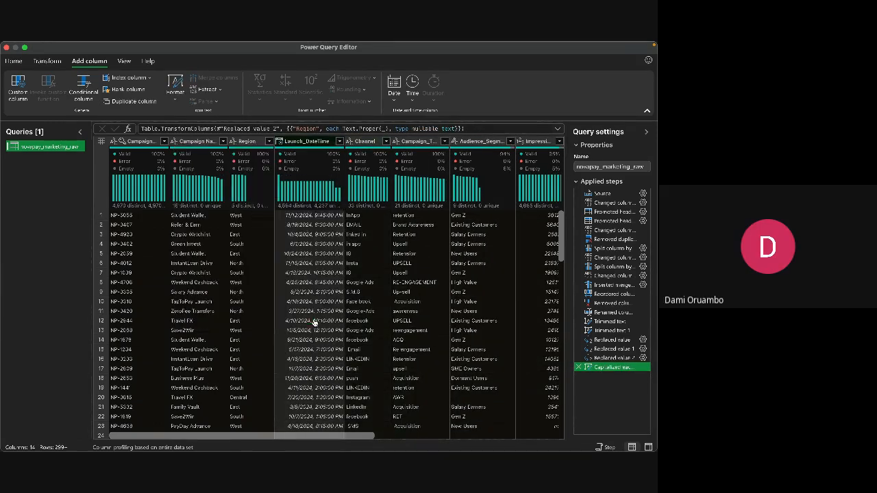
Trim the text in the Launch_DateTime column.
left_click(313, 144)
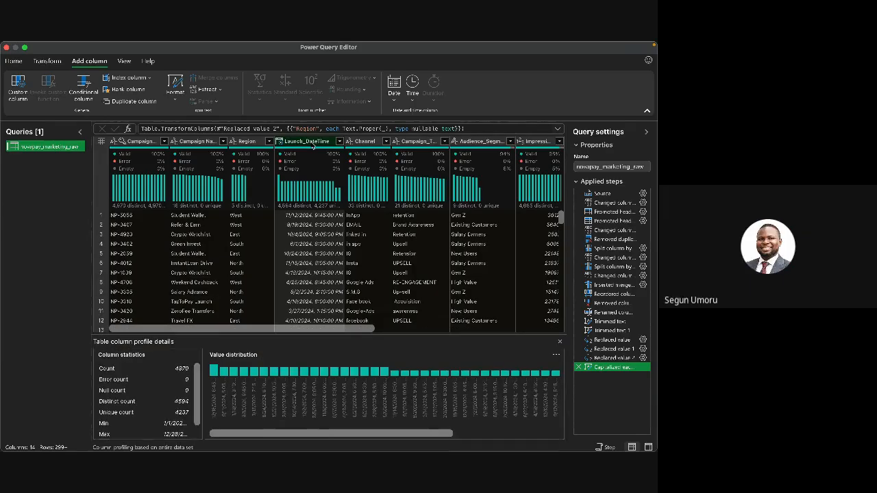
right_click(313, 143)
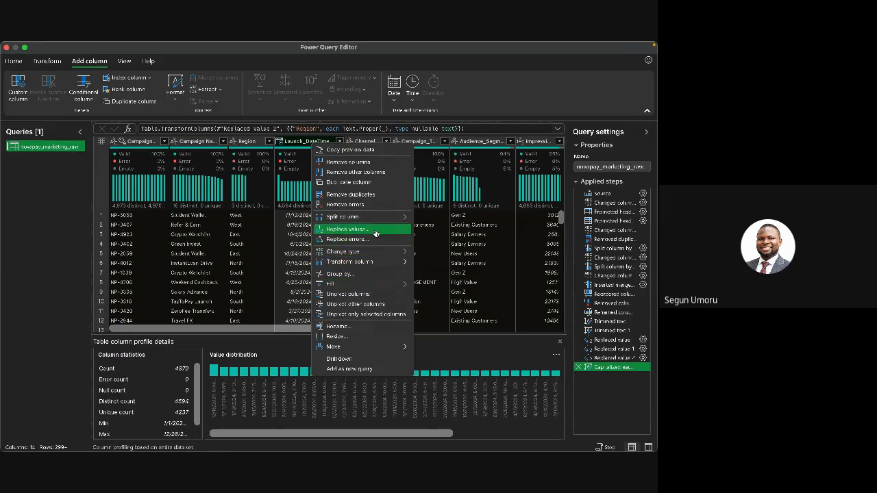
mouse_move(375, 262)
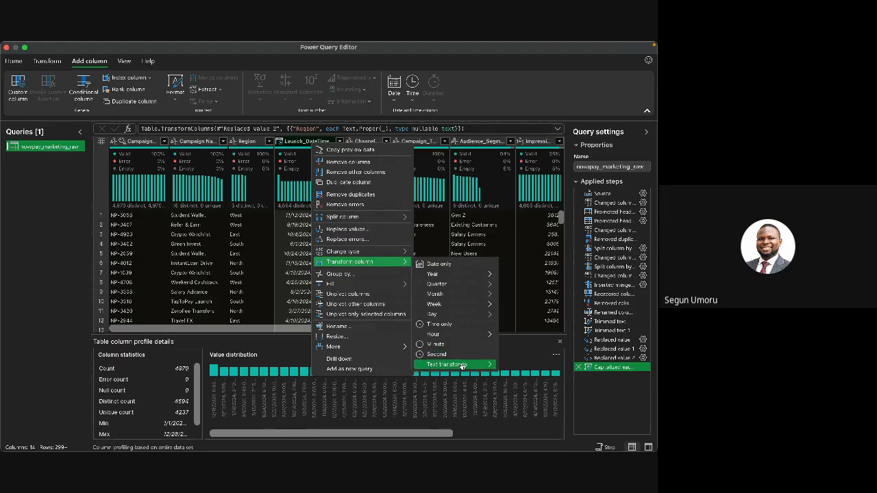
mouse_move(463, 366)
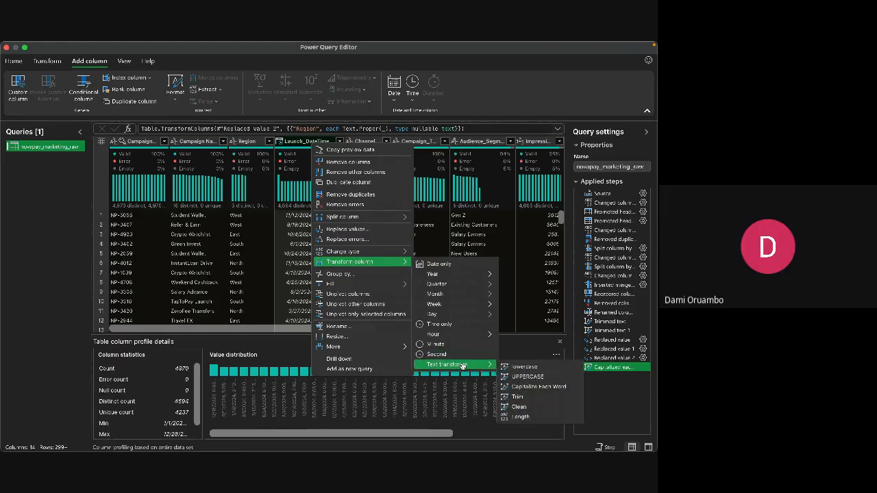
left_click(510, 396)
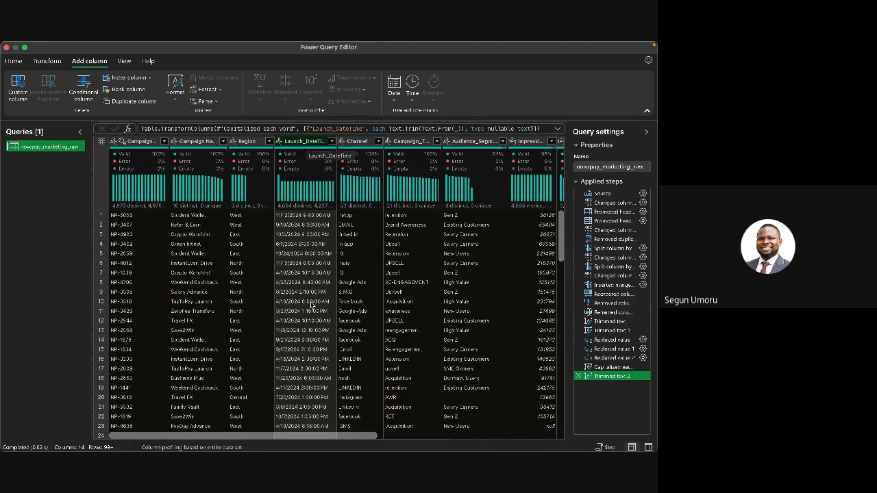
Split Launch_DateTime into columns at the right-most space delimiter, and review the separated date and time rows.
right_click(307, 144)
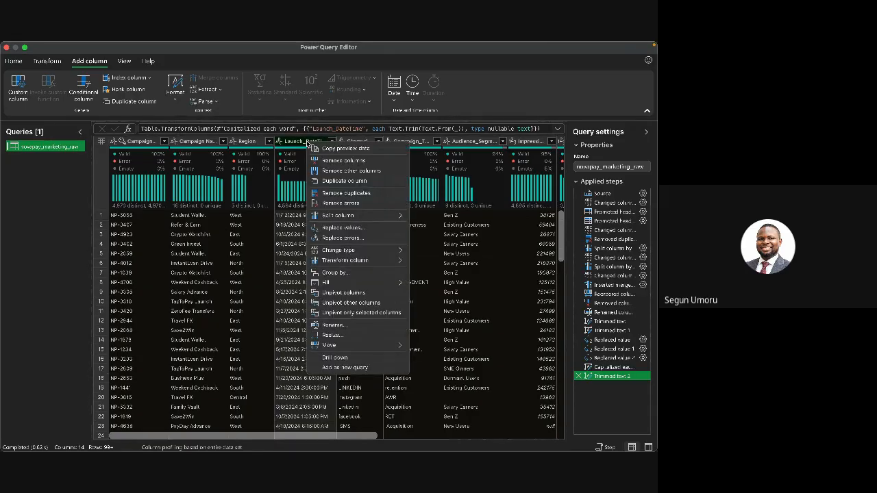
mouse_move(357, 217)
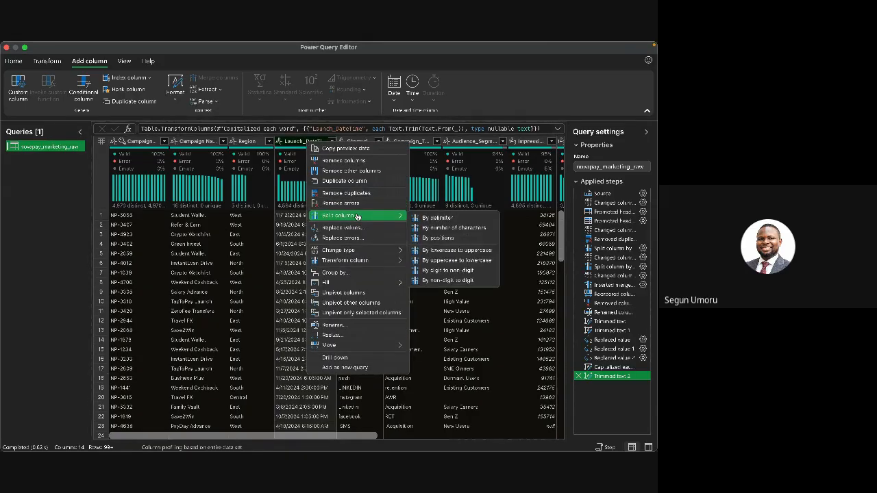
left_click(425, 218)
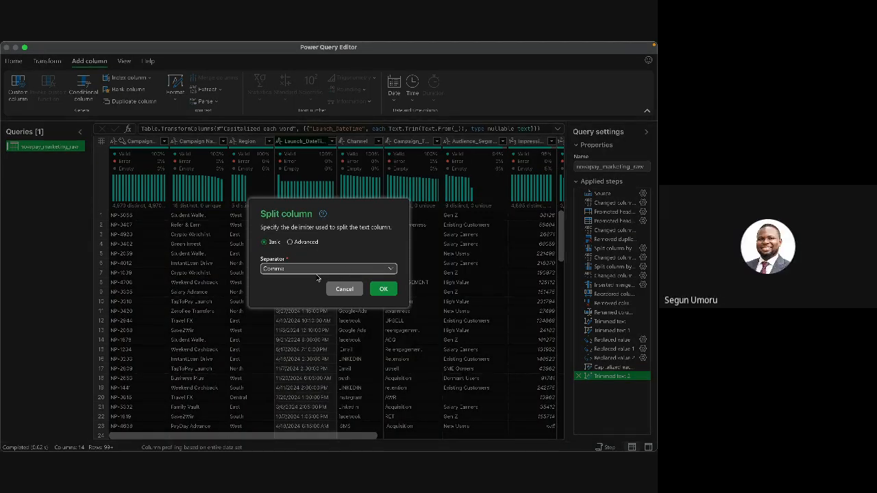
left_click(291, 242)
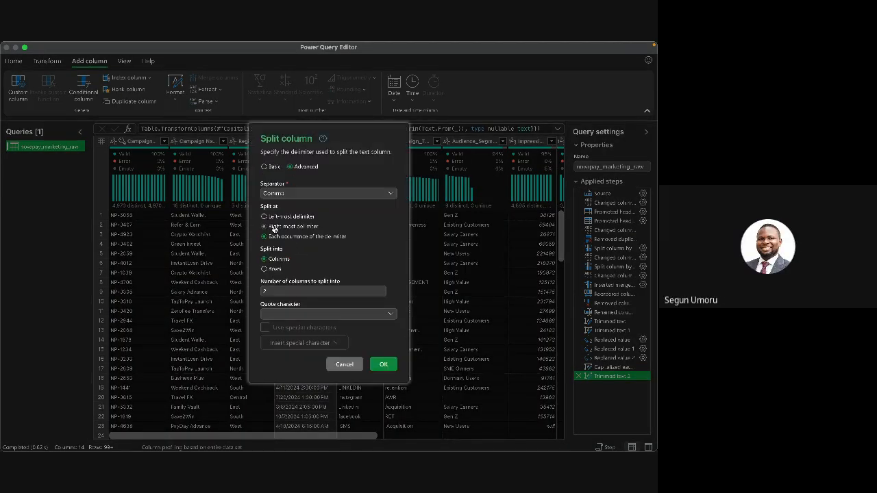
left_click(265, 226)
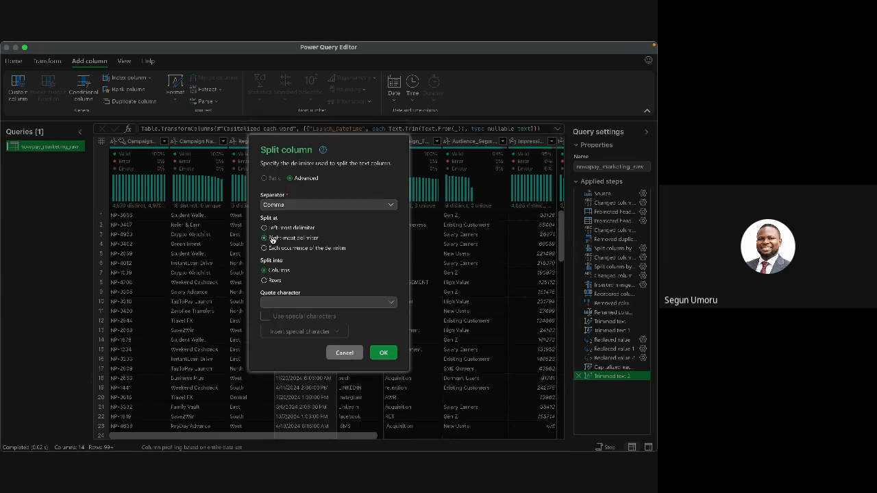
left_click(297, 205)
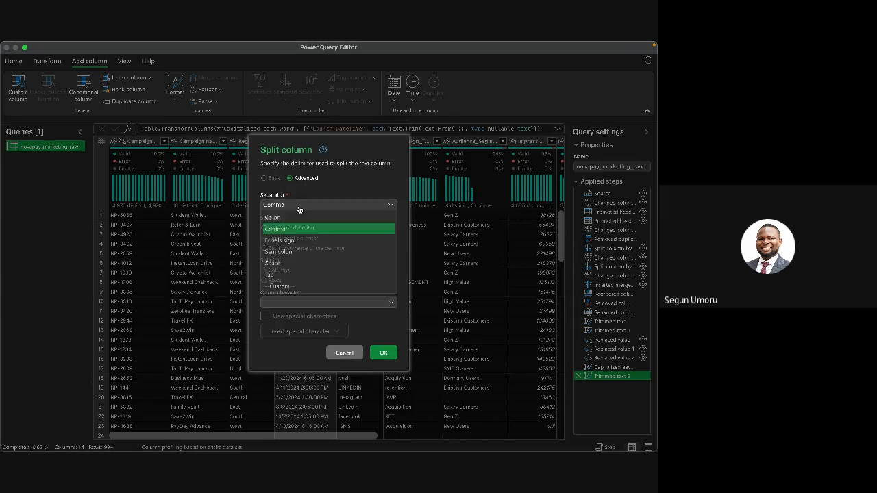
left_click(293, 264)
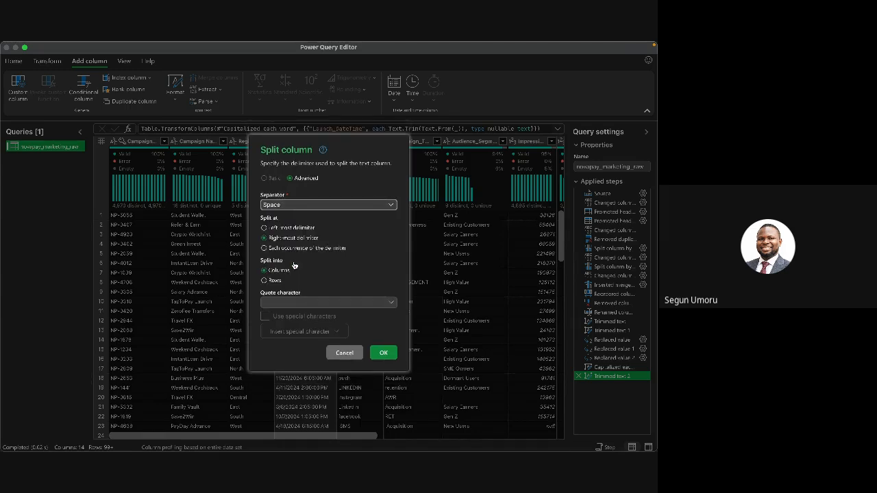
left_click(388, 357)
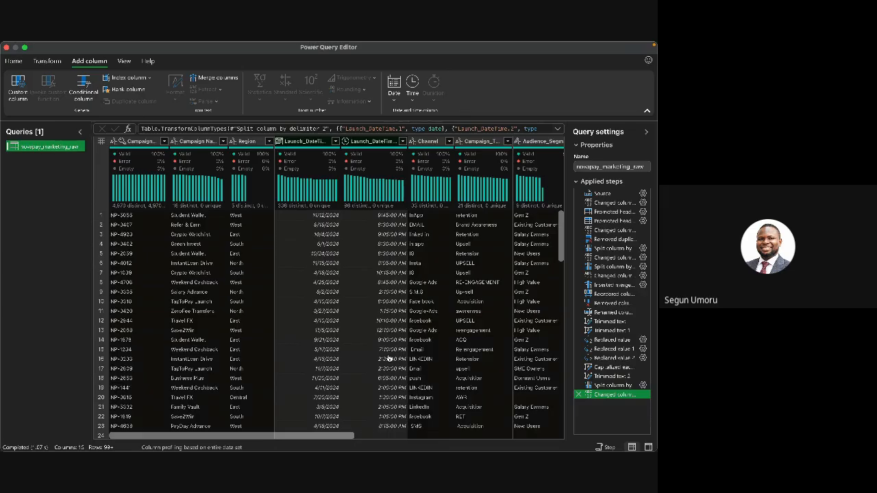
scroll(361, 345, "down", 3)
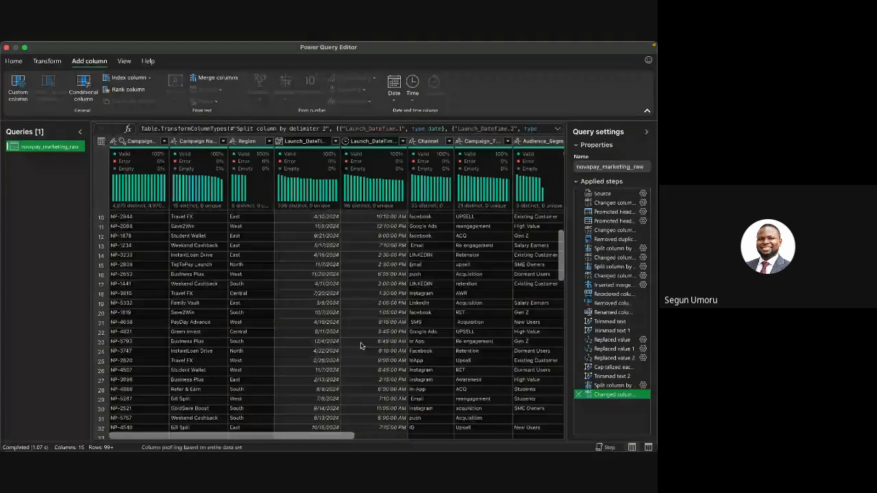
scroll(361, 344, "up", 3)
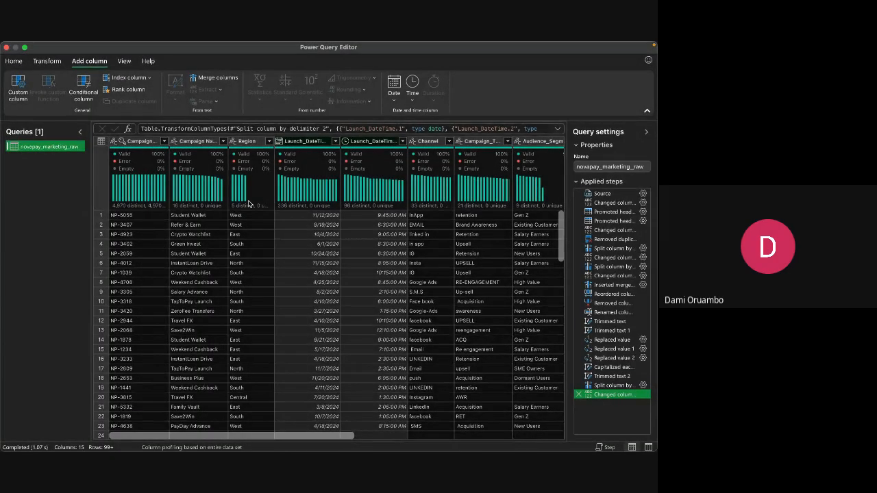
Rename the date column produced by the Launch_DateTime split as Launch Date.
mouse_move(249, 203)
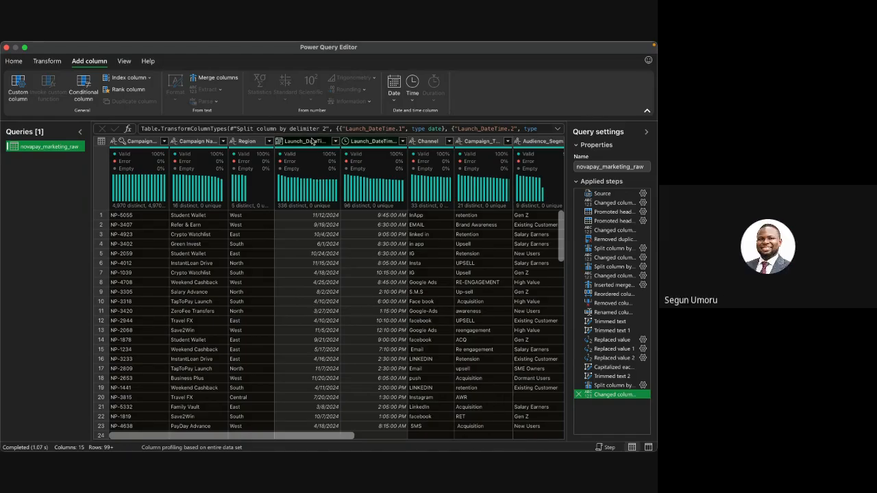
left_click(311, 141)
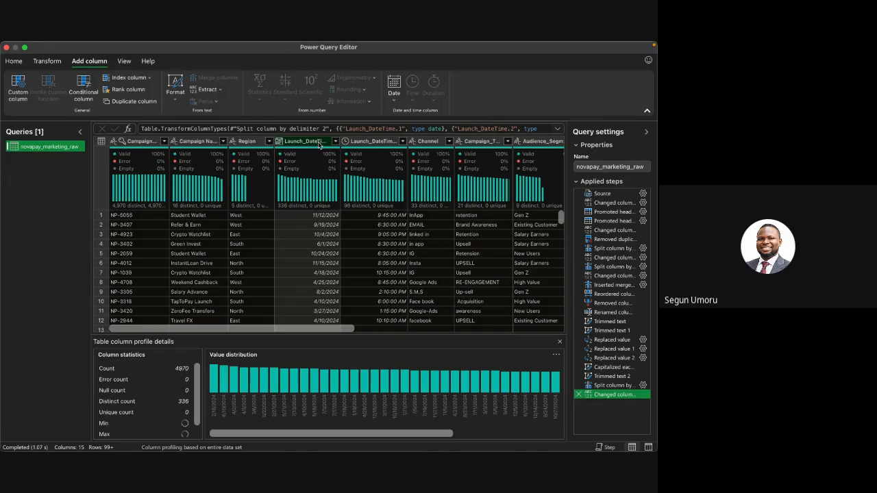
double_click(319, 144)
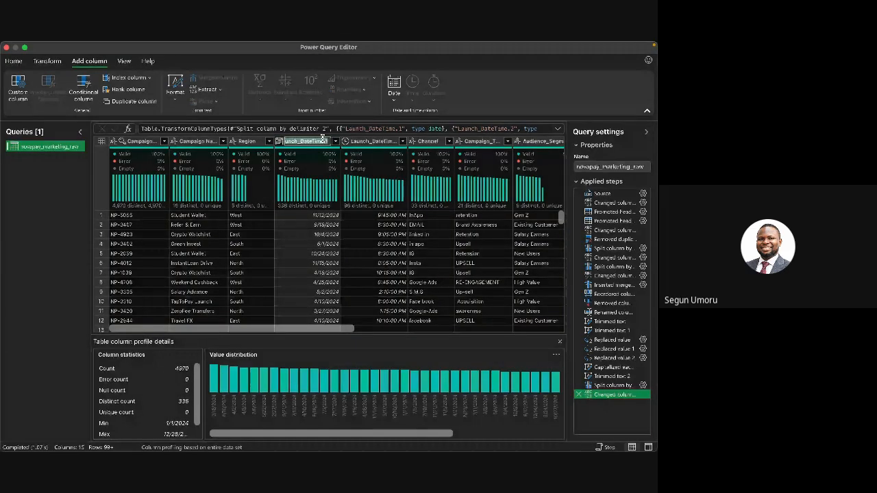
type("Lau")
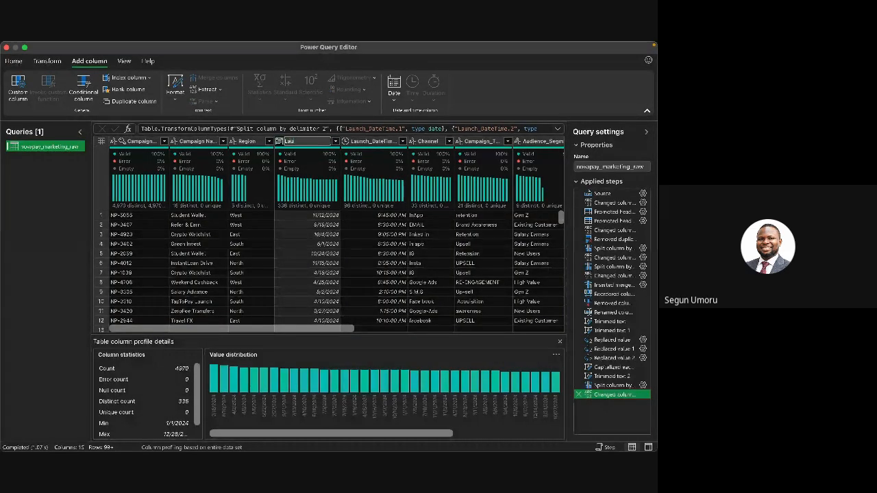
type("nch Date")
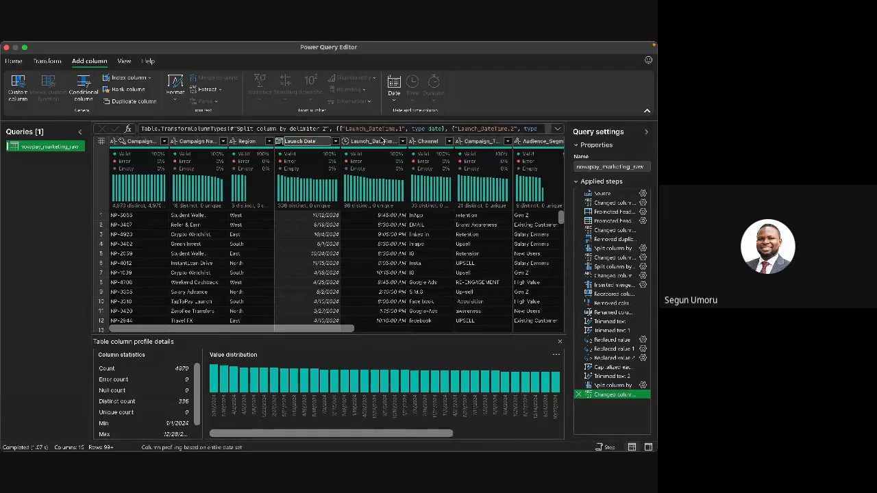
left_click(381, 144)
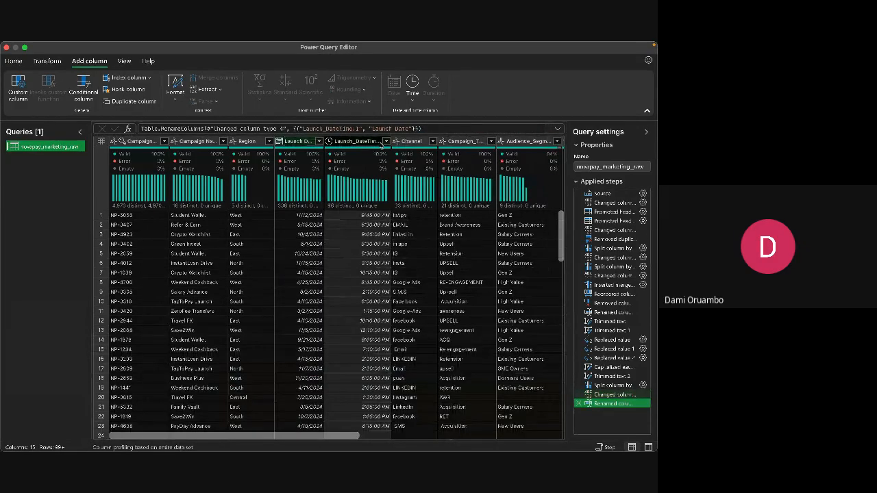
Rename the time column produced by the Launch_DateTime split as Launch Time, and close its column profile details.
double_click(367, 140)
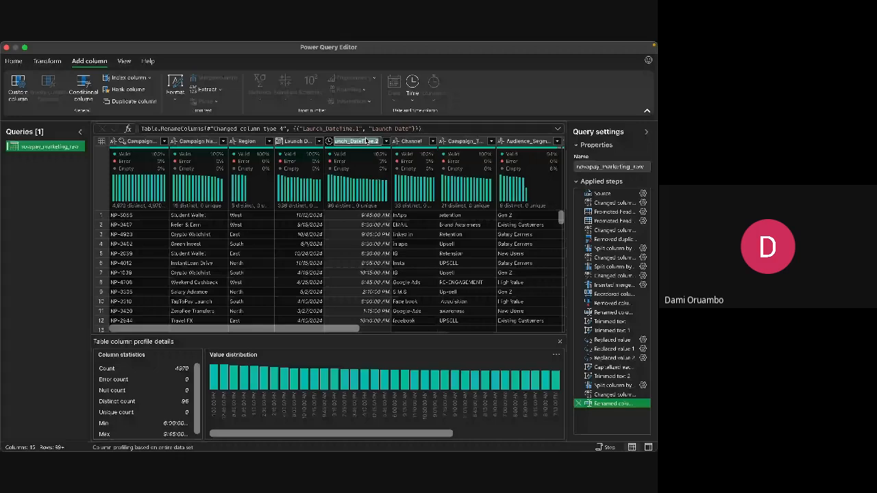
type("Laun")
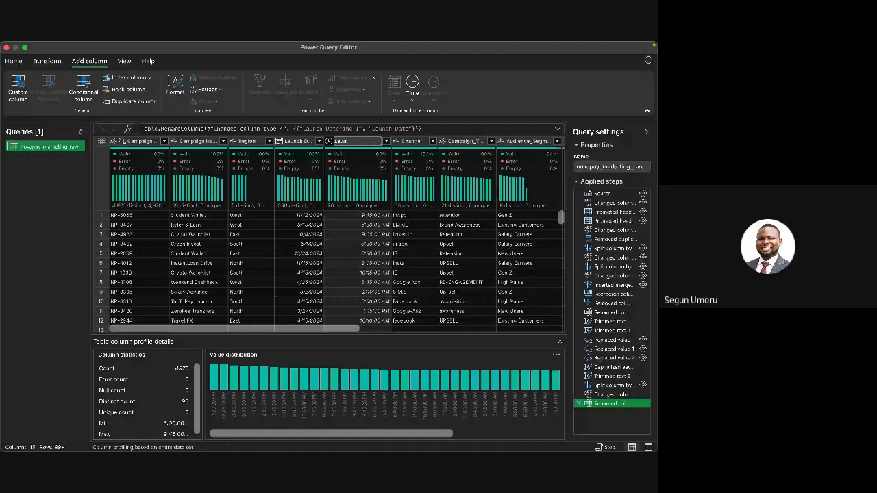
type("ch Time")
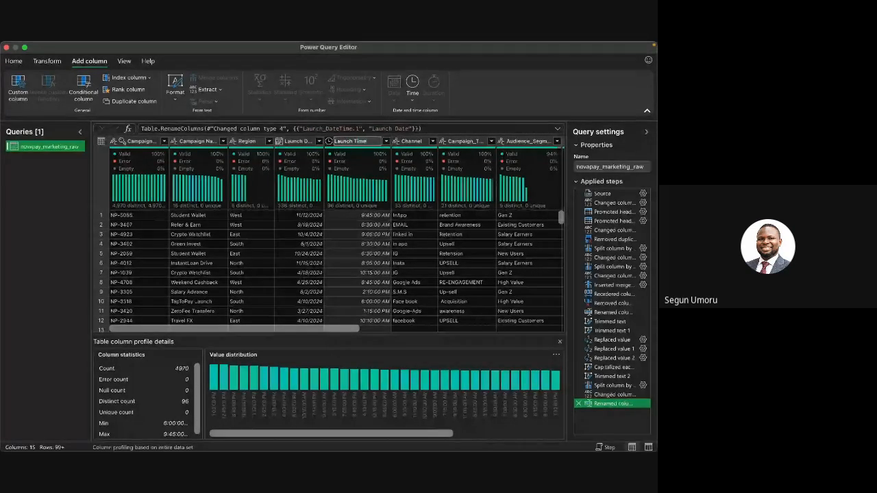
key("Return")
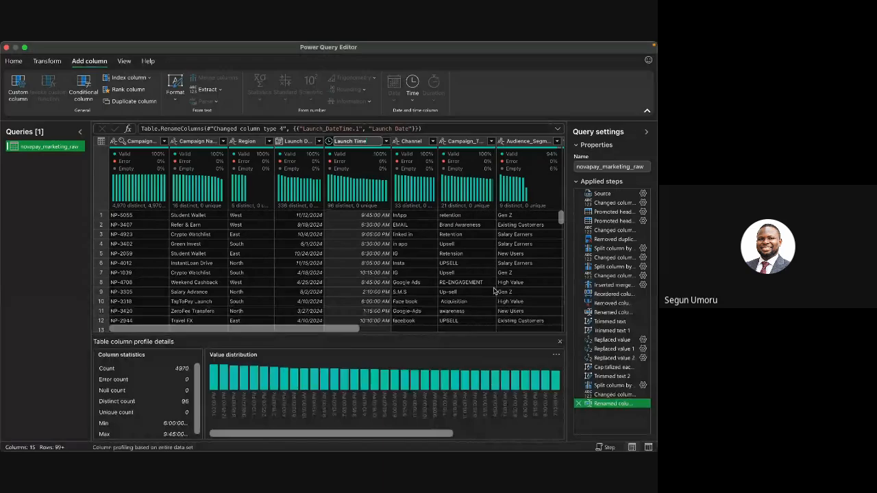
left_click(561, 344)
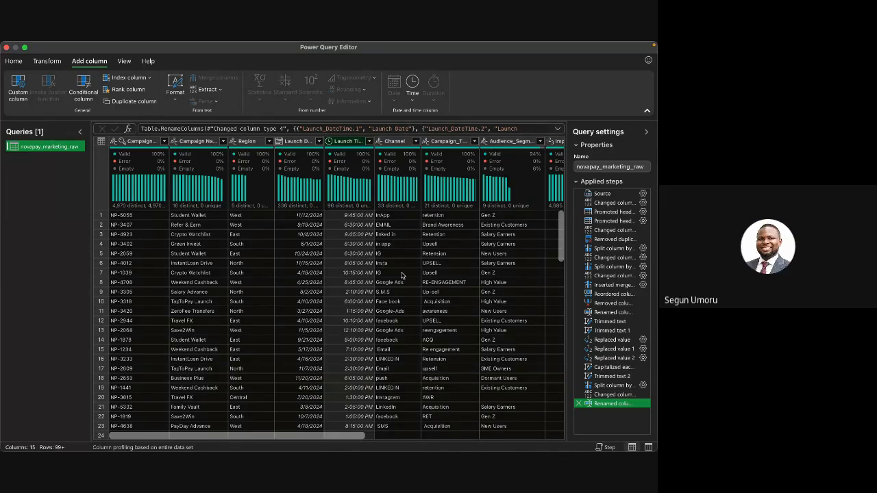
Examine the distinct values in the Channel column for inconsistent spellings, leaving its filter unchanged.
left_click(415, 141)
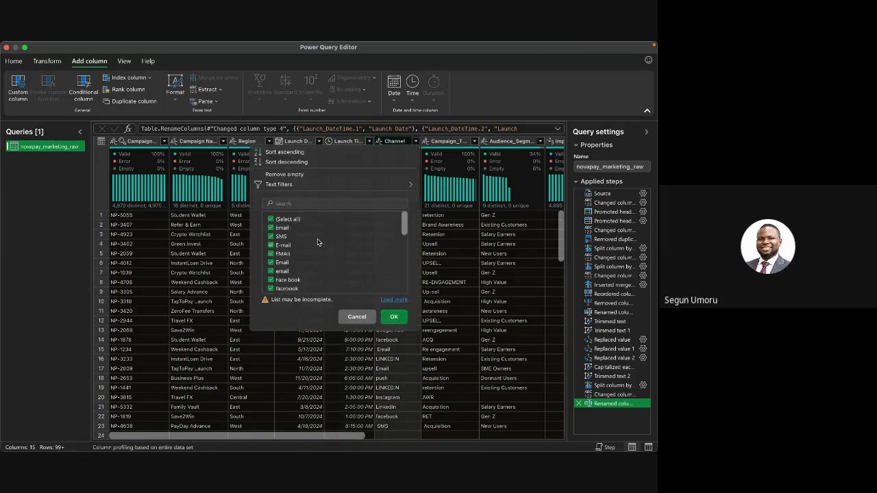
scroll(326, 271, "down", 8)
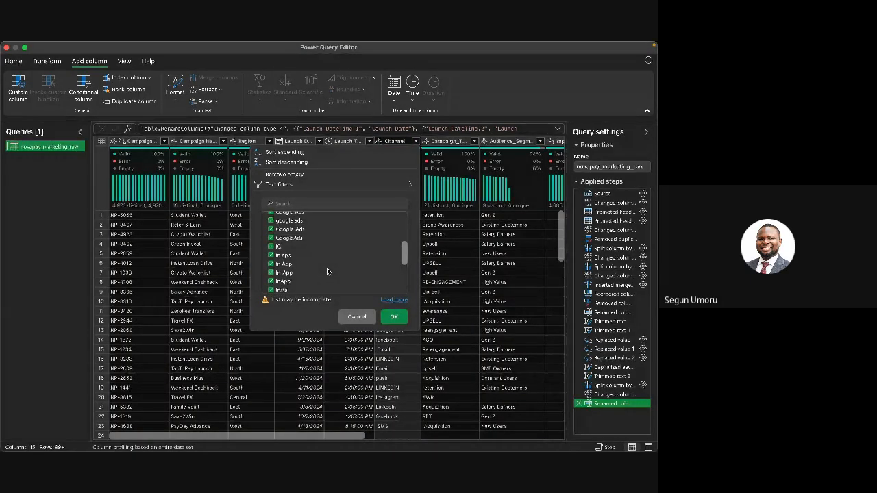
scroll(326, 271, "up", 2)
scroll(327, 271, "up", 6)
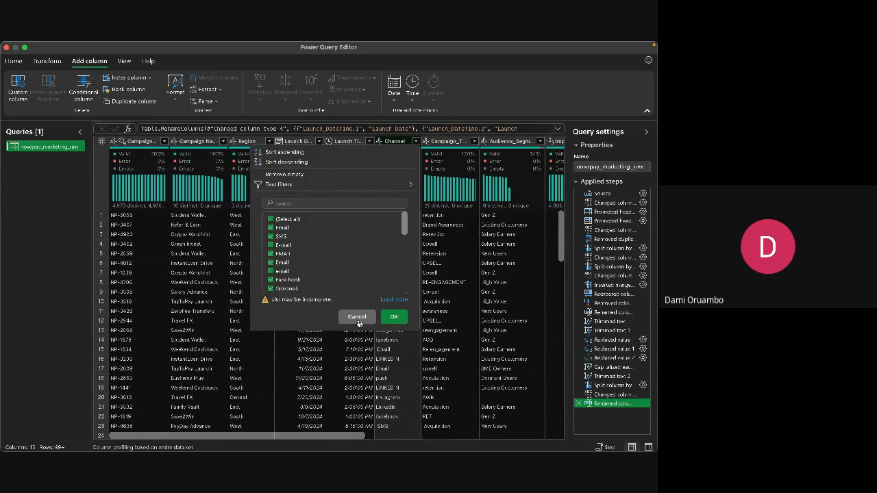
scroll(353, 262, "down", 1)
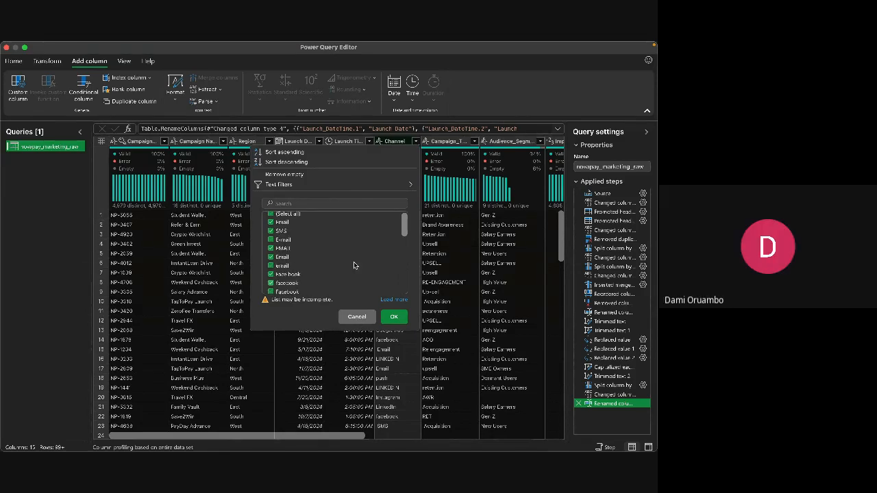
scroll(354, 262, "up", 1)
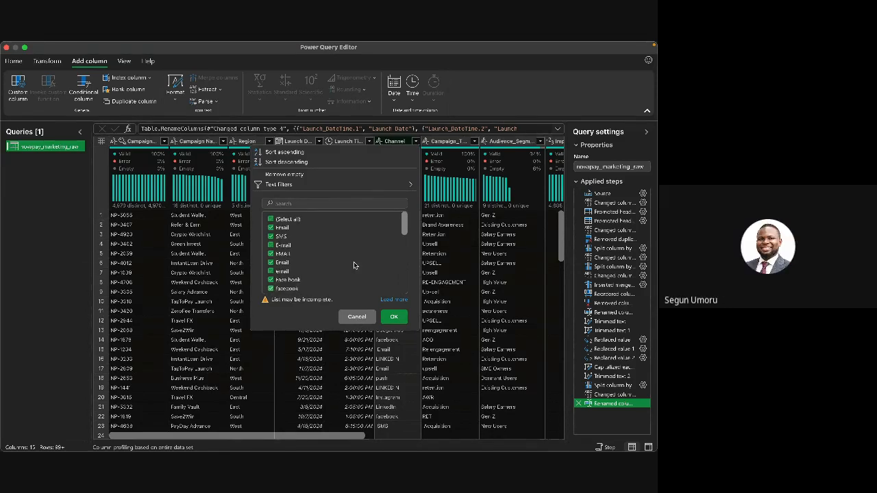
left_click(350, 318)
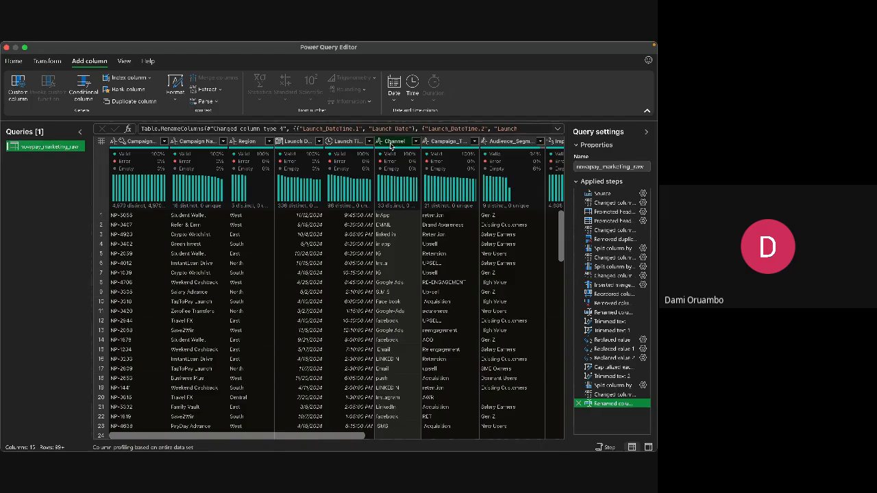
Replace the value "S M S" with "SMS" in the Channel column.
right_click(390, 145)
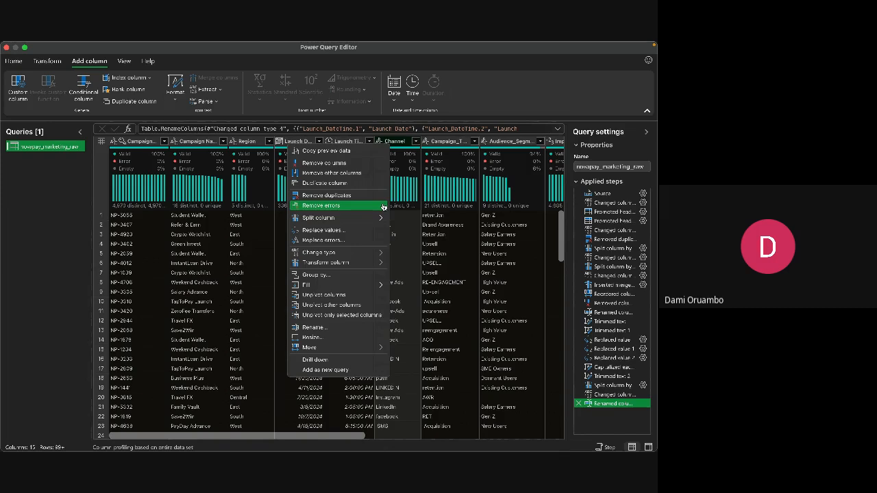
mouse_move(380, 219)
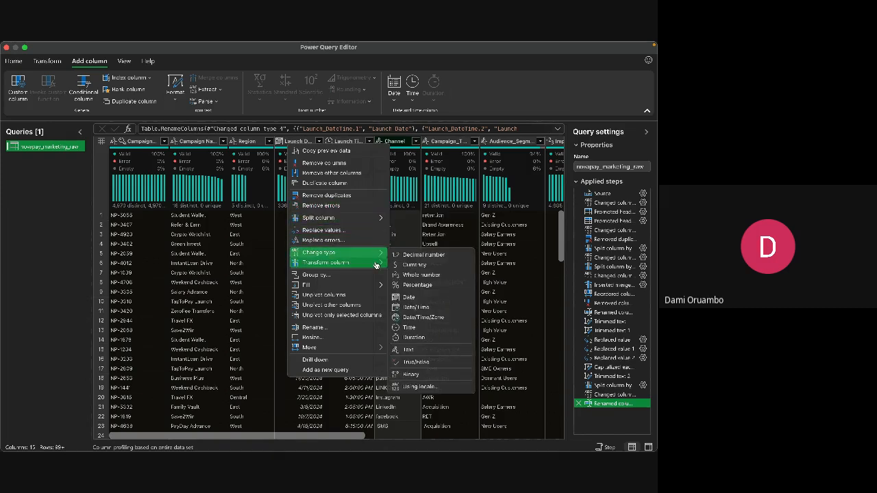
mouse_move(376, 263)
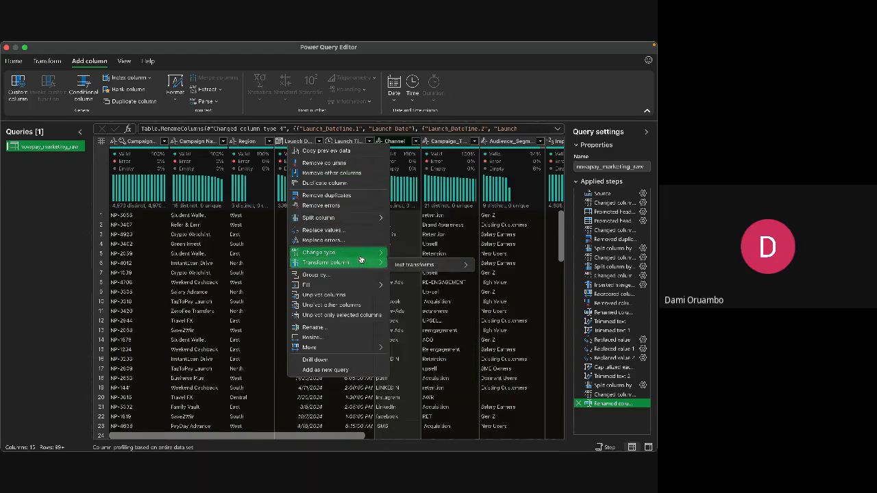
mouse_move(404, 269)
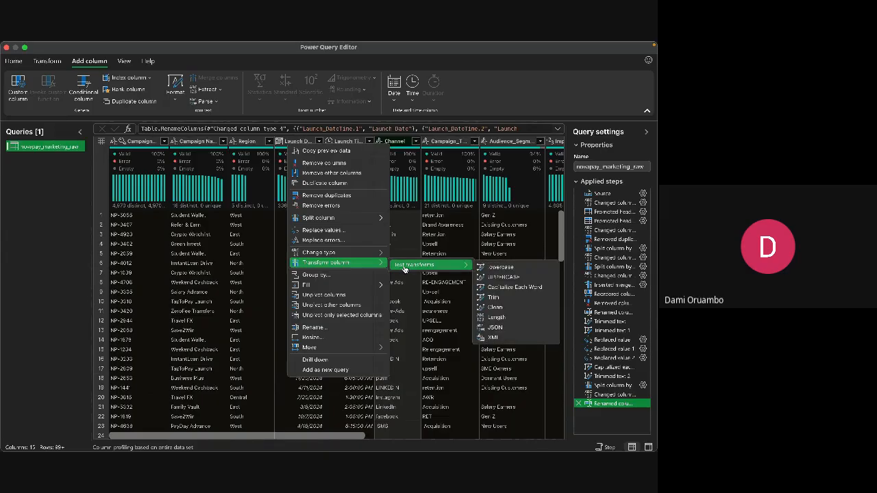
left_click(357, 230)
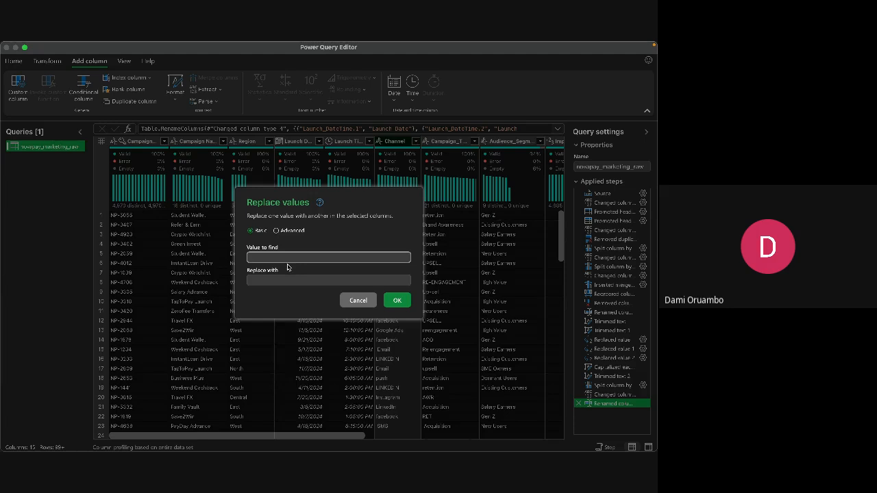
type("Sm")
type("M")
left_click(276, 279)
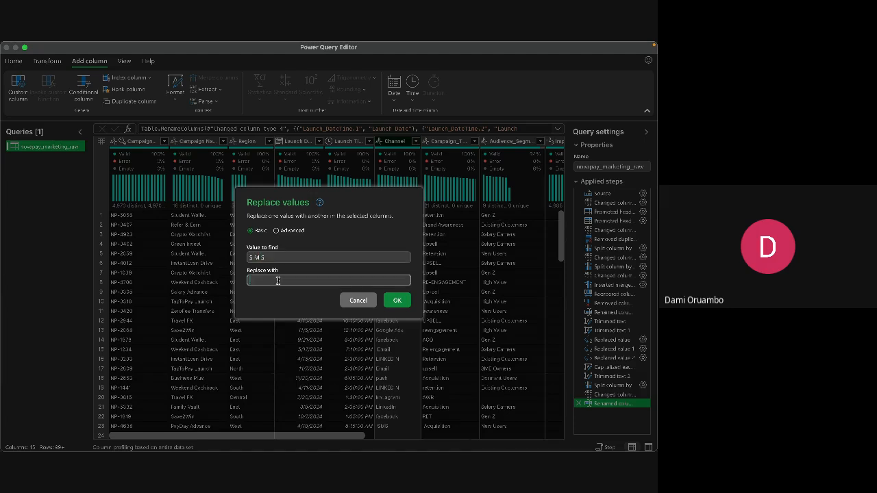
type("SMS")
left_click(397, 301)
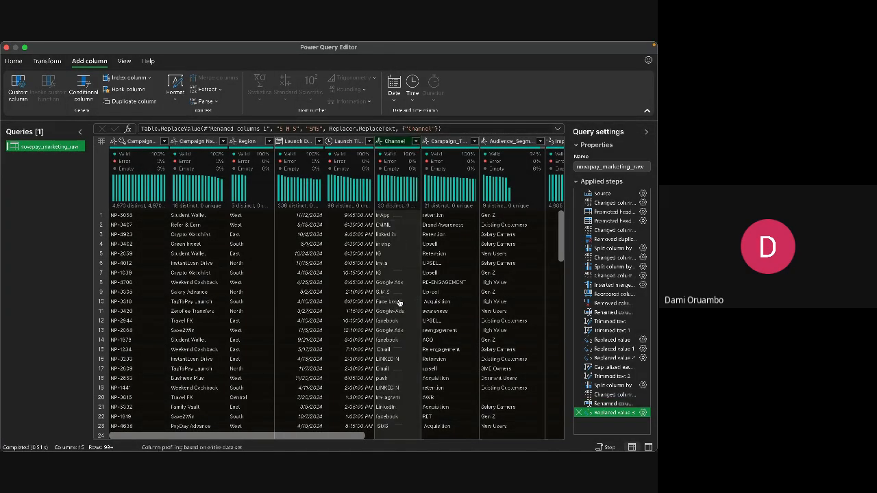
mouse_move(402, 164)
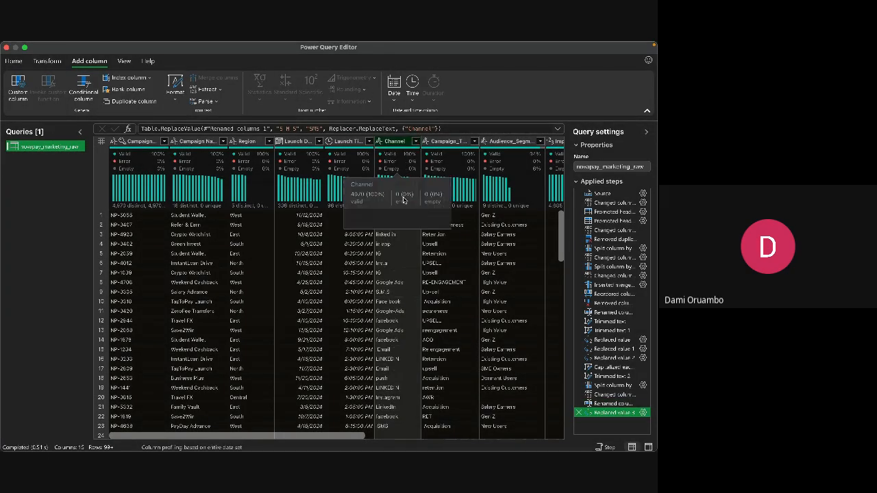
right_click(400, 144)
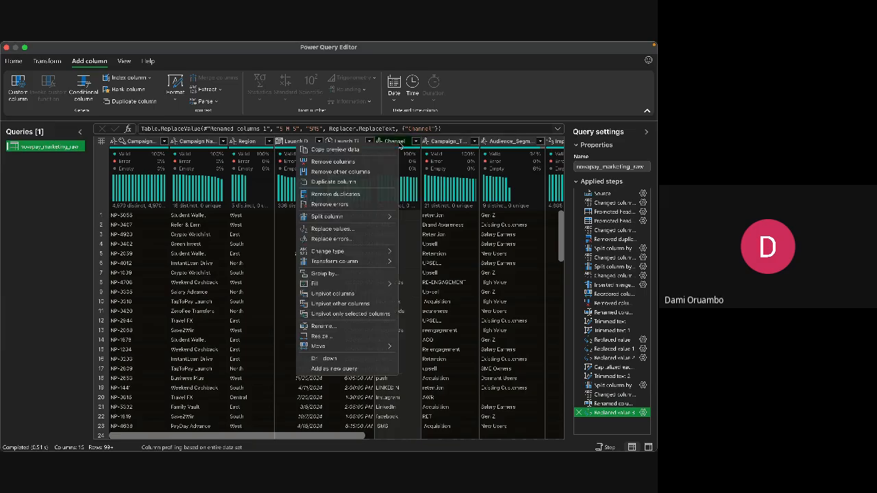
left_click(353, 231)
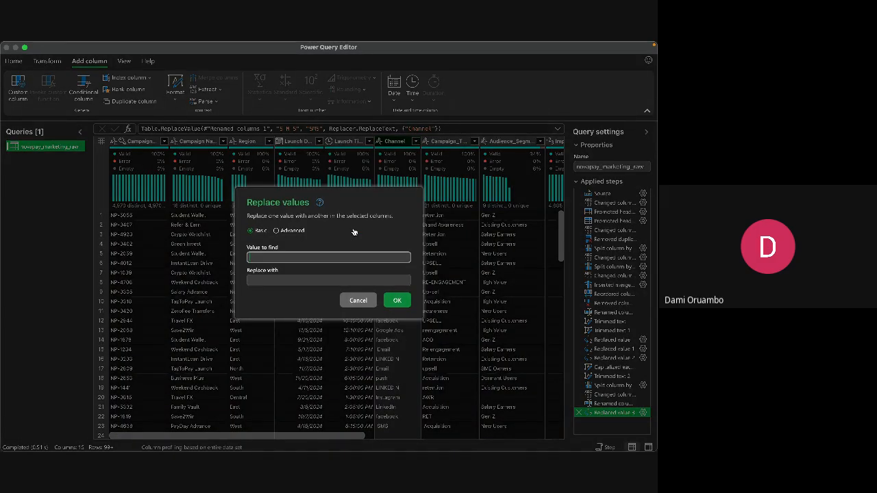
type("E")
left_click(365, 300)
Check the Channel column's value list, and replace "E-mail" with "Email" in that column.
left_click(416, 142)
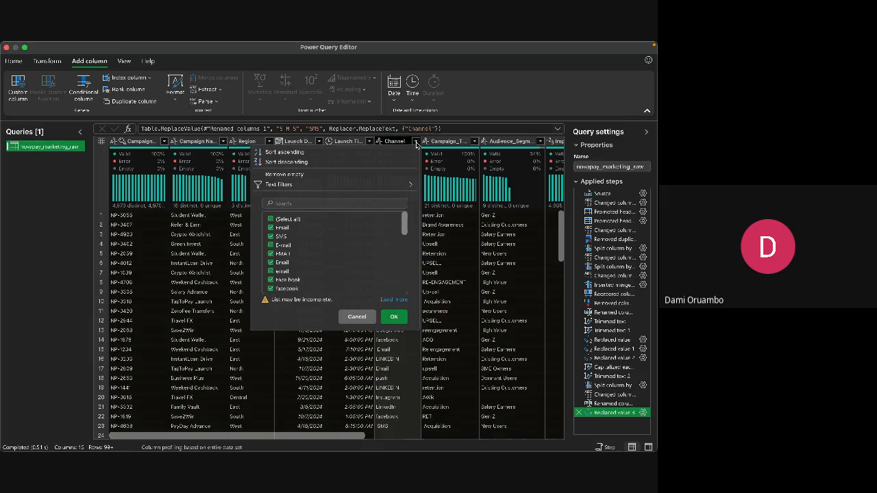
left_click(394, 316)
right_click(397, 141)
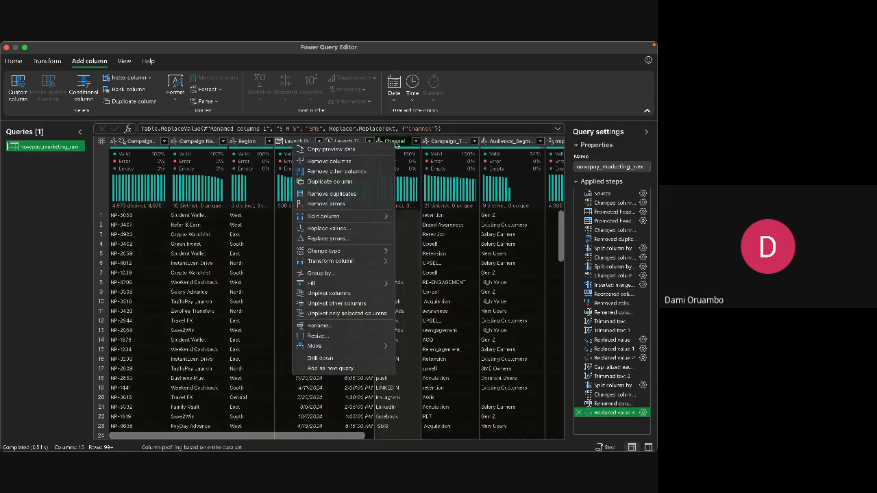
left_click(357, 230)
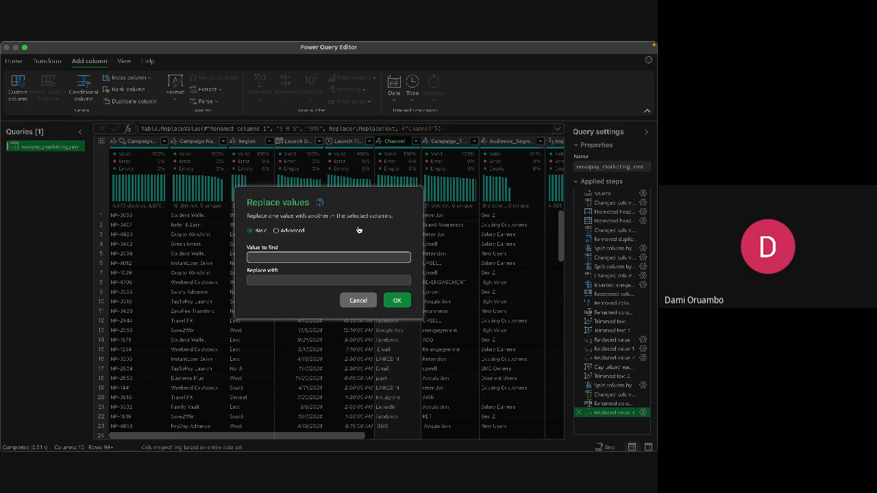
type("E-mail")
left_click(312, 288)
left_click(299, 282)
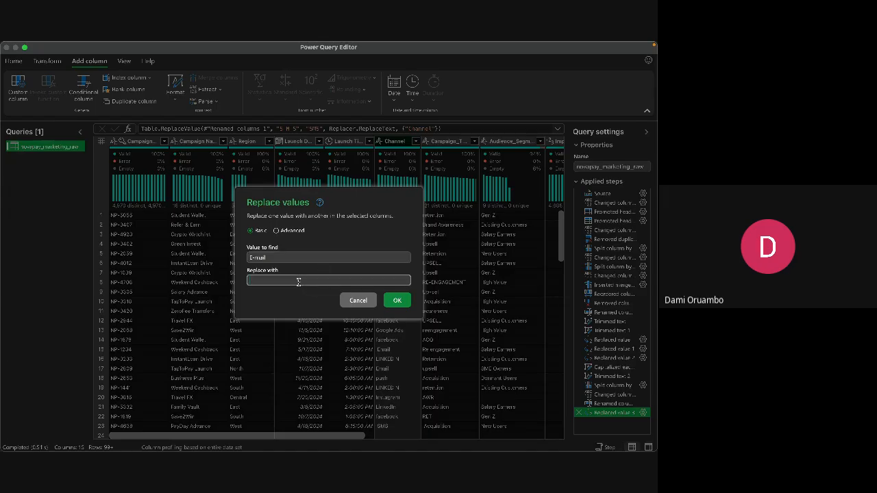
type("Email")
left_click(399, 302)
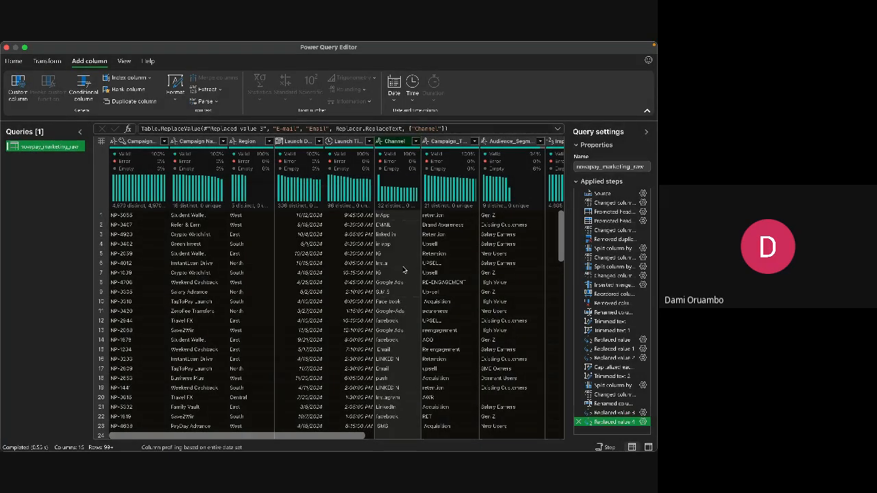
Review the Channel column's remaining email variants, and replace lowercase "email" with "Email".
mouse_move(408, 169)
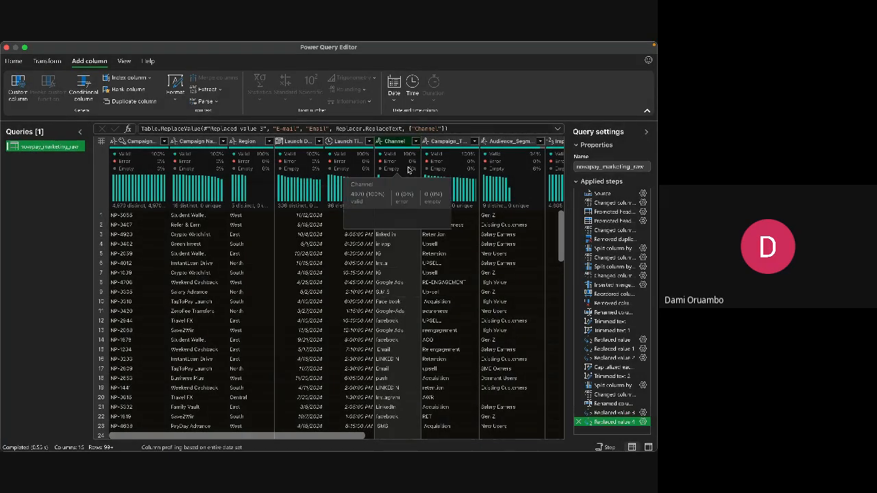
left_click(415, 141)
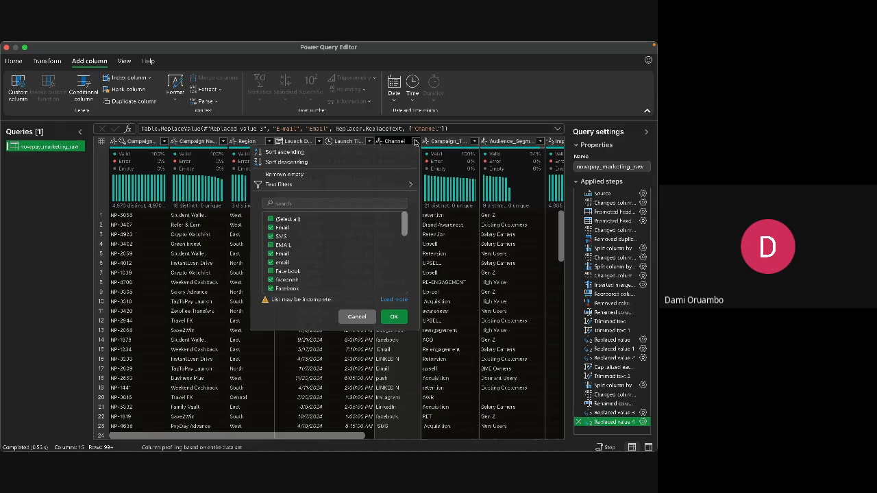
left_click(393, 317)
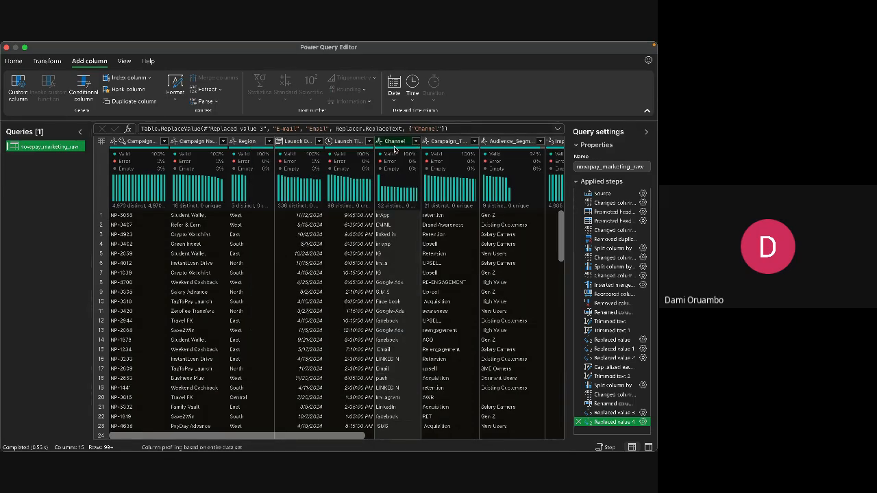
right_click(396, 143)
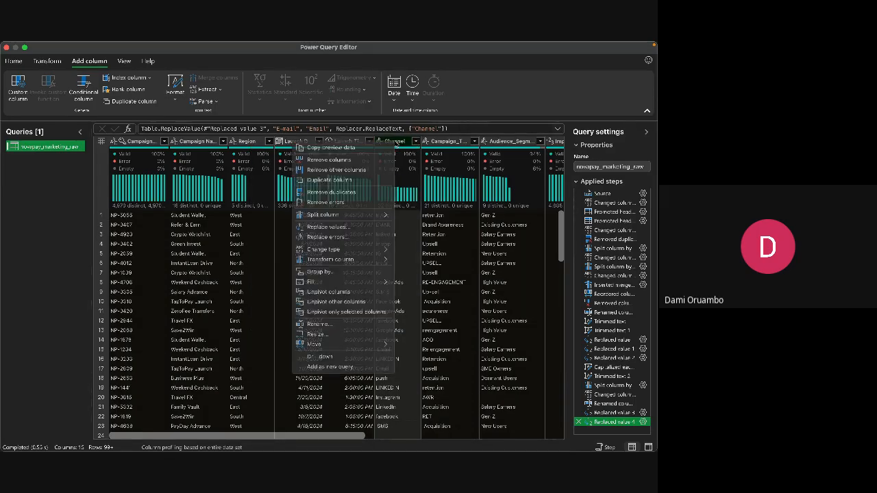
left_click(352, 227)
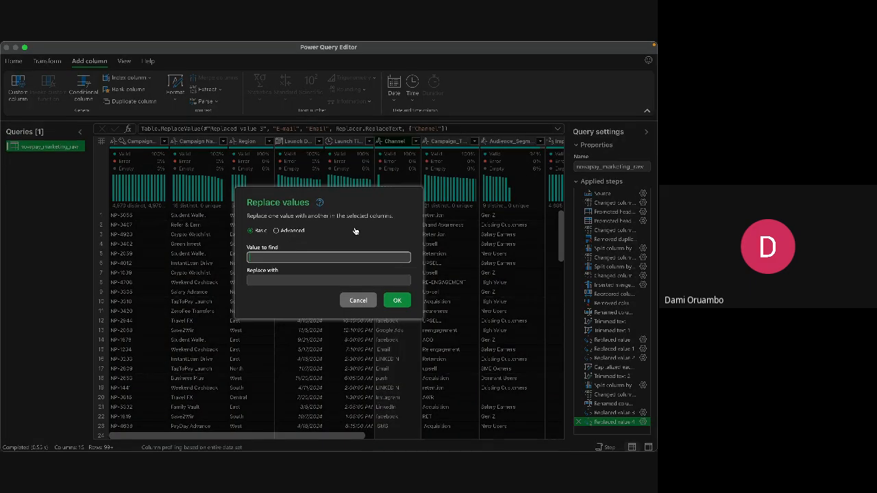
type("email")
left_click(325, 277)
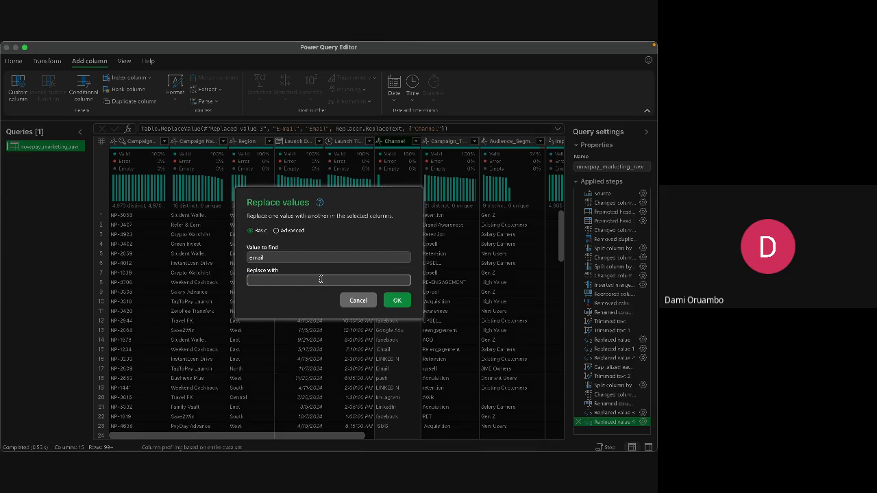
type("F")
left_click(398, 301)
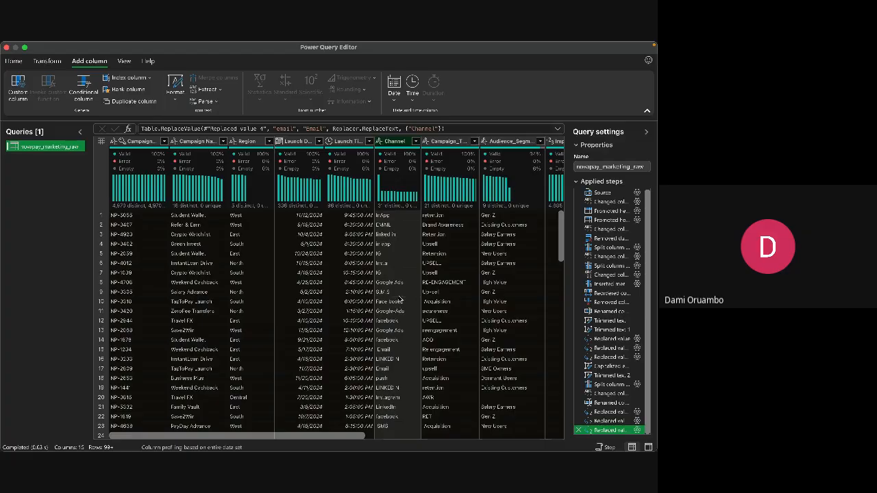
Replace the value "linked in" with "LinkedIn" in the Channel column.
right_click(404, 146)
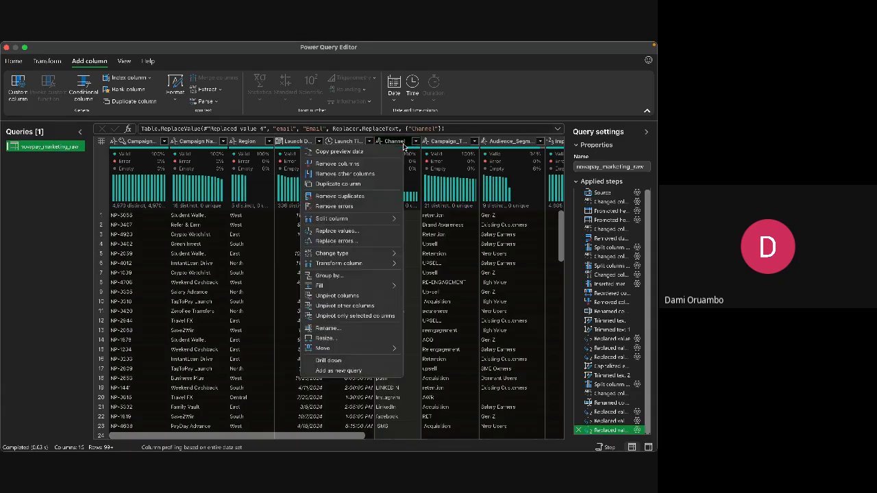
left_click(346, 235)
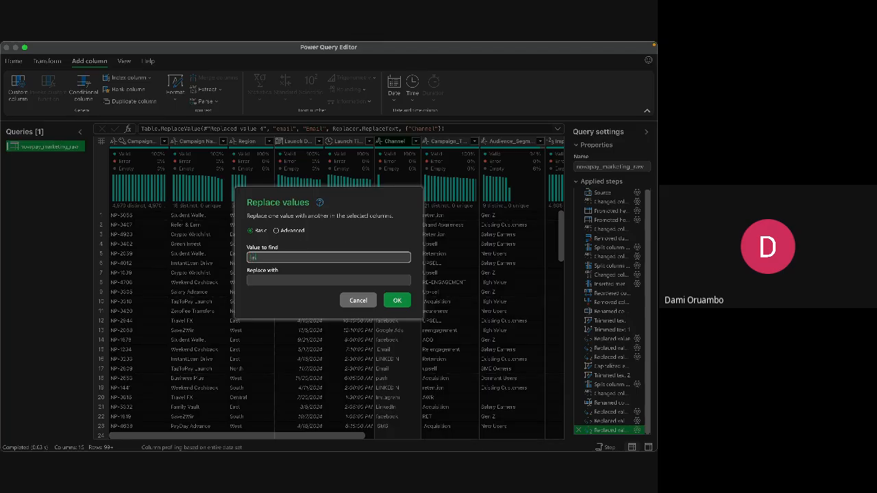
type("Linked In")
left_click(277, 281)
type("L")
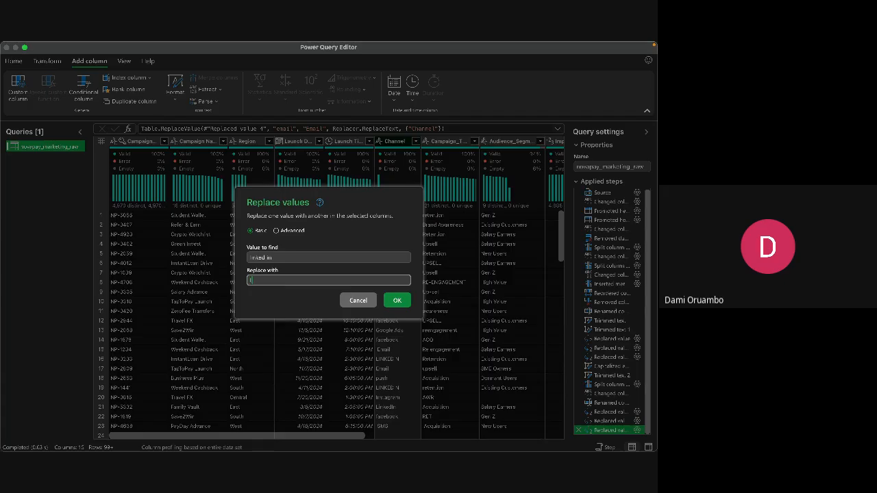
type("inkedIn")
left_click(397, 300)
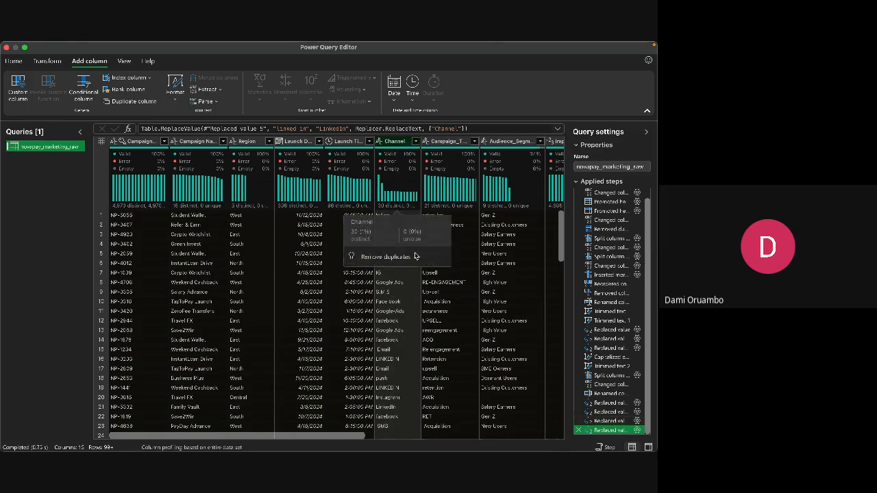
Replace the uppercase value "LINKEDIN" with "LinkedIn" in the Channel column.
right_click(403, 146)
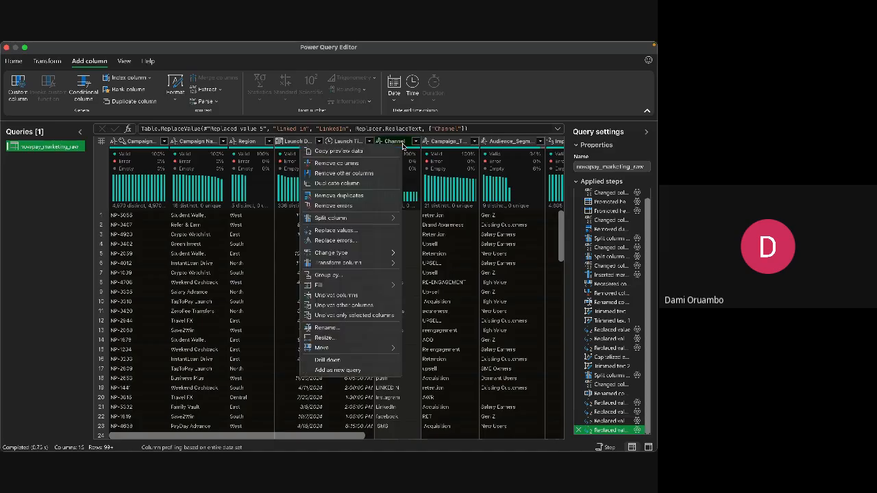
left_click(352, 232)
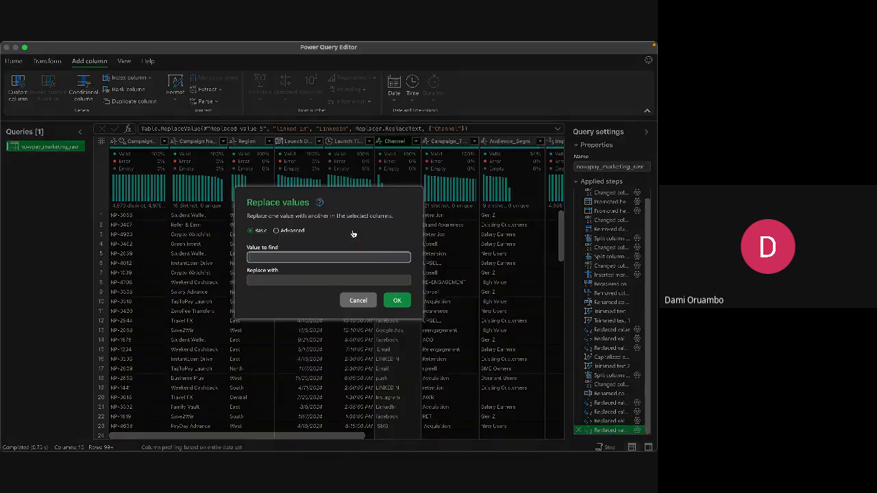
type("LINKEDIN")
left_click(309, 280)
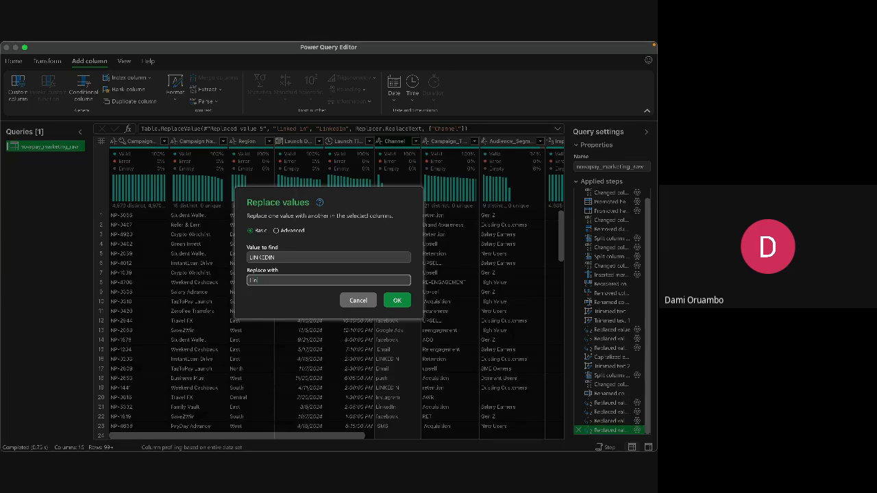
type("LinkedIn")
left_click(395, 303)
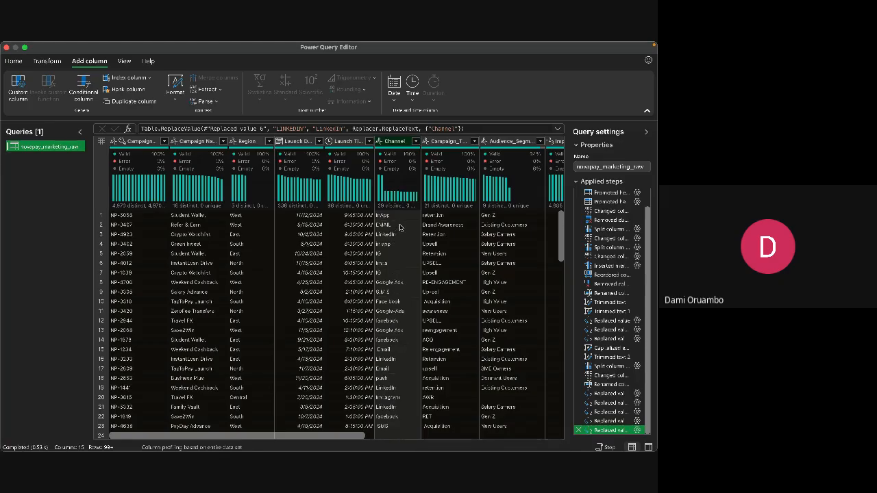
Replace the abbreviation "IG" with "Instagram" in the Channel column.
right_click(401, 144)
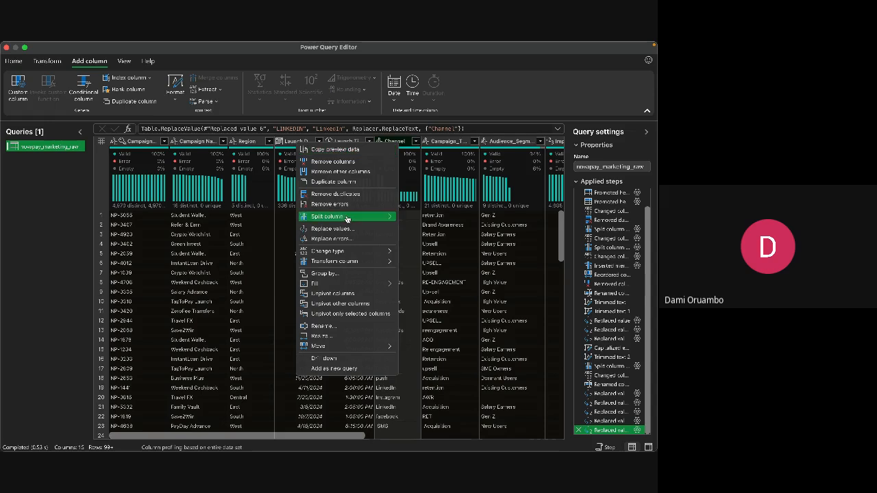
left_click(345, 231)
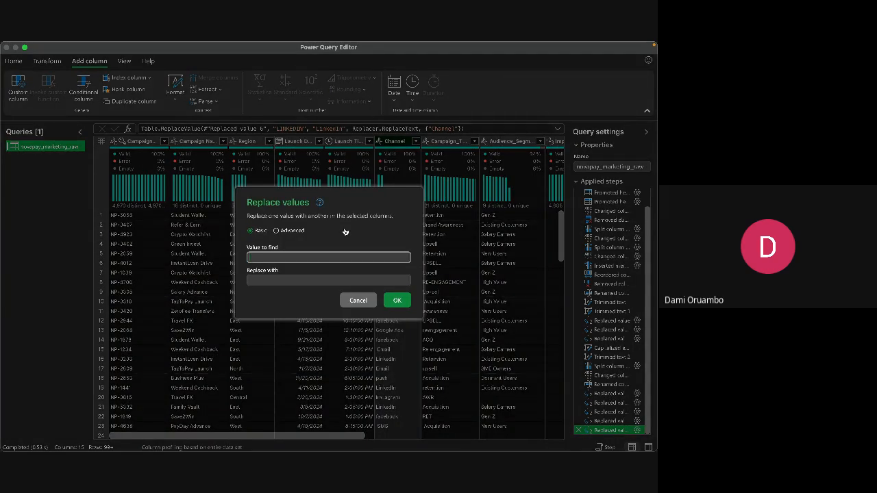
left_click(287, 279)
type("Inst")
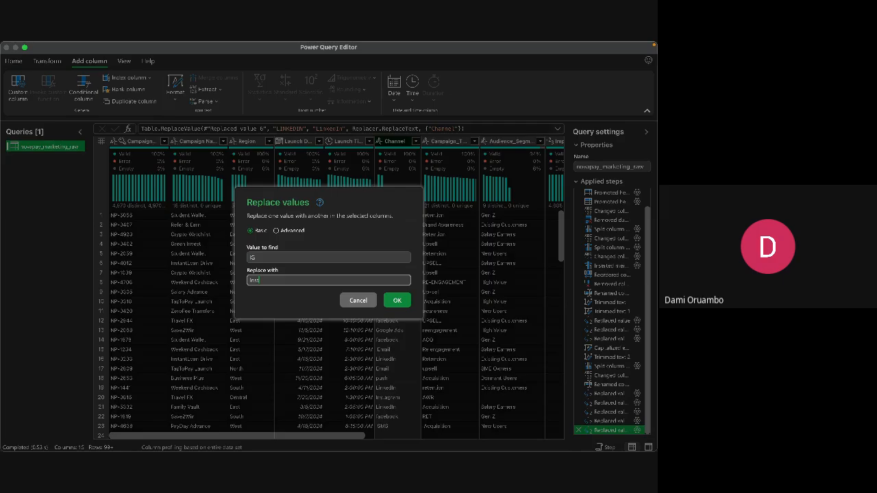
type("agram")
left_click(399, 300)
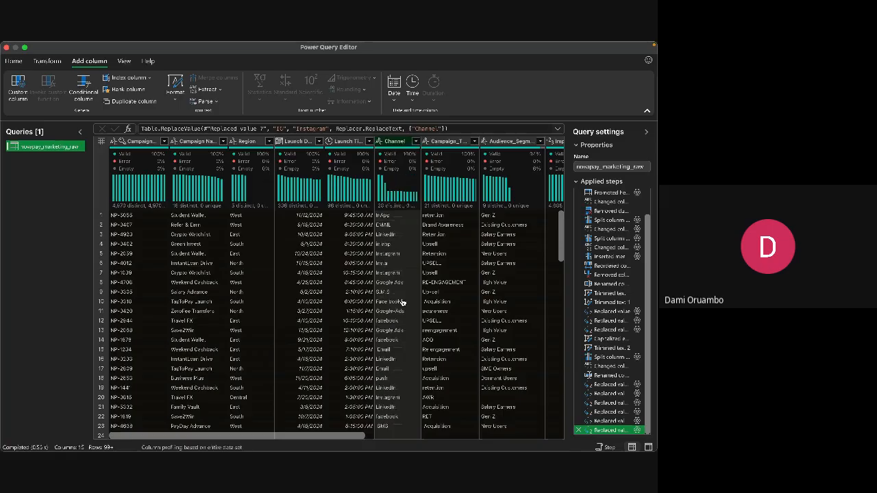
Replace the text "Insta" with "Instagram" in the Channel column.
right_click(400, 144)
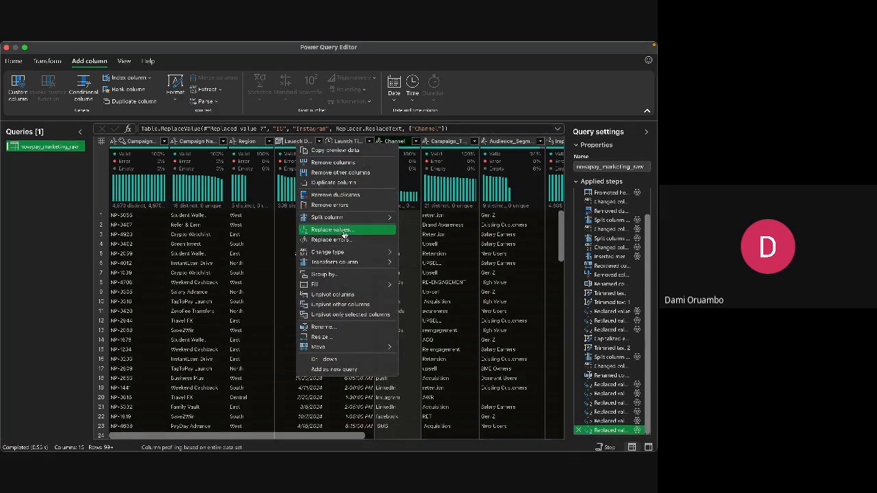
left_click(343, 231)
type("Ins")
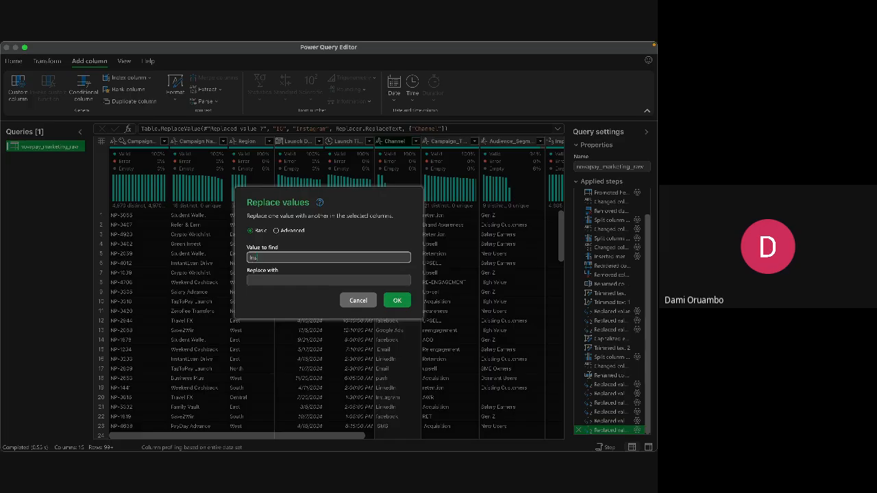
type("ta")
left_click(304, 278)
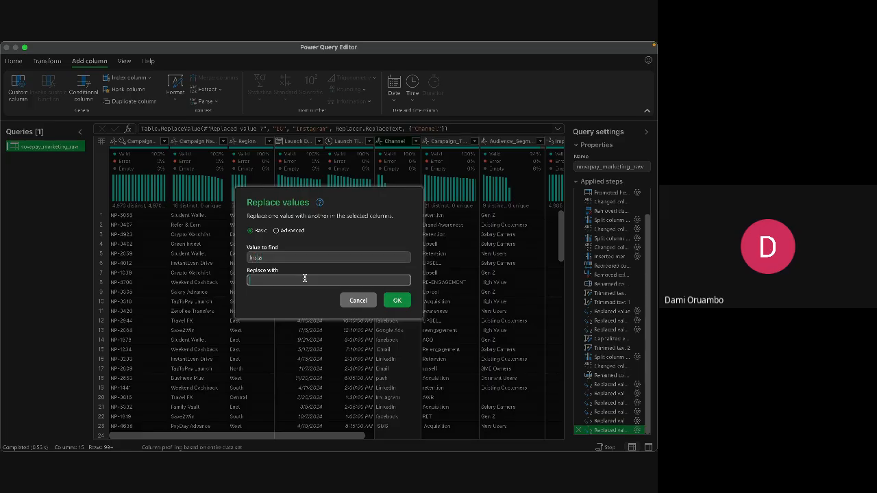
type("Instagram")
left_click(400, 302)
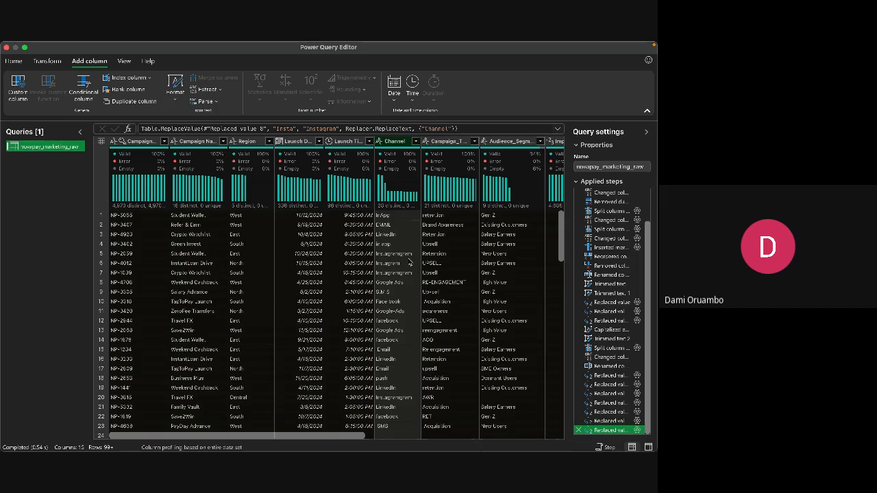
right_click(394, 142)
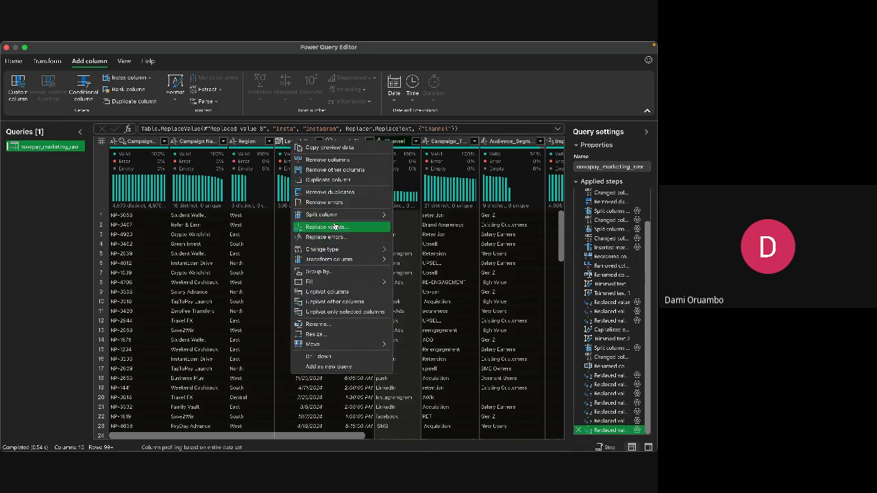
left_click(336, 227)
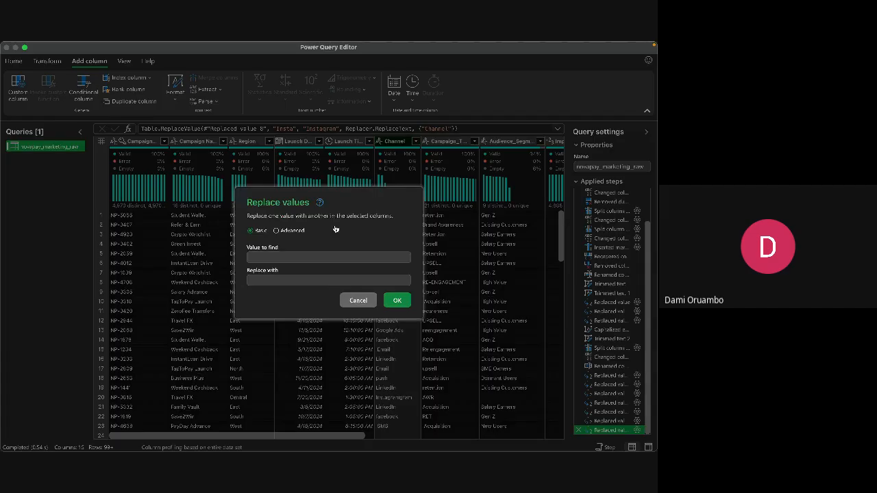
left_click(395, 299)
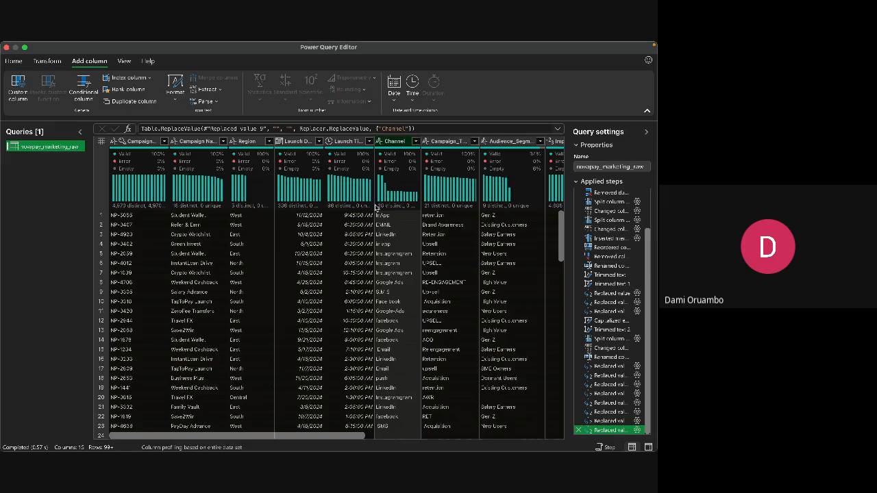
Correct the doubled ending in the Channel column by replacing "Instagramgram" with "Instagram".
right_click(397, 142)
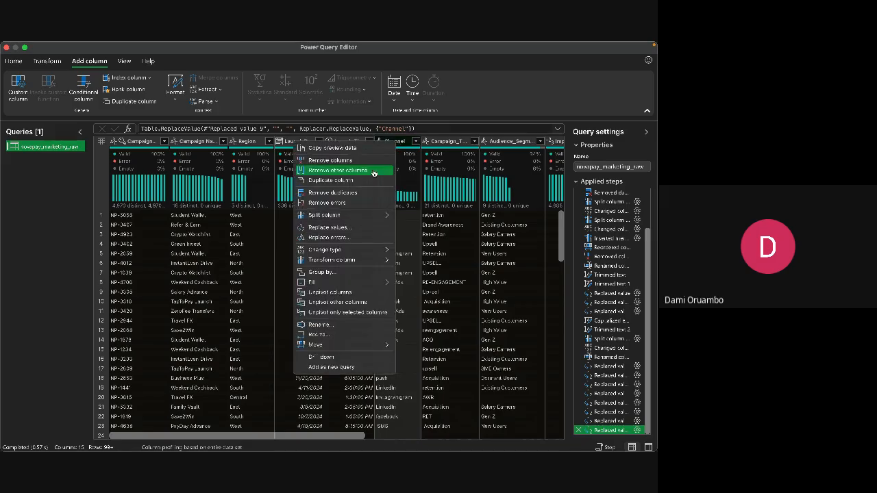
left_click(339, 229)
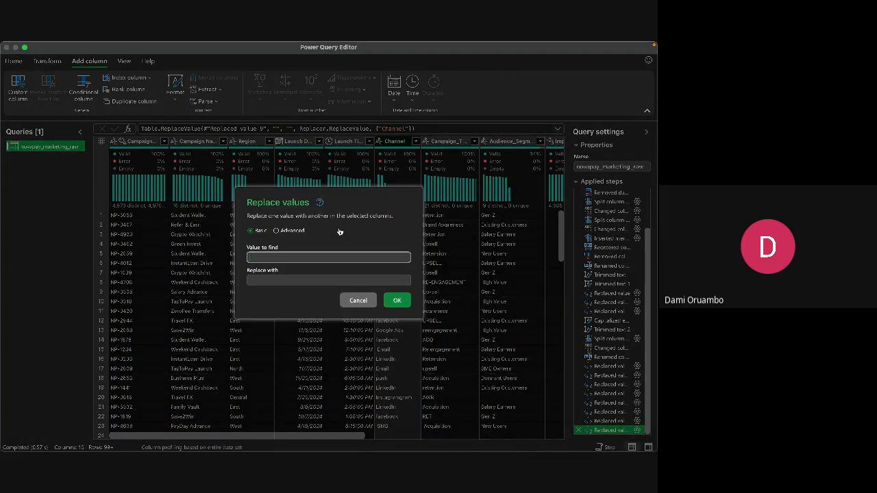
type("Instagramgram")
left_click(310, 279)
type("Inst")
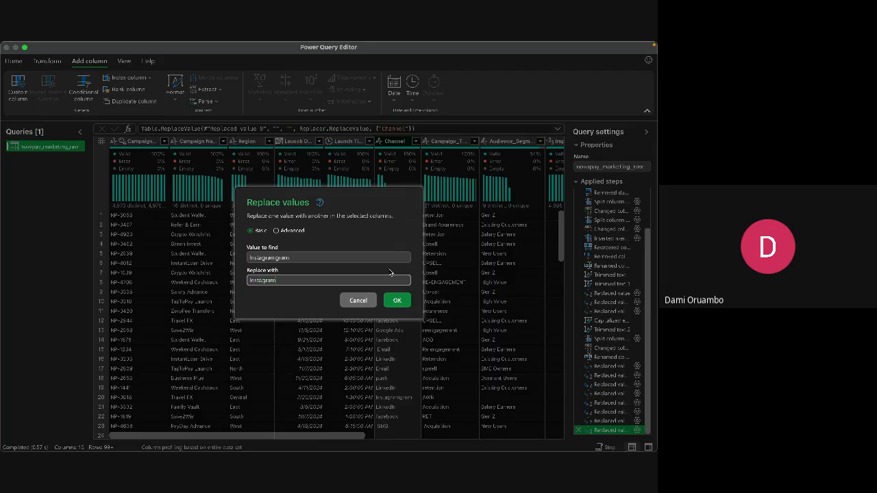
left_click(399, 301)
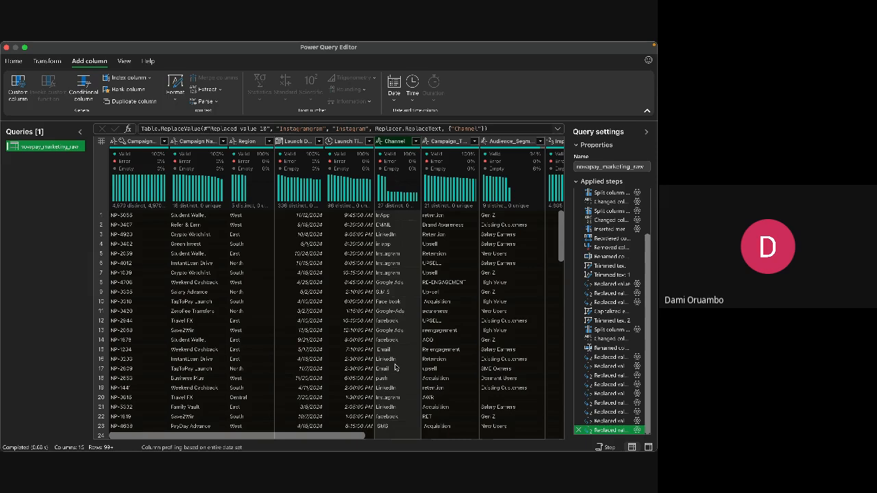
Replace the hyphenated value "Google-Ads" with "Google Ads" in the Channel column.
right_click(399, 143)
left_click(330, 229)
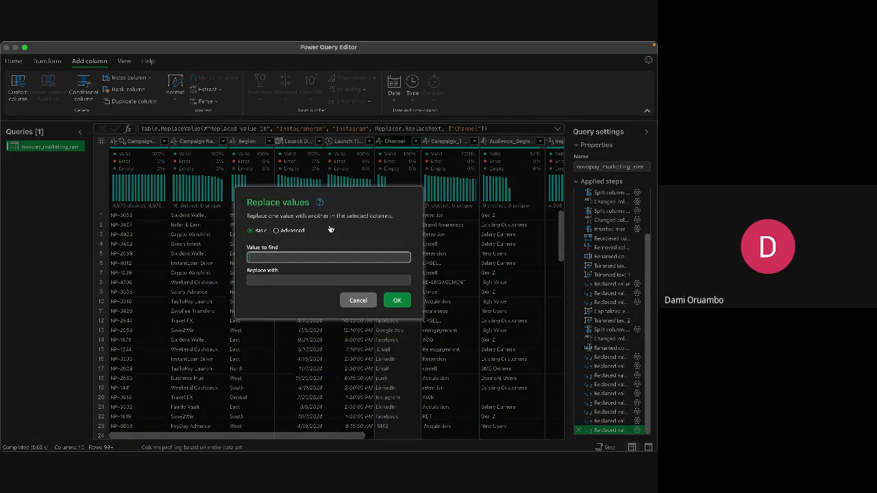
type("Google-Ads")
left_click(282, 281)
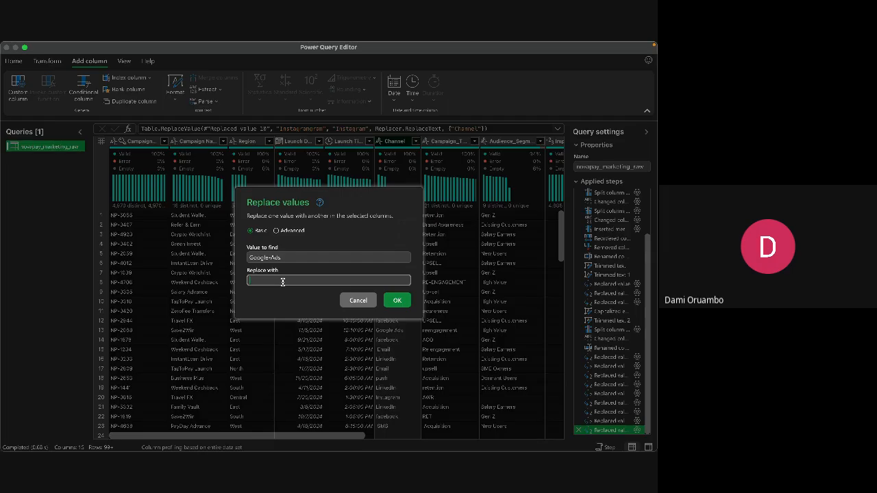
type("Google")
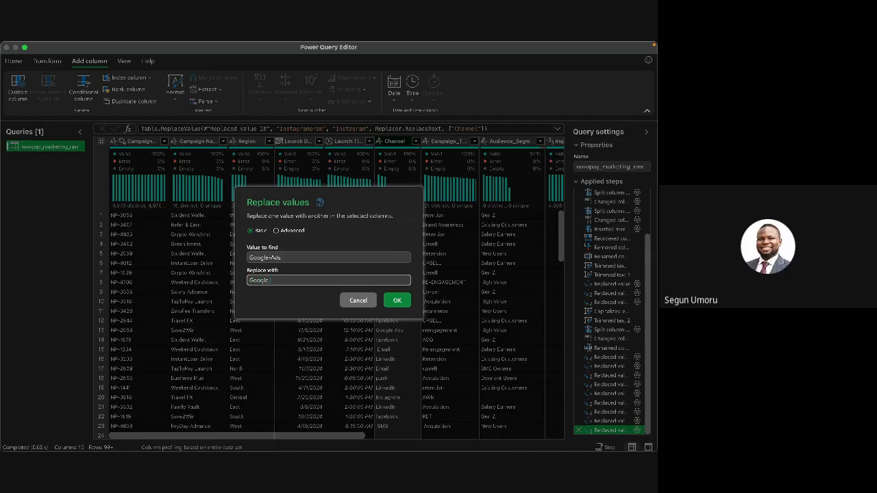
type(" Ads")
left_click(397, 300)
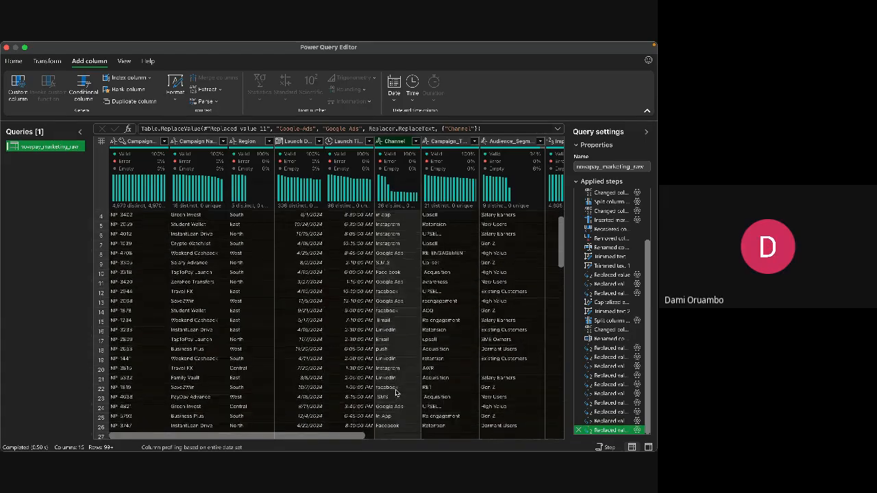
Examine the distinct values of the Channel column for remaining spelling and capitalization variants.
left_click(415, 142)
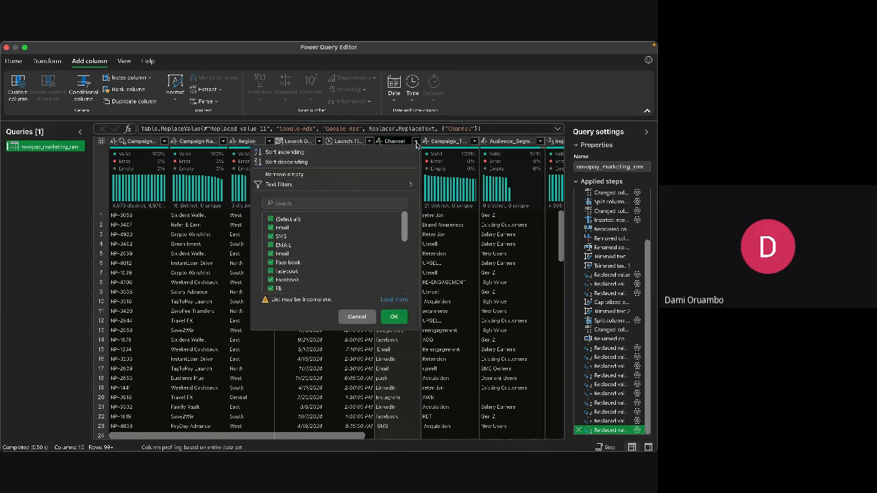
scroll(360, 246, "down", 3)
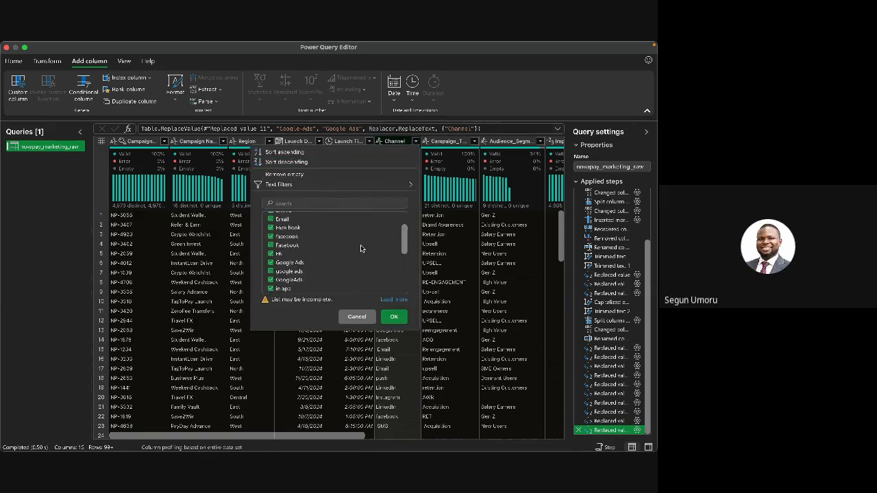
scroll(361, 247, "down", 4)
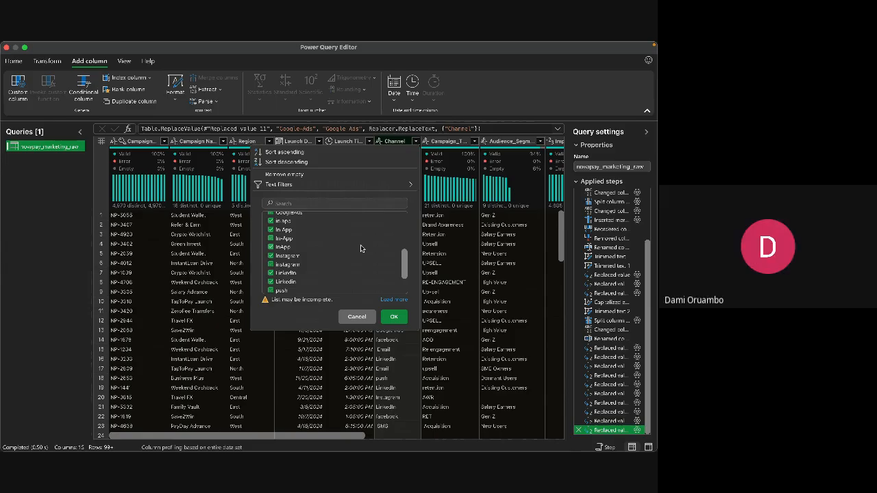
scroll(360, 248, "down", 3)
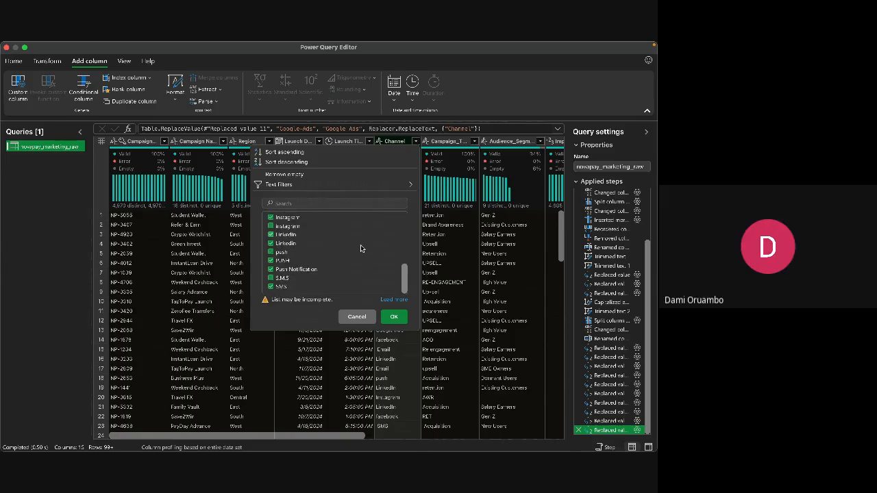
scroll(360, 248, "up", 2)
scroll(360, 247, "up", 5)
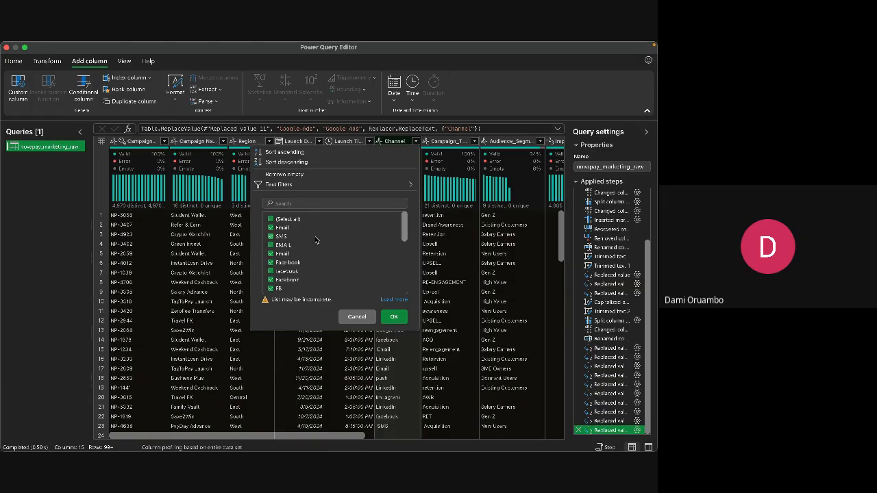
left_click(393, 317)
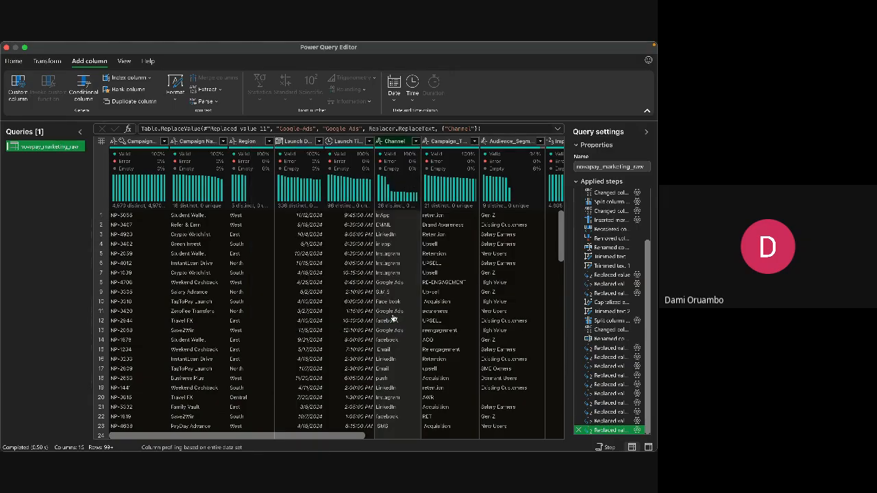
Replace the uppercase value "EMAIL" with "Email" in the Channel column.
right_click(396, 142)
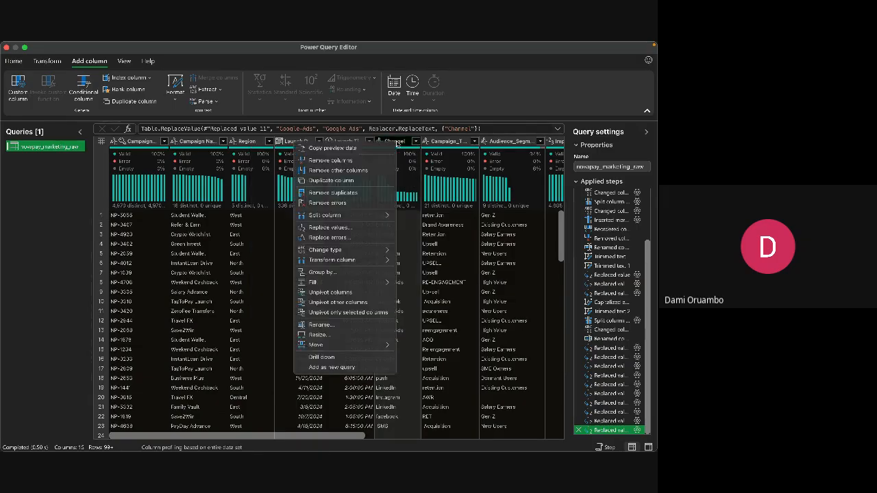
left_click(351, 227)
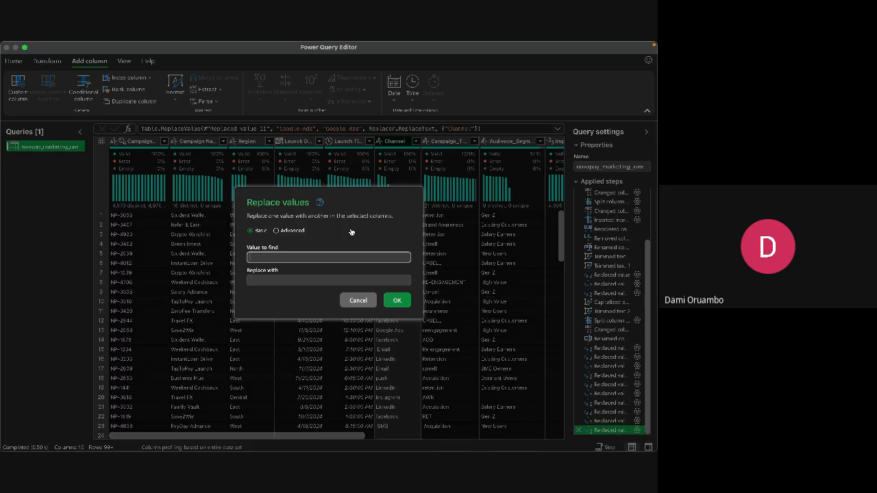
type("EMAI")
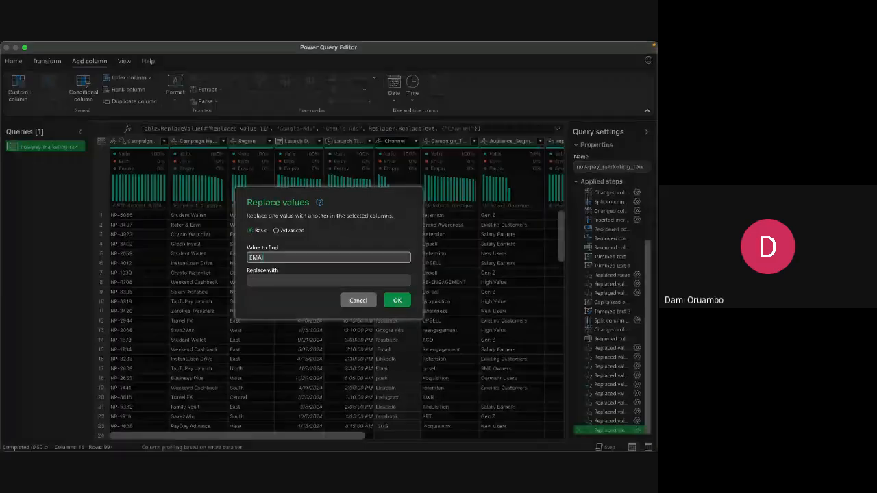
type("L")
left_click(316, 279)
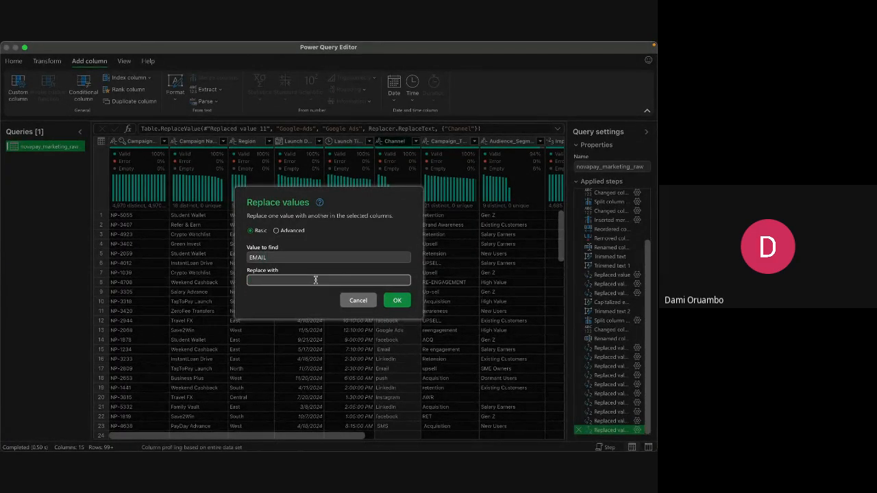
type("Email")
left_click(402, 303)
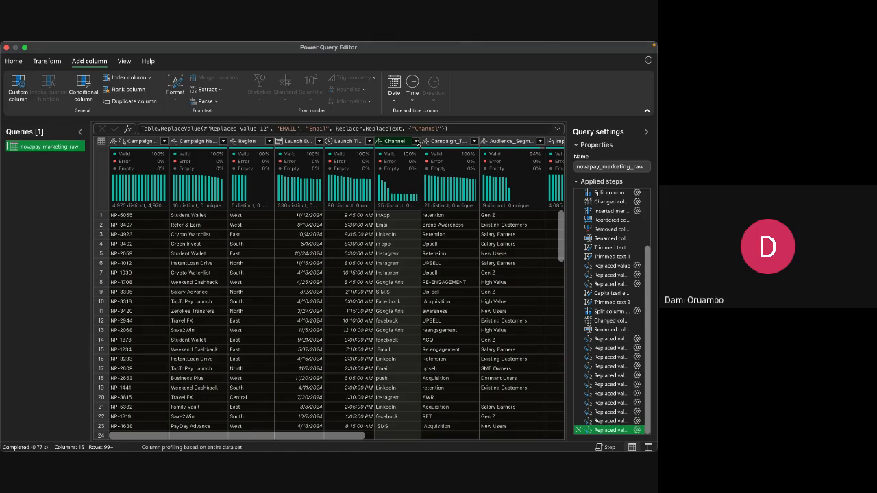
Replace the dotted value "S.M.S" with "SMS" in the Channel column.
left_click(416, 141)
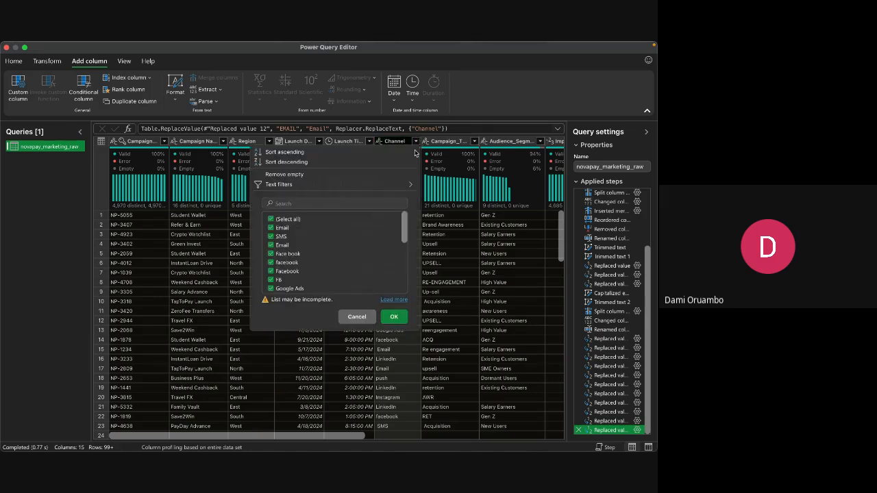
left_click(394, 316)
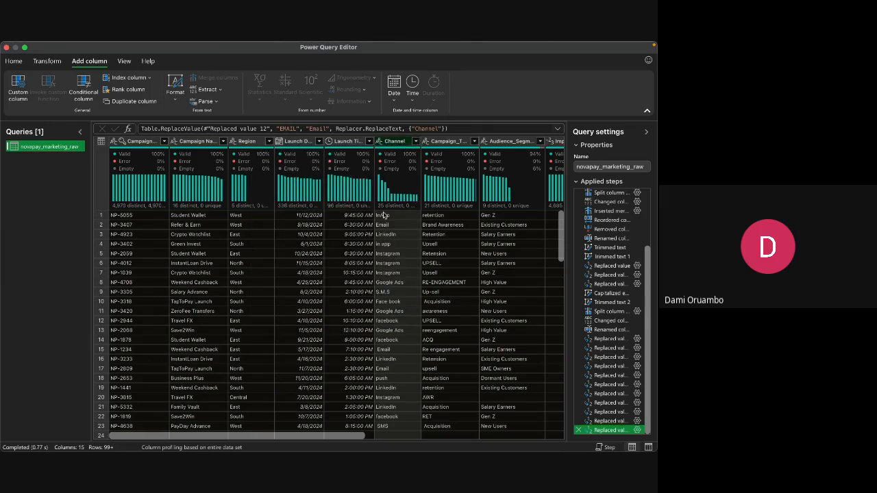
right_click(392, 141)
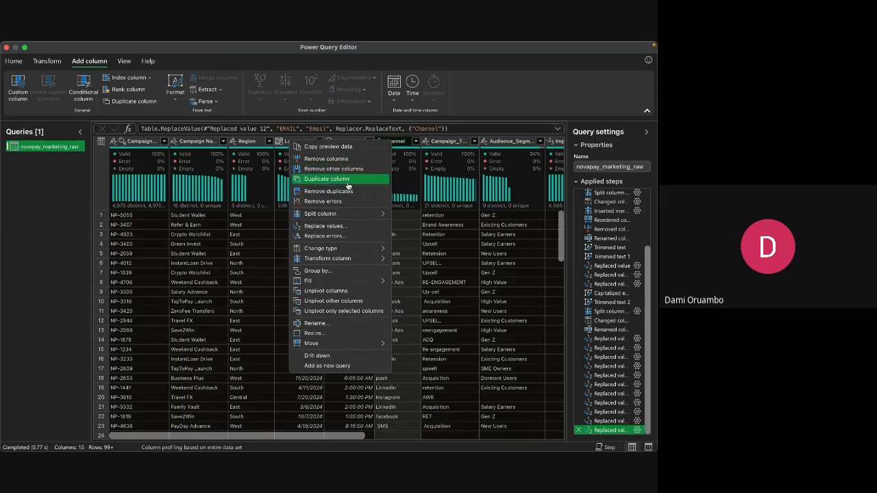
left_click(341, 226)
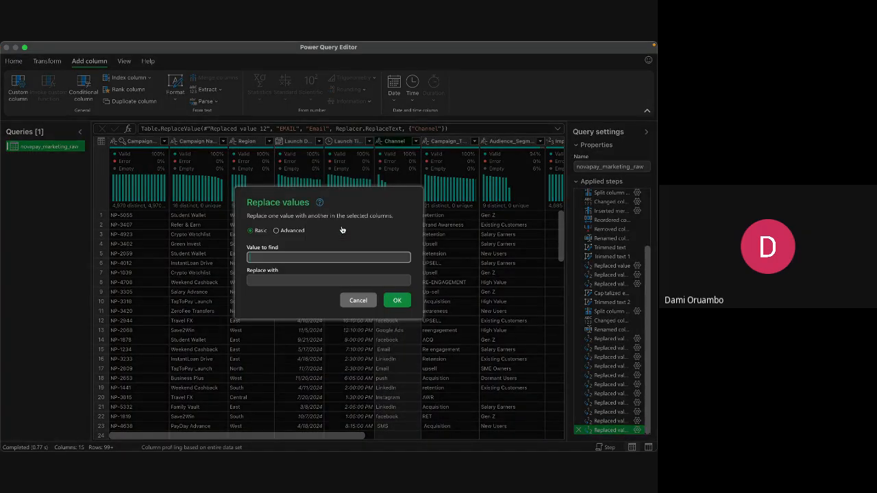
type("S.M.S")
left_click(301, 280)
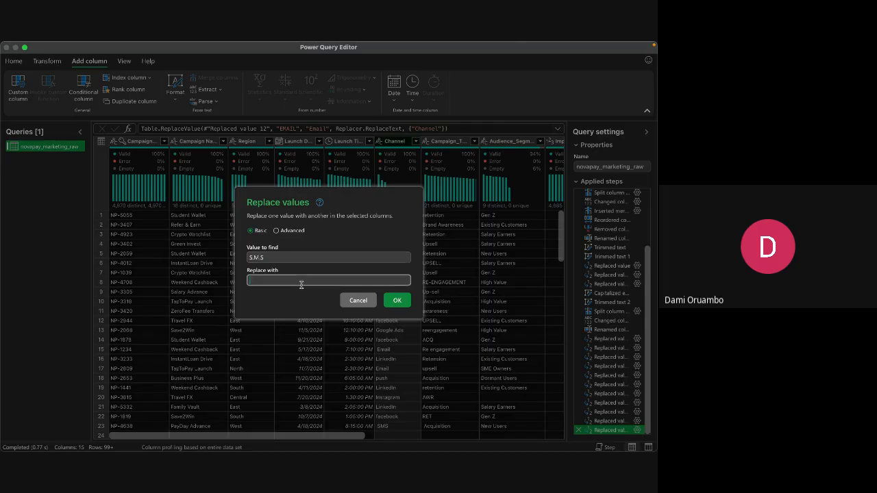
type("SMS")
left_click(397, 300)
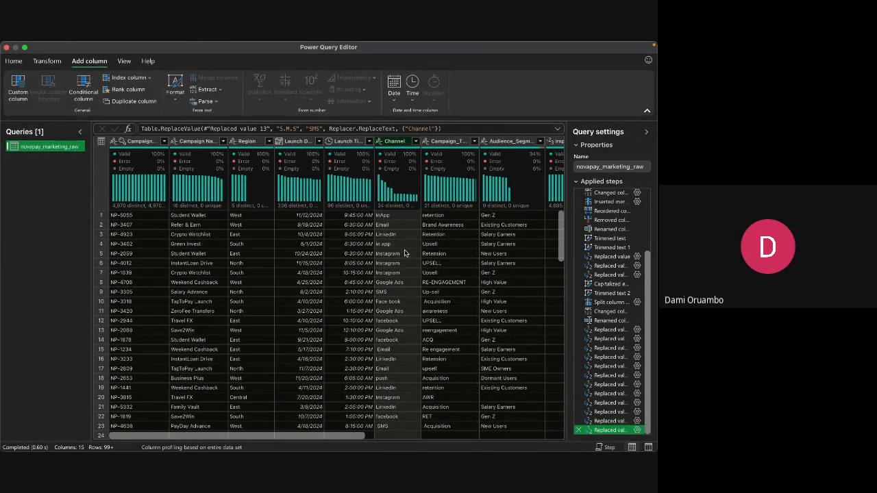
Try to replace the two-word value "Face Book" with "Facebook" in the Channel column.
scroll(407, 248, "down", 2)
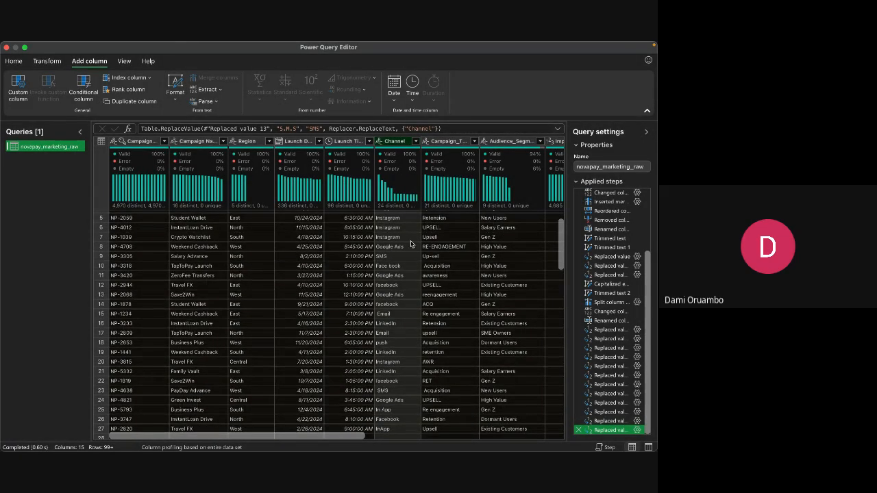
left_click(415, 142)
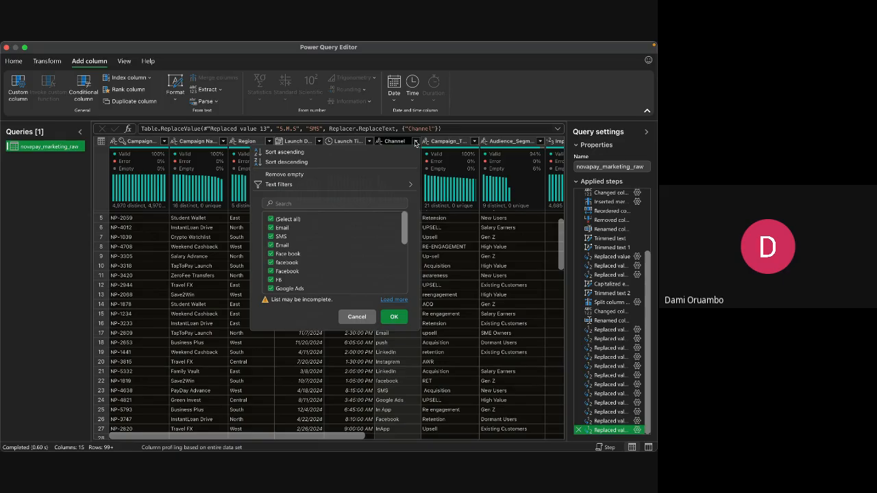
left_click(394, 318)
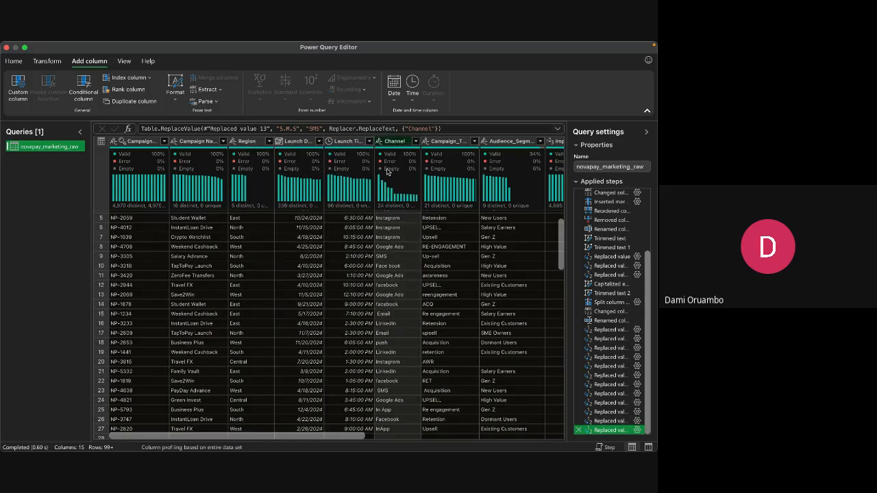
left_click(393, 143)
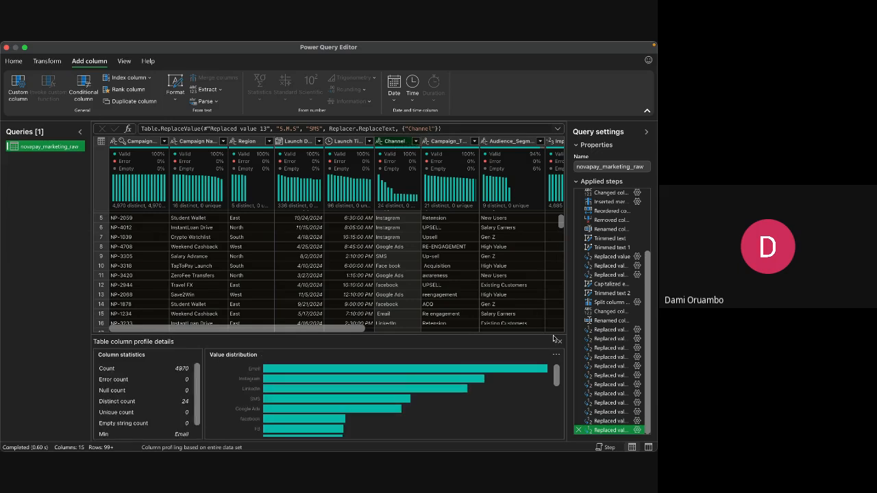
left_click(558, 344)
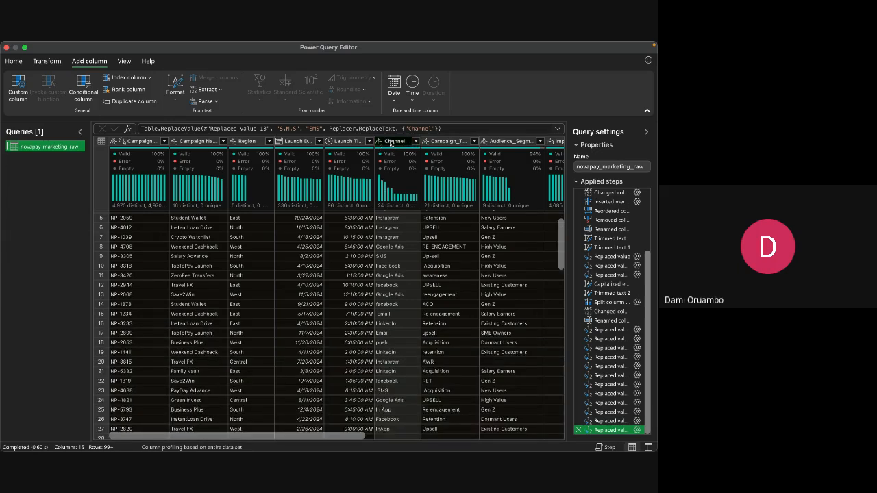
right_click(391, 143)
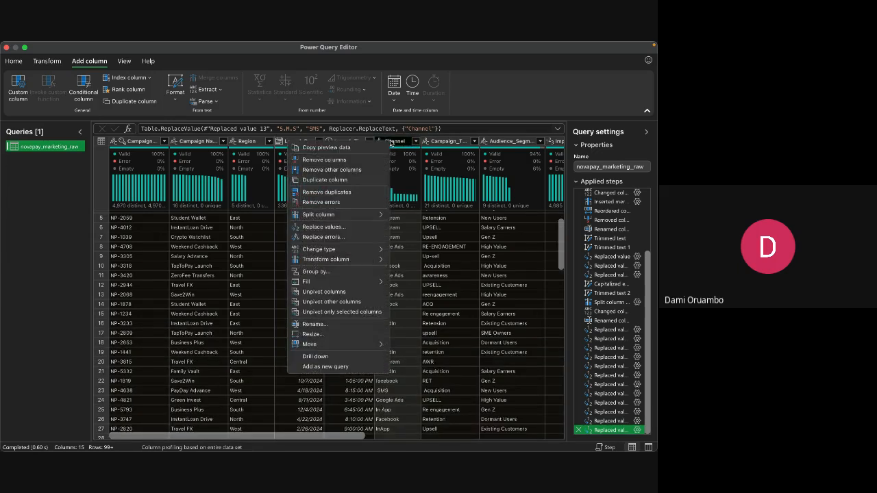
left_click(363, 227)
type("Face Book")
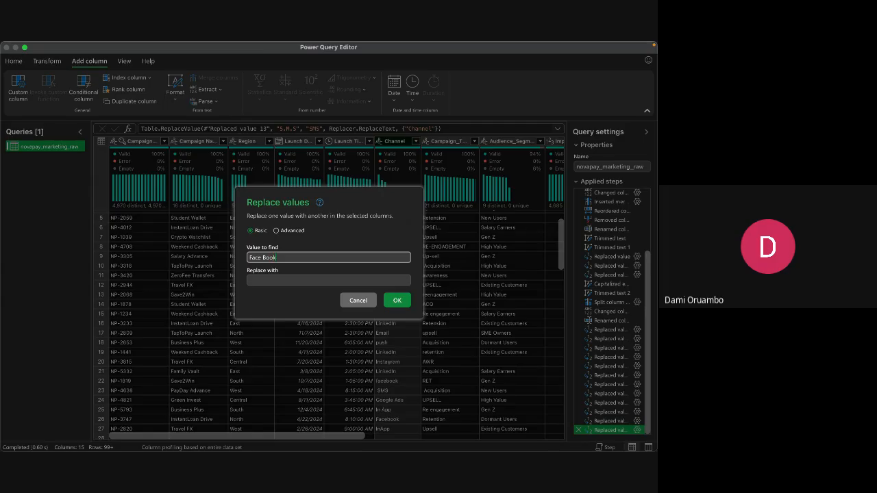
left_click(320, 280)
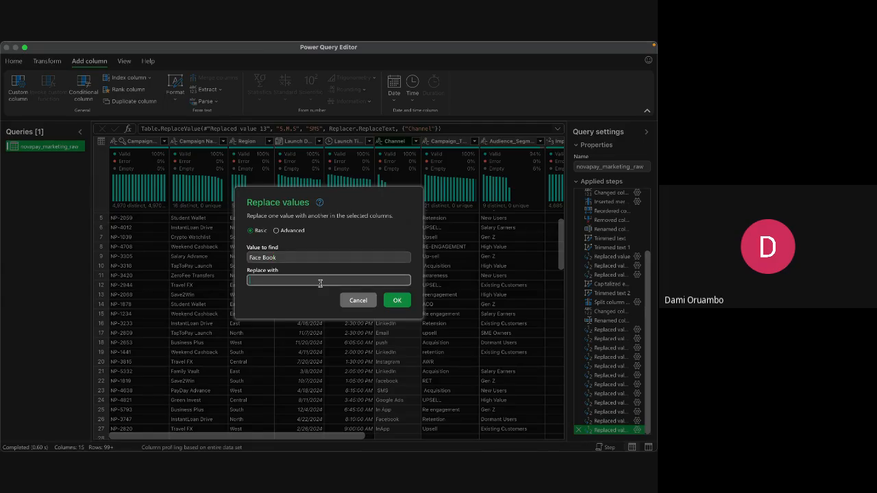
type("Facebook")
left_click(394, 302)
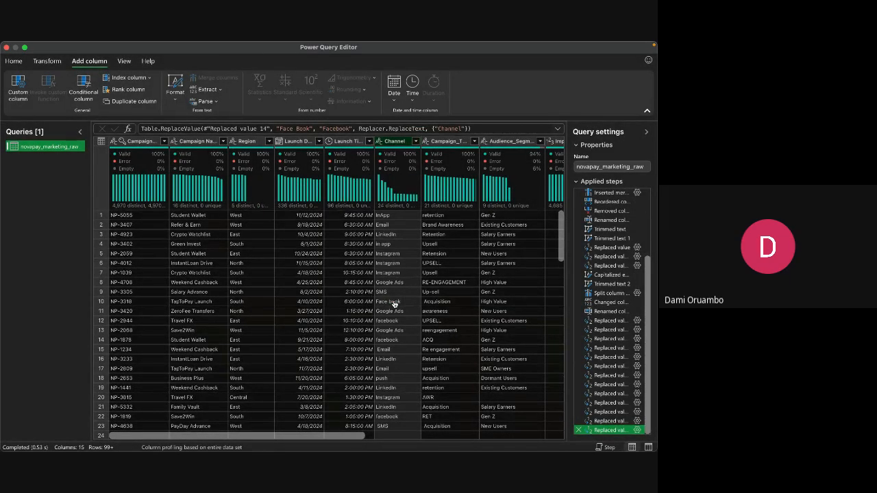
Remove the leading space from " Email" in the Channel column by replacing it with "Email".
left_click(415, 141)
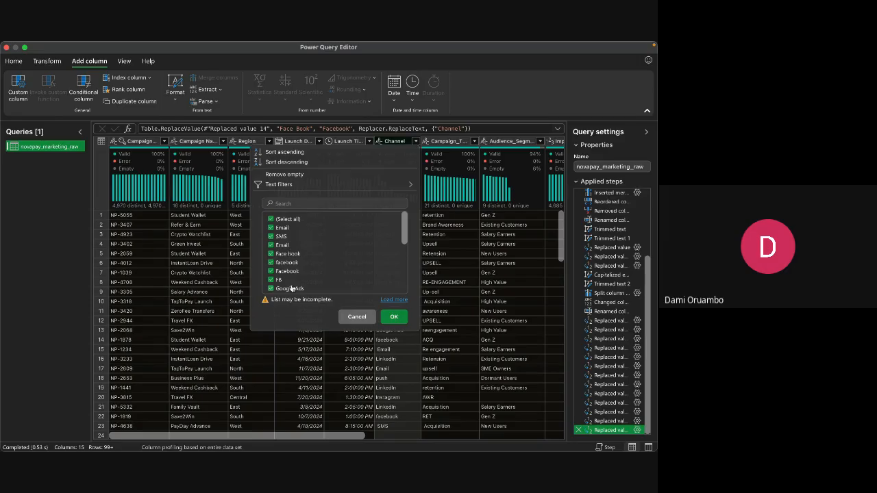
scroll(319, 262, "down", 2)
scroll(319, 263, "up", 3)
left_click(392, 317)
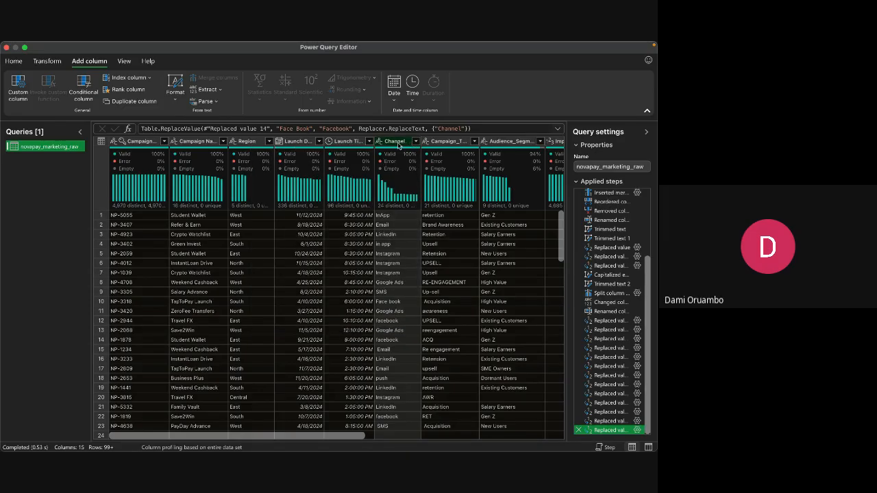
right_click(400, 143)
left_click(345, 231)
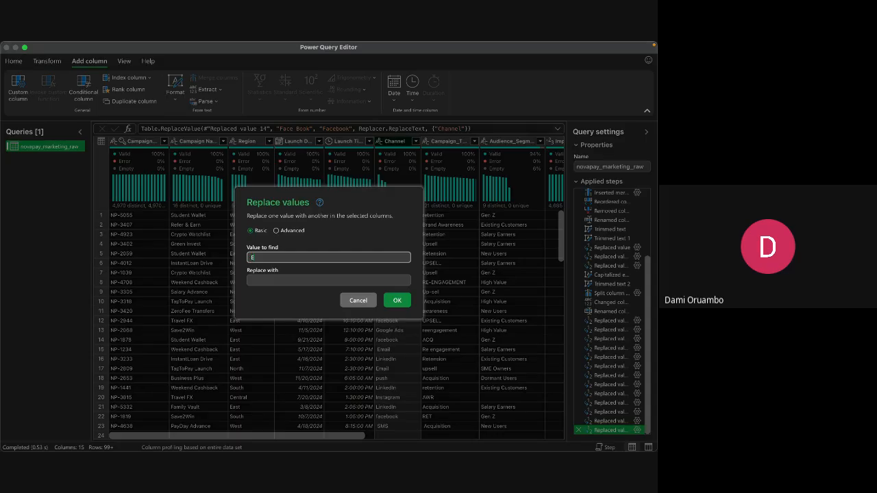
type("Email")
left_click(269, 281)
type("Em")
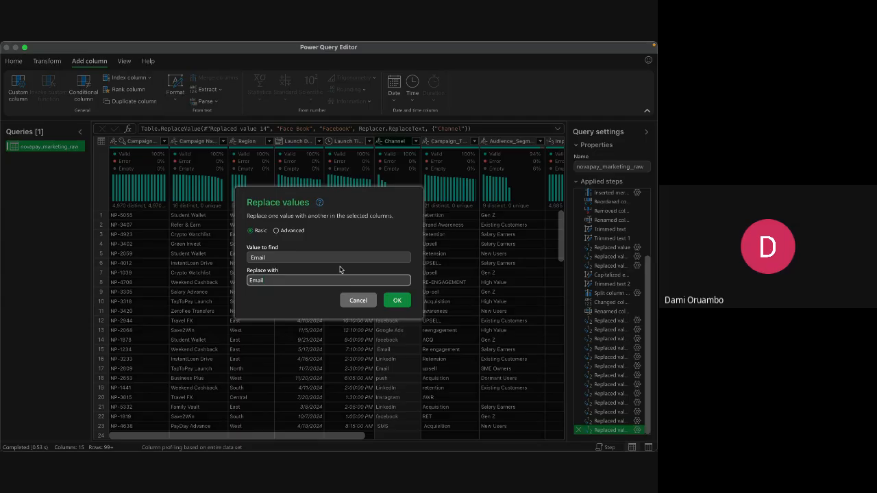
left_click(403, 303)
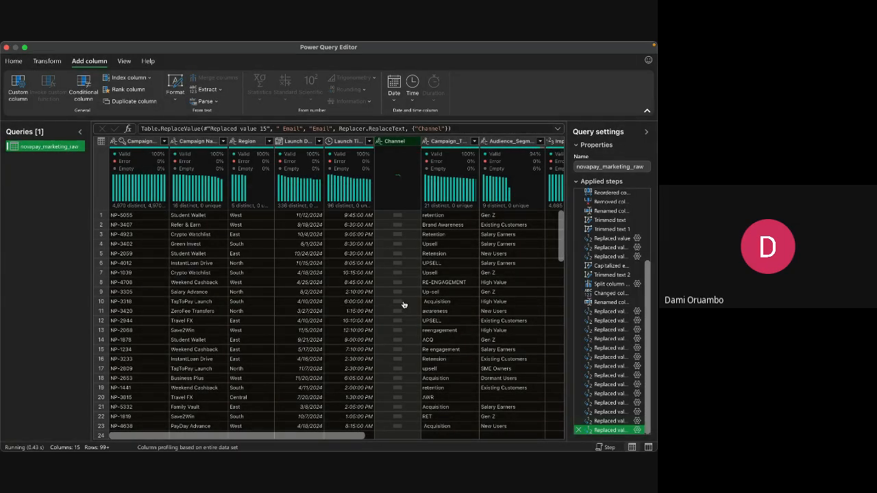
Check the Channel column's distinct values for remaining duplicate variants.
left_click(415, 142)
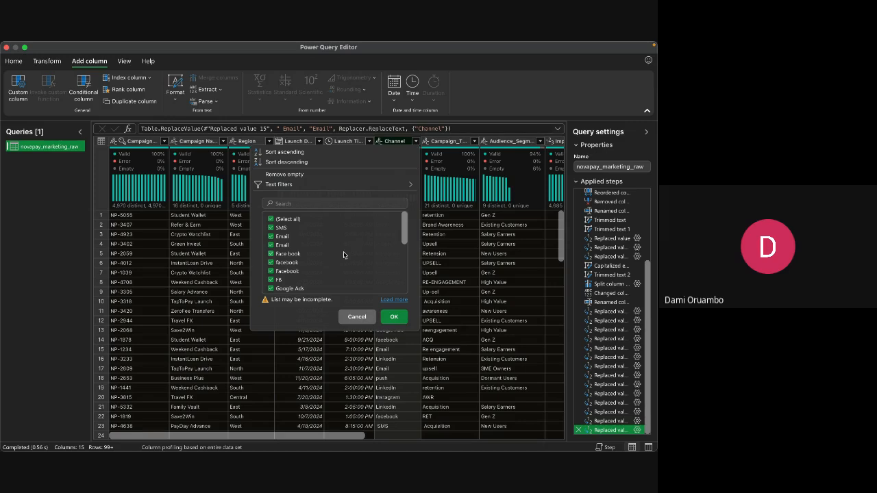
scroll(372, 251, "down", 2)
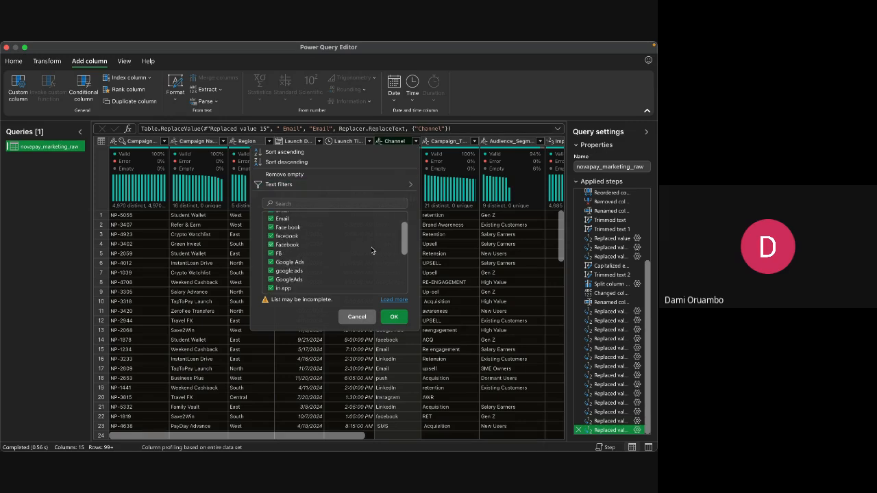
scroll(370, 250, "up", 2)
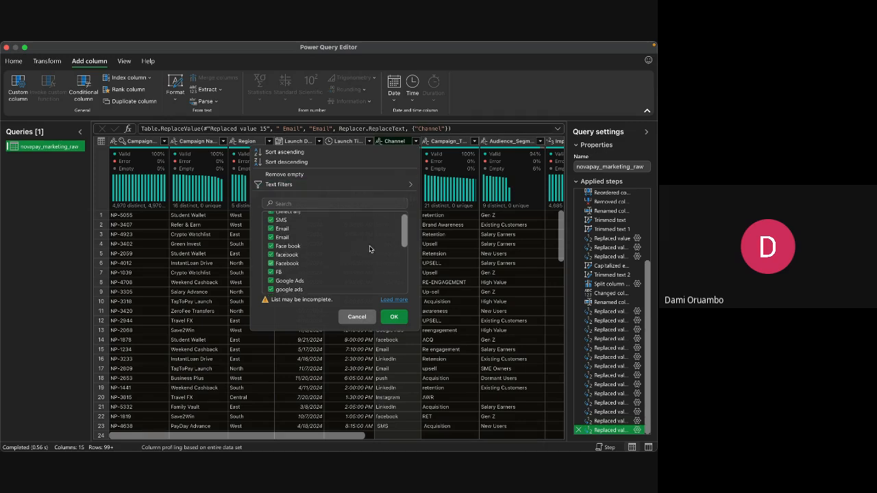
left_click(396, 317)
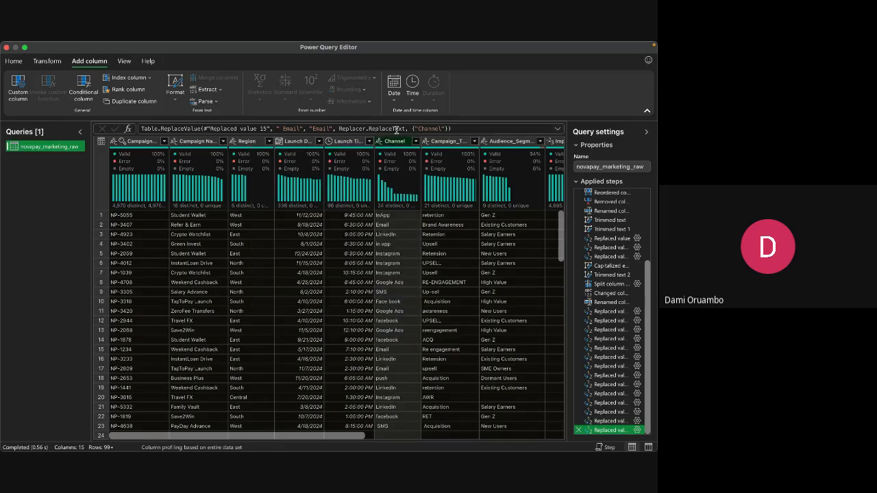
Replace the spaced value "Face book" with "Facebook" in the Channel column.
left_click(413, 142)
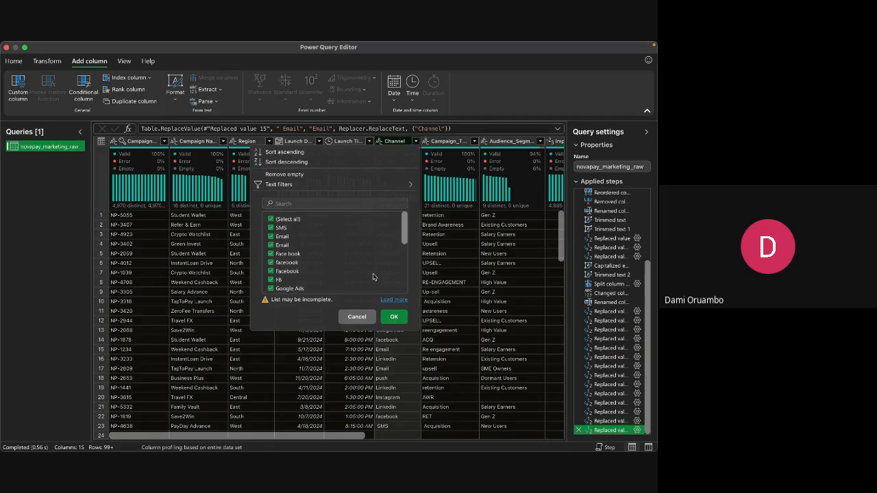
left_click(392, 318)
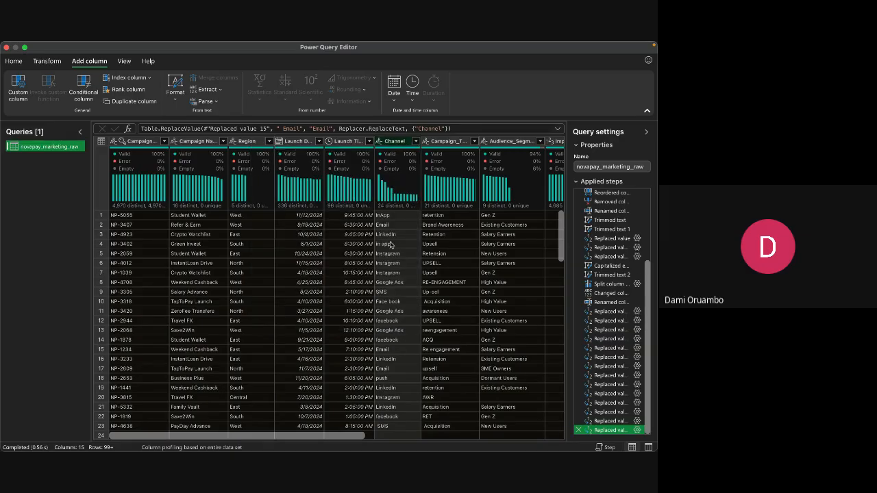
left_click(402, 141)
right_click(402, 141)
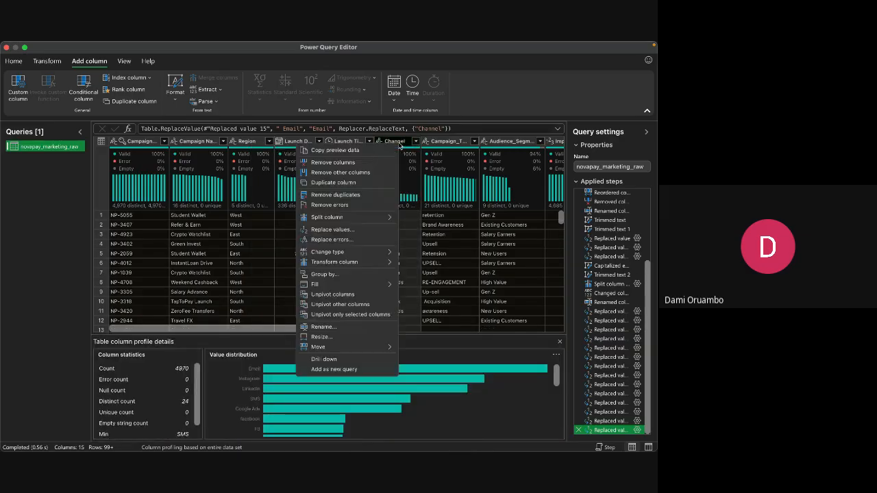
left_click(344, 231)
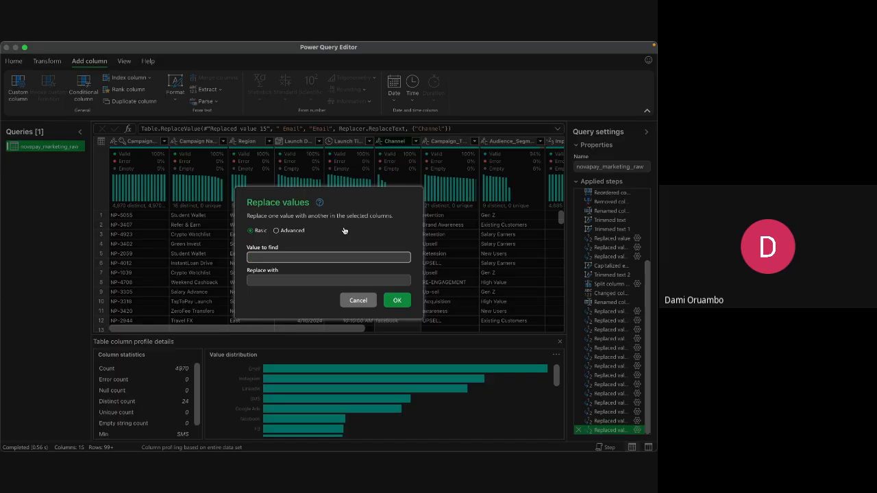
type("Face book")
left_click(288, 280)
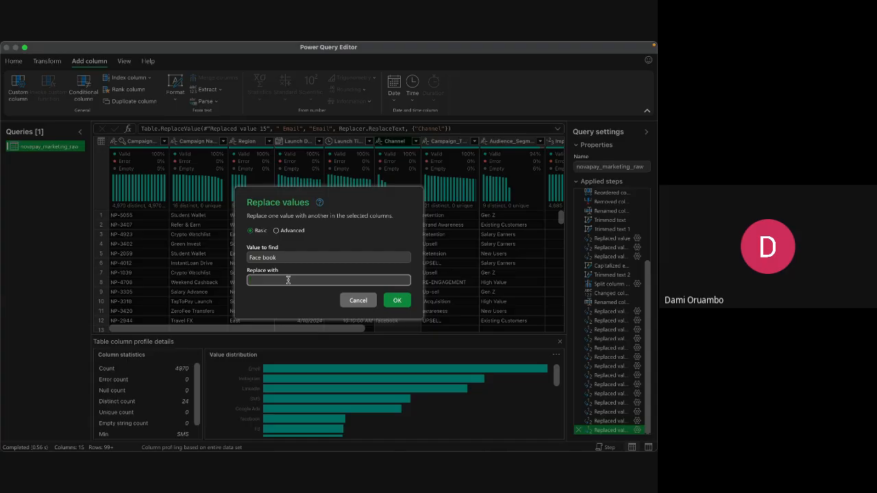
type("Facebook")
left_click(400, 302)
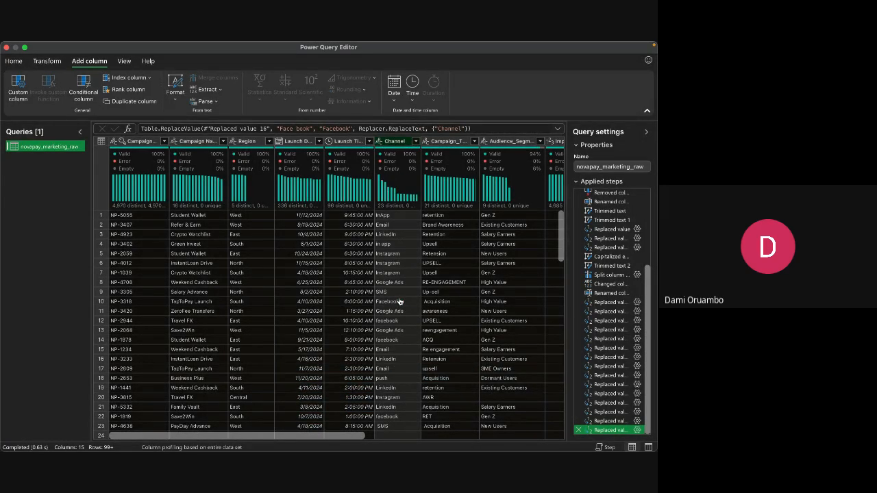
Replace the lowercase value "facebook" with "Facebook" in the Channel column.
right_click(400, 143)
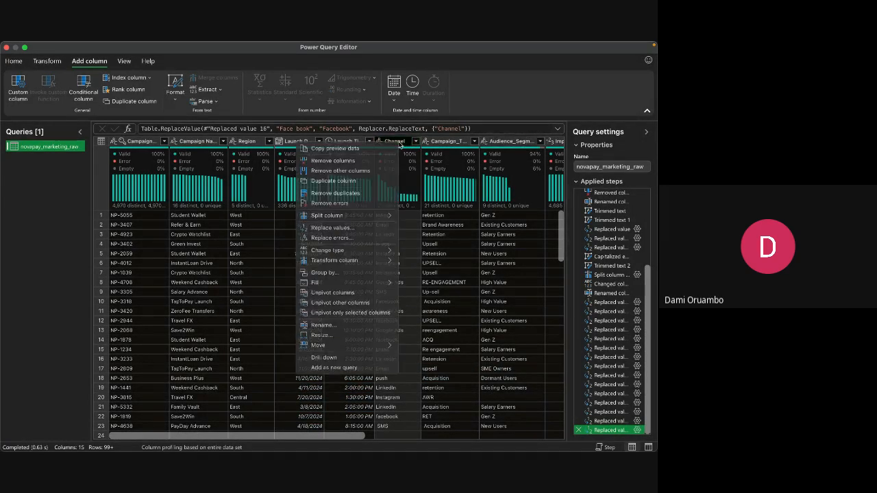
left_click(335, 228)
type("face")
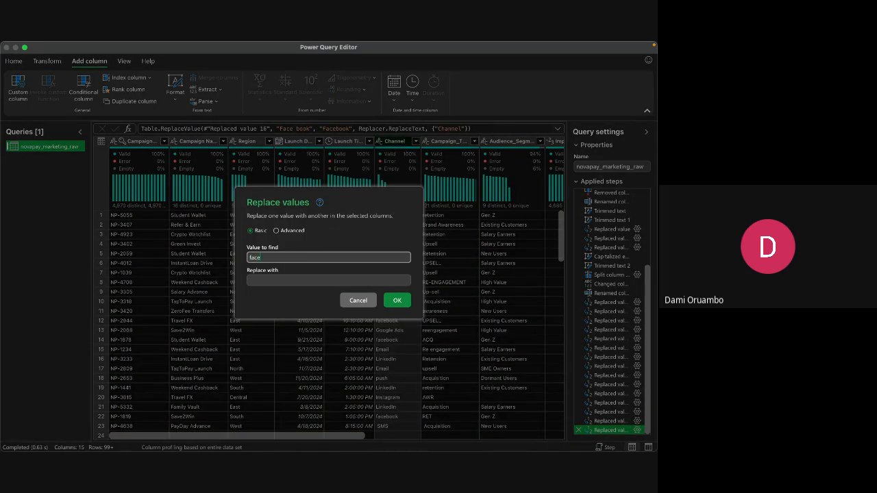
type("book")
left_click(266, 281)
type("F")
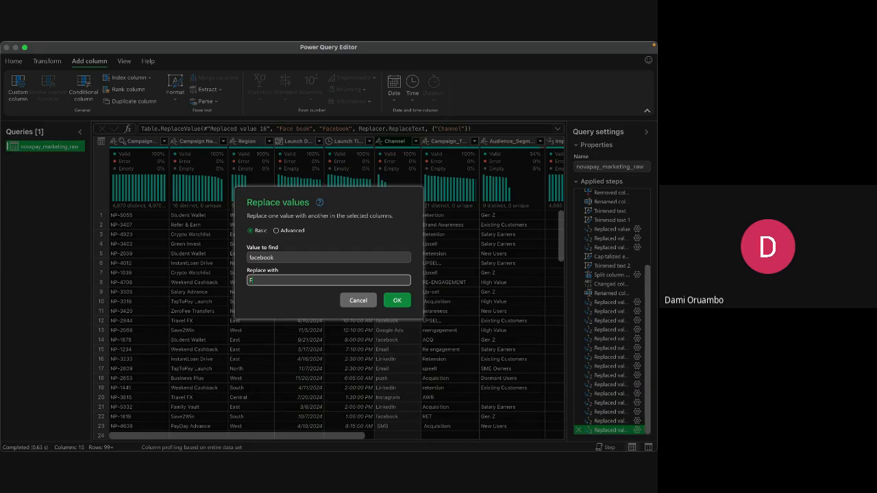
type("acebook")
left_click(398, 301)
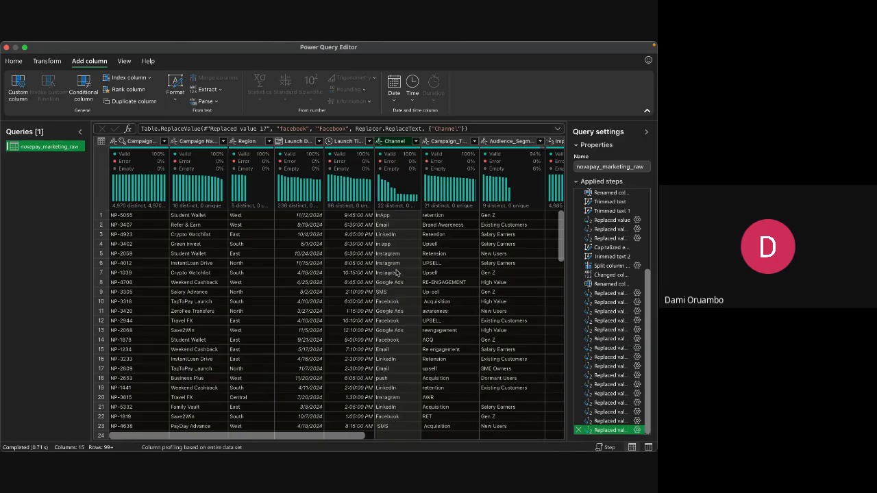
Try to replace the lowercase value "fb" with "Facebook" in the Channel column, and delete that replacement from the applied steps.
mouse_move(397, 172)
left_click(402, 142)
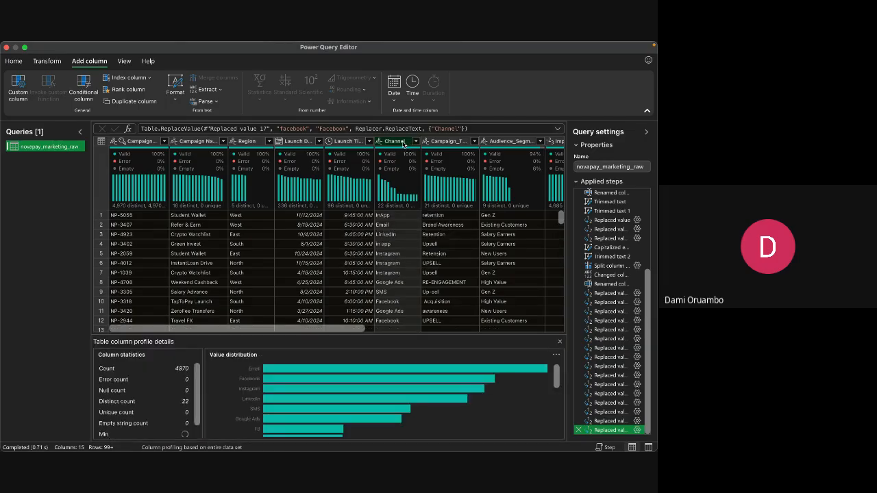
left_click(415, 142)
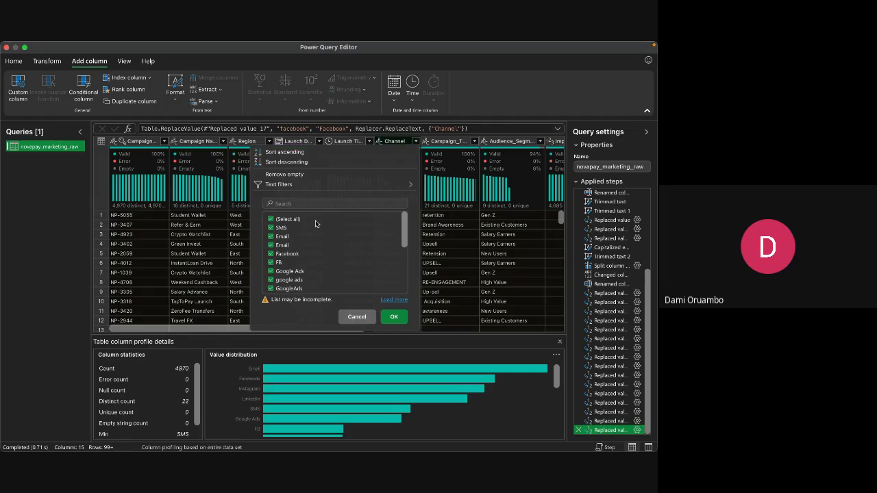
left_click(393, 317)
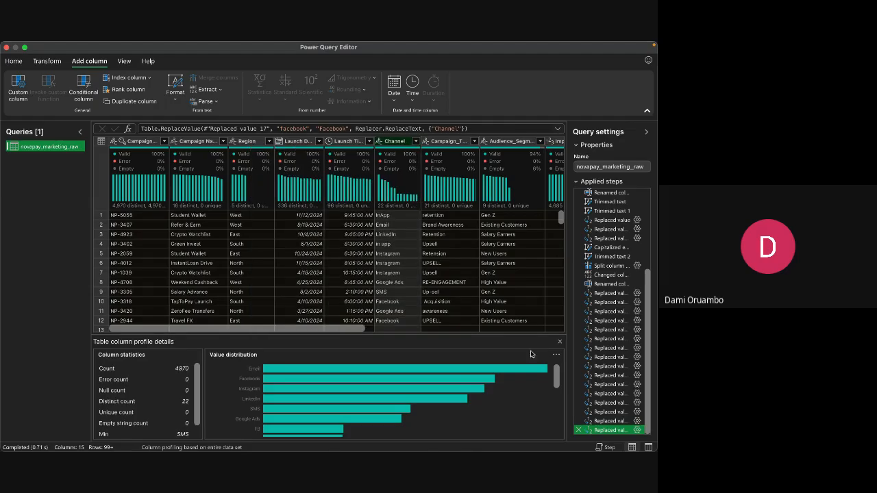
left_click(560, 341)
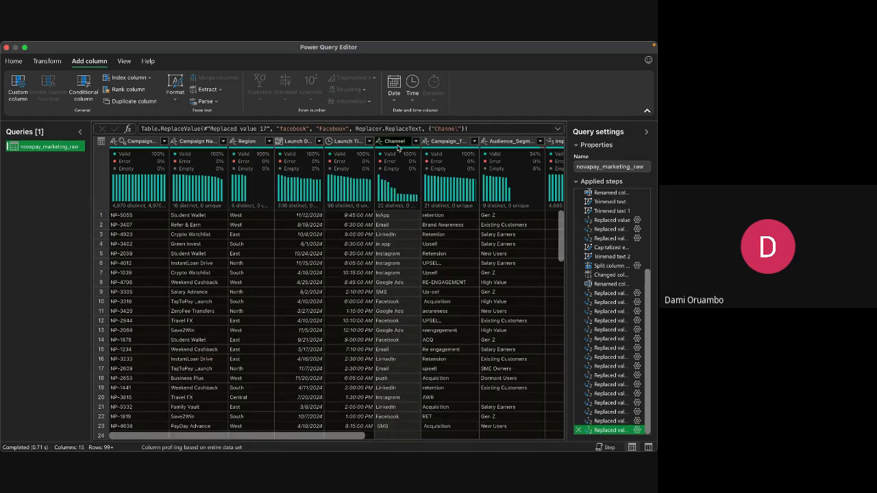
right_click(398, 145)
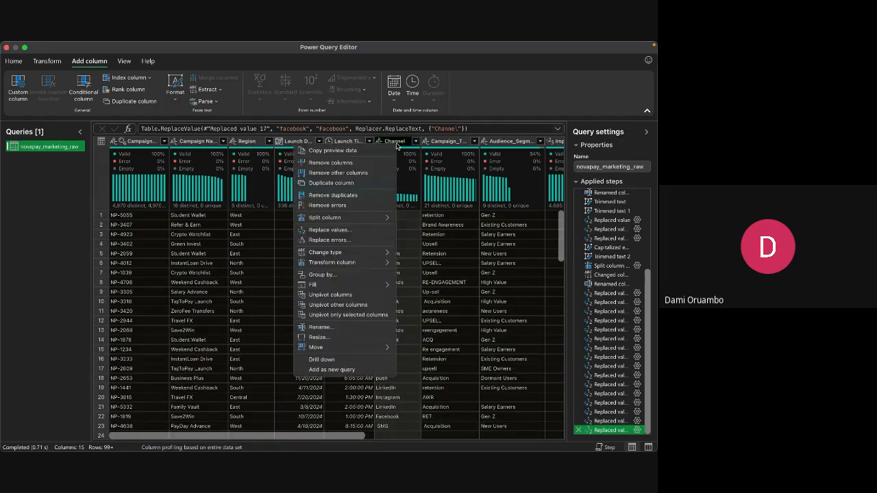
left_click(344, 229)
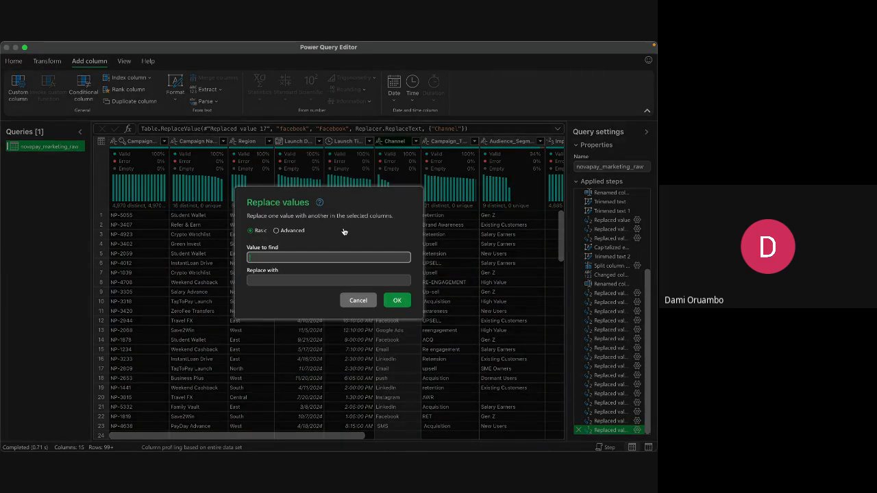
type("fb")
left_click(293, 280)
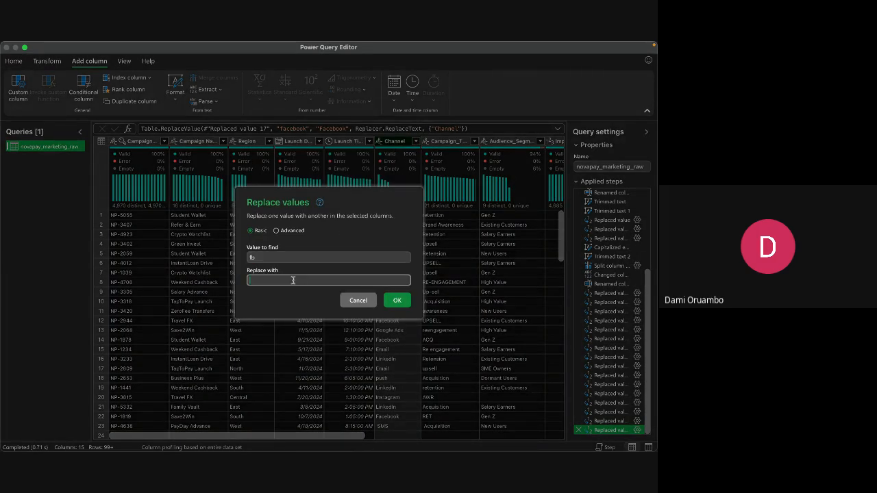
type("Facebook")
left_click(398, 301)
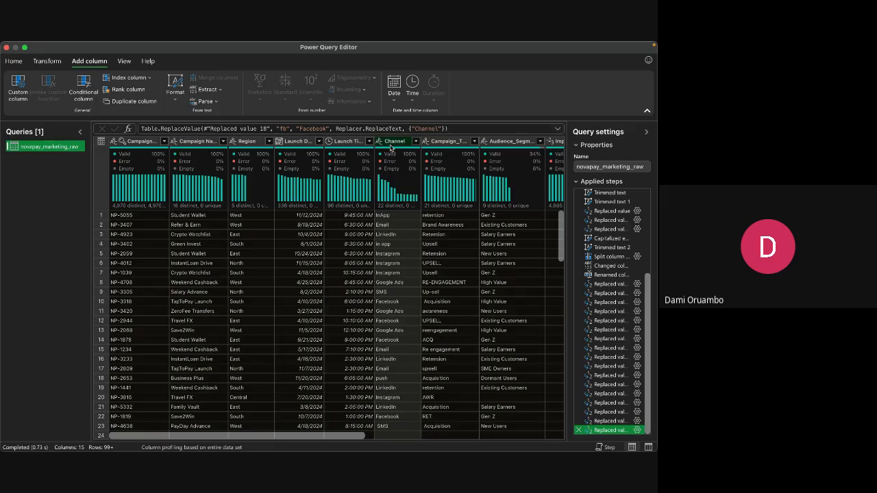
left_click(416, 141)
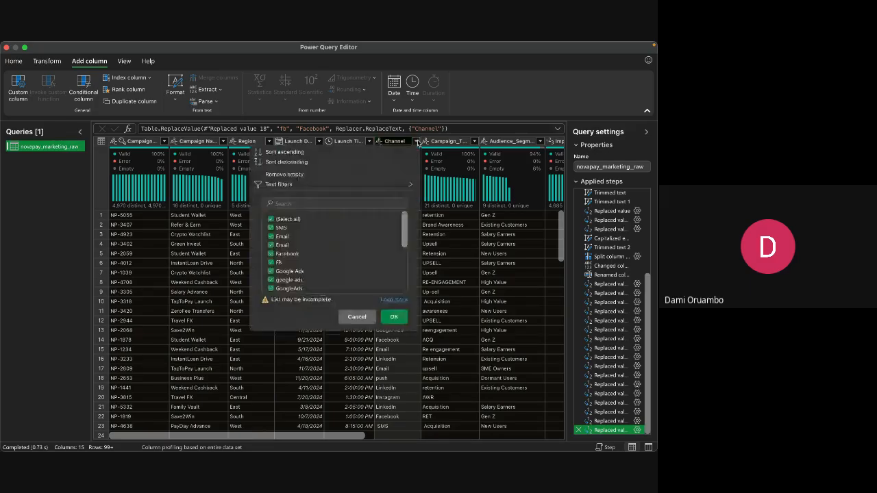
left_click(393, 317)
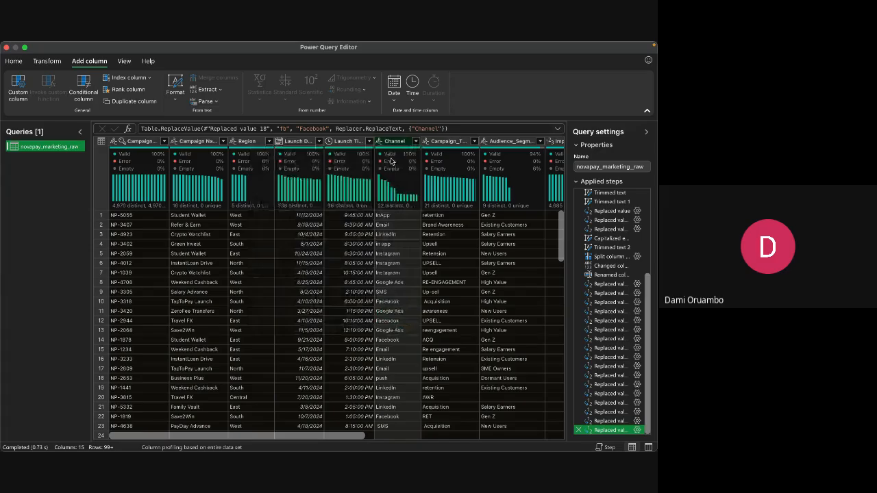
left_click(578, 431)
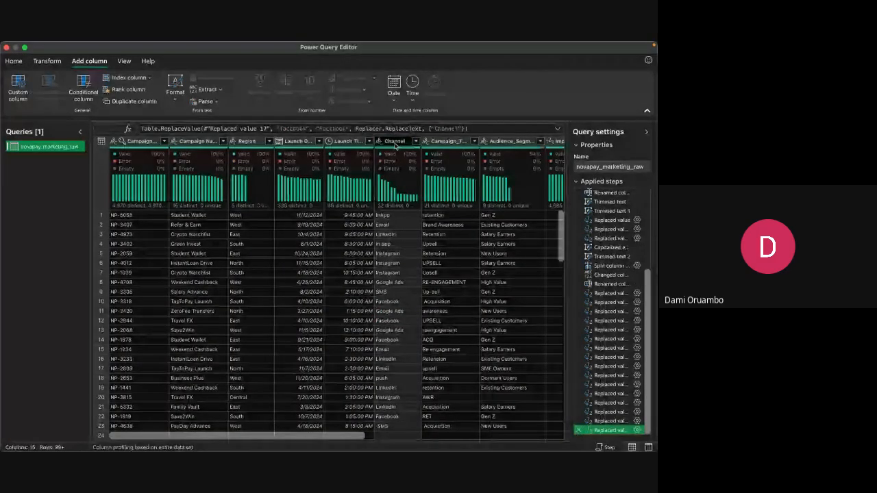
Replace the uppercase abbreviation "FB" with "Facebook" in the Channel column.
right_click(395, 145)
left_click(359, 234)
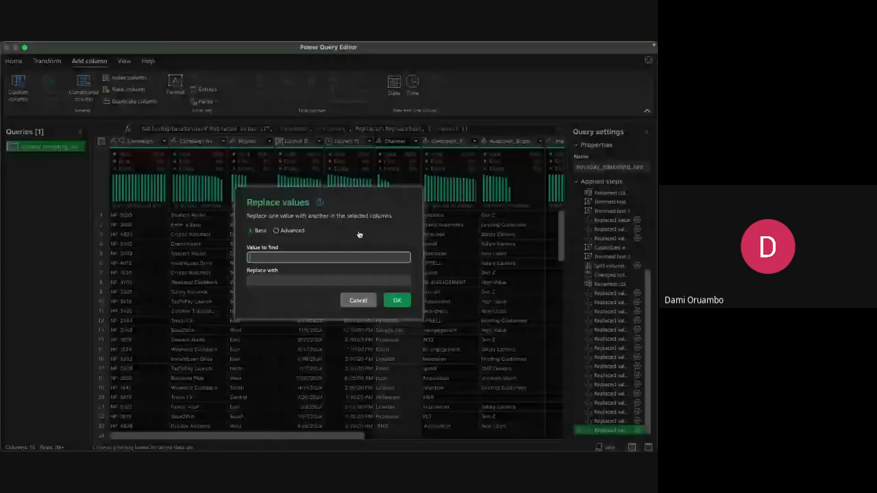
type("18")
left_click(282, 277)
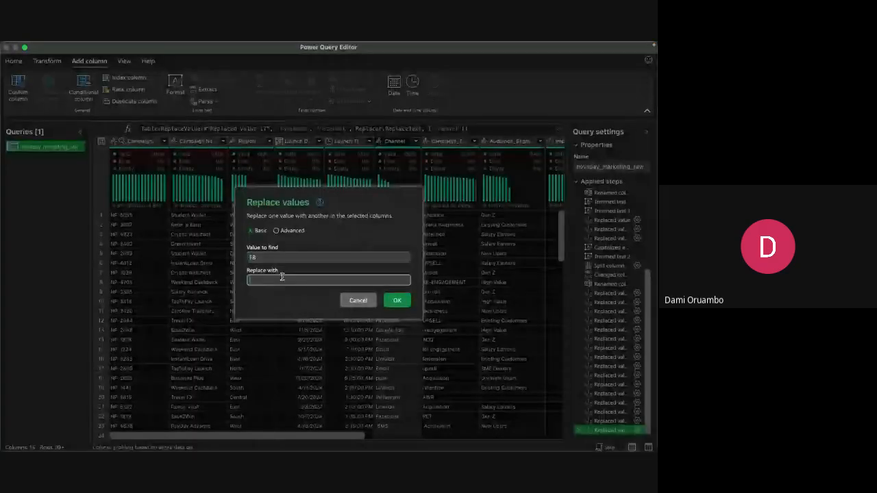
type("Face")
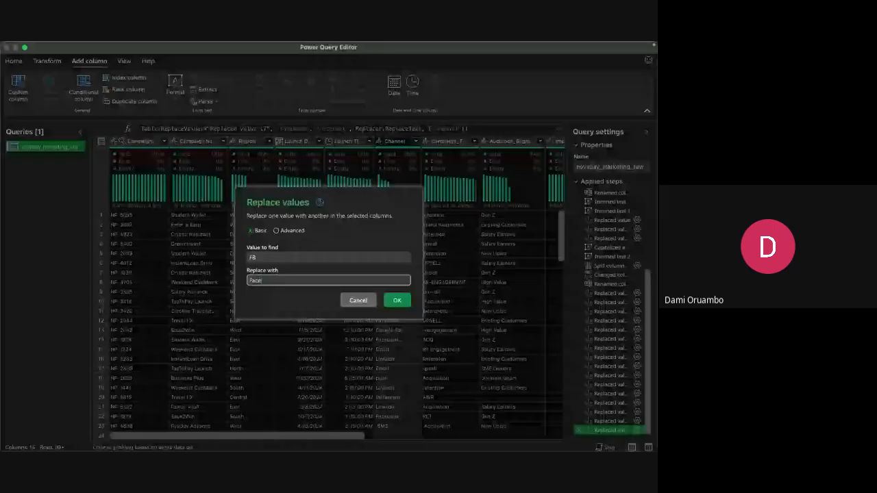
type("book")
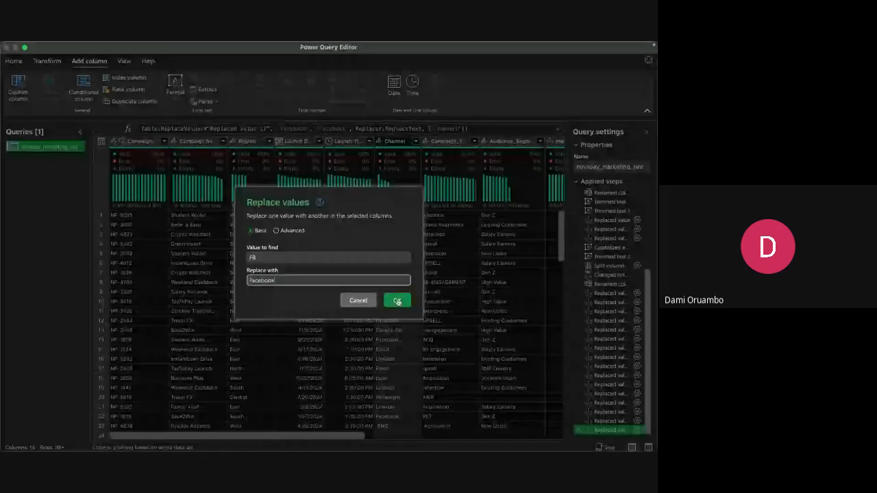
left_click(397, 301)
Replace the lowercase value "google ads" with "Google Ads" in the Channel column.
left_click(416, 142)
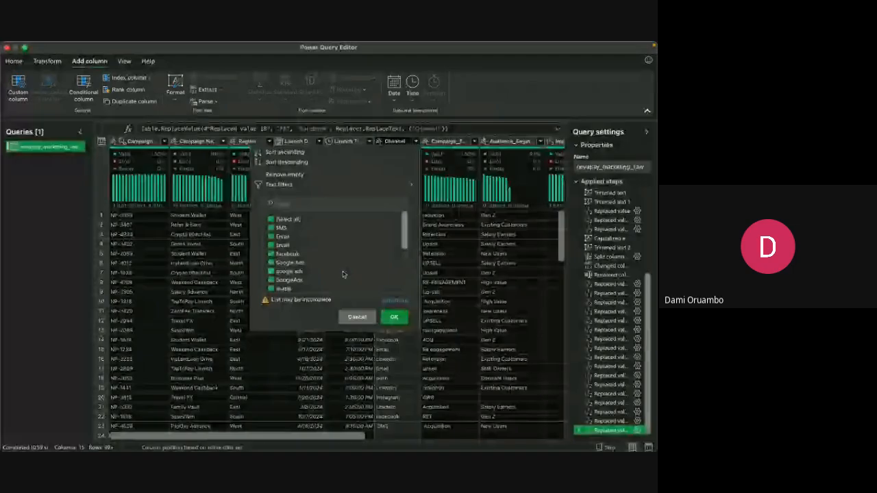
scroll(317, 268, "down", 1)
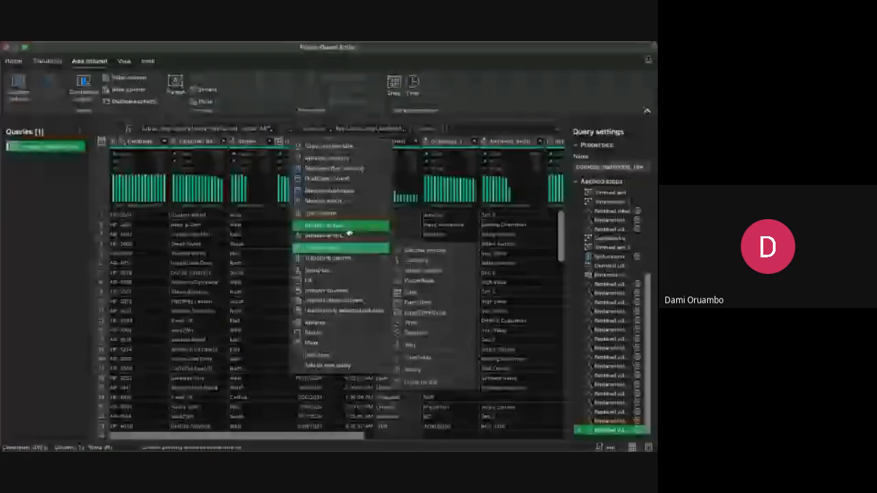
left_click(349, 234)
type("google")
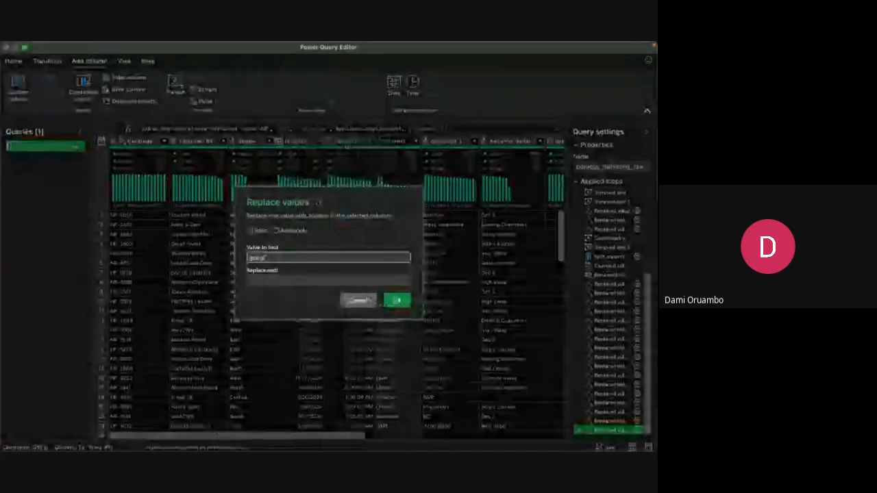
type(" ads")
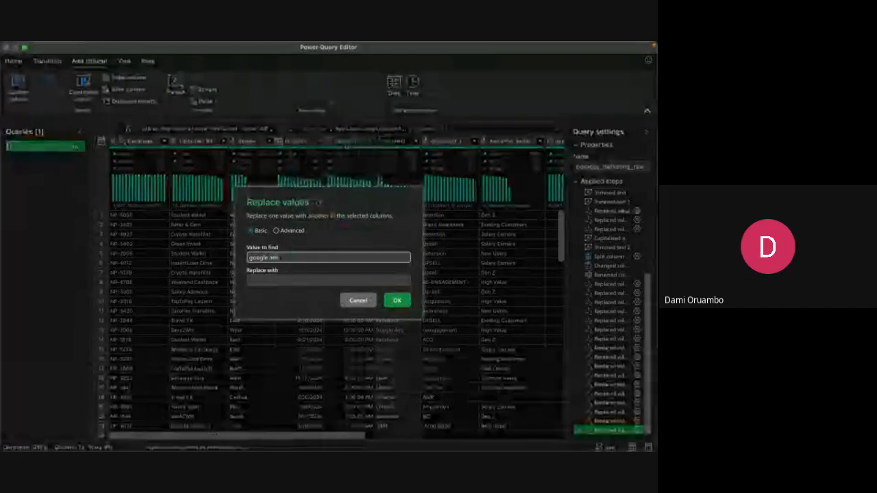
left_click(265, 281)
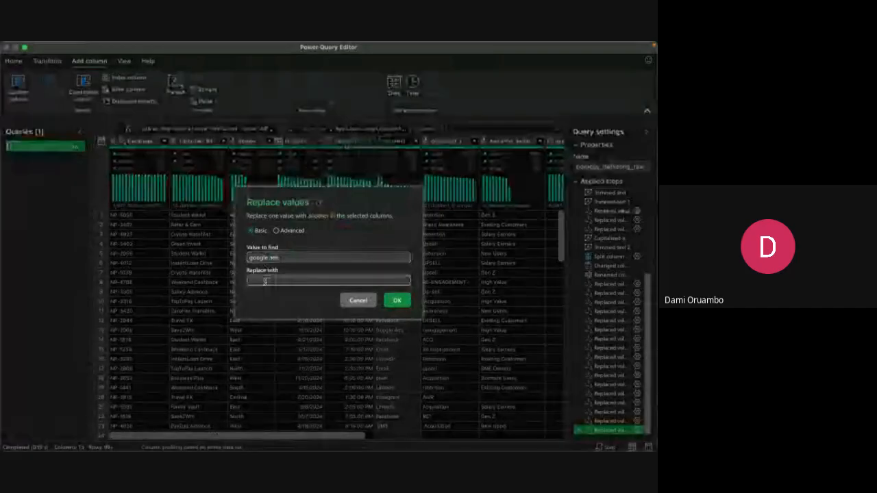
type("Googl")
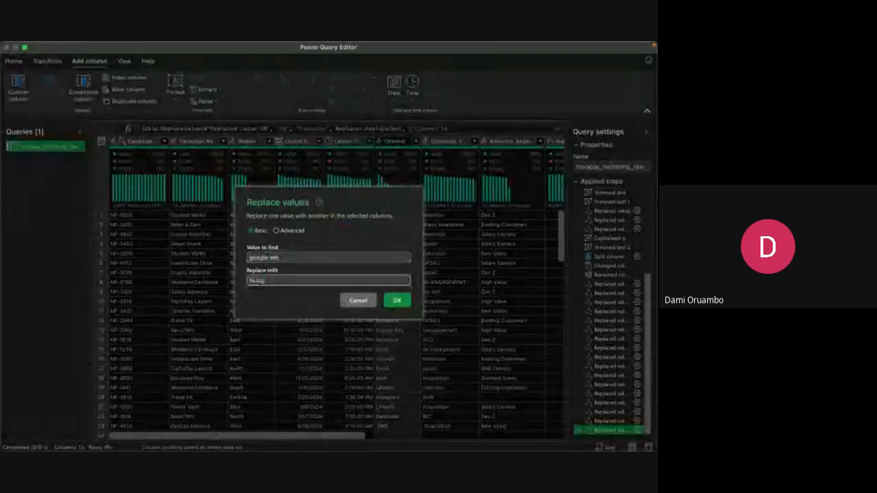
type("e Ads")
left_click(402, 302)
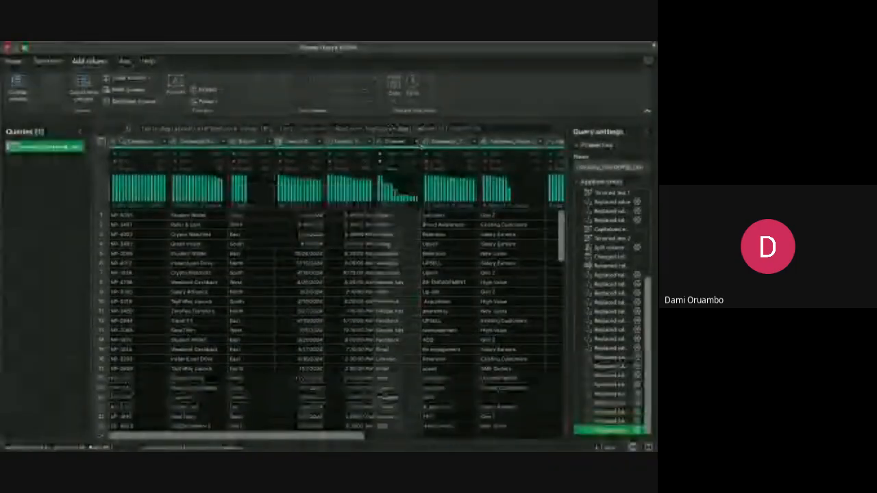
Replace the unspaced value "GoogleAds" with "Google Ads" in the Channel column.
left_click(415, 141)
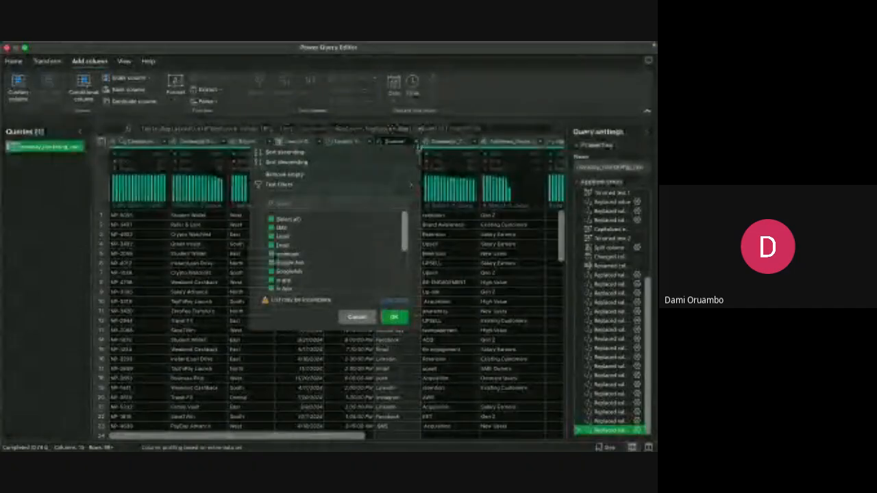
left_click(396, 317)
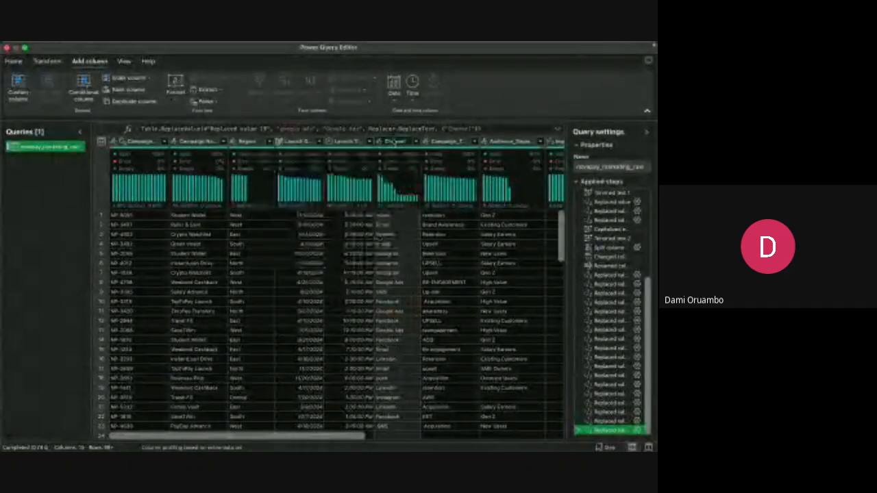
right_click(392, 141)
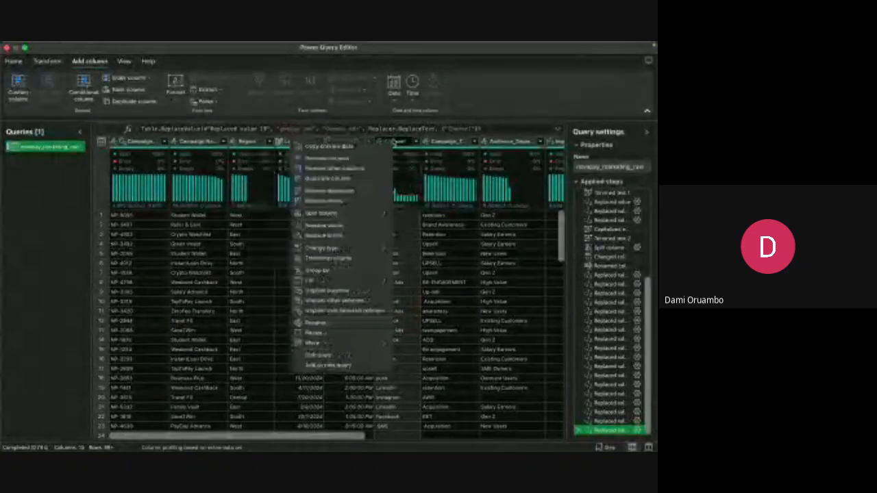
left_click(335, 225)
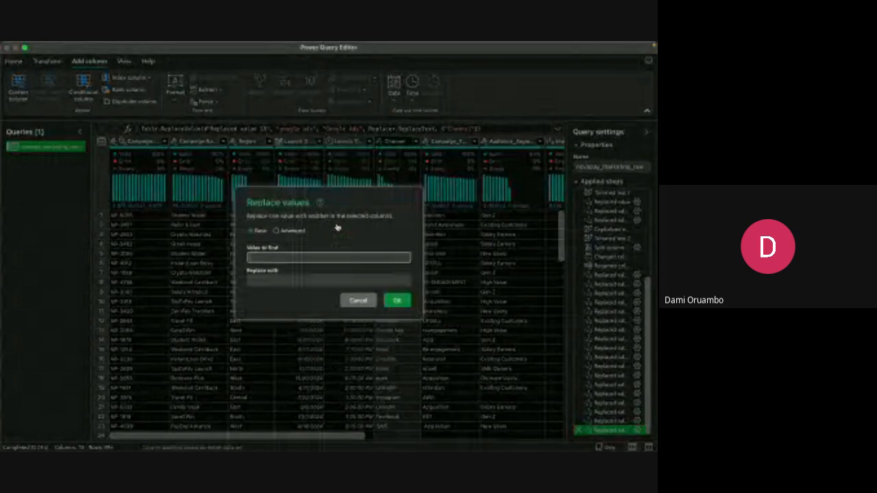
type("Goo")
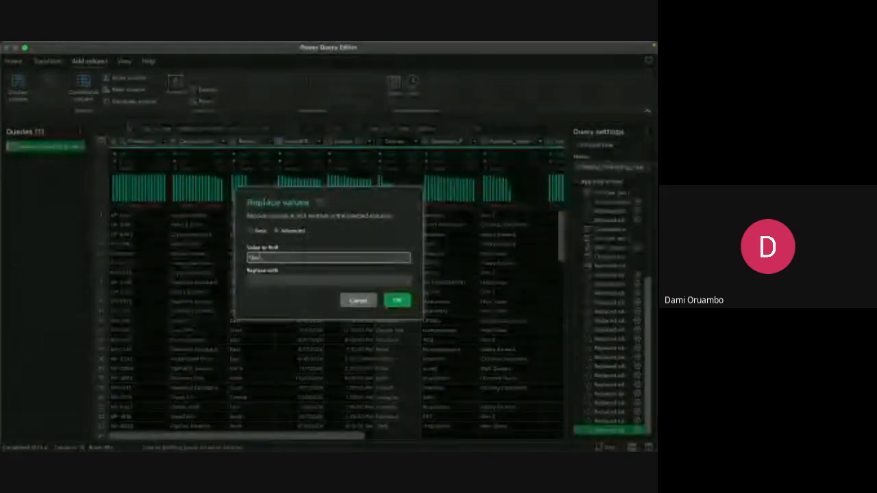
type("gleA")
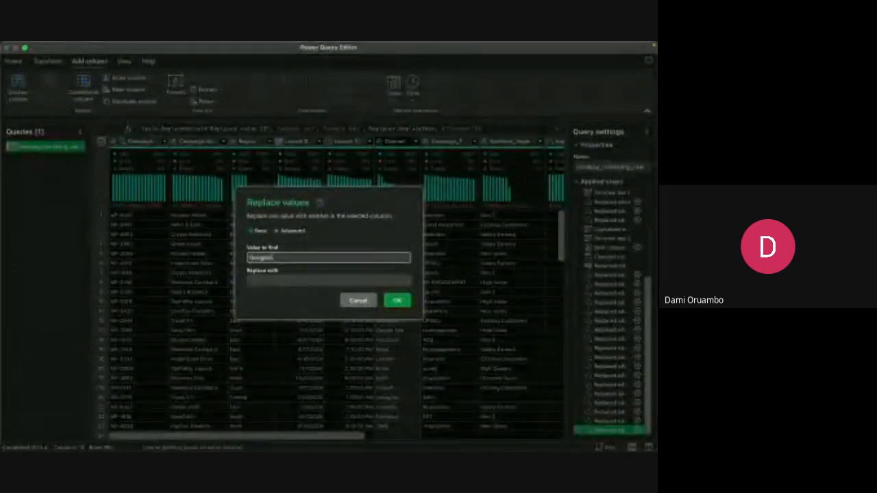
type("ds")
left_click(287, 280)
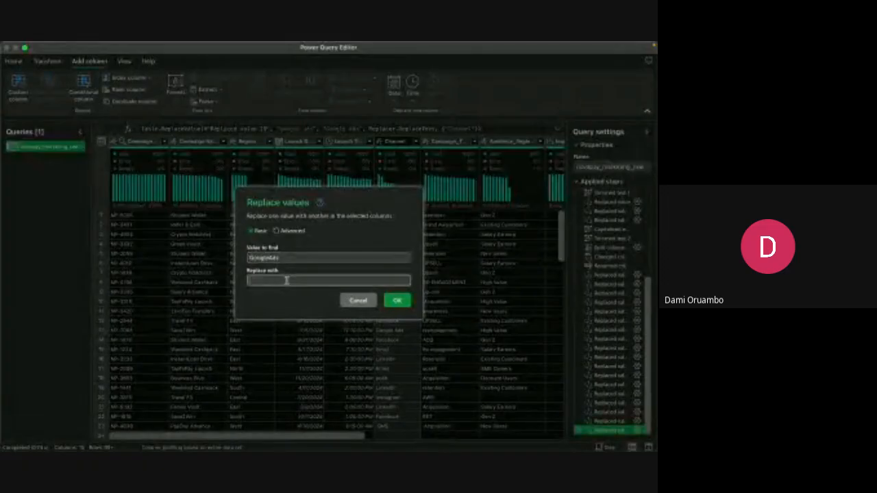
type("Google Ads")
left_click(397, 301)
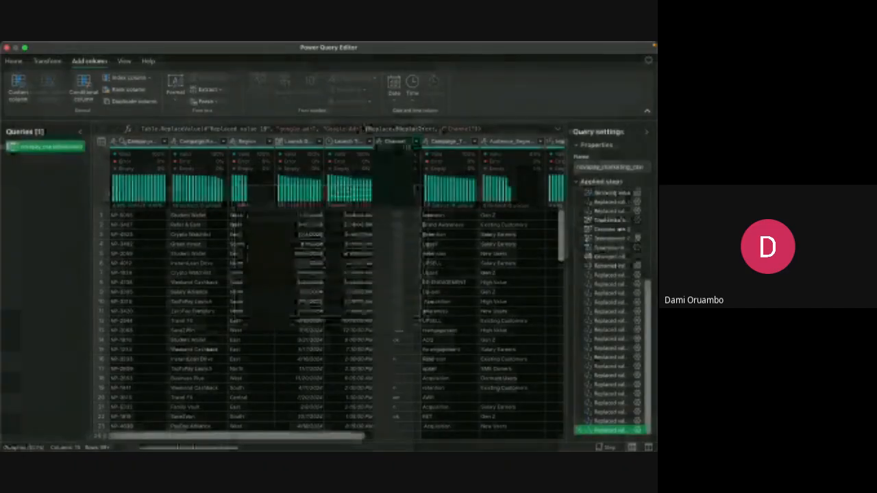
Review the distinct Channel values and replace the lowercase value "instagram" with "Instagram" in that column.
left_click(415, 141)
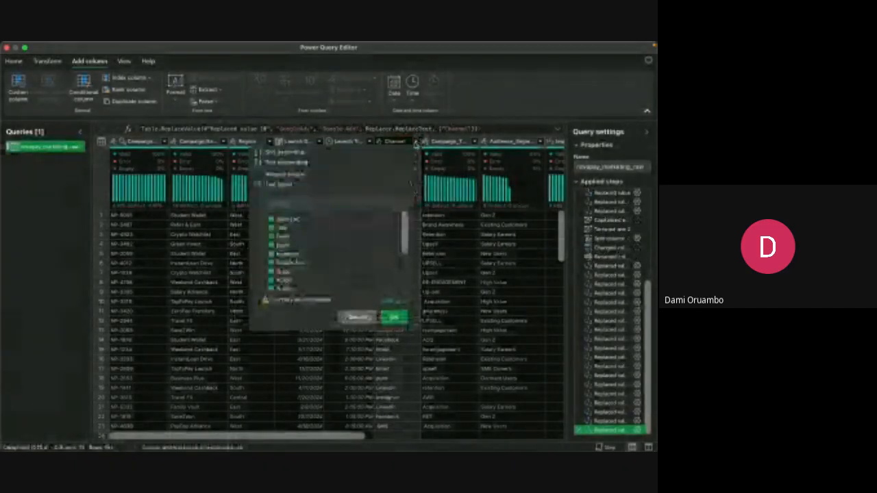
scroll(352, 233, "down", 1)
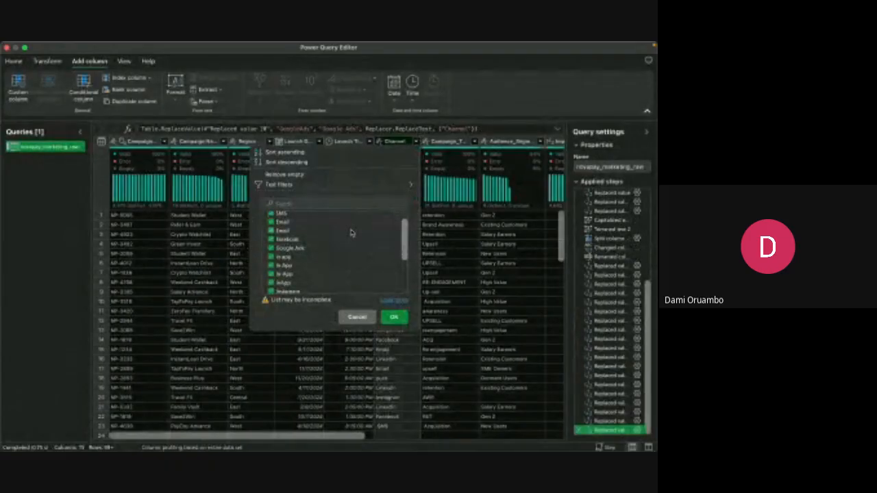
scroll(351, 233, "down", 2)
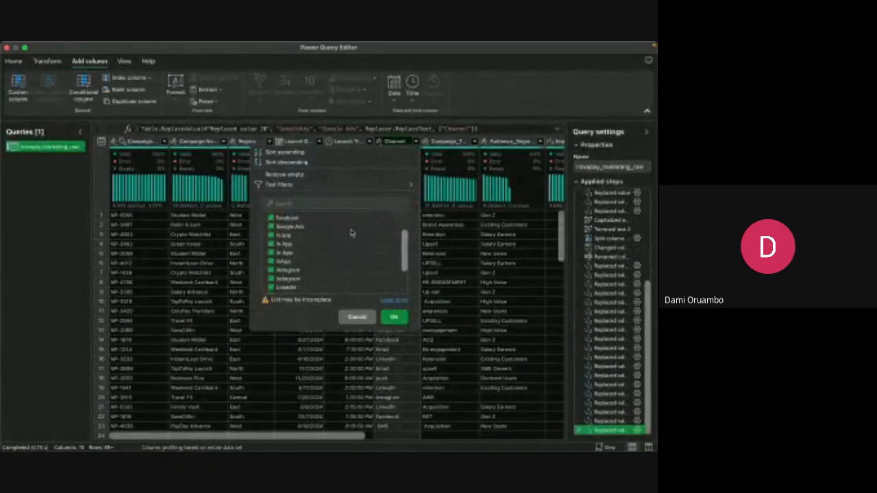
left_click(394, 317)
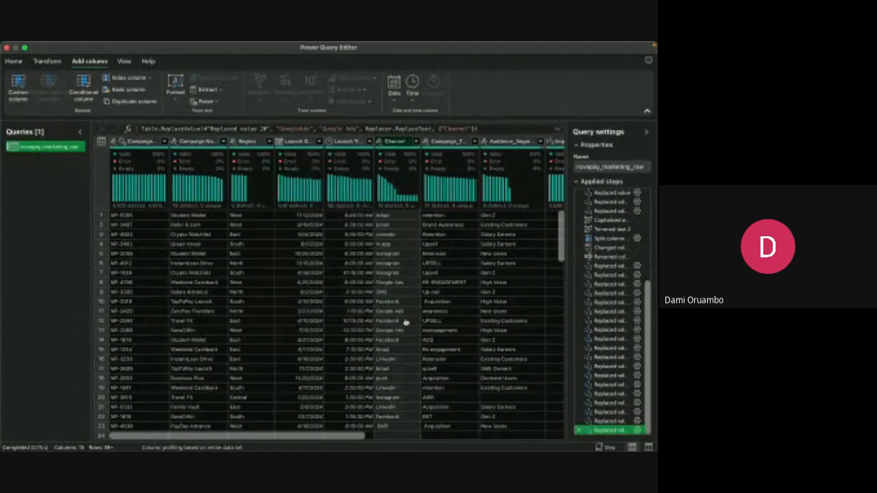
right_click(388, 142)
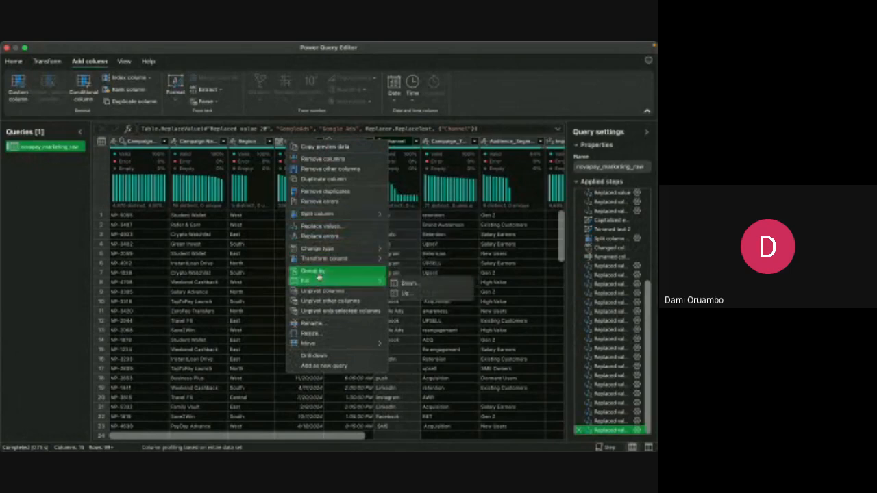
left_click(337, 231)
type("email")
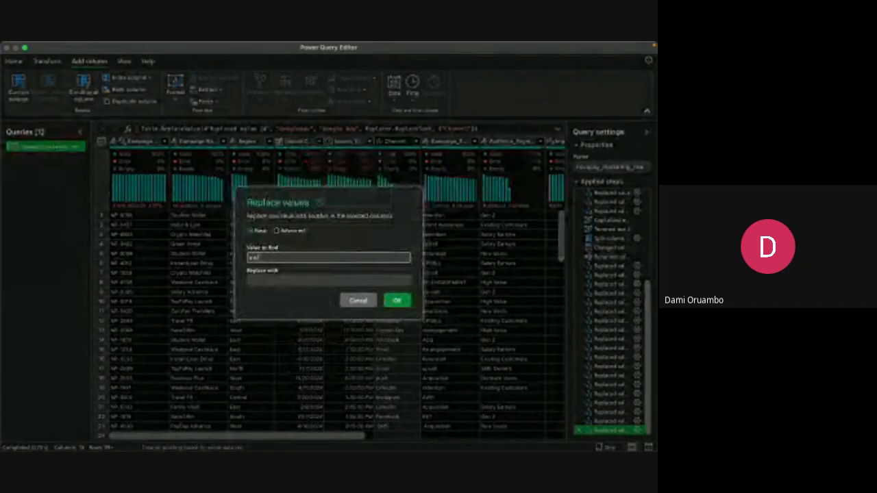
type("agram")
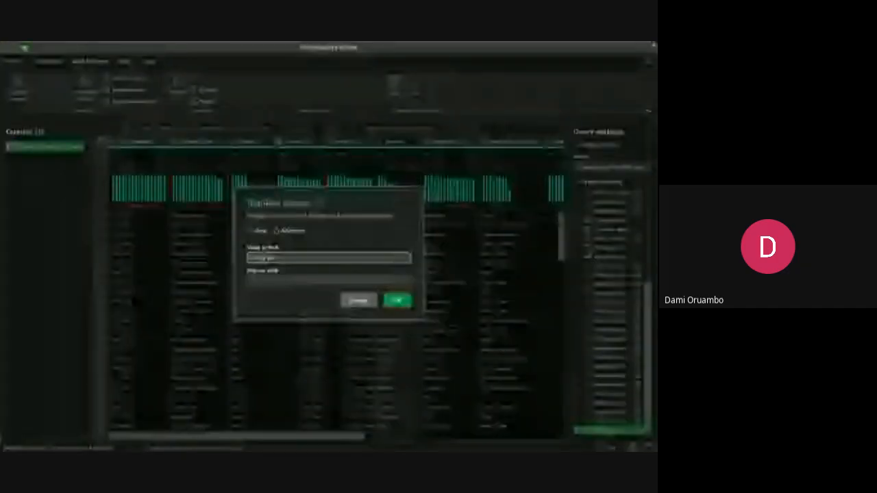
key("Tab")
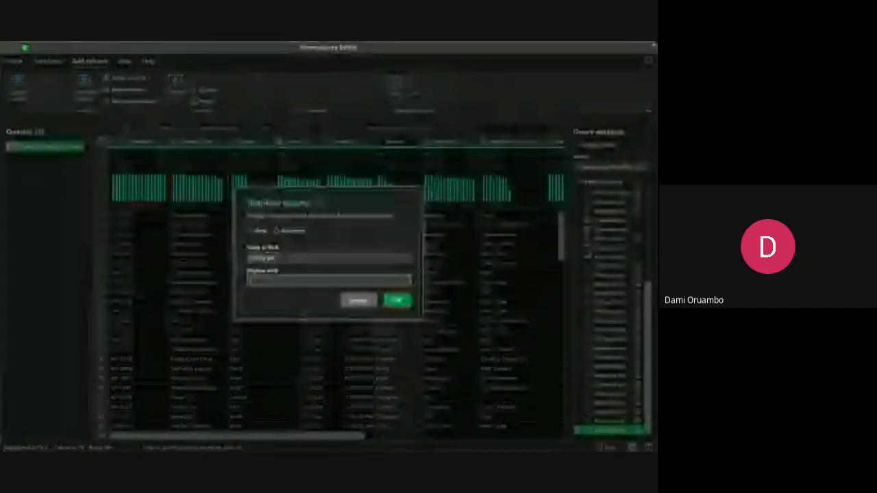
type("Instagr")
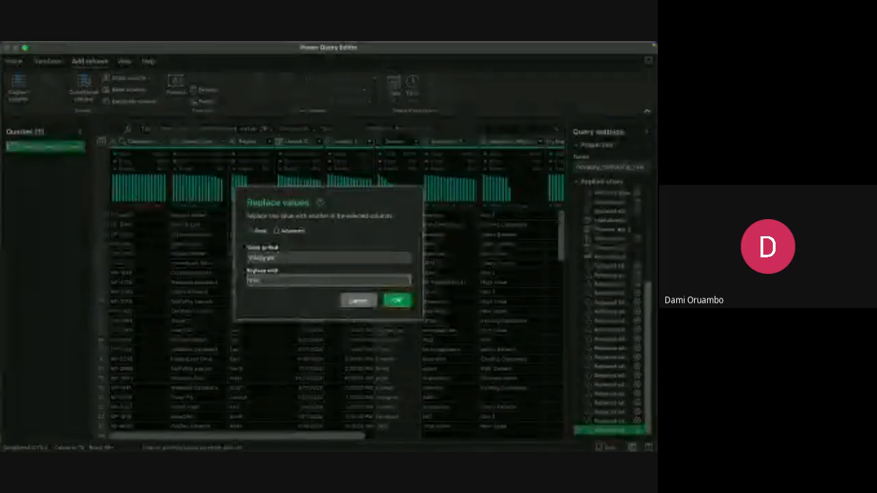
type("am")
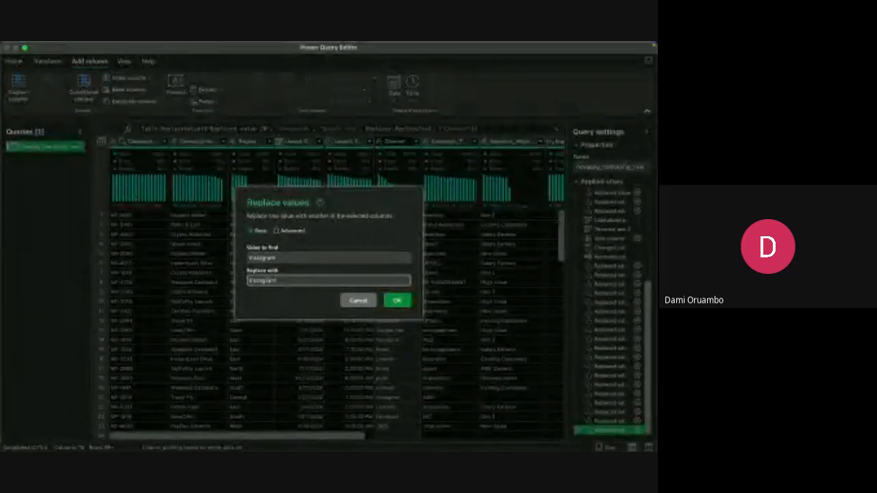
left_click(397, 301)
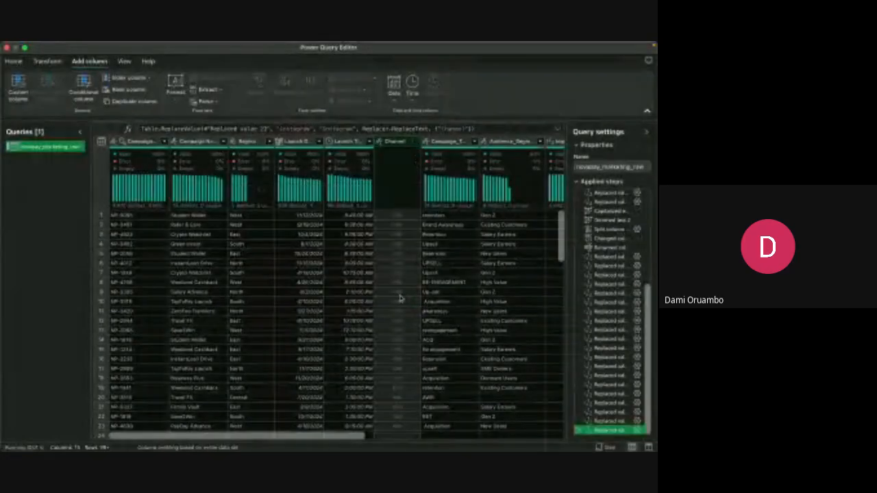
Check the distinct Channel values again and replace the lowercase value "in app" with "In-App" in that column.
left_click(416, 141)
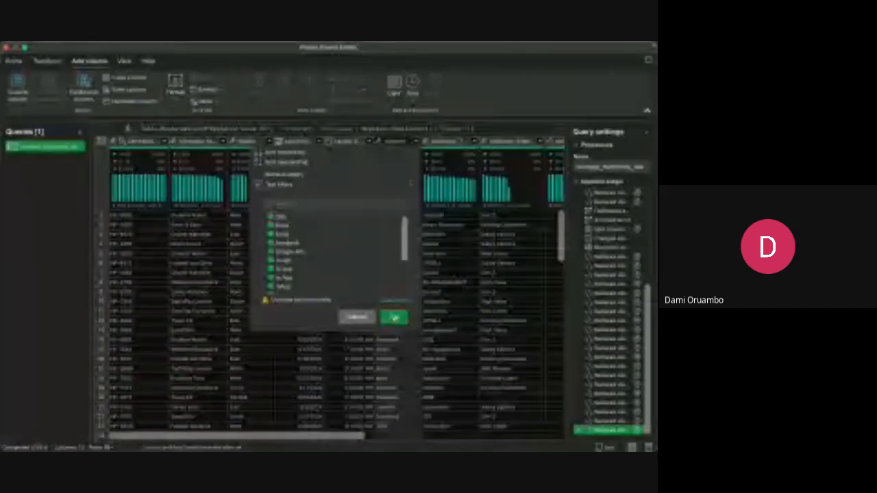
left_click(394, 317)
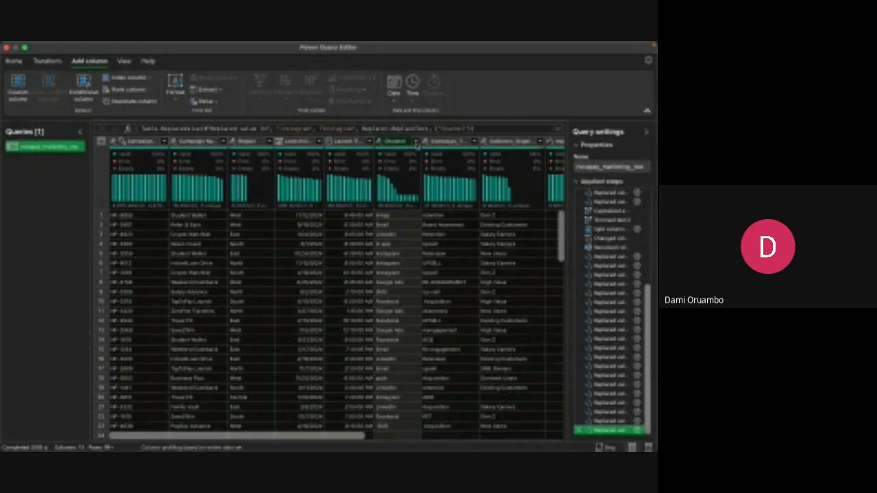
left_click(415, 142)
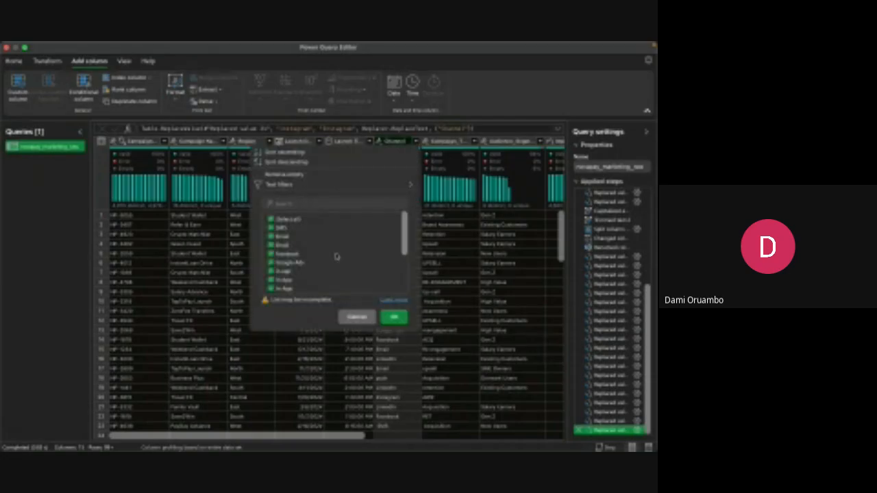
left_click(393, 317)
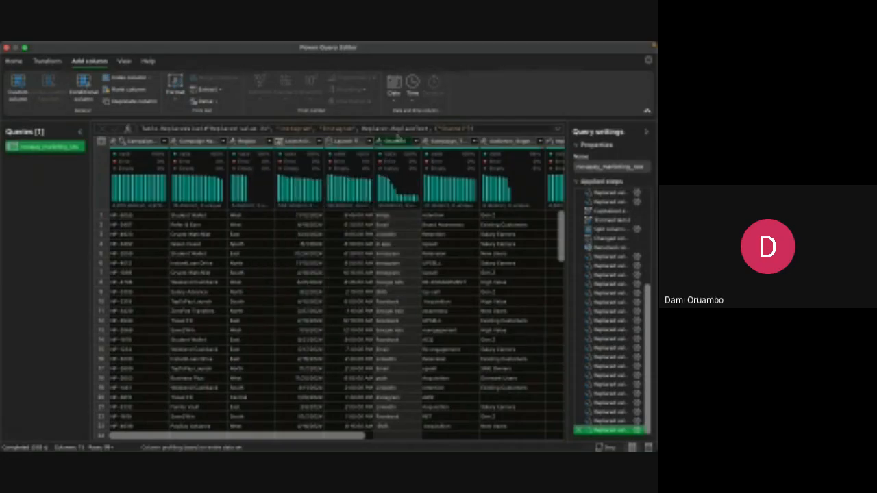
right_click(396, 146)
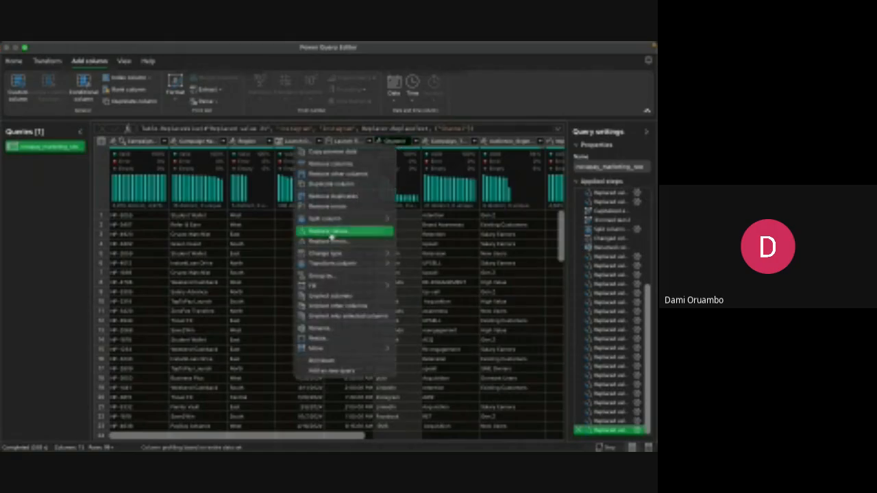
left_click(332, 232)
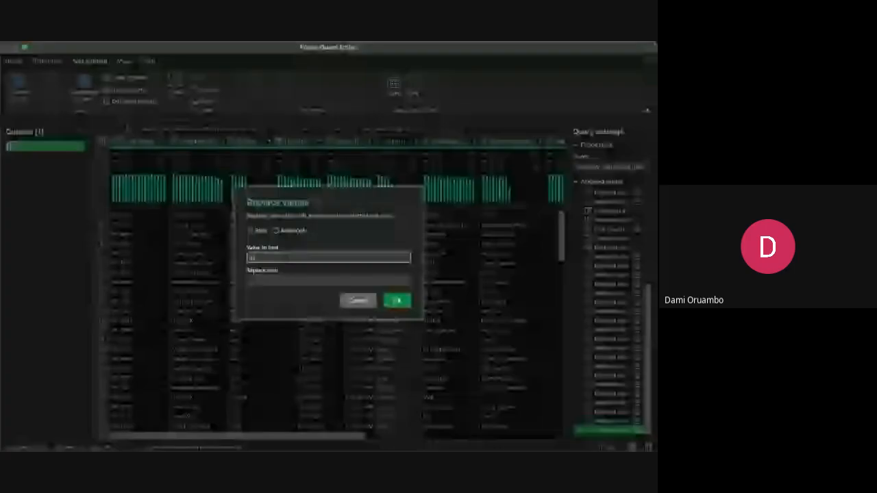
type("null")
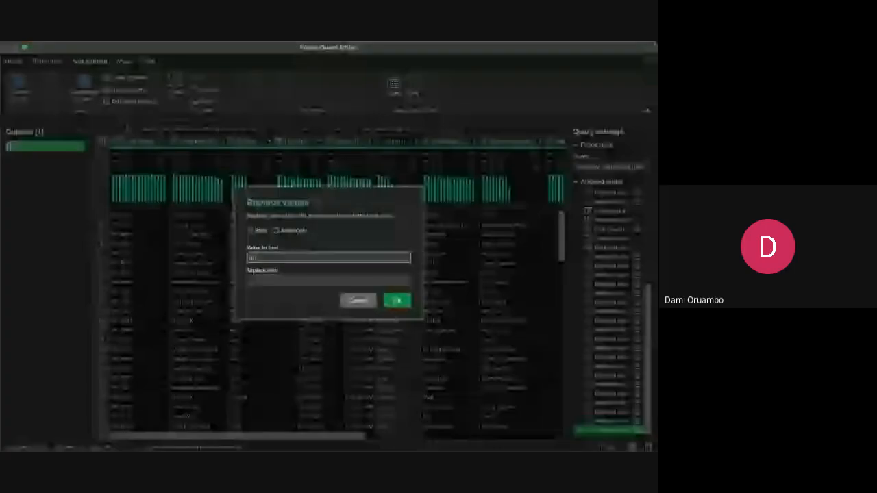
type("ll")
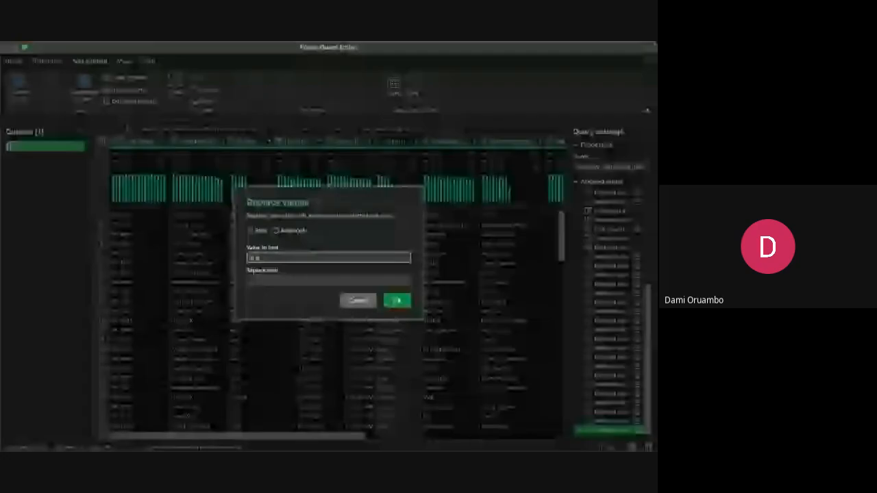
left_click(288, 278)
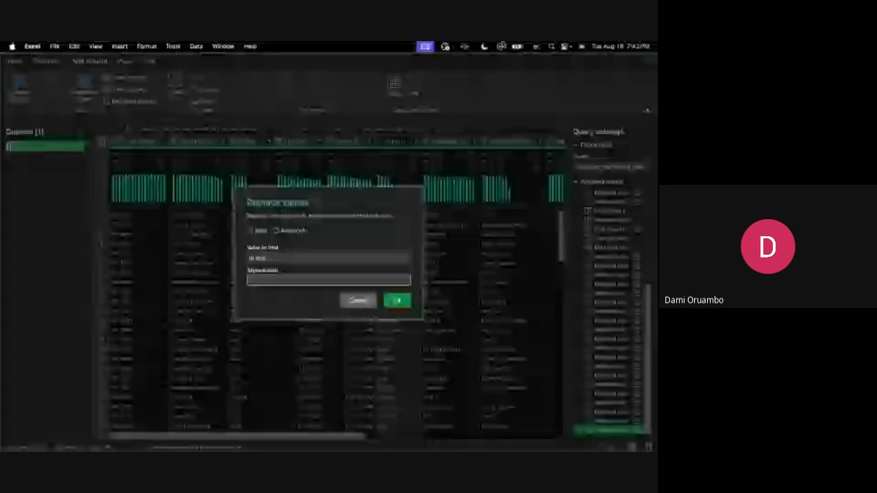
left_click(395, 301)
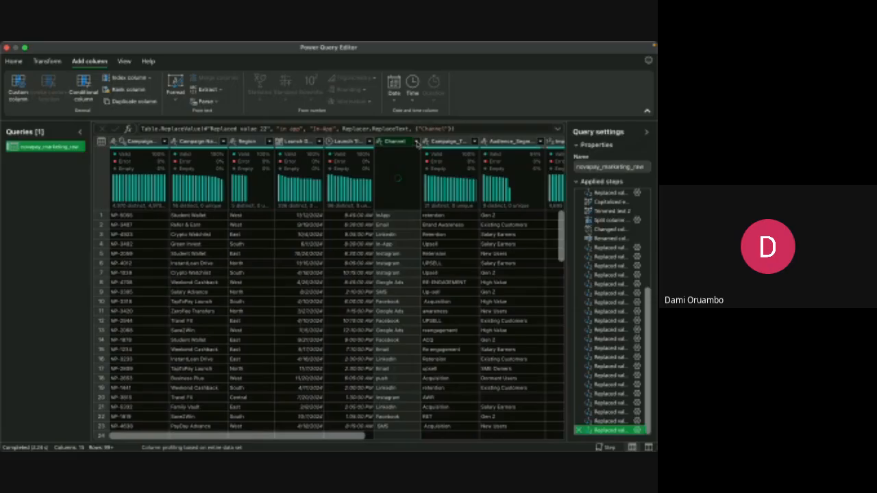
Replace the unhyphenated in-app spelling in the Channel column with the standard channel name.
right_click(411, 141)
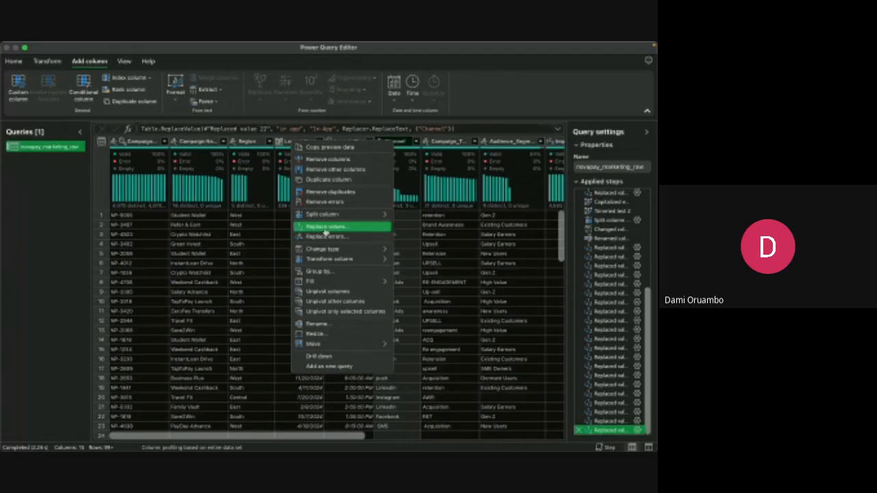
left_click(324, 228)
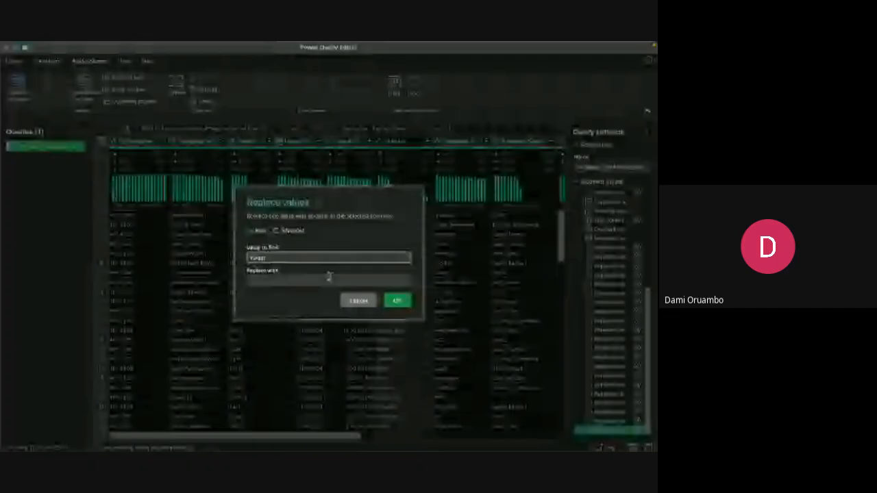
left_click(398, 301)
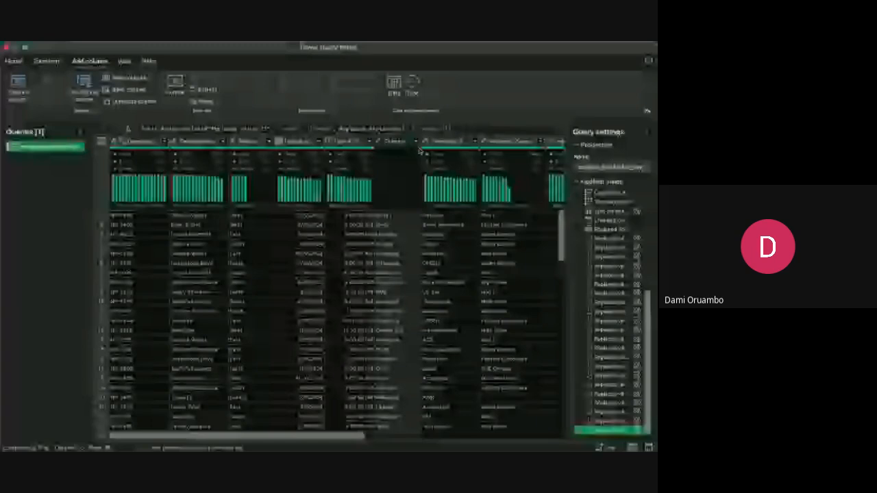
Look through the remaining Channel values and replace "push" with "Push Notification" in that column.
left_click(415, 141)
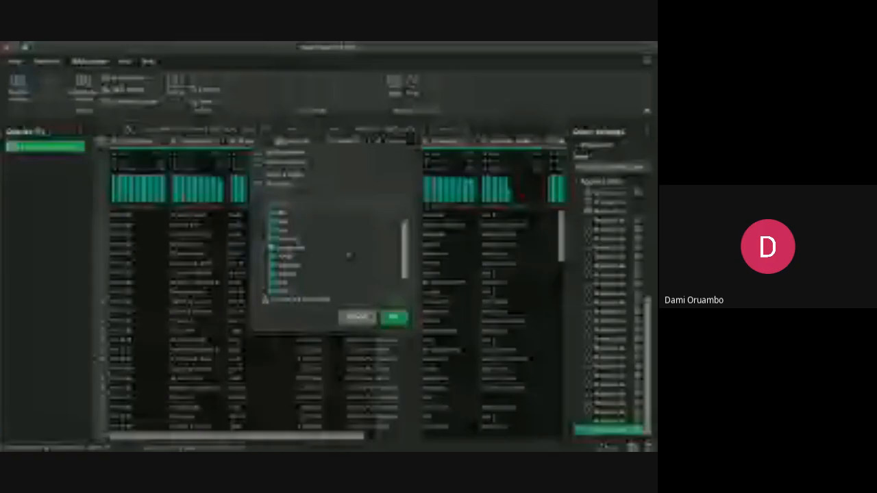
scroll(348, 255, "down", 3)
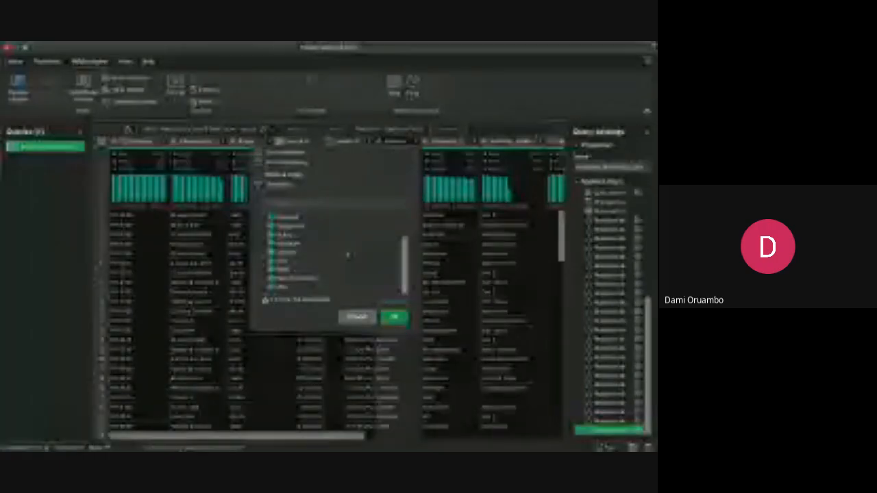
scroll(349, 255, "up", 5)
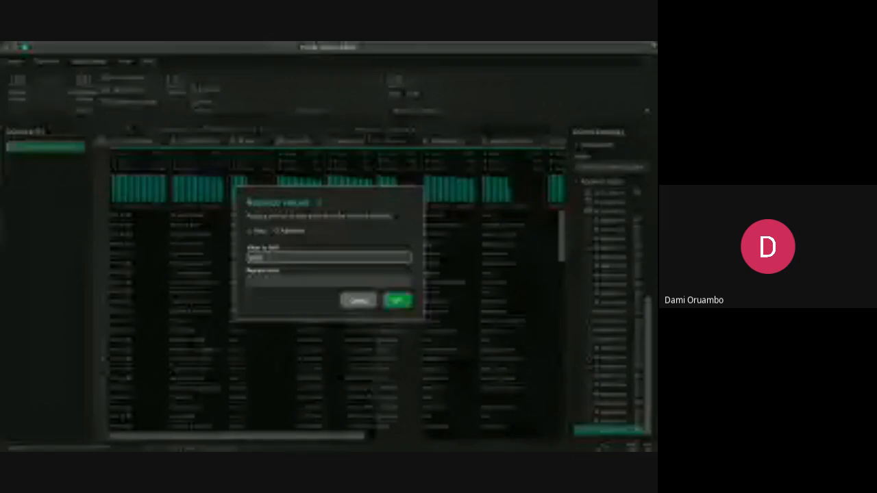
left_click(297, 274)
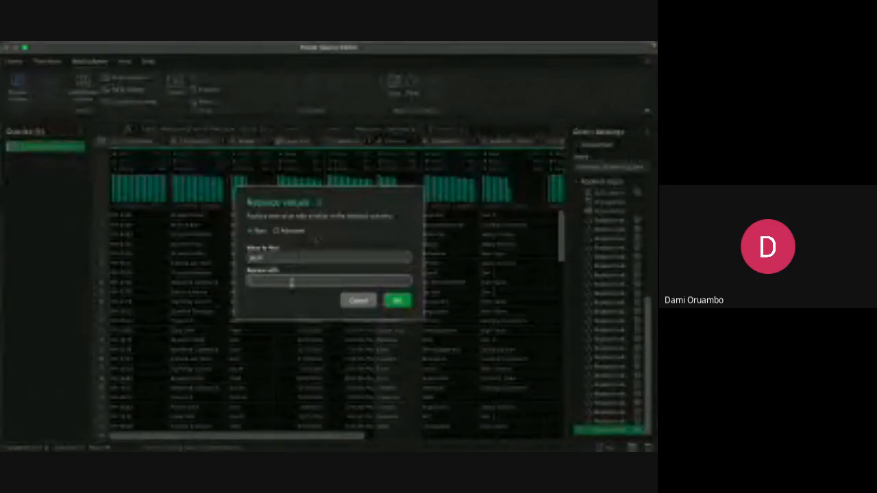
type("Home Appliances")
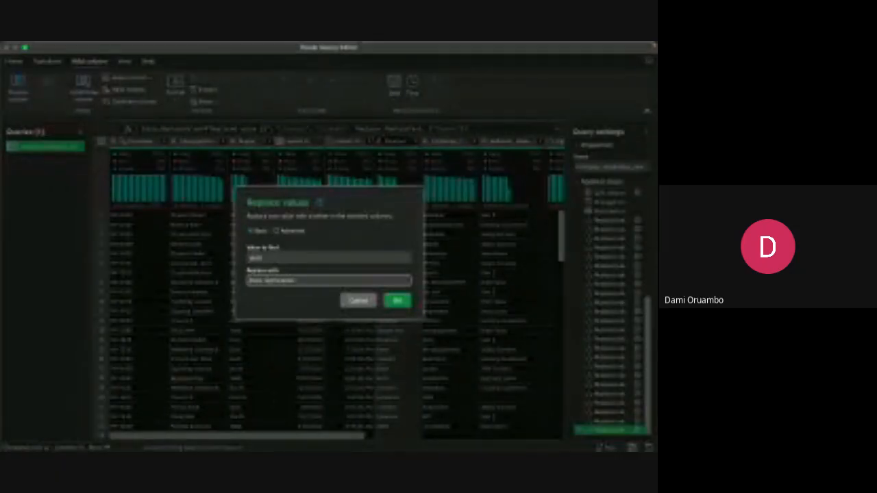
left_click(398, 304)
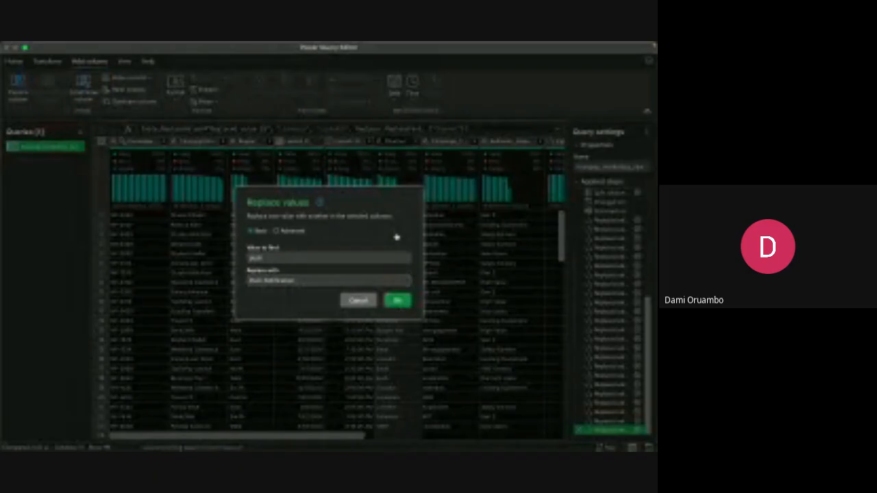
Open another value replacement for the Channel column.
right_click(397, 141)
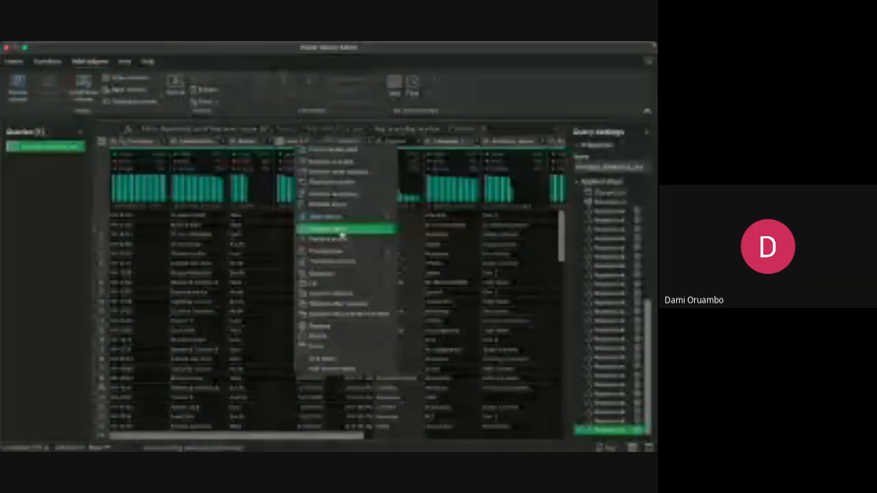
left_click(342, 233)
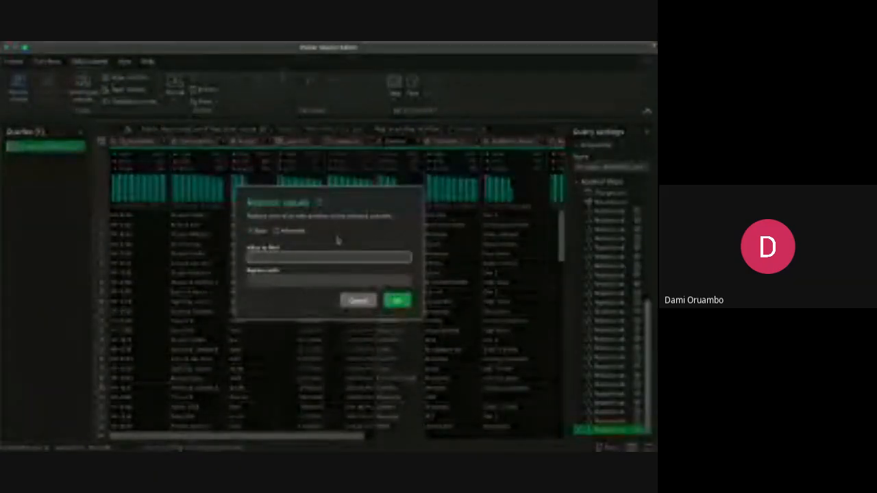